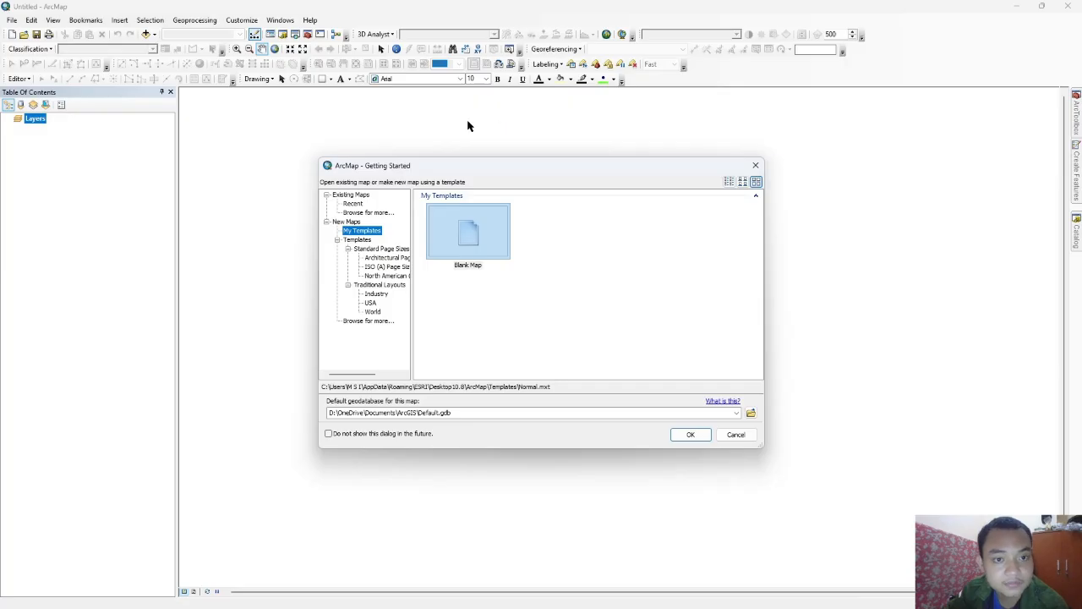
Step: Start a new blank map and set the data frame's coordinate system to WGS 1984 UTM Zone 49S
click(495, 243)
click(686, 435)
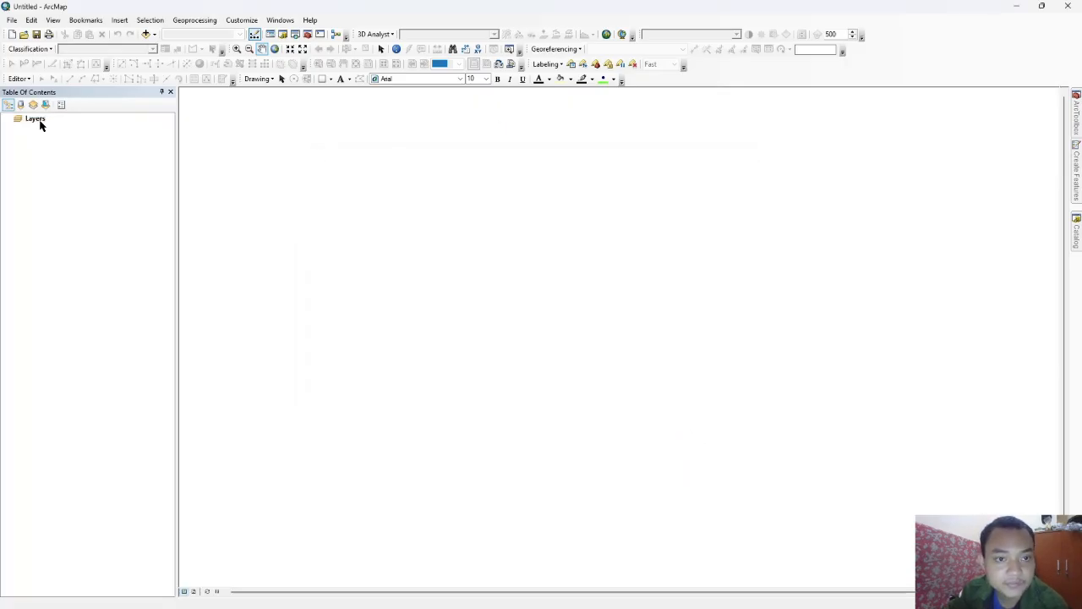
right_click(30, 121)
click(101, 365)
click(478, 216)
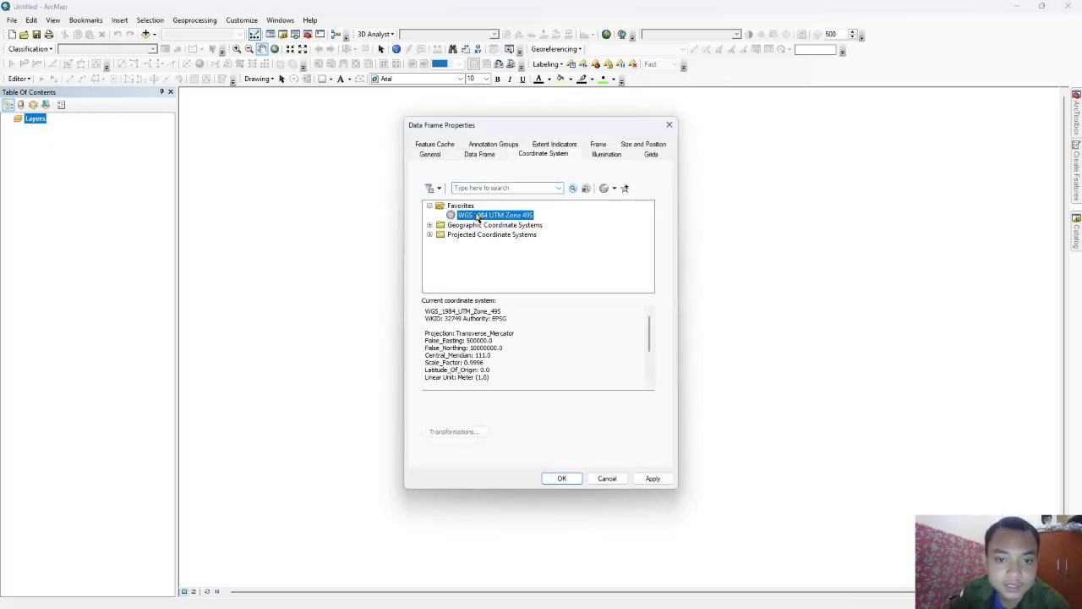
click(653, 478)
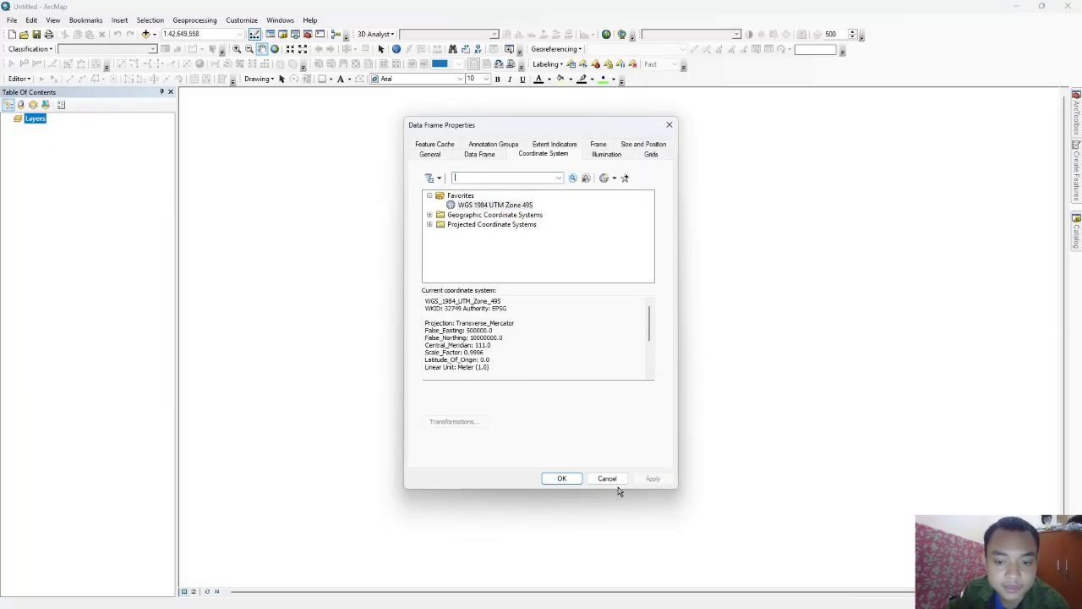
click(562, 478)
Step: Add the Peta Rawan Bencana Tanah Longsor.lyr layer from the NYOBA folder inside ACARA 5
right_click(40, 123)
click(61, 125)
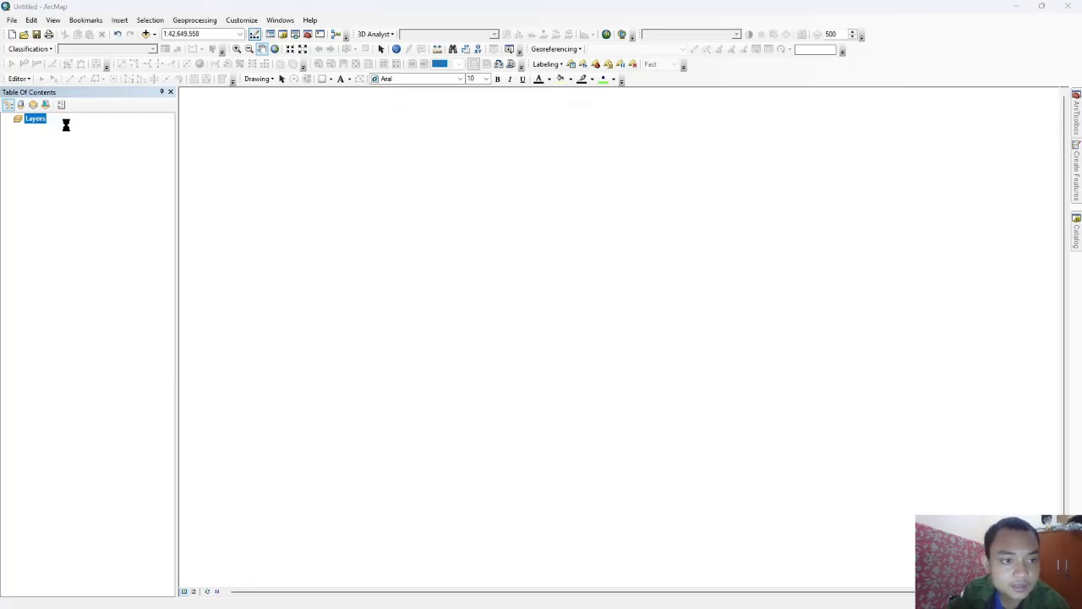
click(557, 236)
click(557, 236)
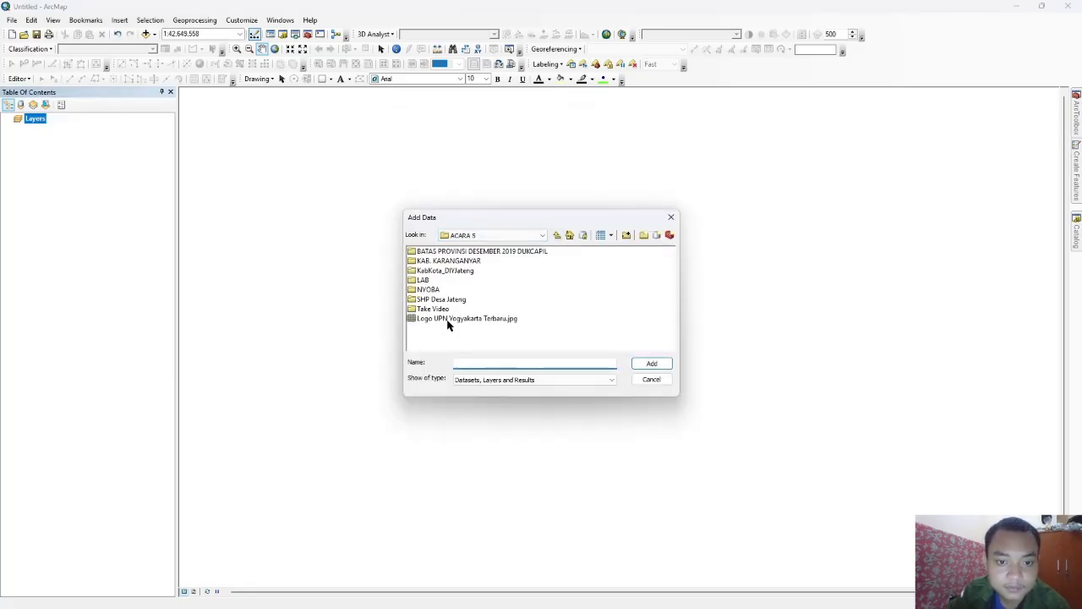
double_click(427, 290)
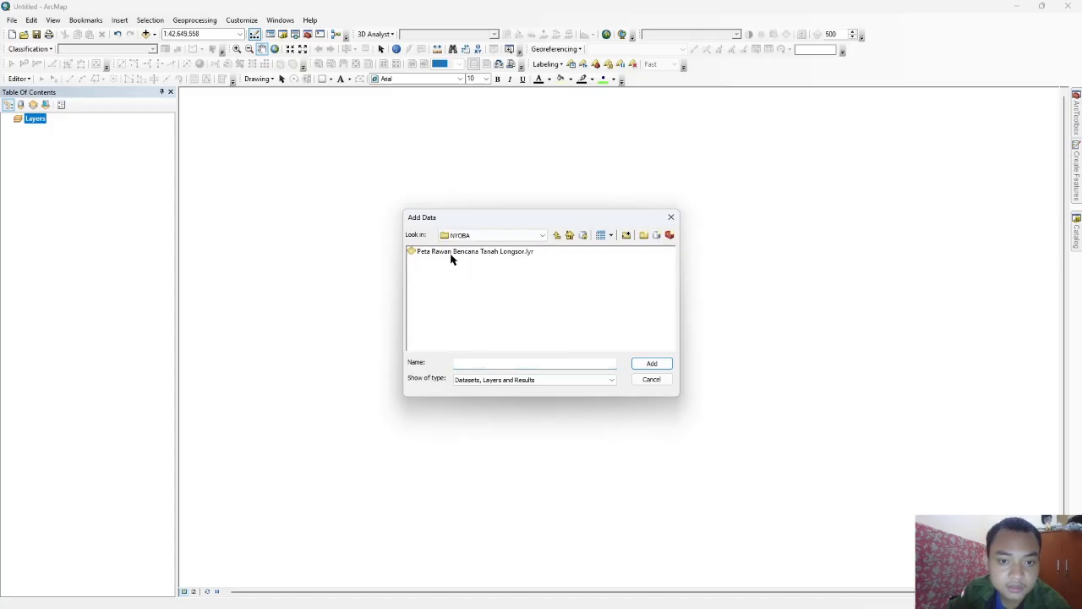
double_click(449, 254)
Step: Add the BATAS_DESA_DESEMBER_2019_DUKCAPIL_JAWA_TENGAH village boundaries from the SHP Desa Jateng folder
right_click(41, 121)
click(60, 127)
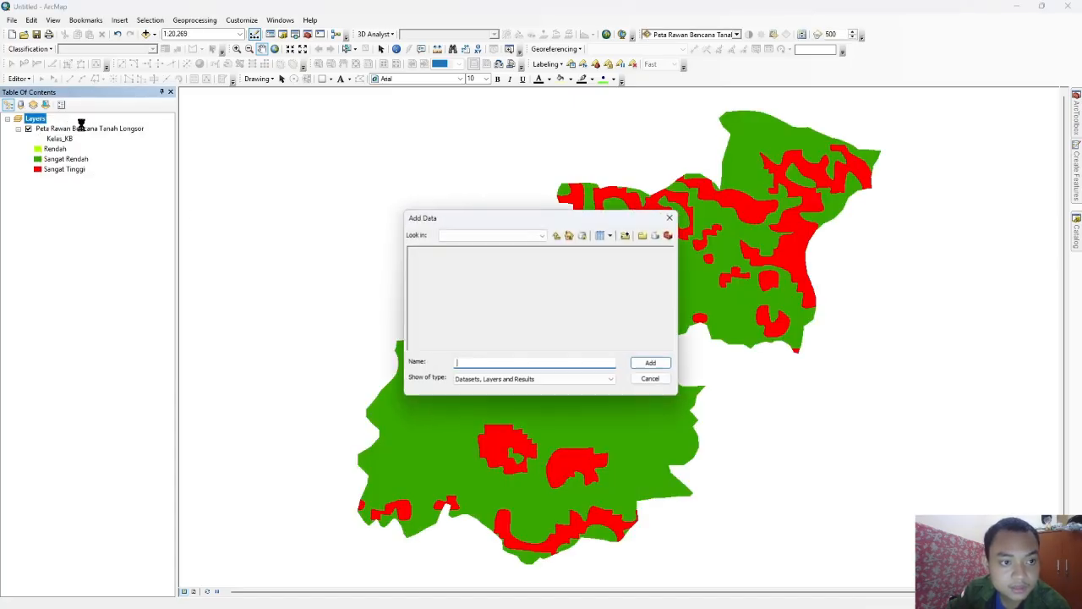
click(556, 236)
click(542, 235)
scroll(550, 304, down, 5)
click(572, 319)
double_click(441, 301)
double_click(451, 253)
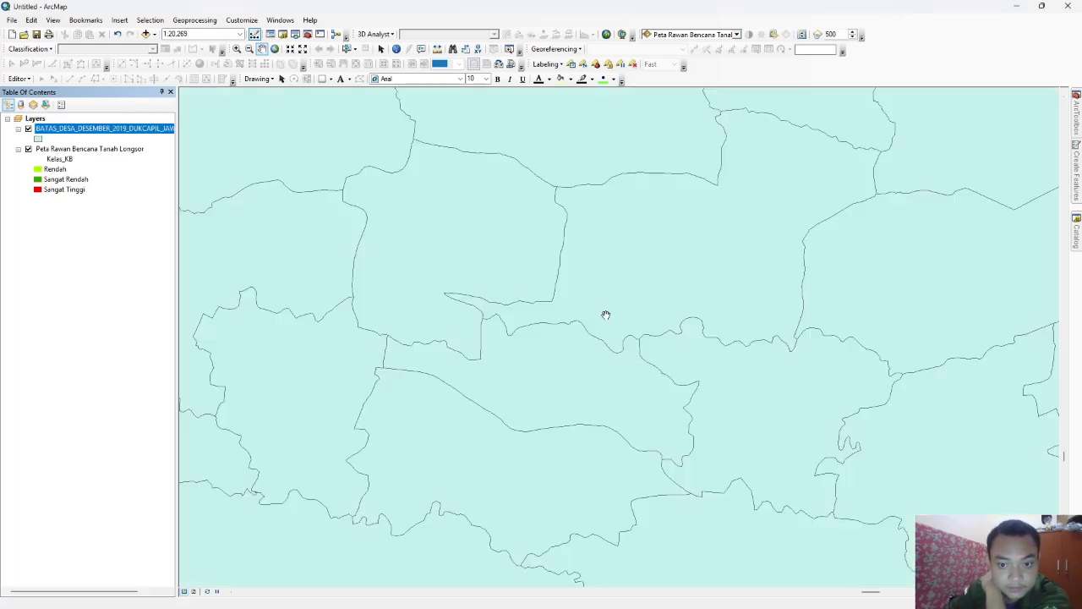
Step: Dissolve BATAS_DESA_DESEMBER_2019_DUKCAPIL_JAWA_TENGAH by the KECAMATAN field, saving the output as Batas Kecamatan2.shp in the Take Video folder
click(194, 20)
click(207, 90)
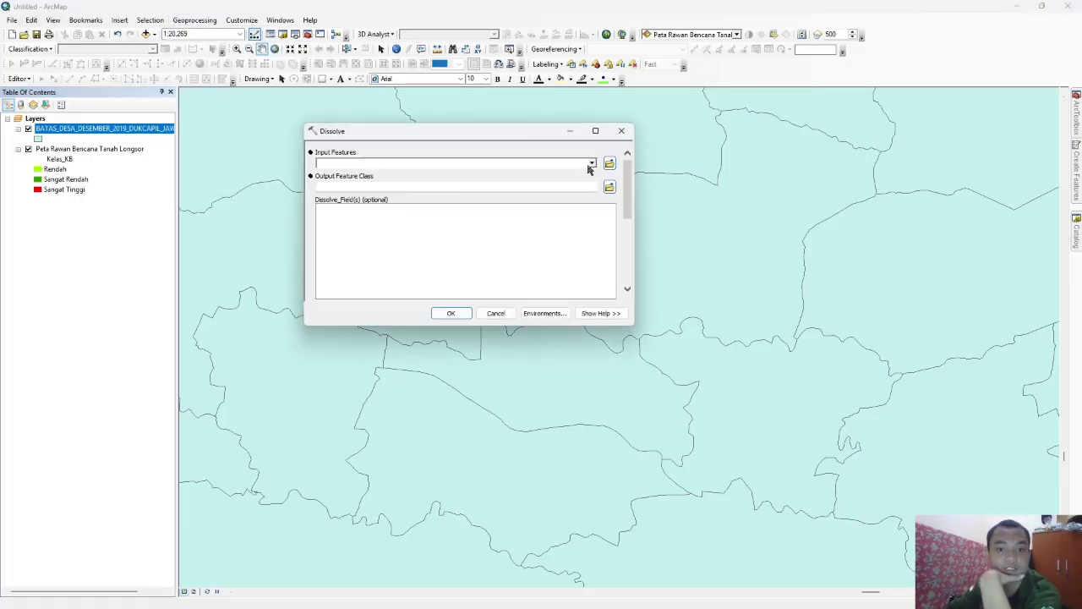
click(591, 164)
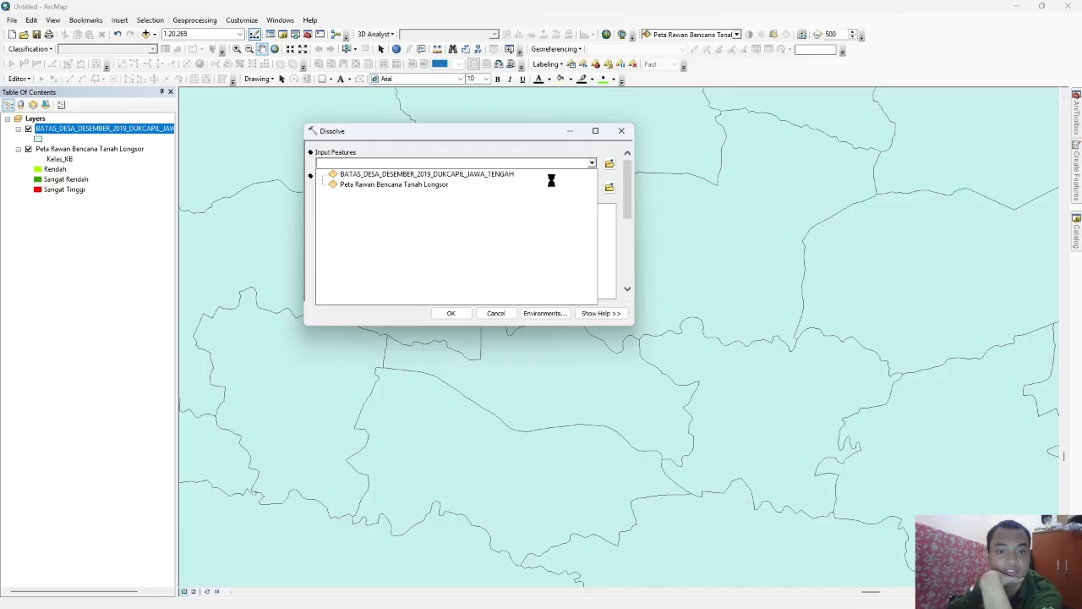
click(507, 174)
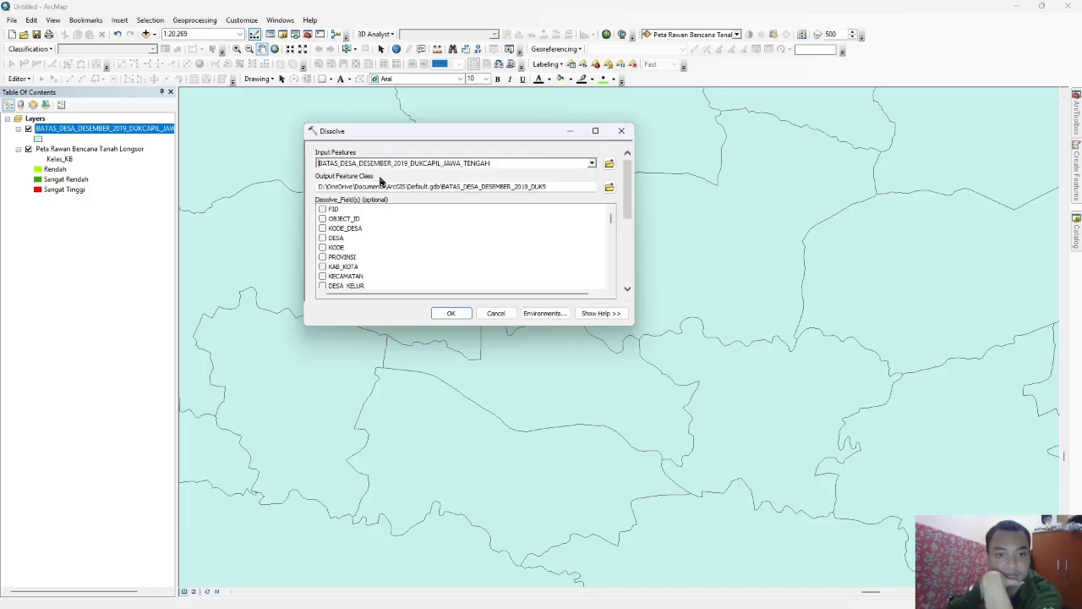
click(323, 276)
click(609, 187)
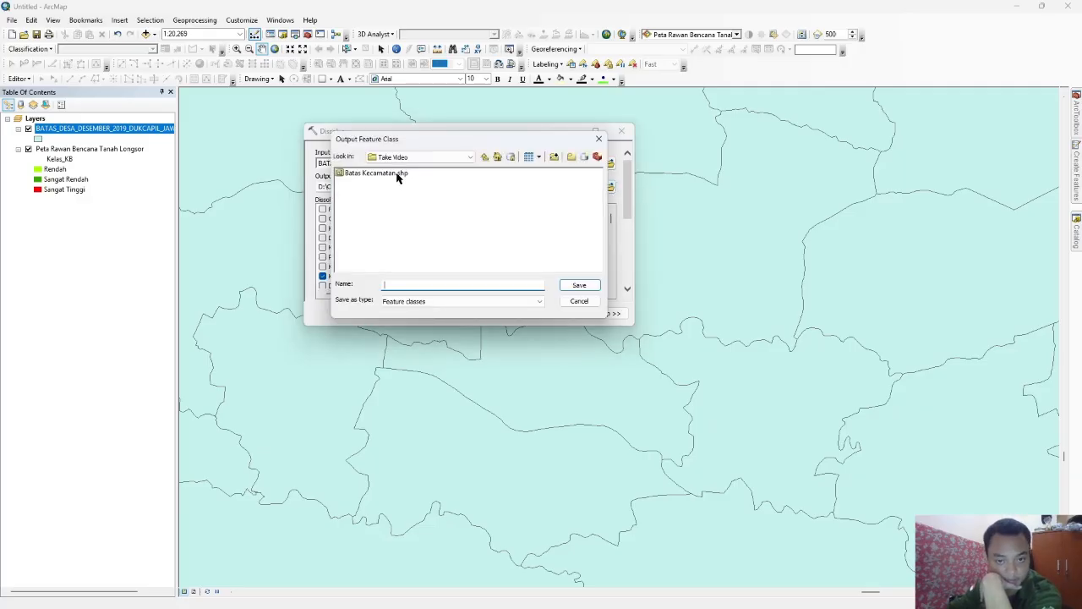
click(396, 176)
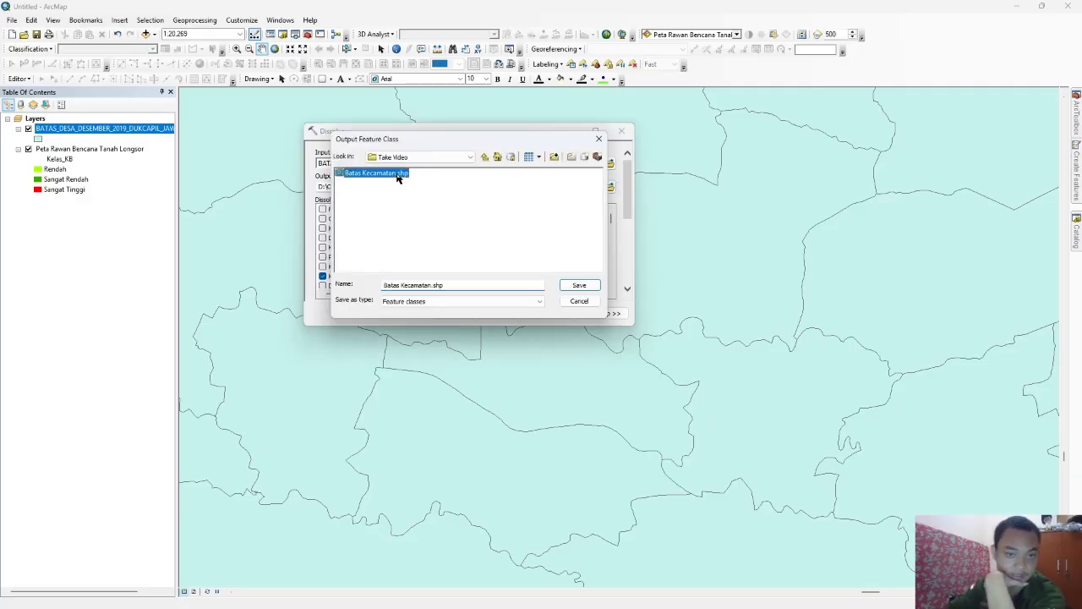
click(430, 285)
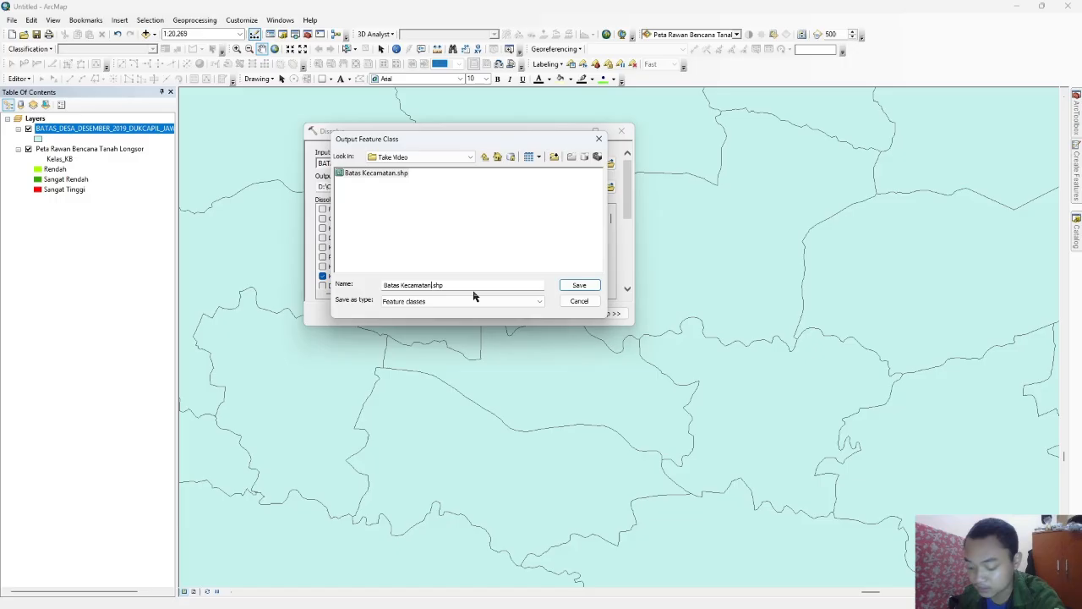
text(2)
click(579, 285)
click(453, 313)
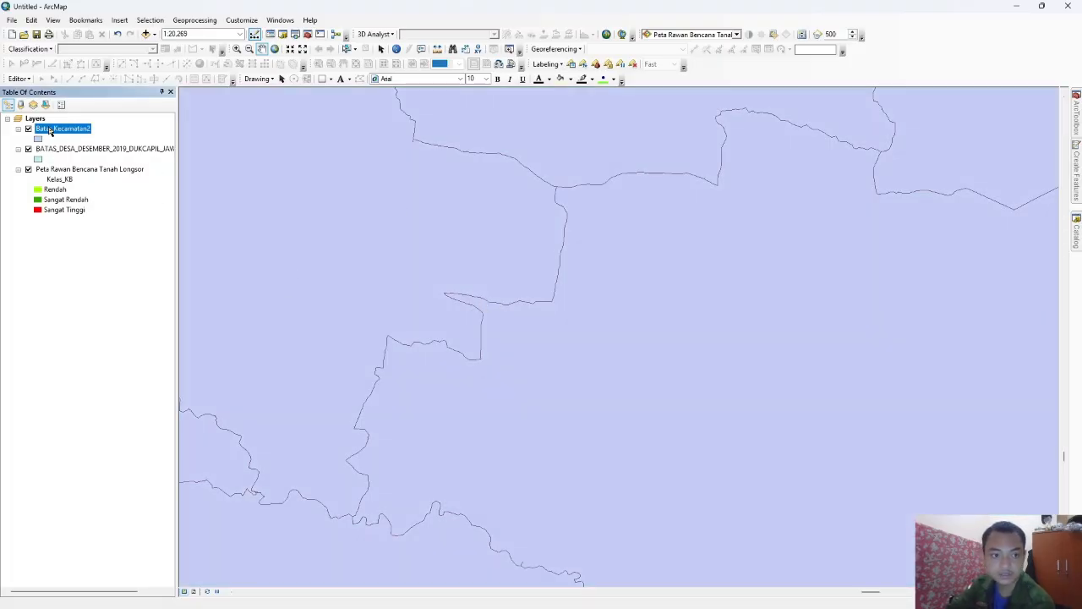
Step: Set the fill of the Batas Kecamatan2 layer's symbol to No Color
click(38, 138)
click(906, 301)
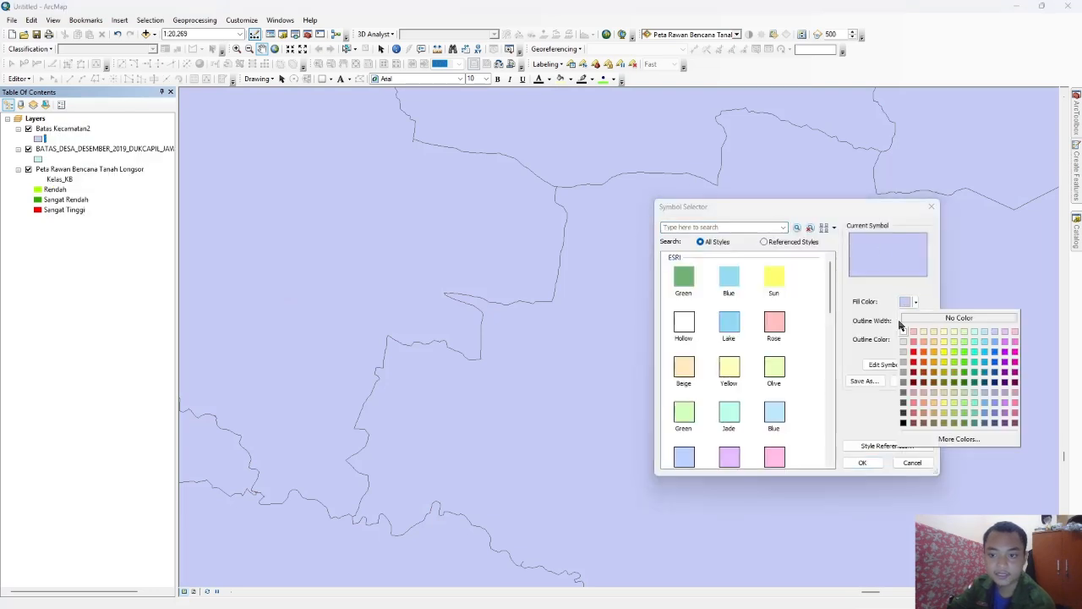
click(922, 317)
Step: Load the Simbol RBI style file from Downloads into the style references for the layer's outline symbol
click(888, 365)
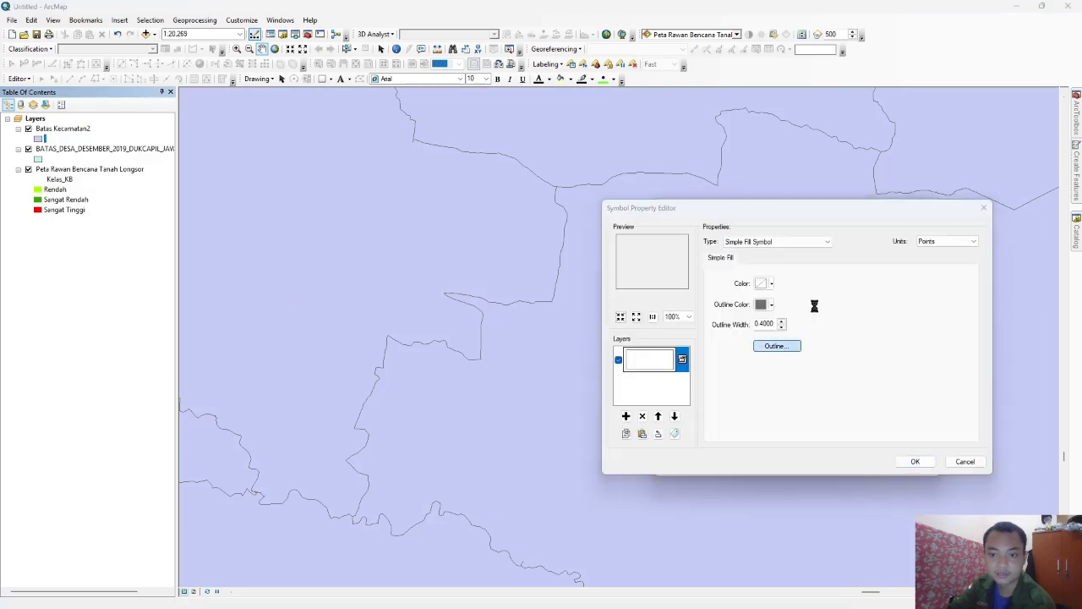
click(777, 346)
click(887, 445)
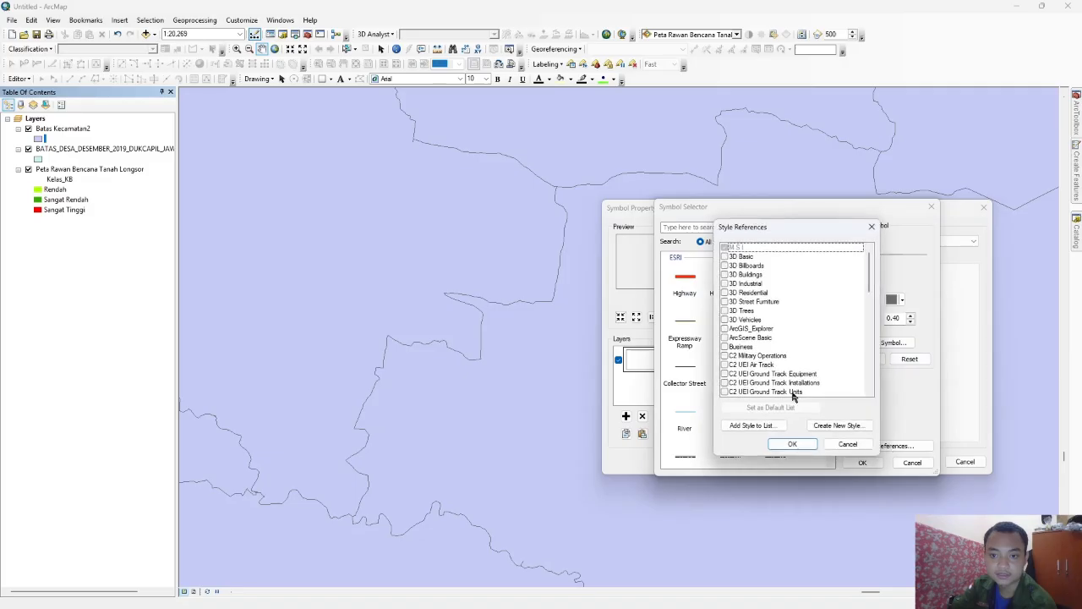
click(751, 427)
click(727, 371)
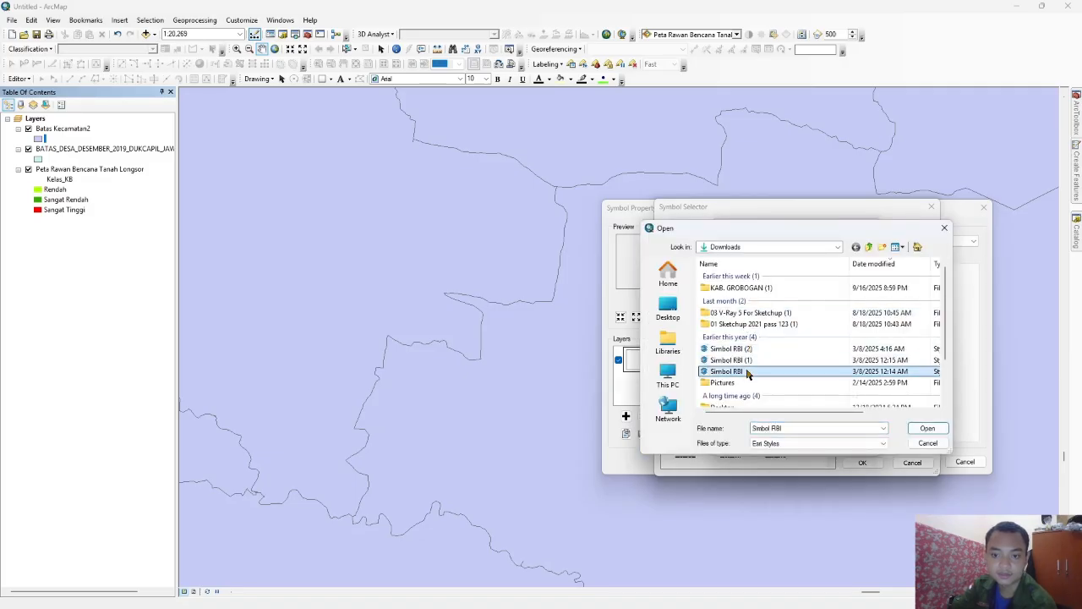
click(928, 428)
click(799, 444)
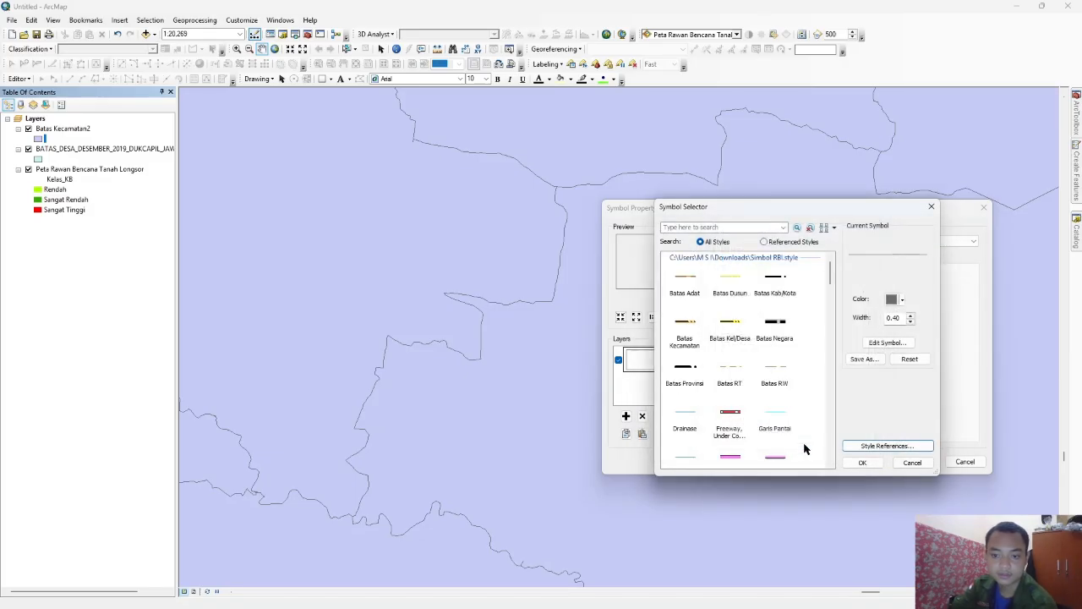
Step: Choose the Batas Kecamatan line symbol from the Simbol RBI style as the outline
click(740, 326)
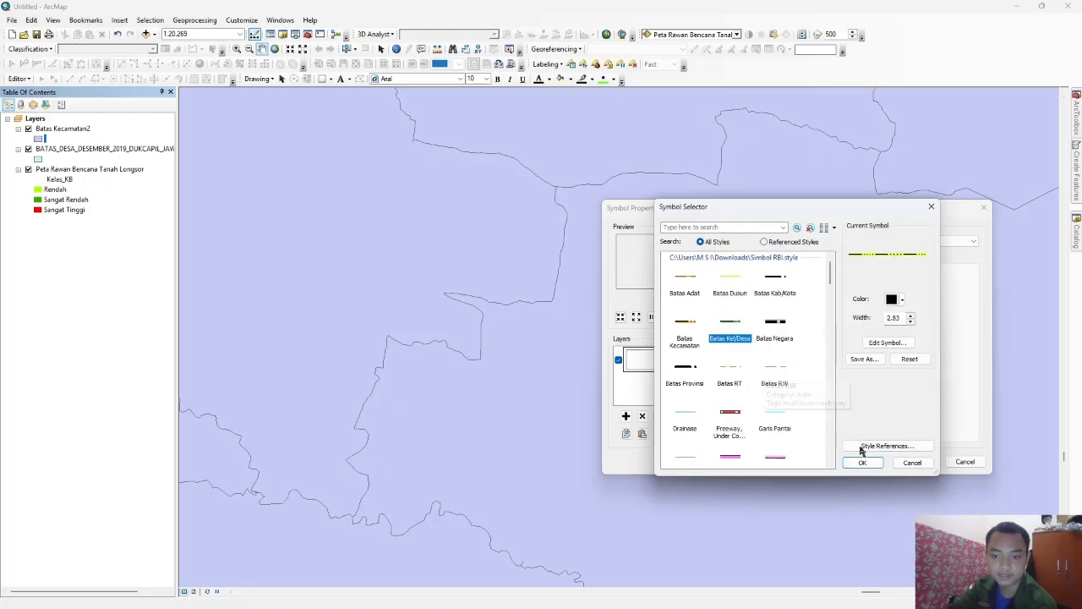
click(863, 462)
click(767, 347)
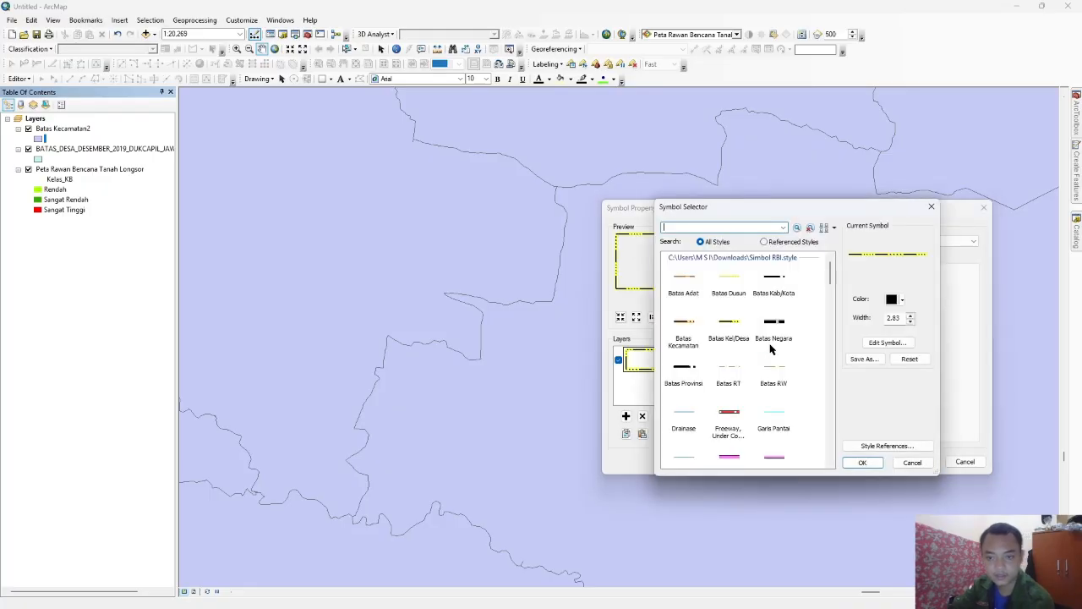
click(683, 328)
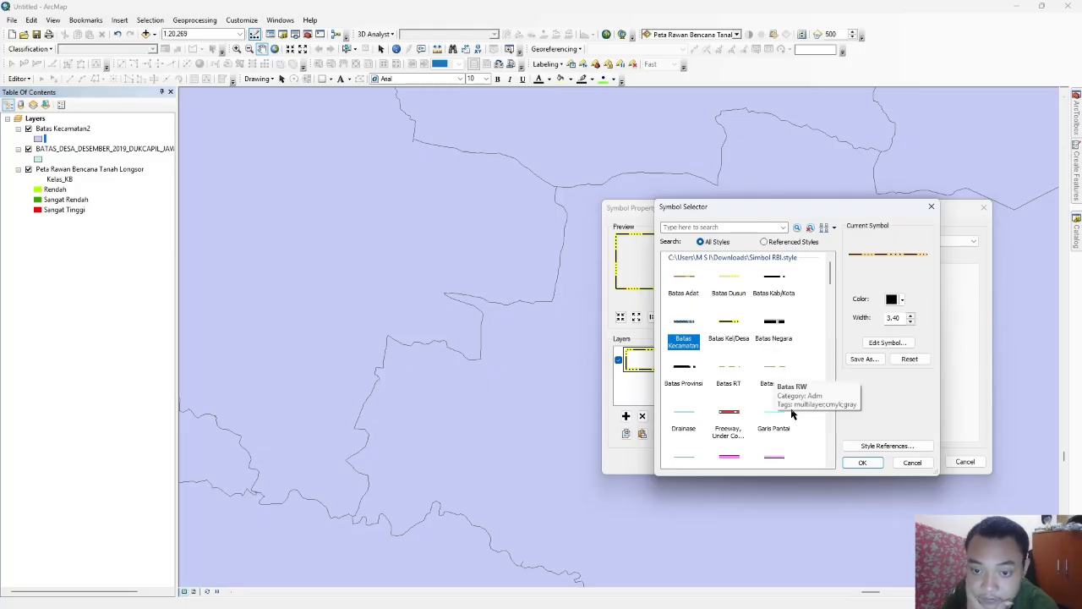
double_click(687, 324)
Step: Turn off the coloured line layer in the outline symbol, apply it to Batas Kecamatan2, and hide the BATAS_DESA village boundary layer
click(773, 346)
click(887, 343)
click(619, 368)
click(915, 463)
click(861, 458)
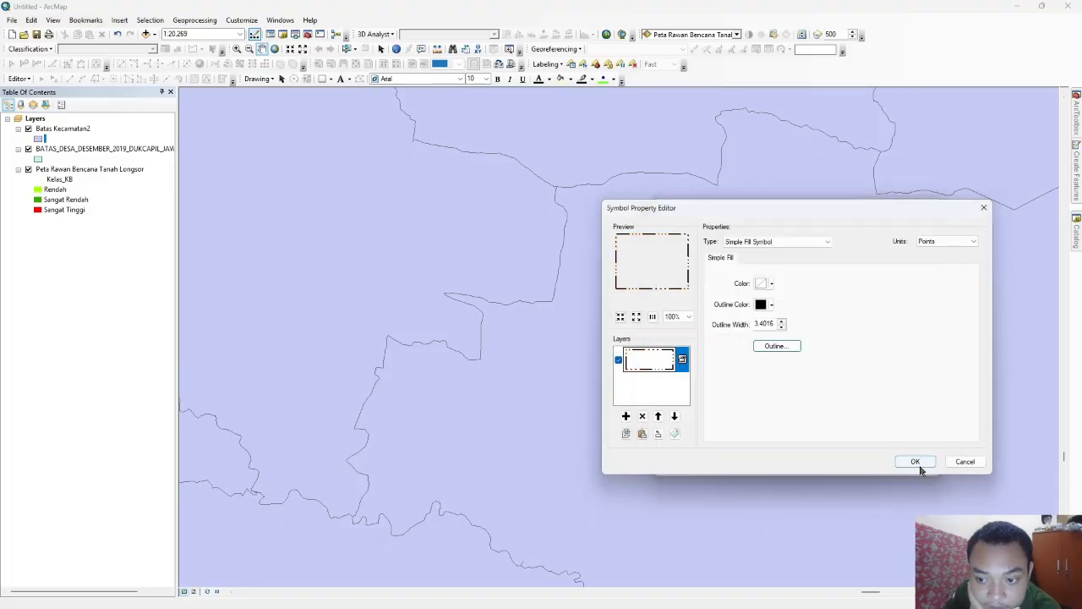
click(918, 463)
click(861, 458)
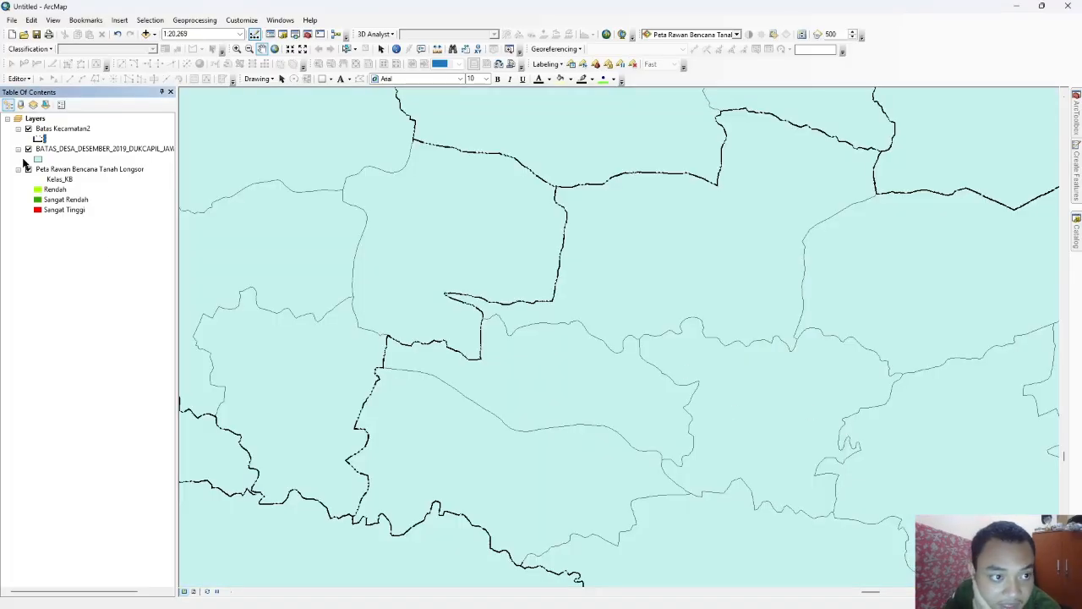
click(28, 149)
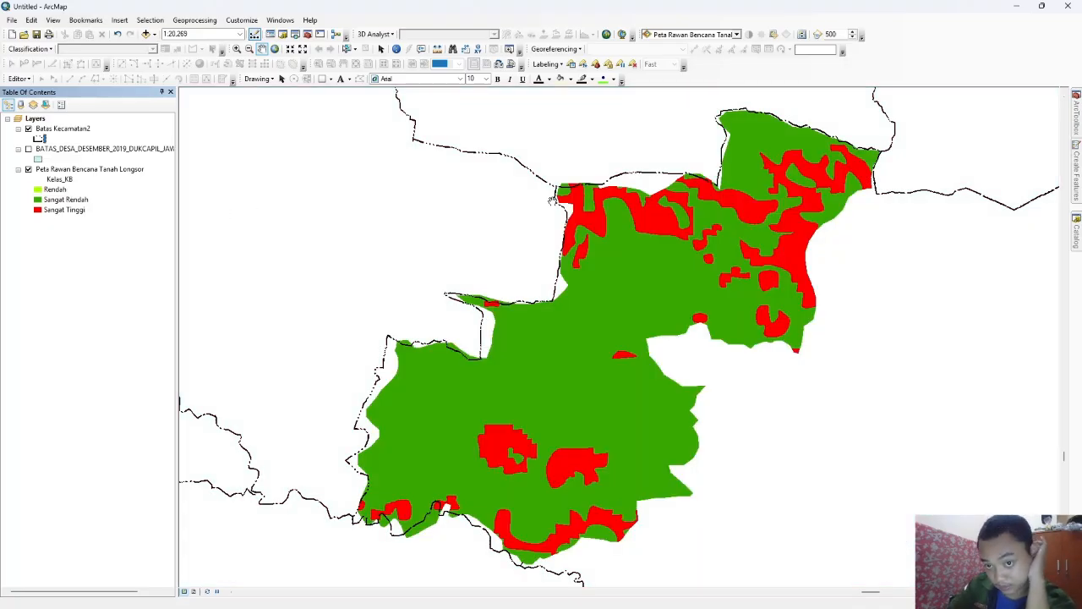
Step: Turn on feature labels for Batas Kecamatan2 using the KECAMATAN field and set their font to Times New Roman
right_click(53, 128)
click(93, 362)
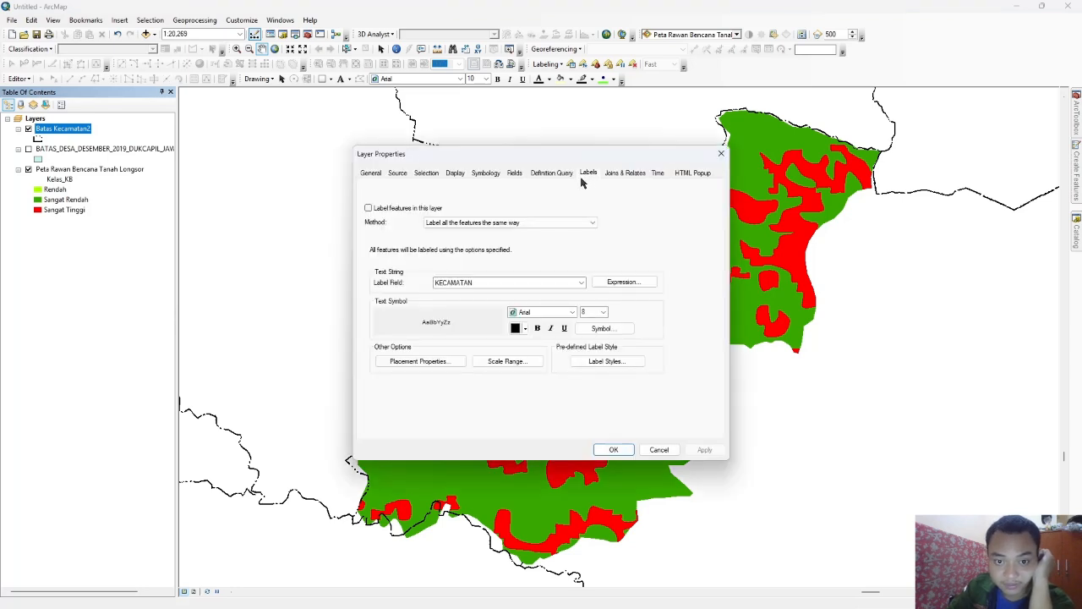
click(368, 207)
click(564, 314)
text(ti)
click(587, 362)
Step: Add a halo mask of size 2 to the label text symbol
click(600, 330)
click(892, 390)
click(890, 259)
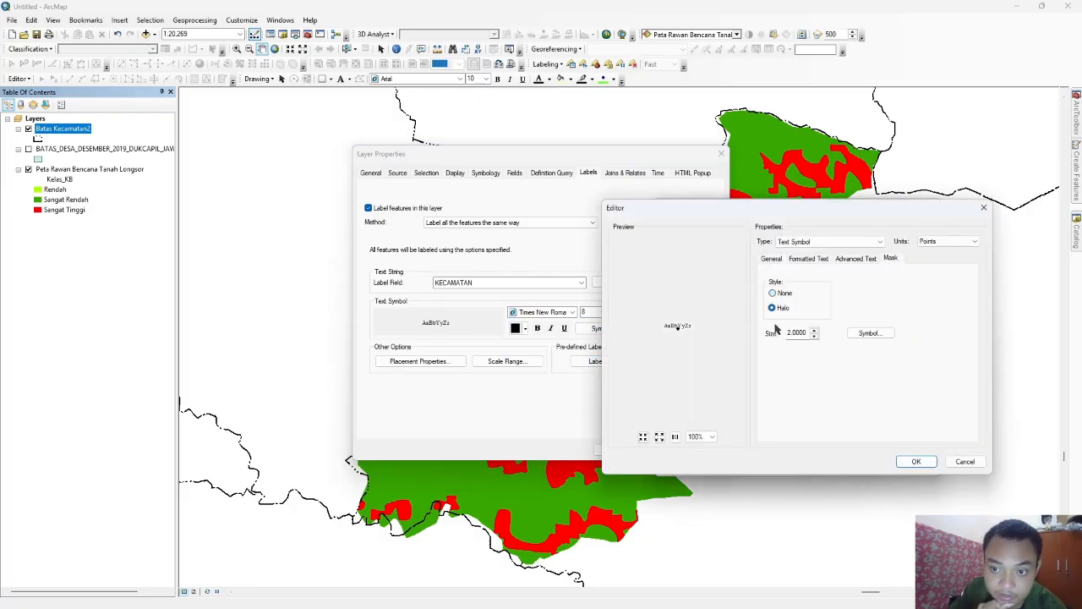
click(916, 461)
click(897, 567)
Step: Accept always-horizontal label placement with one label per feature part and apply the label settings to Batas Kecamatan2
click(412, 362)
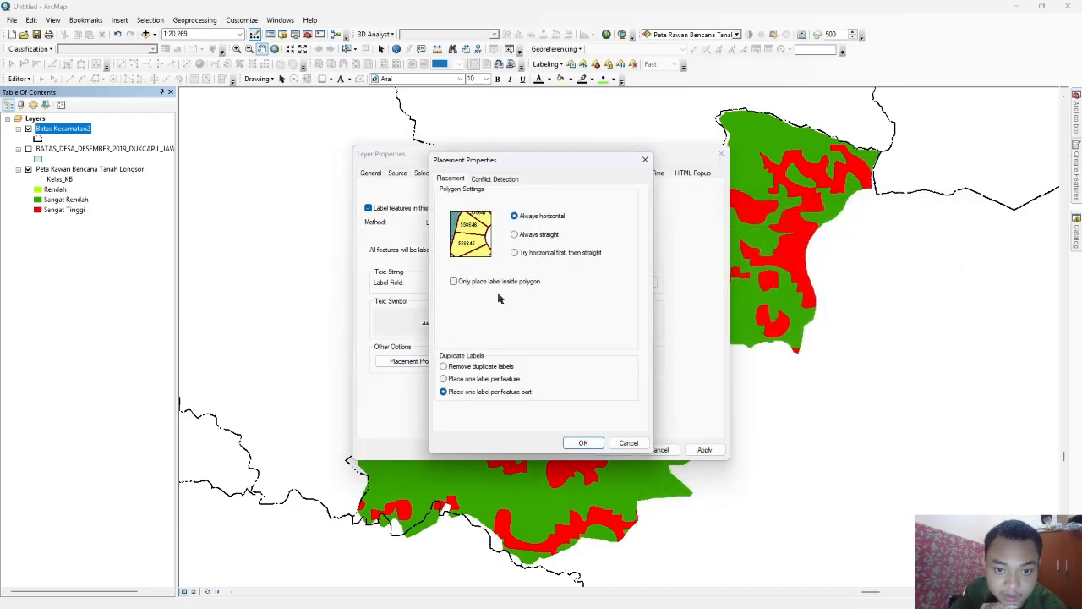
click(583, 443)
click(701, 449)
click(616, 449)
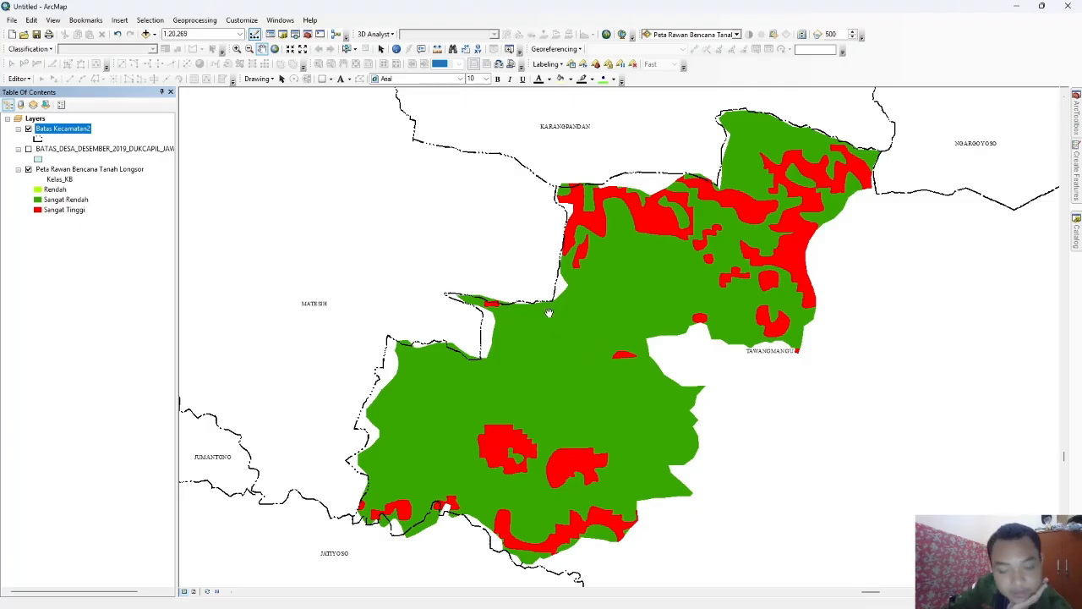
Step: Add the KabupatenKota_DIYJateng.shp layer from the KabKota_DIYJateng folder
right_click(36, 119)
click(67, 129)
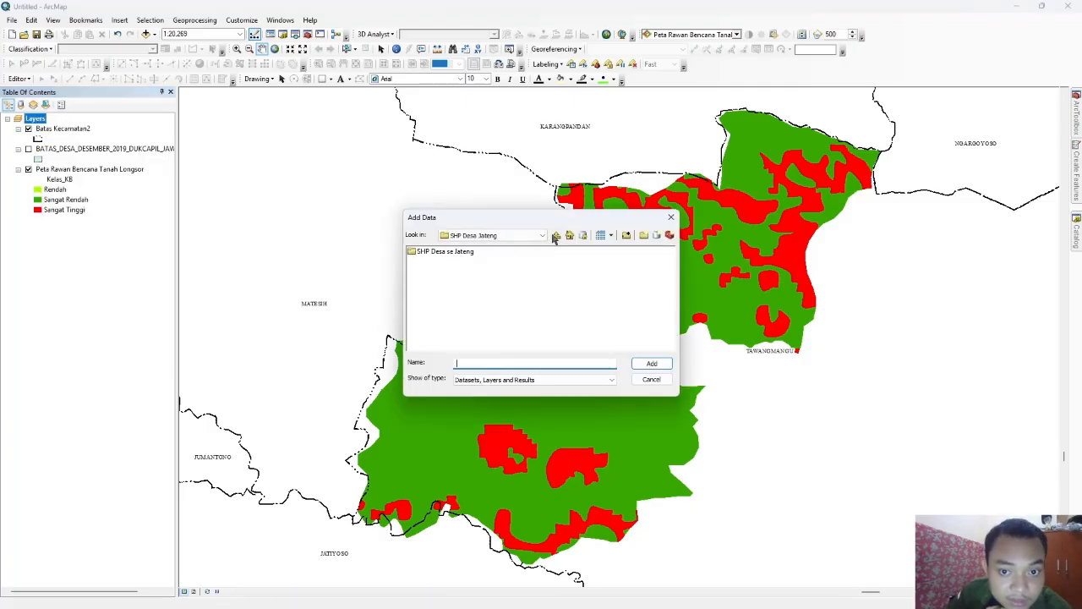
click(555, 236)
click(464, 272)
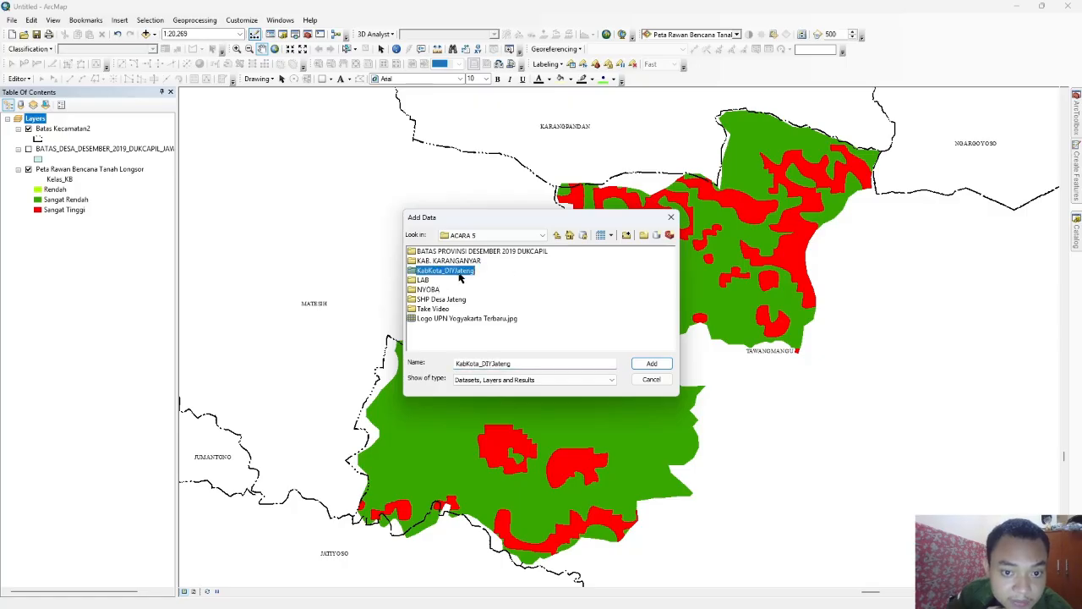
click(651, 365)
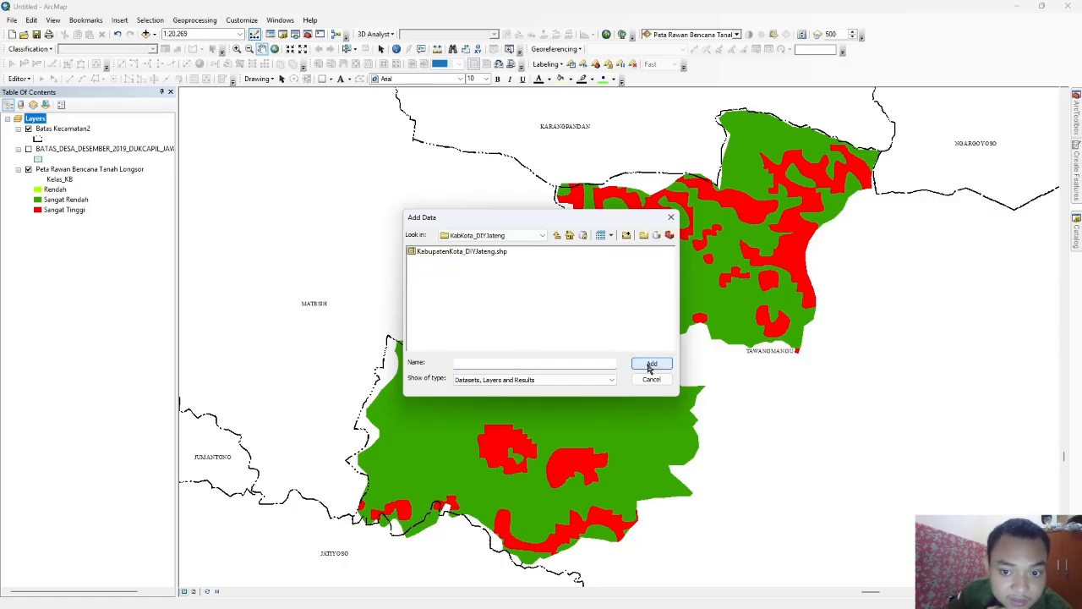
double_click(485, 252)
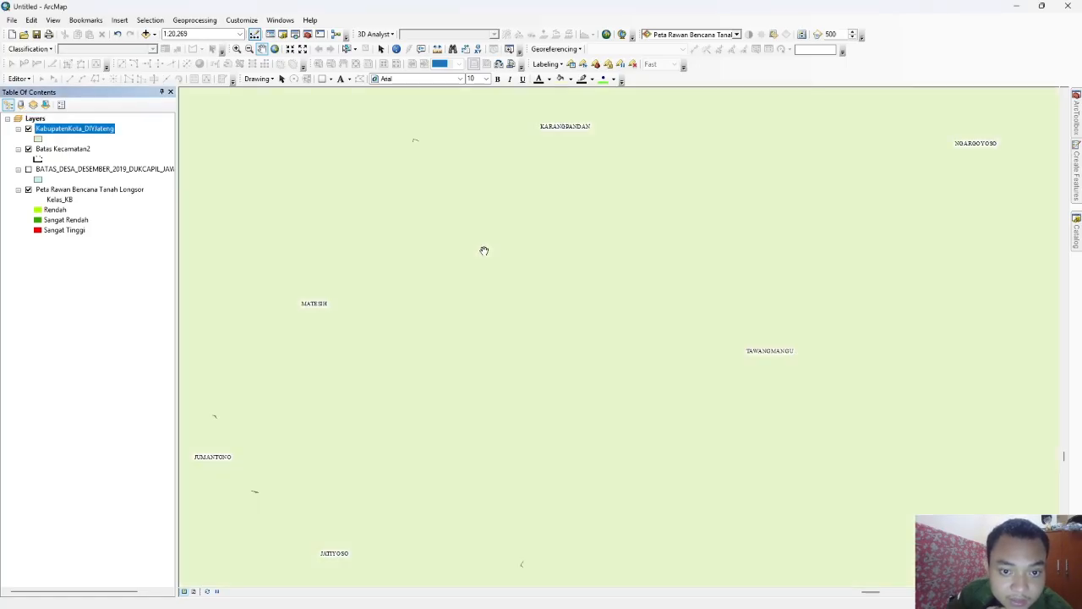
Step: Restyle the KabupatenKota_DIYJateng layer with a hollow fill and a black dash-dot boundary outline of width 3.9685
click(37, 139)
click(914, 302)
click(924, 317)
click(894, 367)
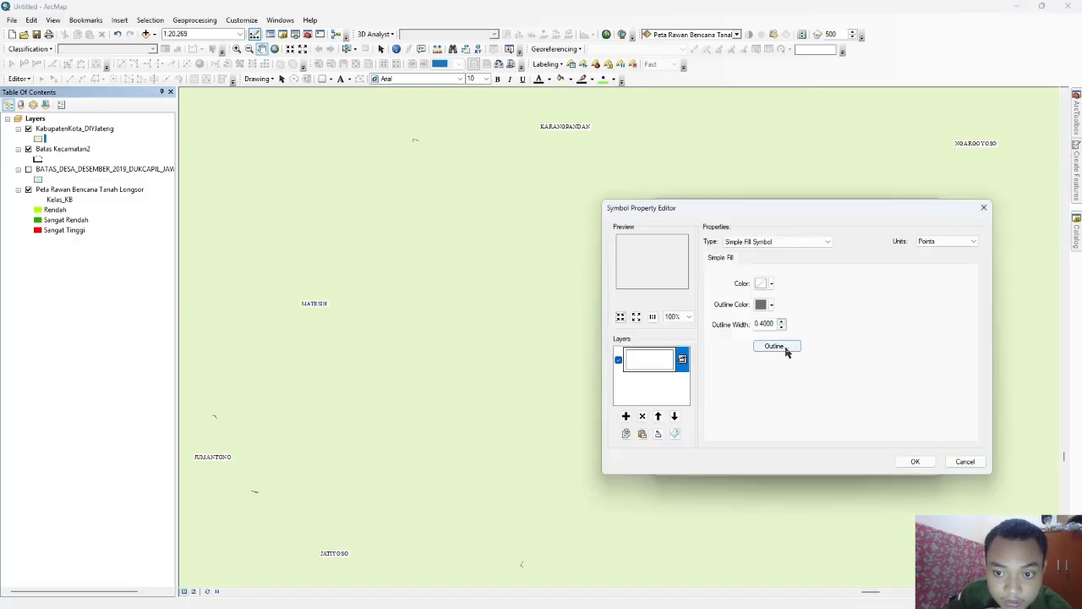
click(776, 347)
click(783, 293)
click(867, 462)
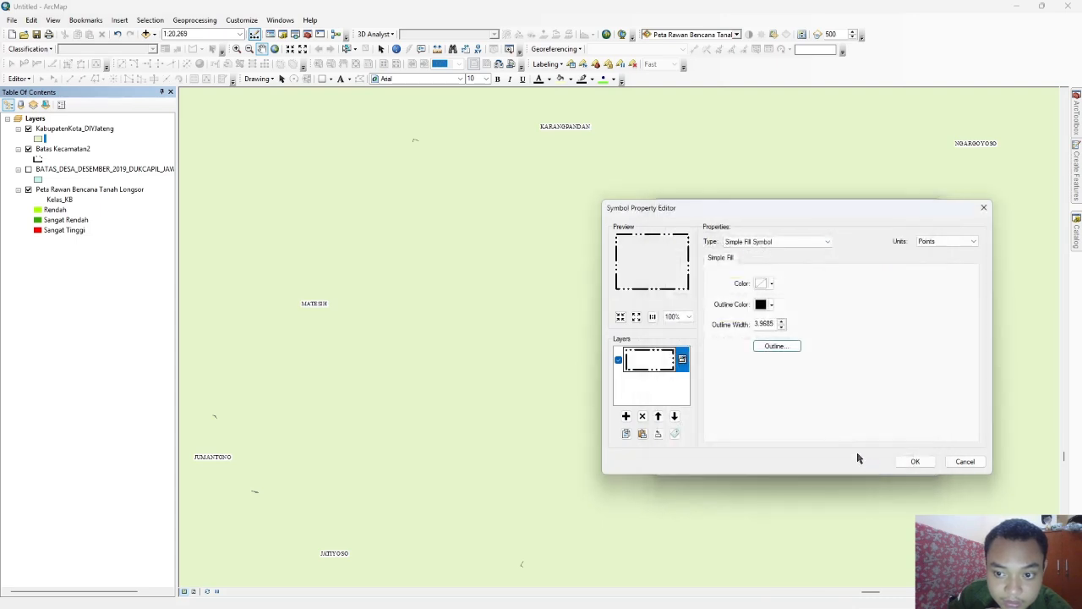
click(913, 461)
click(886, 463)
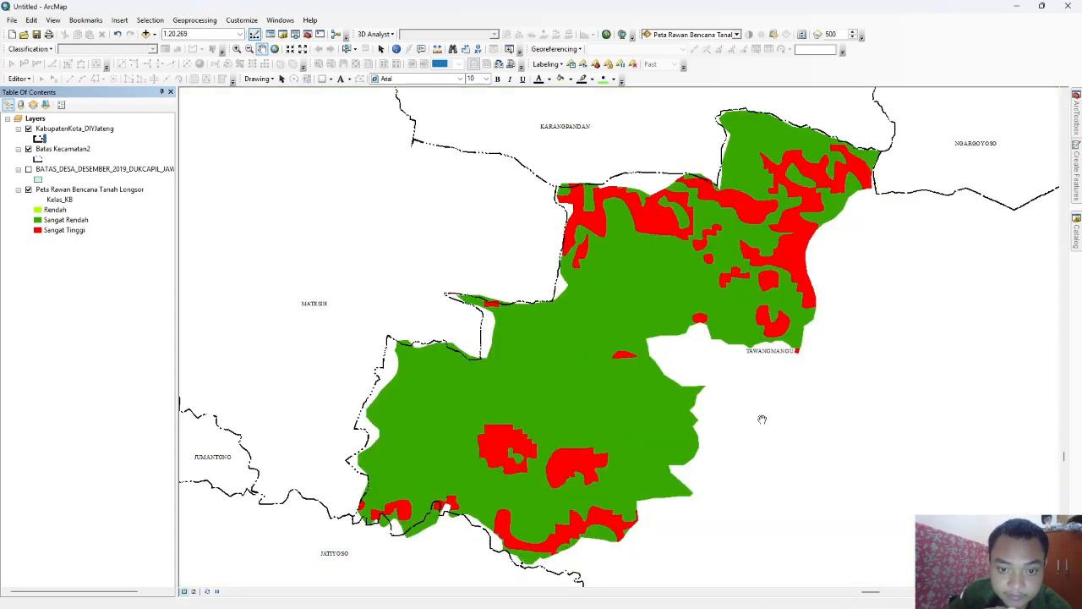
Step: Turn on feature labels for KabupatenKota_DIYJateng using the KAB_KOTA field and set their font to Times New Roman
scroll(649, 299, up, 4)
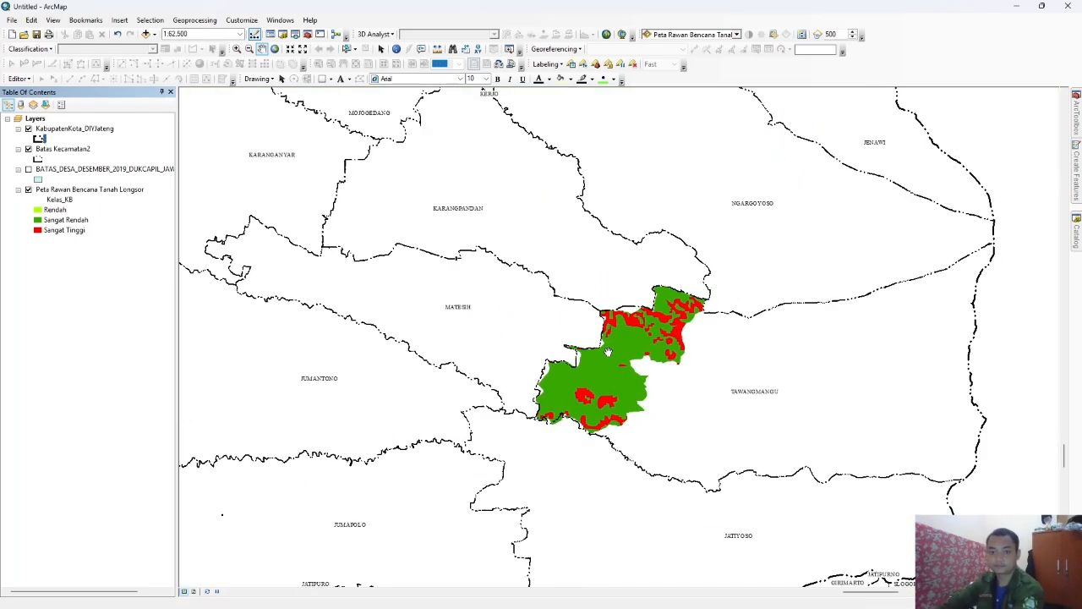
scroll(680, 366, down, 1)
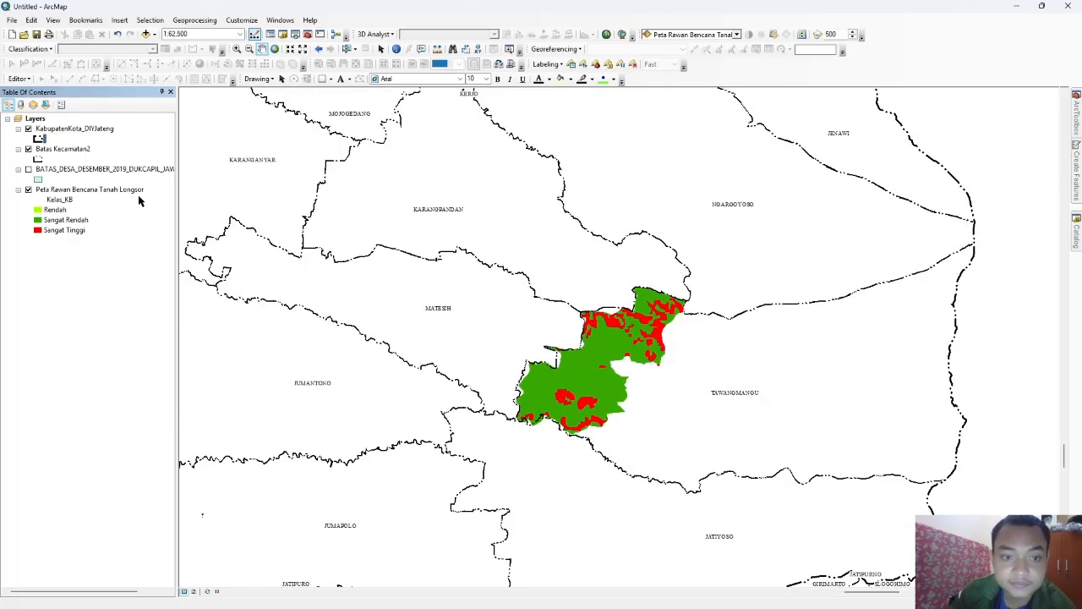
right_click(88, 130)
click(135, 355)
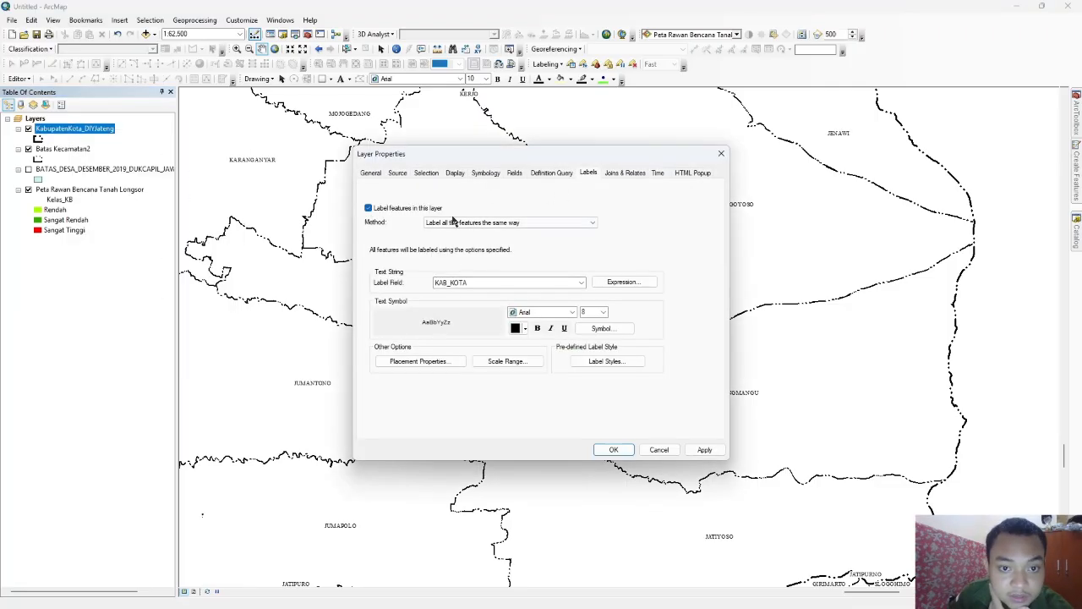
click(563, 312)
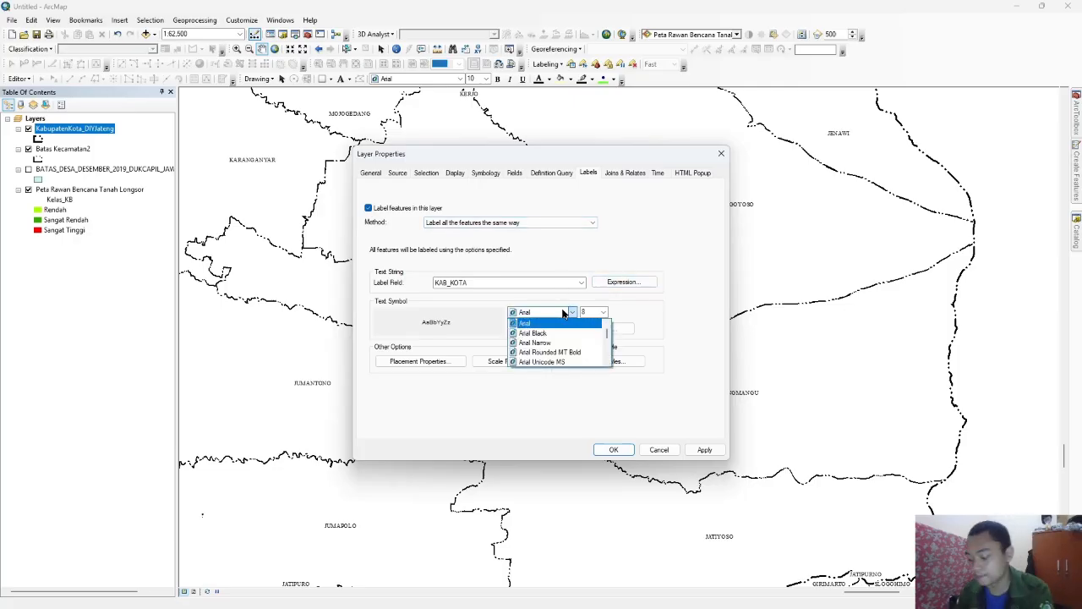
text(ti)
click(571, 362)
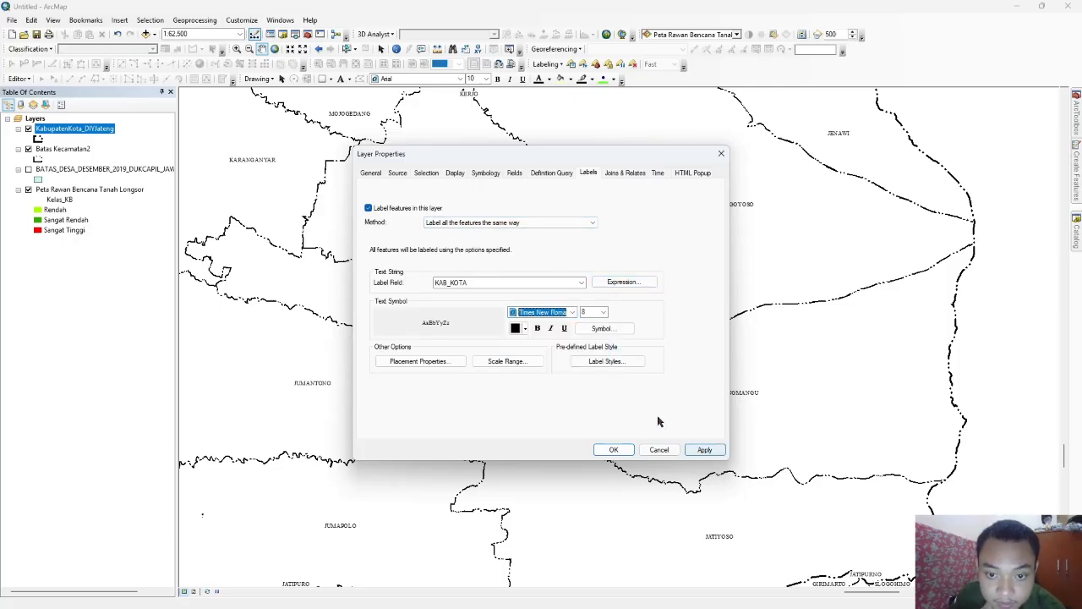
Step: Add a halo mask to the text symbol of the KabupatenKota_DIYJateng labels
click(601, 328)
click(887, 391)
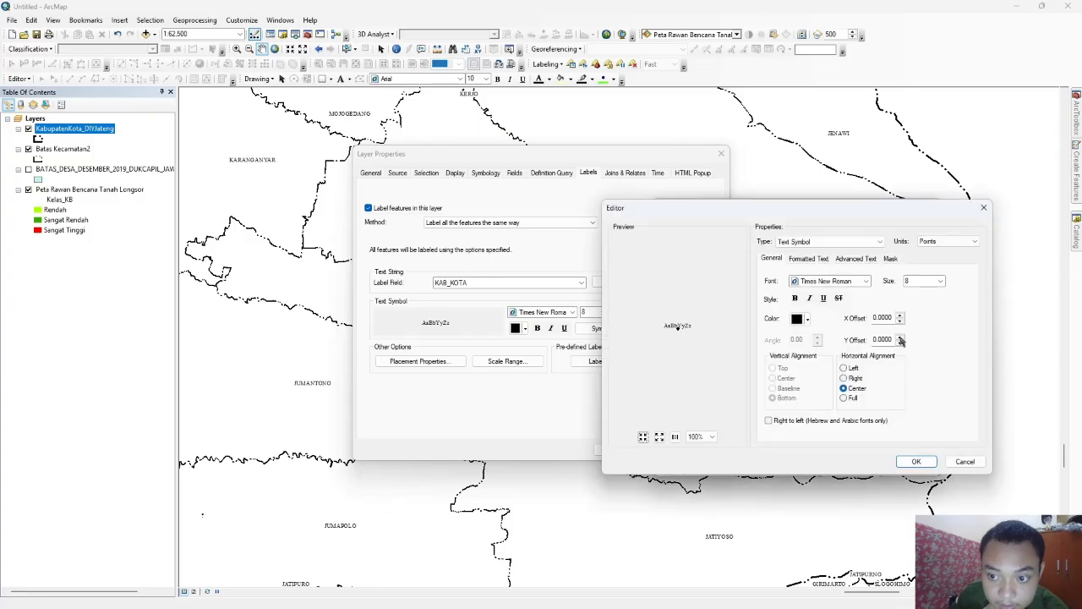
click(891, 258)
click(785, 310)
click(916, 461)
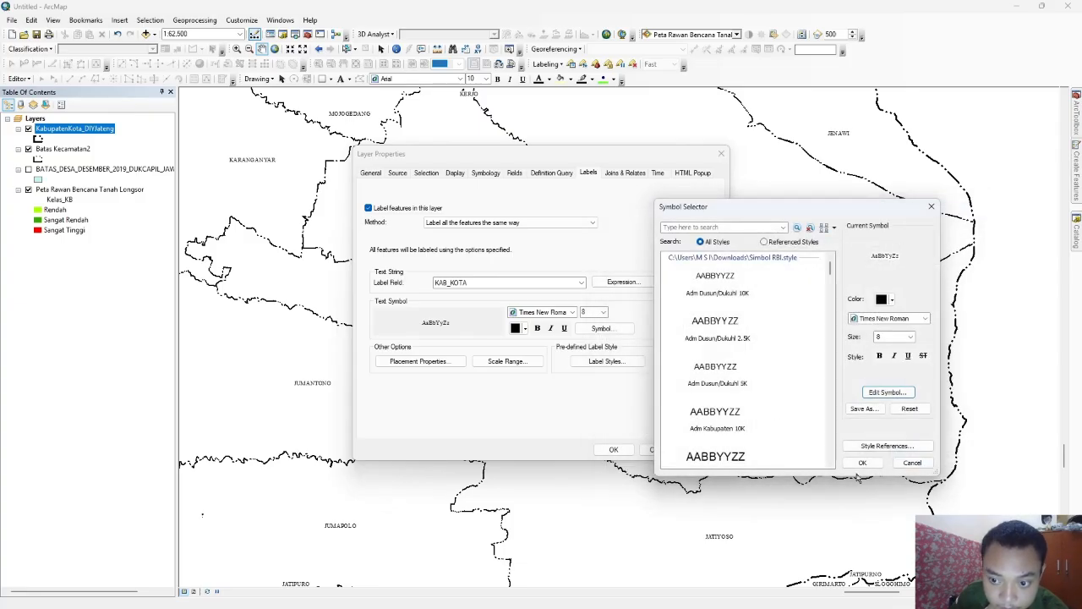
key(Return)
Step: Accept always-horizontal placement with one label per feature part and apply the label settings to KabupatenKota_DIYJateng
click(419, 362)
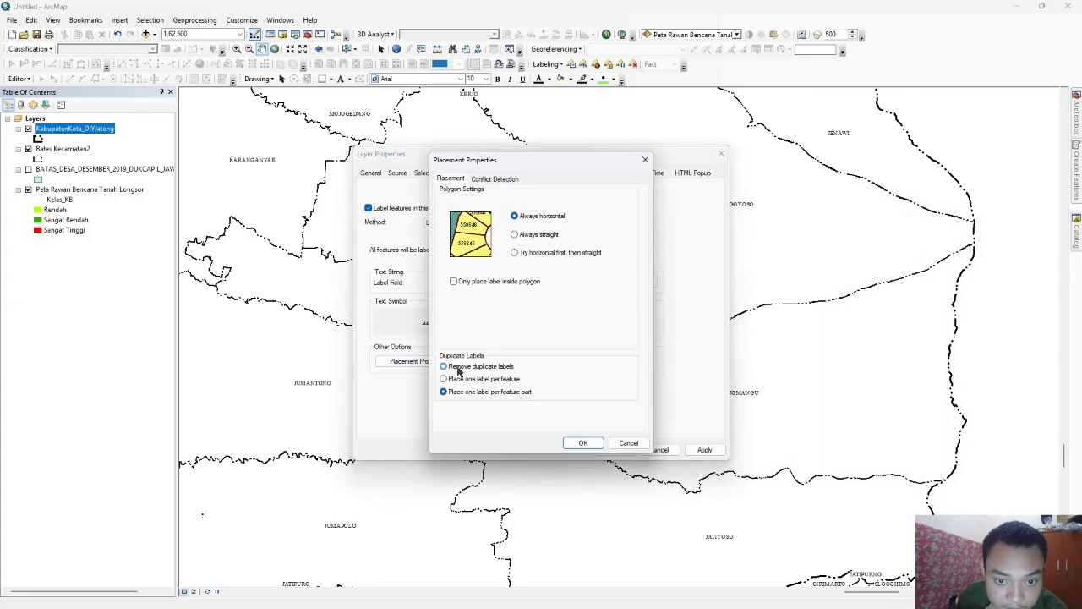
click(578, 443)
click(617, 449)
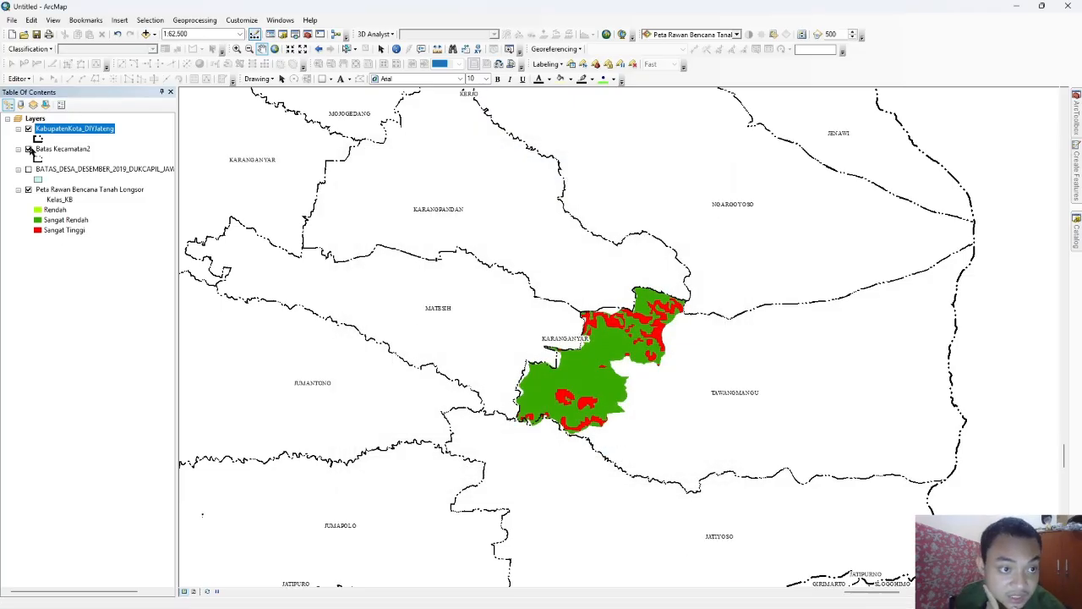
Step: Try out the ADMINISTRASI_LN_25K.shp layer from the KAB. KARANGANYAR folder and remove it again
right_click(28, 120)
click(36, 126)
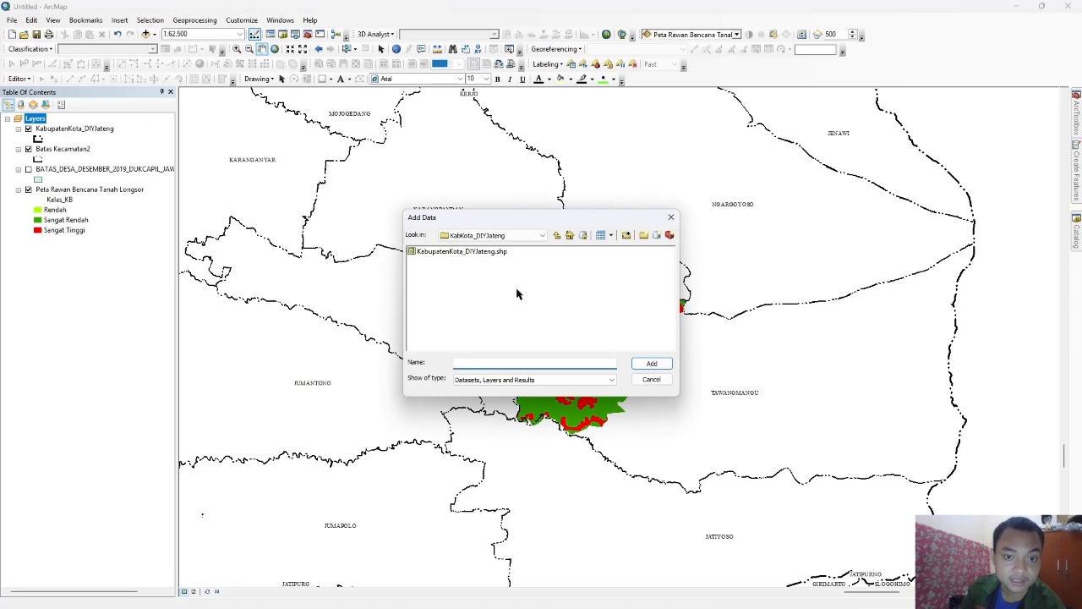
click(558, 237)
double_click(444, 261)
double_click(450, 251)
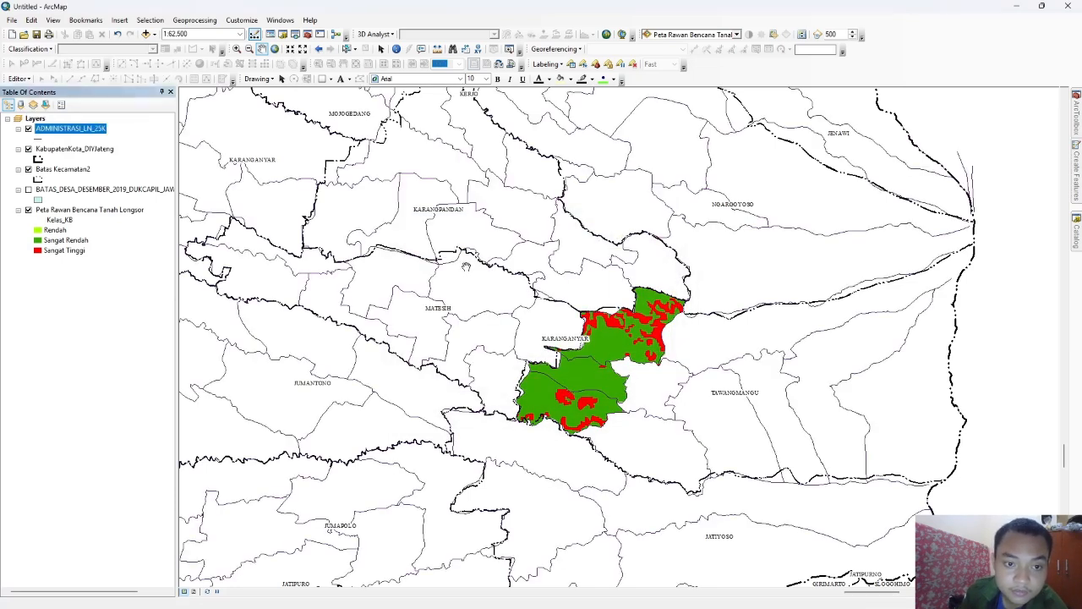
right_click(76, 129)
click(93, 149)
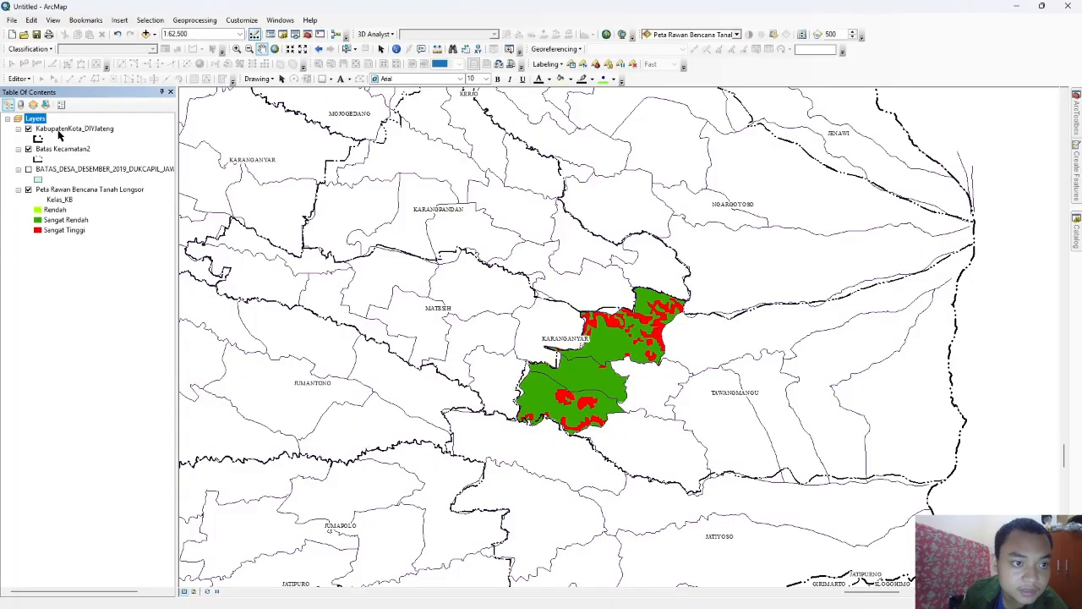
Step: Add the JALAN_LN_25K and KONTUR_LN_25K shapefiles from the KAB. KARANGANYAR folder as layers
right_click(38, 119)
click(71, 130)
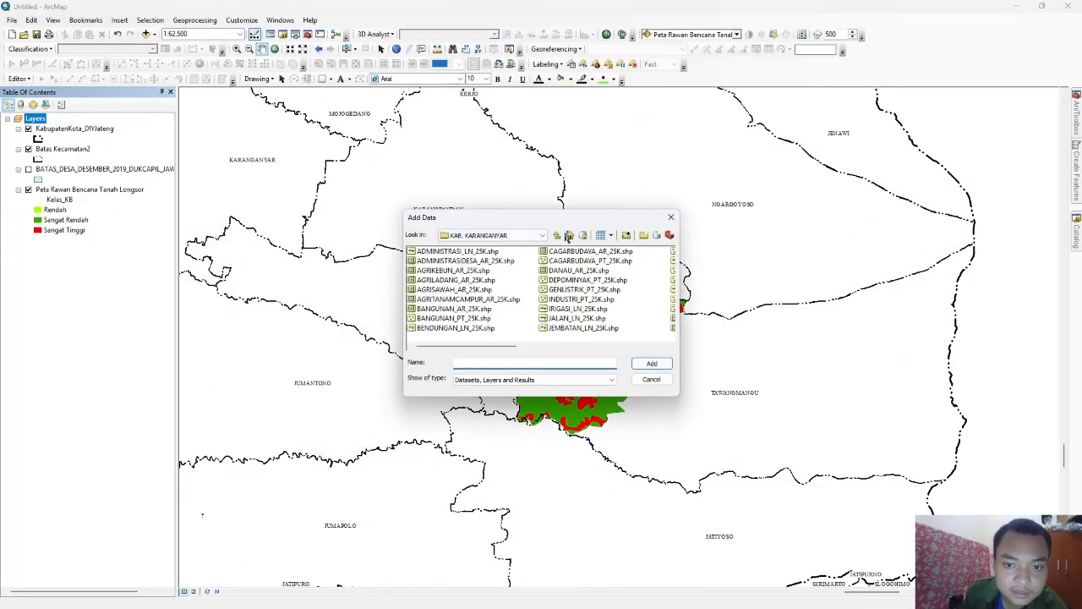
double_click(577, 318)
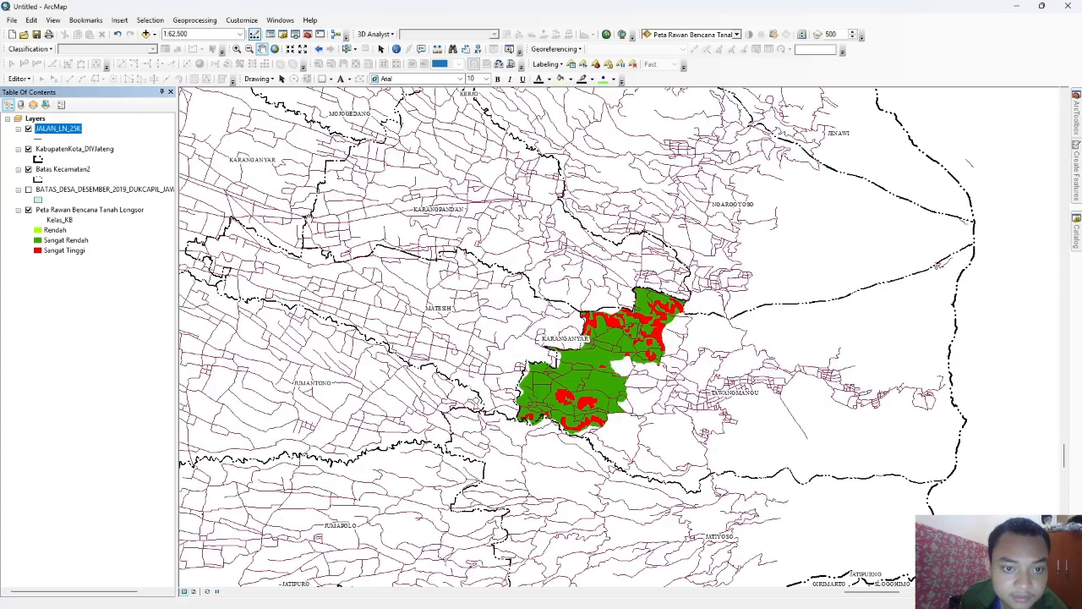
right_click(45, 120)
click(71, 128)
scroll(557, 310, down, 3)
double_click(444, 291)
Step: Add the SUNGAI_LN_25K.shp layer from the KAB. KARANGANYAR folder
click(37, 120)
right_click(36, 120)
click(71, 128)
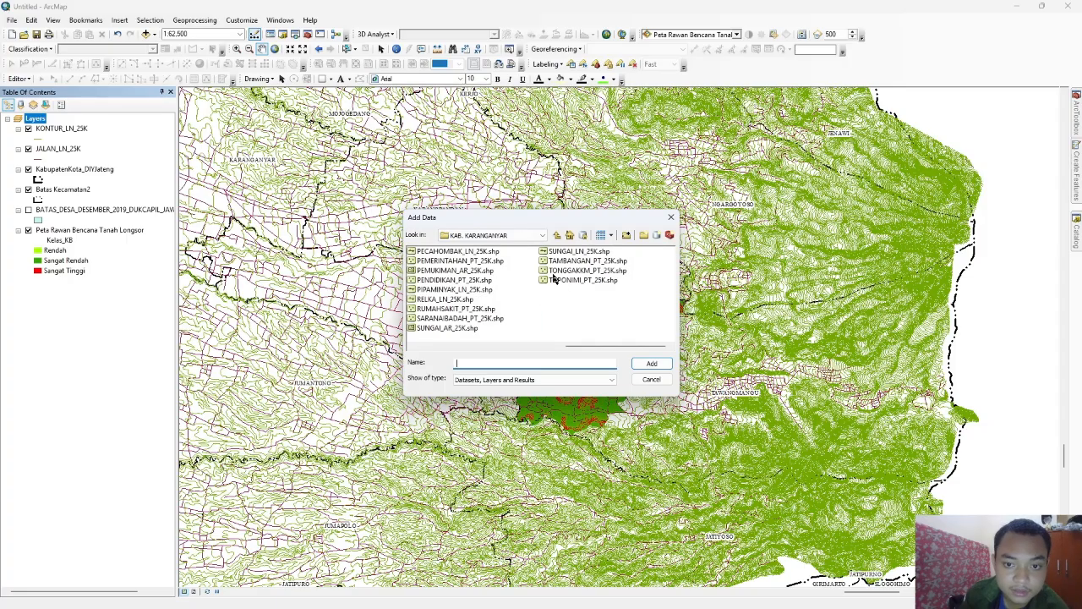
double_click(560, 252)
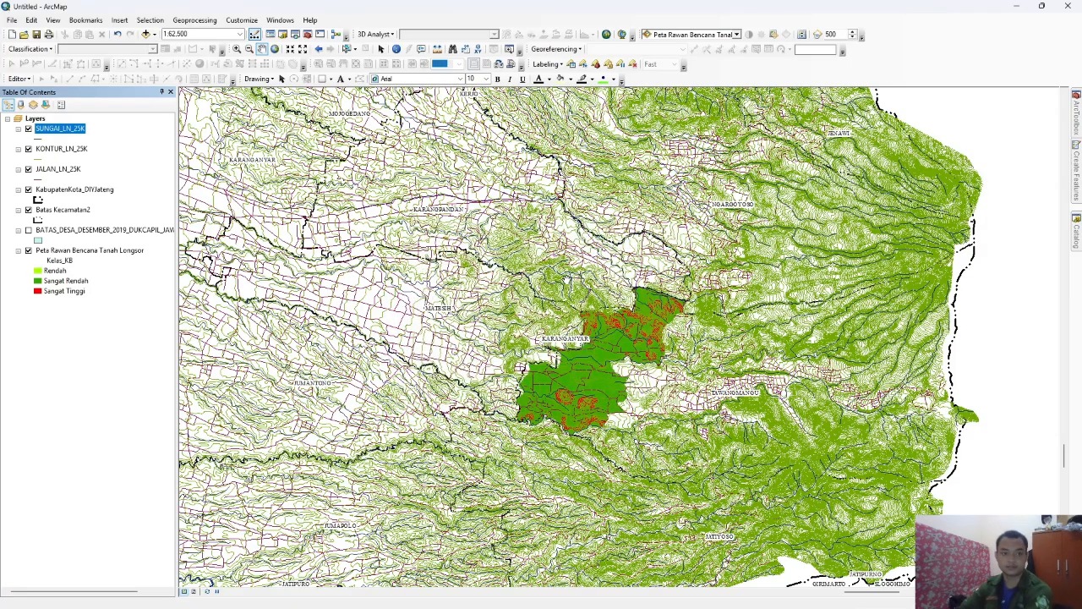
Step: Clip JALAN_LN_25K to the Peta Rawan Bencana Tanah Longsor layer, saving the output as CLIP_JL in the Take Video folder
click(195, 20)
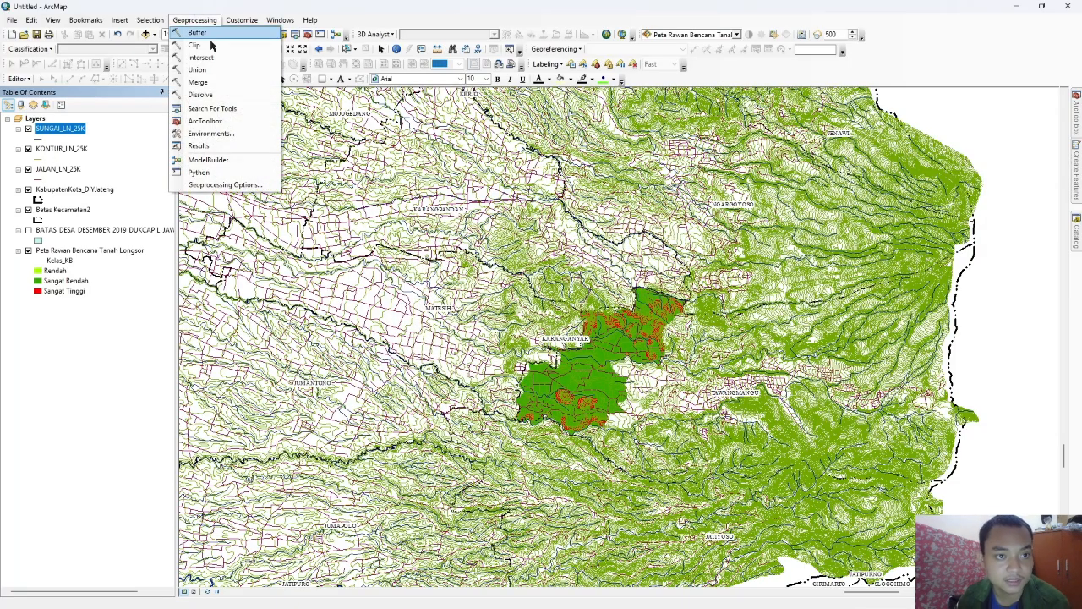
click(213, 42)
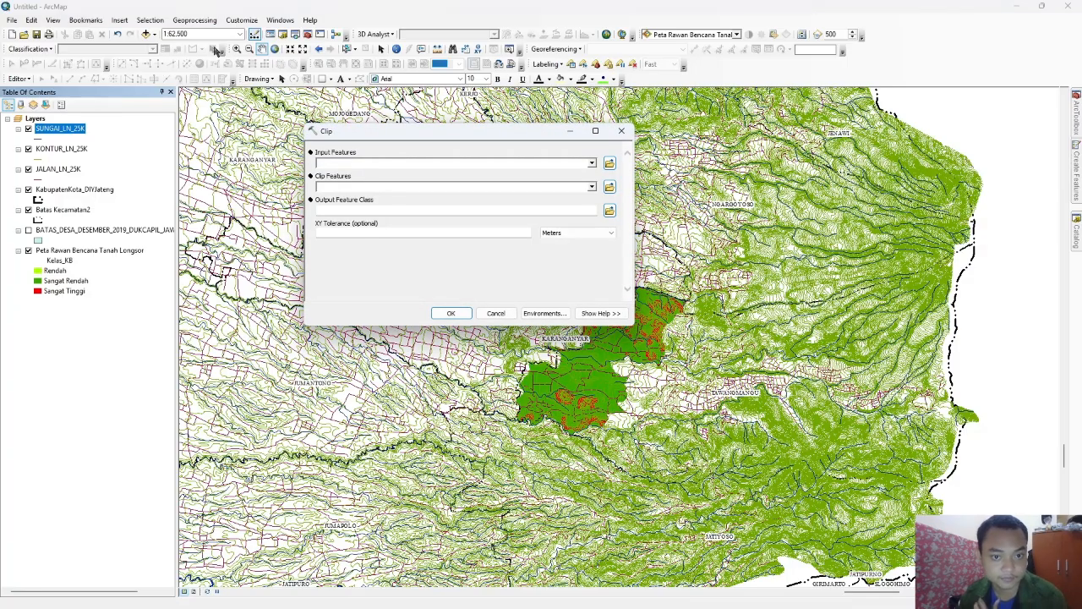
click(593, 163)
click(391, 189)
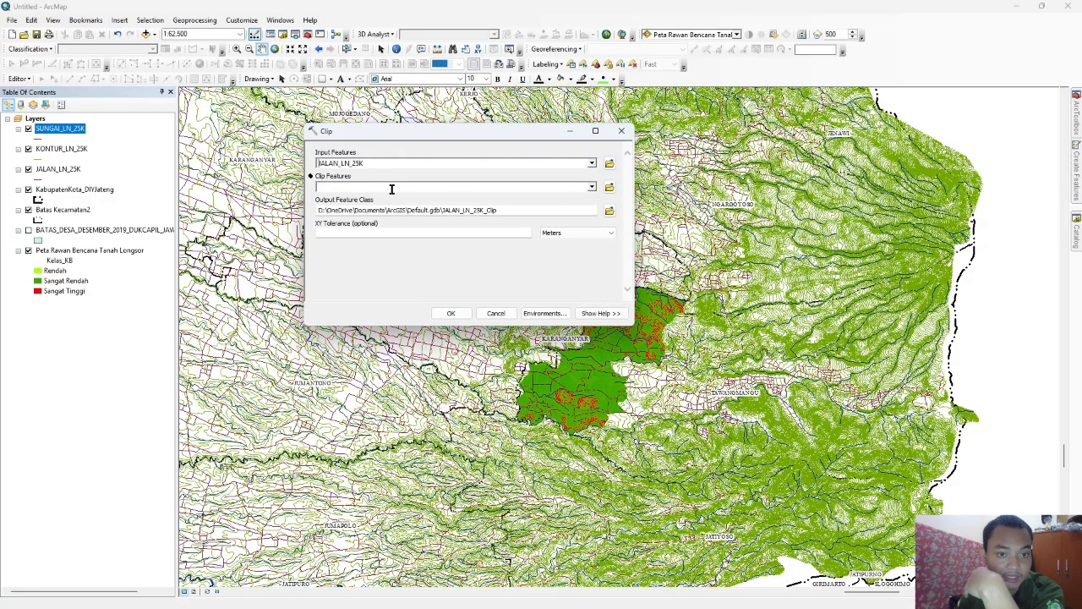
click(593, 187)
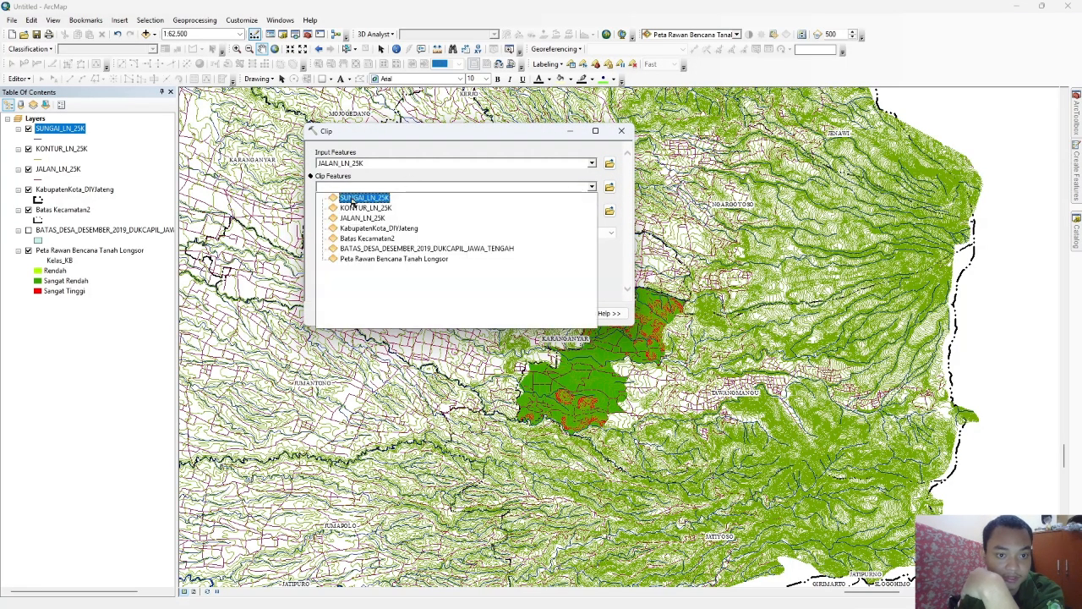
click(411, 259)
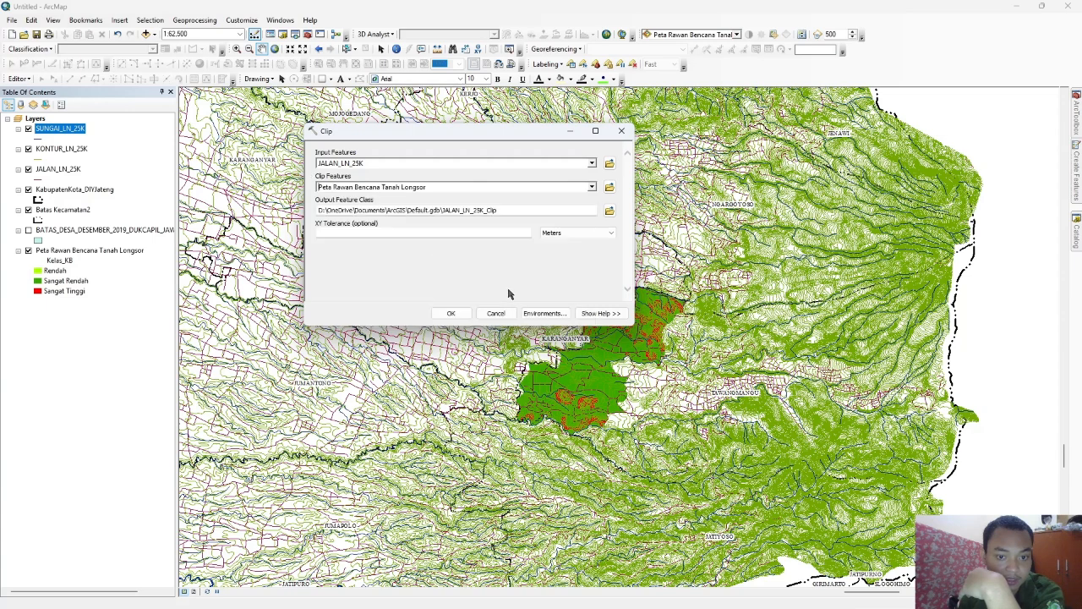
click(610, 211)
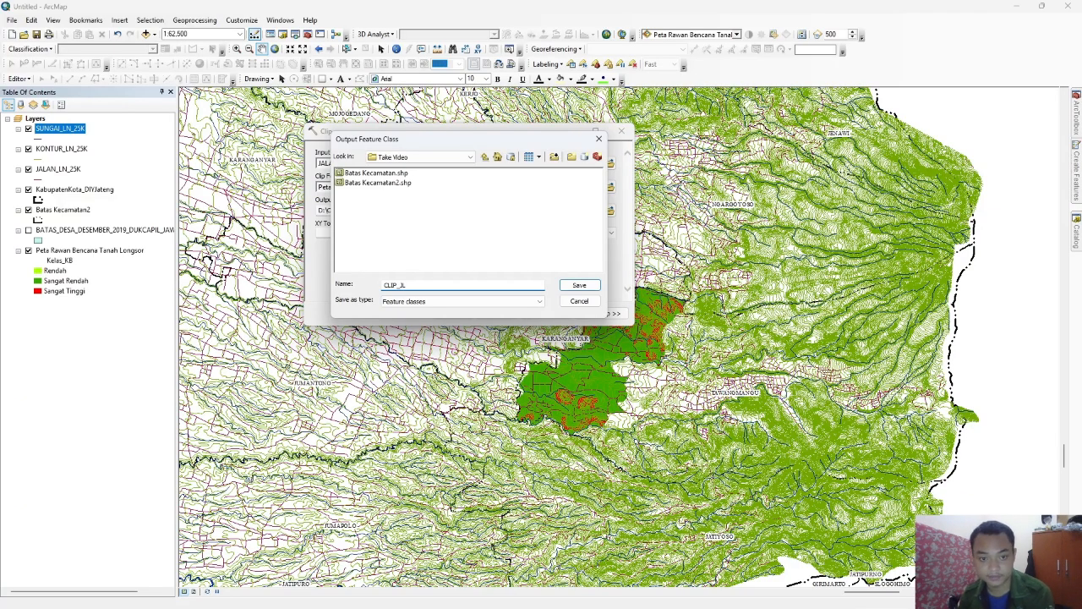
text(CLIP_JL)
click(580, 285)
click(451, 314)
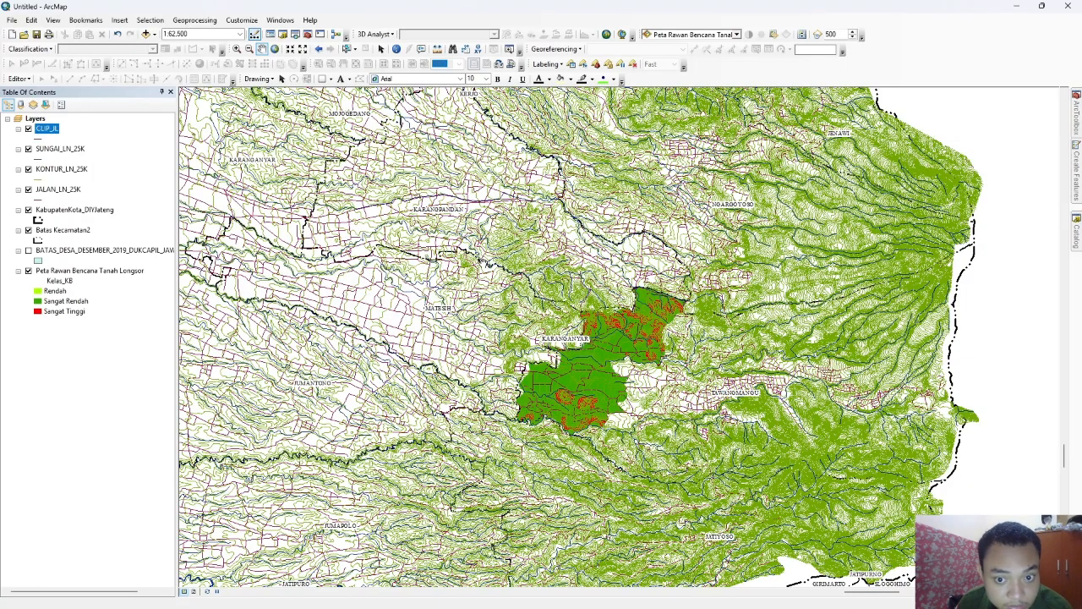
Step: Clip KONTUR_LN_25K to the Peta Rawan Bencana Tanah Longsor layer, saving the output as CLIP_IK in the Take Video folder
click(194, 20)
click(201, 46)
click(591, 163)
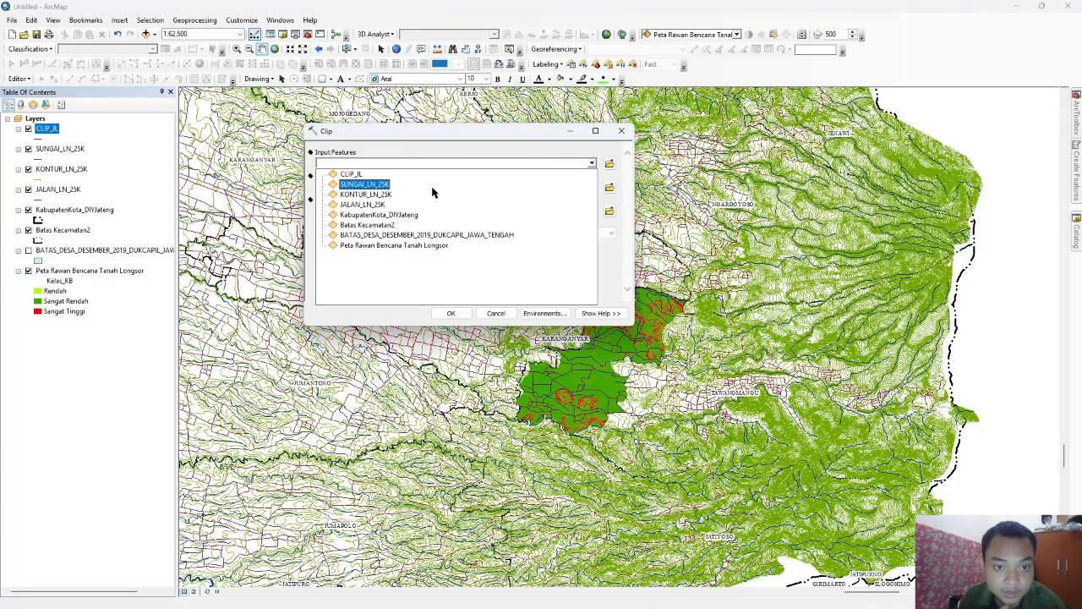
click(436, 191)
click(591, 187)
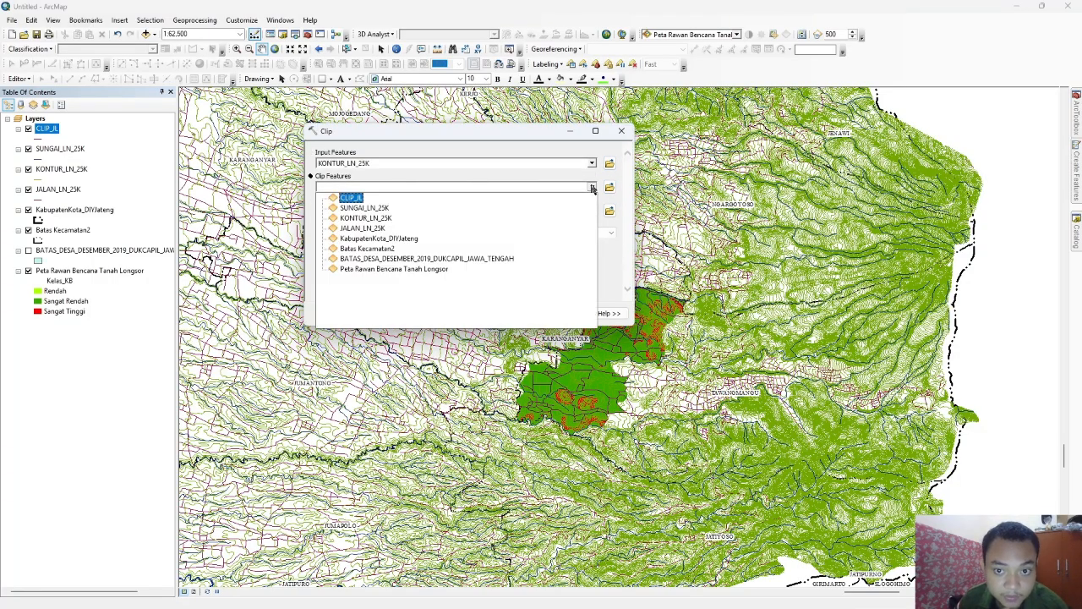
click(368, 269)
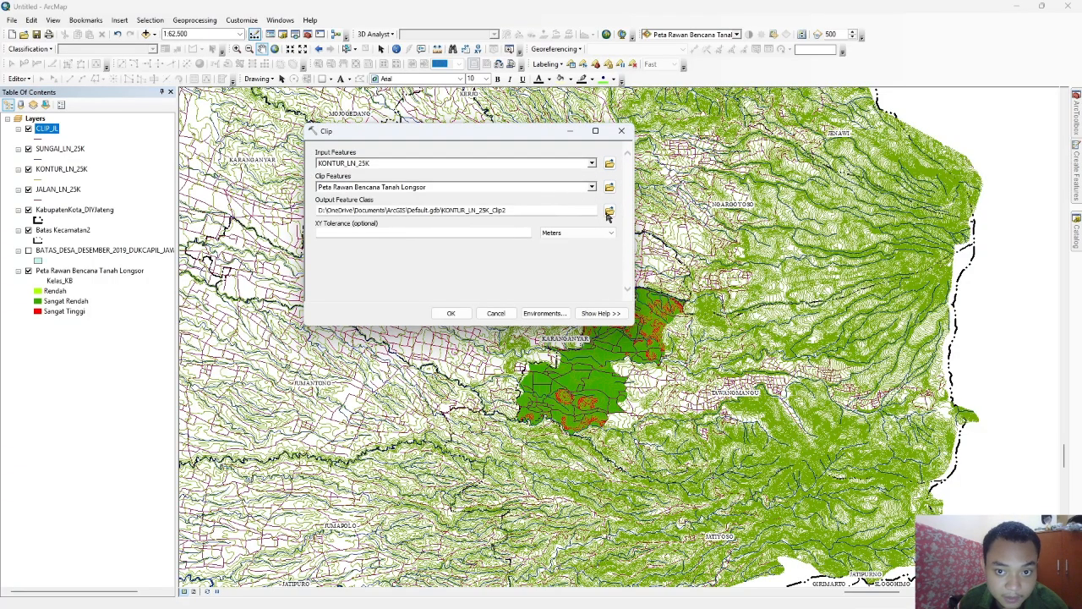
click(610, 212)
text(CLIP_IK)
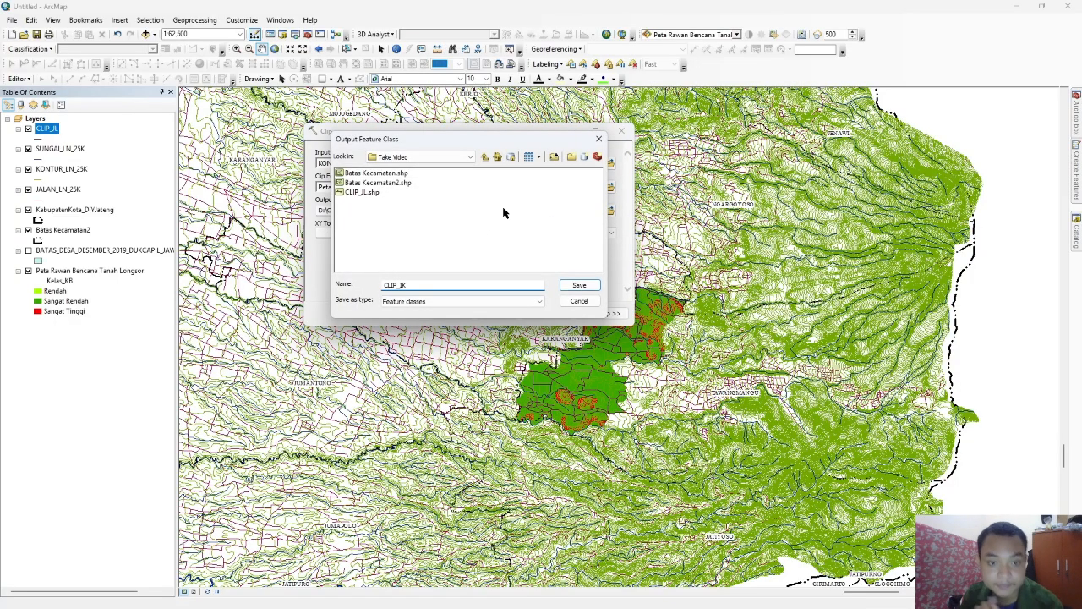
click(579, 285)
click(446, 312)
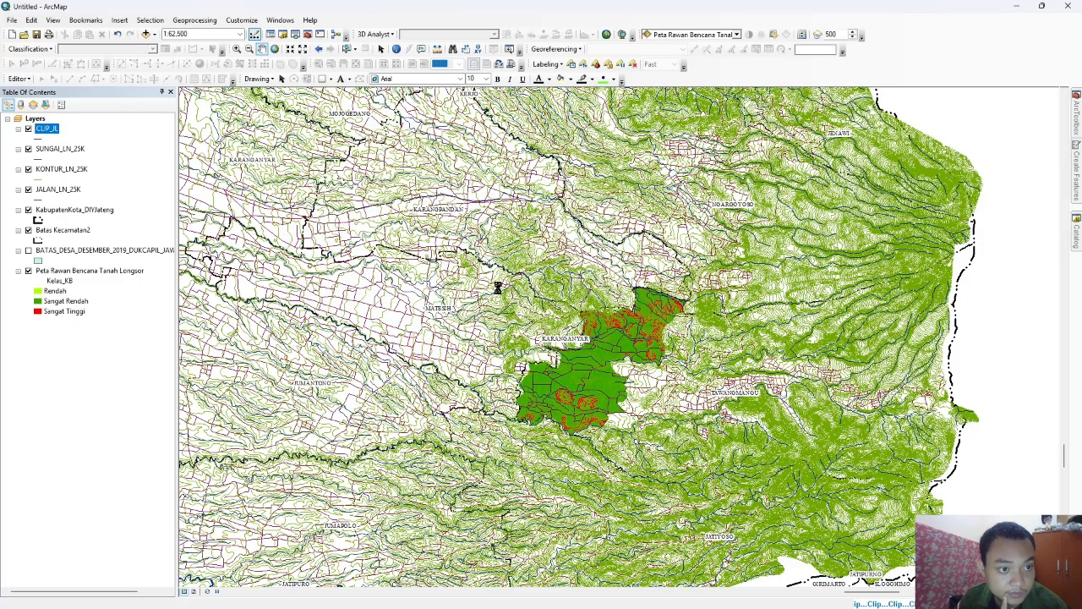
right_click(38, 121)
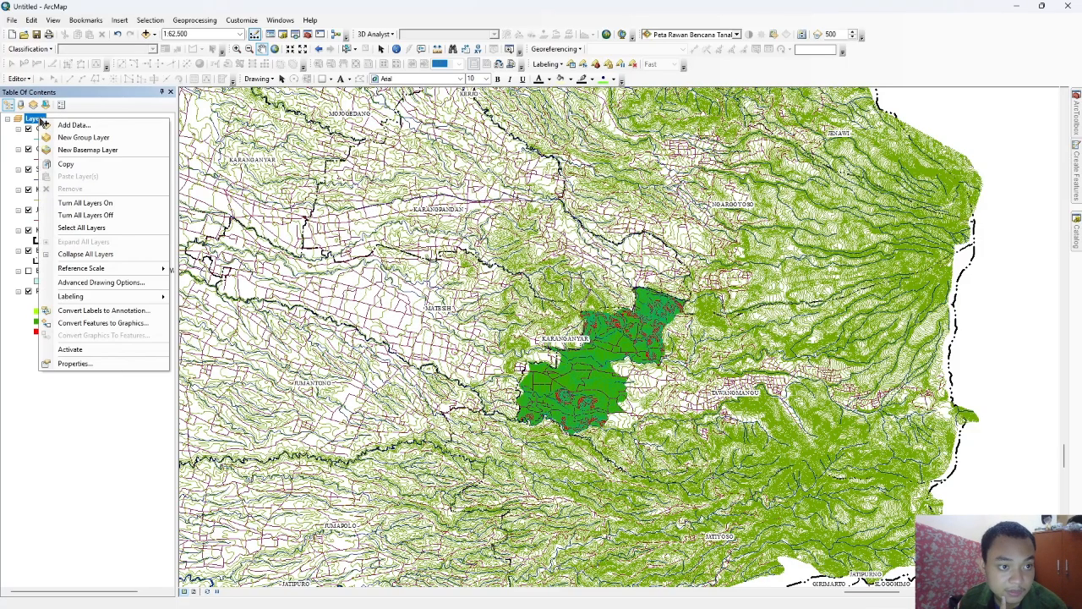
click(78, 125)
click(673, 219)
Step: Clip SUNGAI_LN_25K to the Peta Rawan Bencana Tanah Longsor layer, saving the output as CLIP_SN in the Take Video folder
click(194, 20)
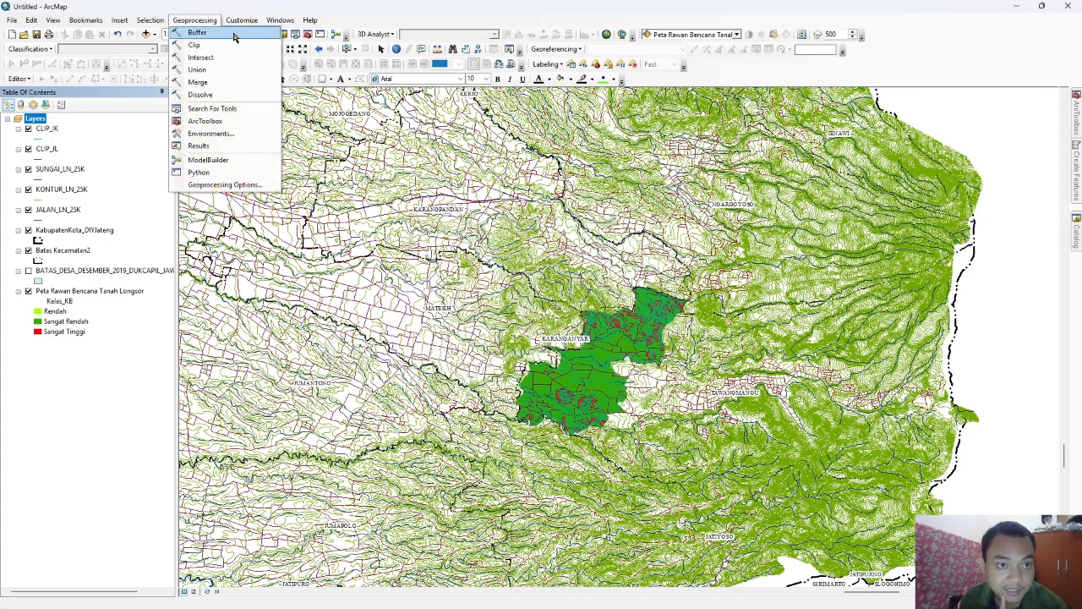
click(216, 44)
click(592, 163)
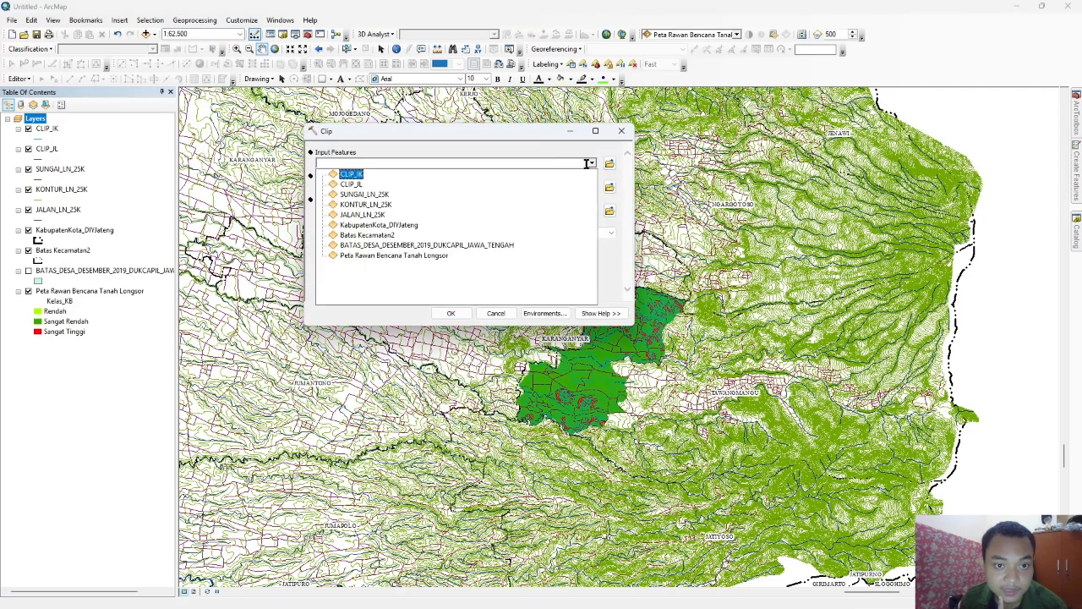
click(355, 201)
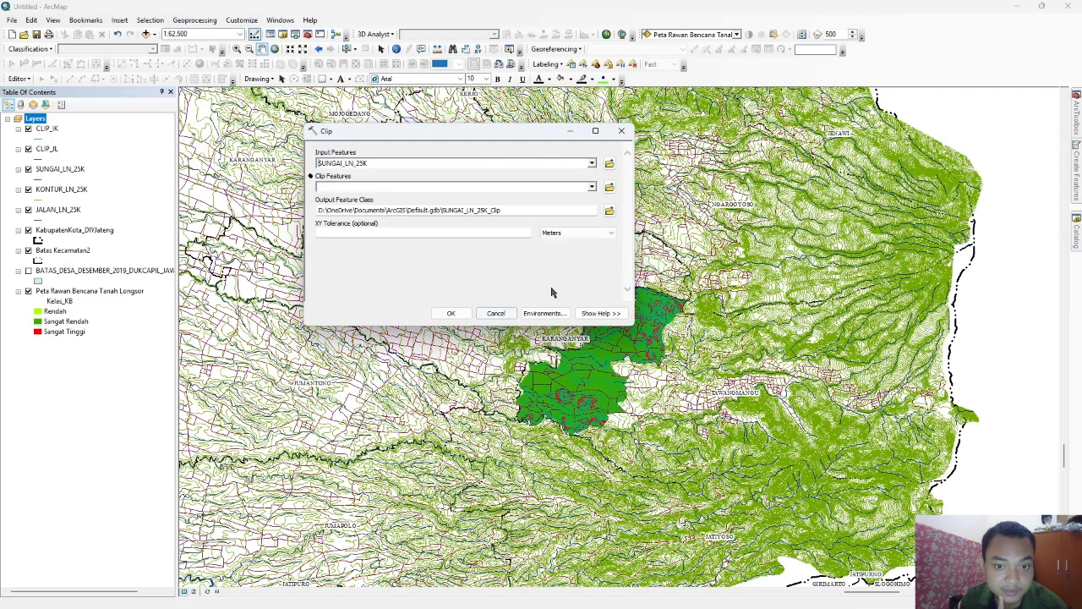
click(592, 187)
click(380, 286)
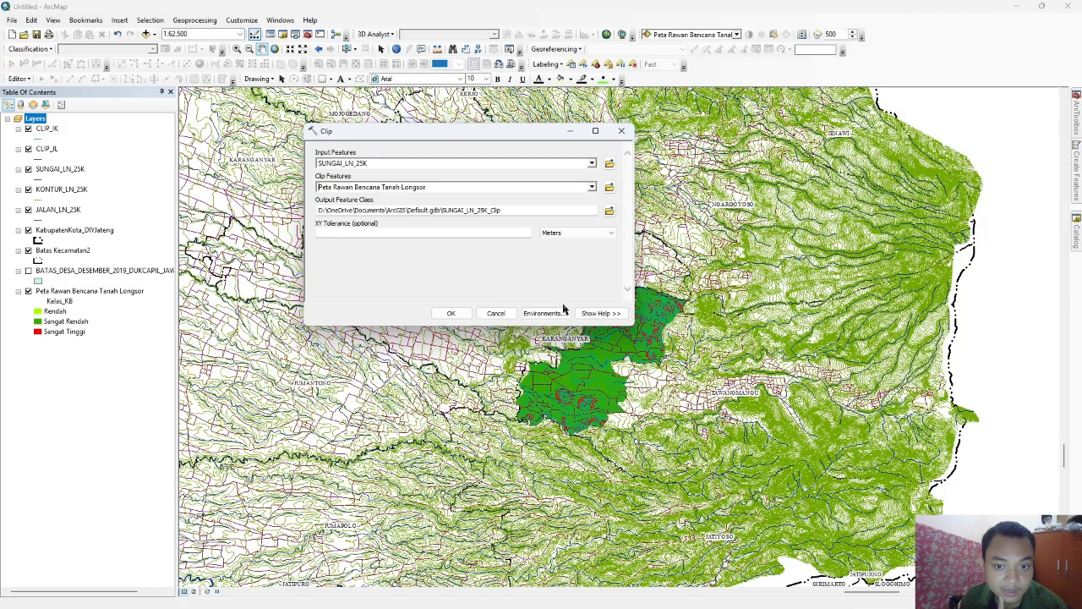
click(609, 210)
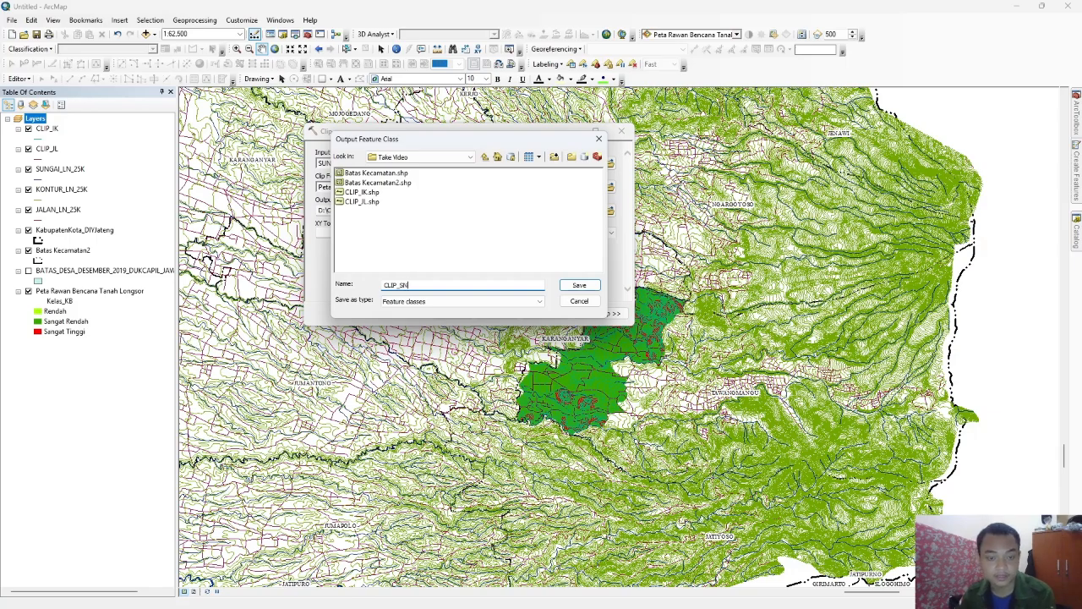
text(CLIP_SN)
click(580, 285)
click(452, 315)
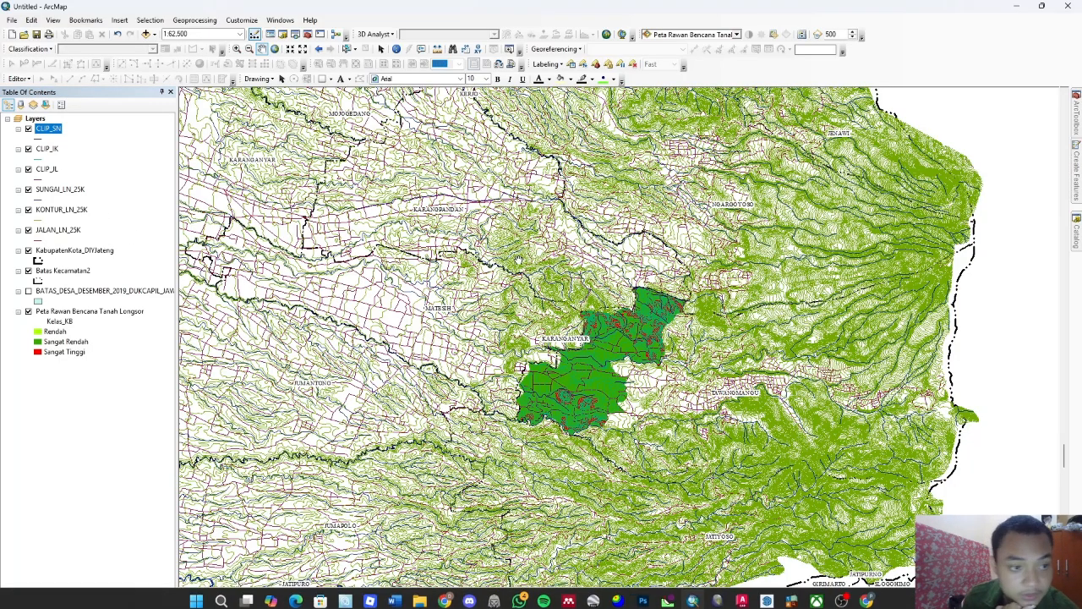
Step: Hide the unclipped JALAN_LN_25K, KONTUR_LN_25K and SUNGAI_LN_25K layers
click(28, 231)
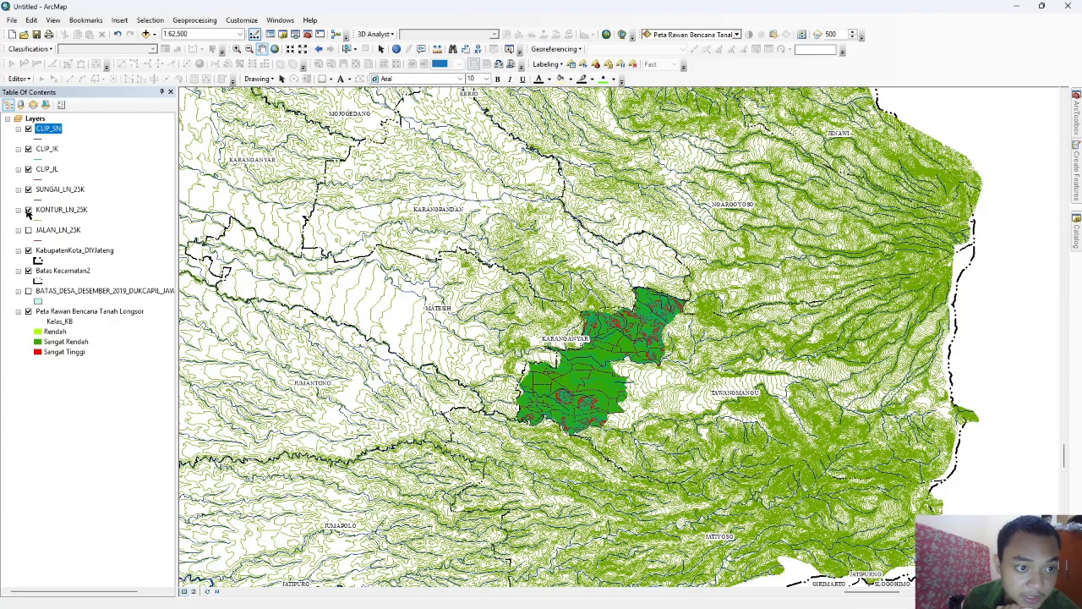
click(28, 210)
click(28, 189)
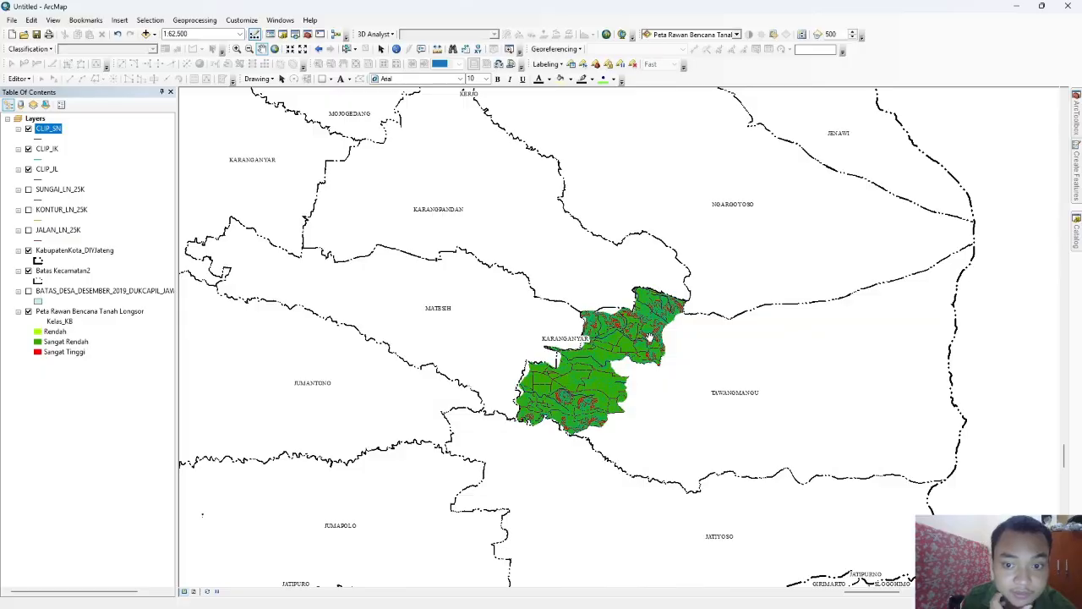
Step: Symbolize CLIP_JL by unique values of the REMARK field, keeping only the Jalan Kolektor category besides all other values
scroll(646, 343, down, 3)
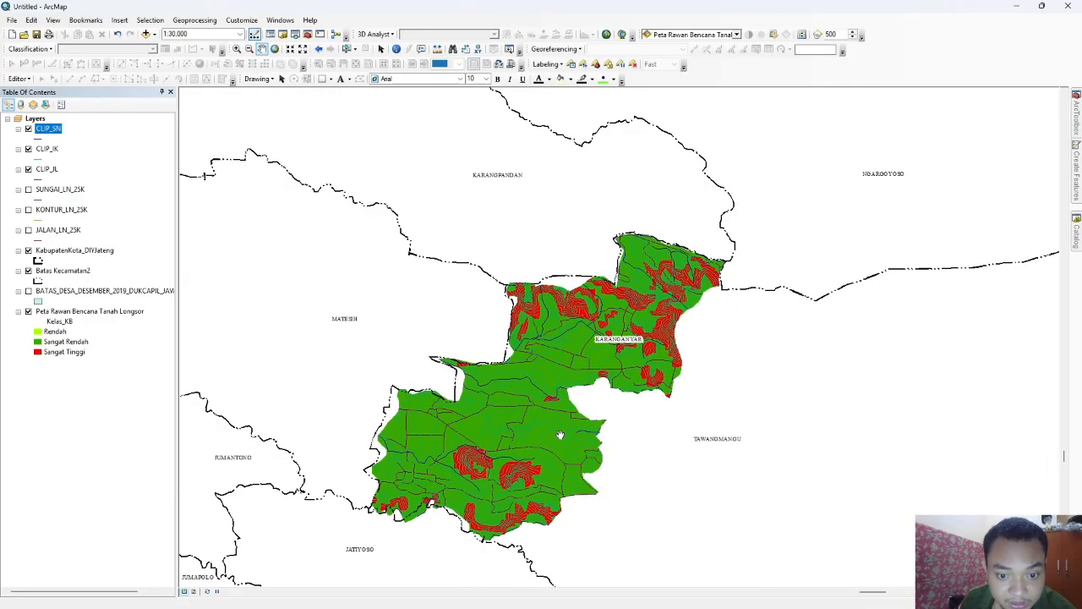
right_click(44, 171)
click(80, 404)
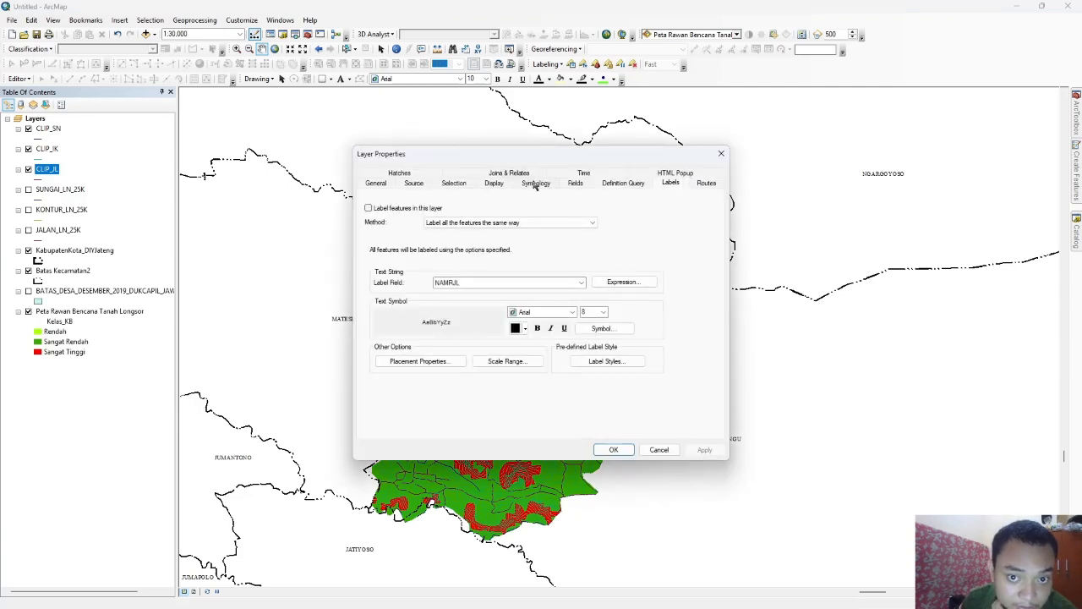
click(536, 184)
click(379, 211)
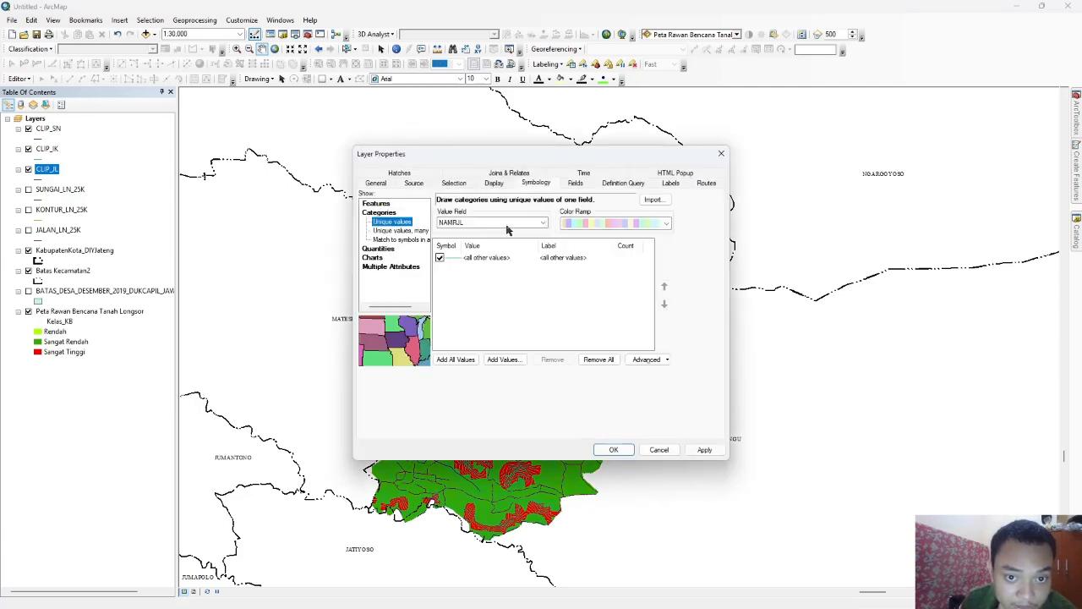
click(543, 223)
click(452, 364)
click(455, 360)
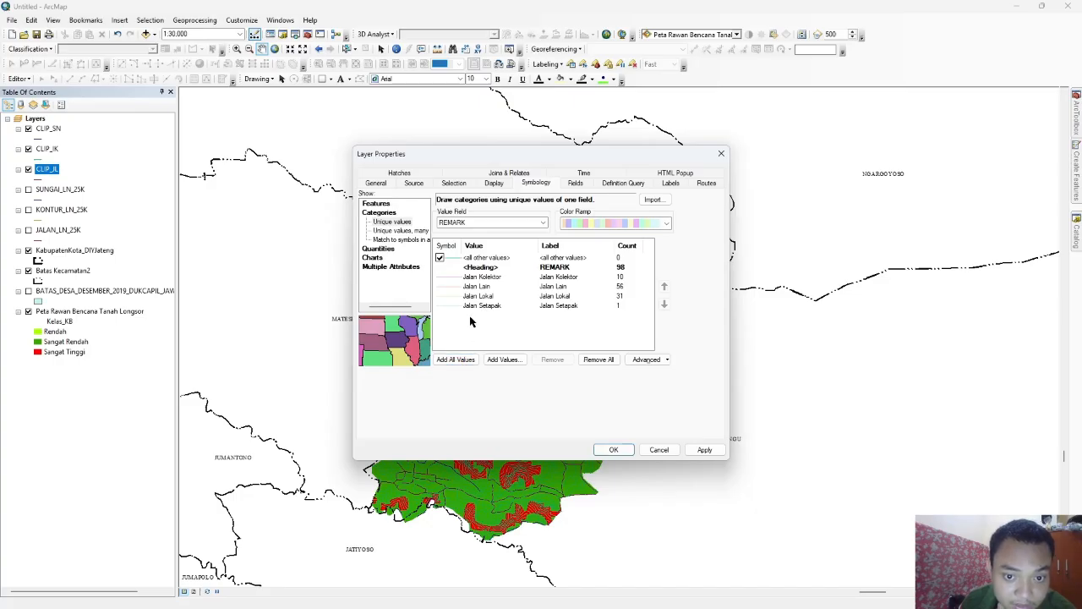
drag(471, 314, 541, 311)
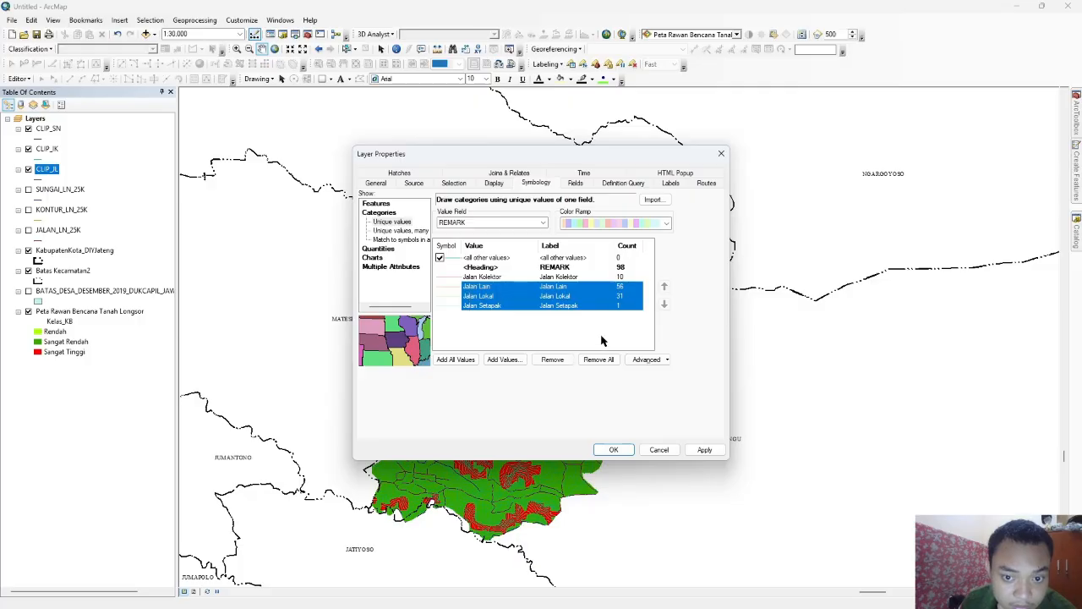
click(596, 359)
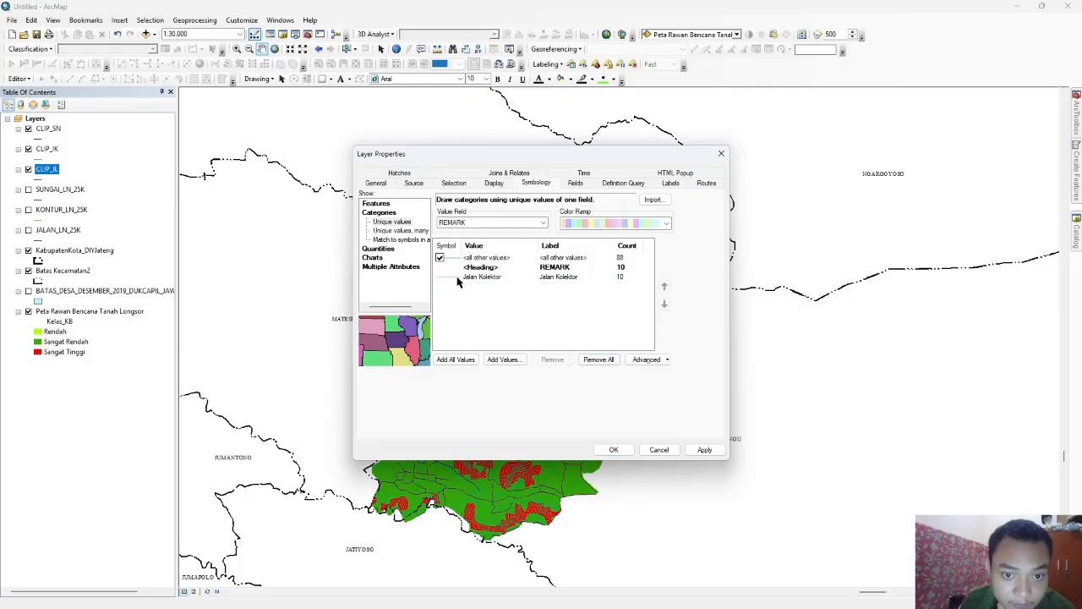
Step: Assign the Jalan Kolektor/Utama line symbol to the Jalan Kolektor category and apply the CLIP_JL symbology
double_click(453, 277)
text(kolek)
key(Return)
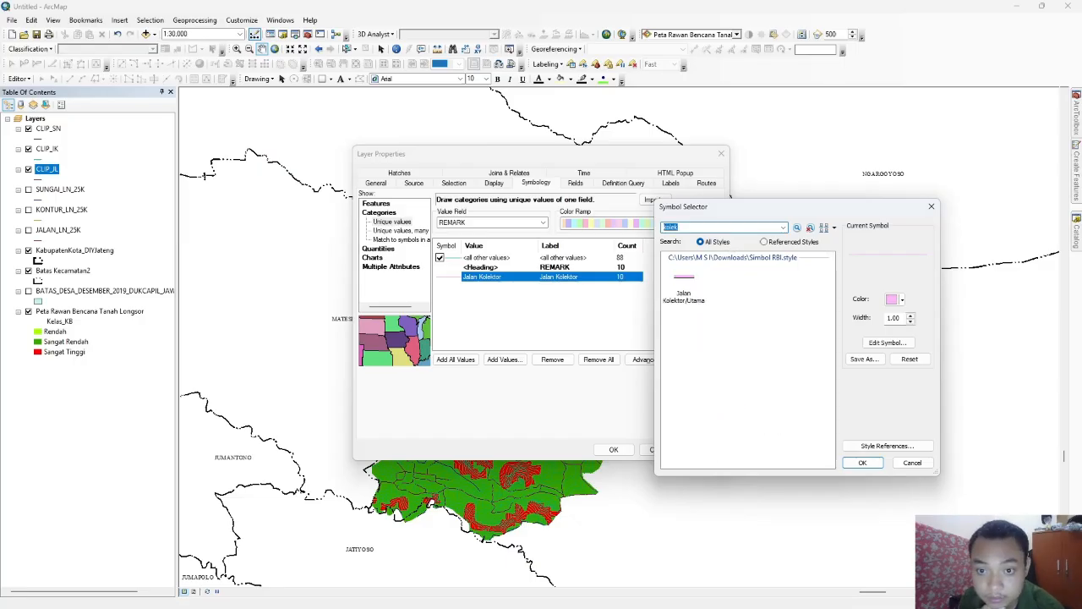
click(685, 296)
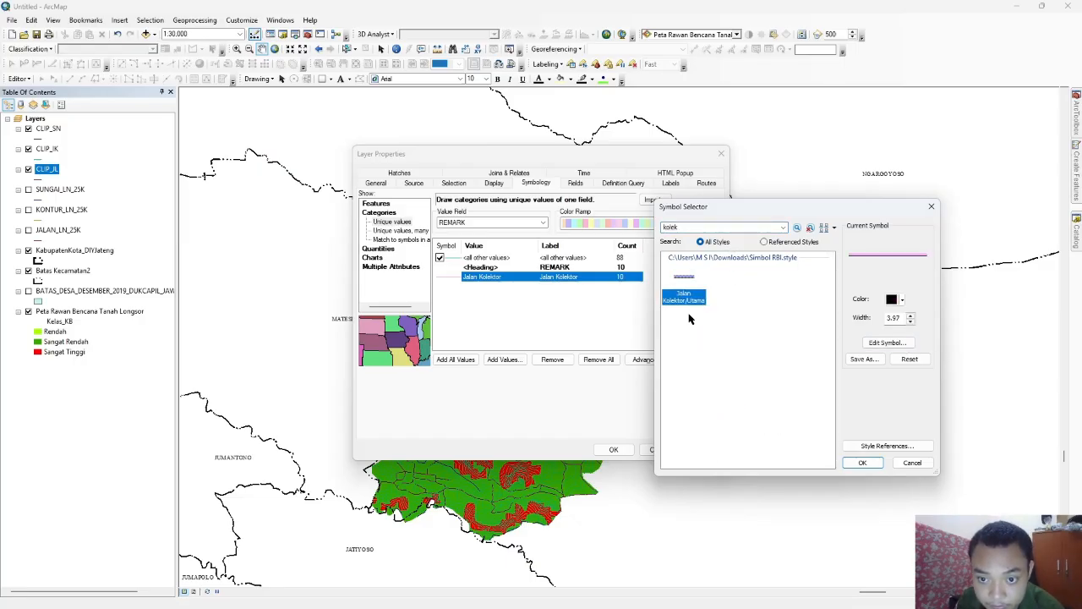
click(890, 343)
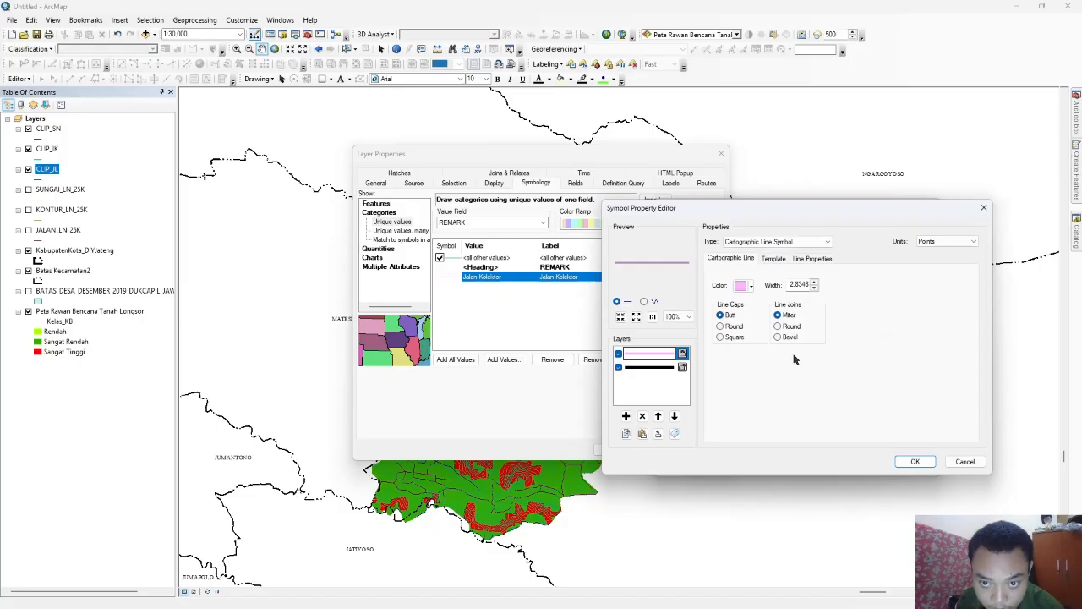
click(915, 461)
click(865, 464)
click(704, 449)
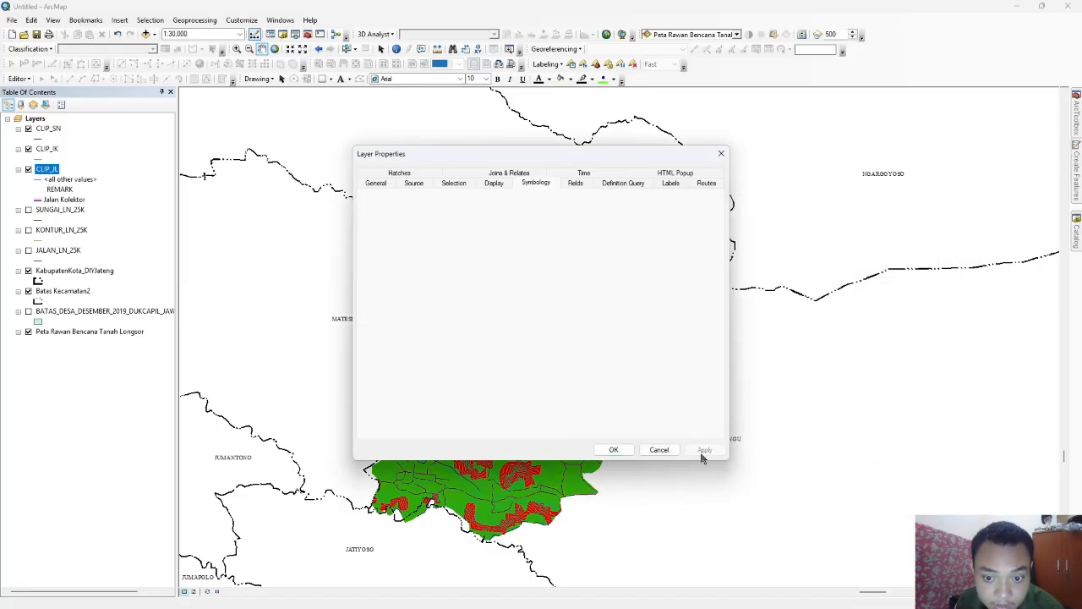
click(614, 449)
Step: Add a Double field named IK to the attribute table of CLIP_IK
right_click(52, 150)
click(110, 176)
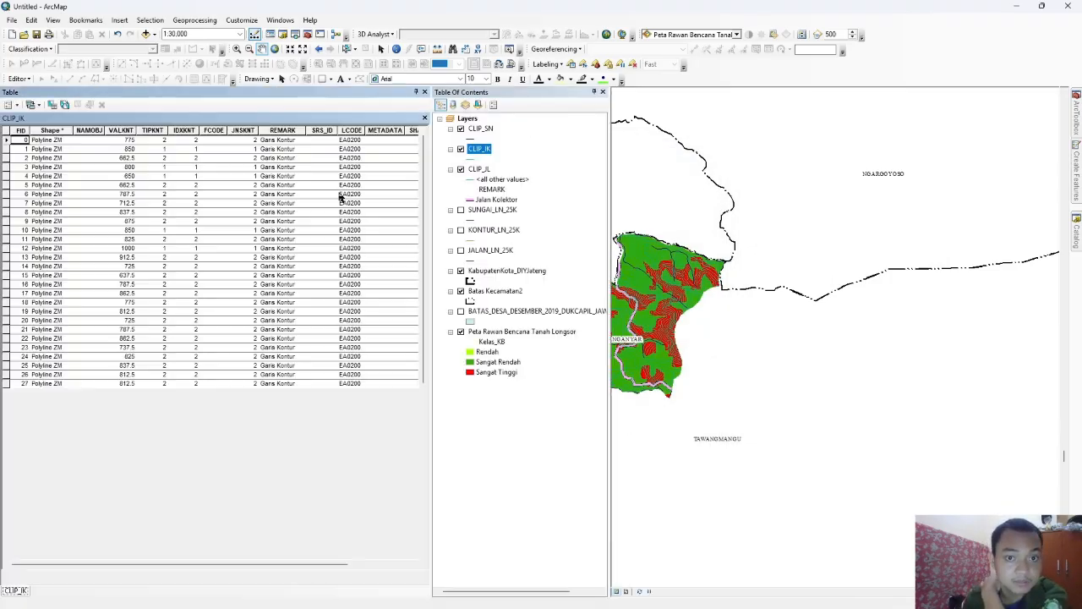
click(12, 102)
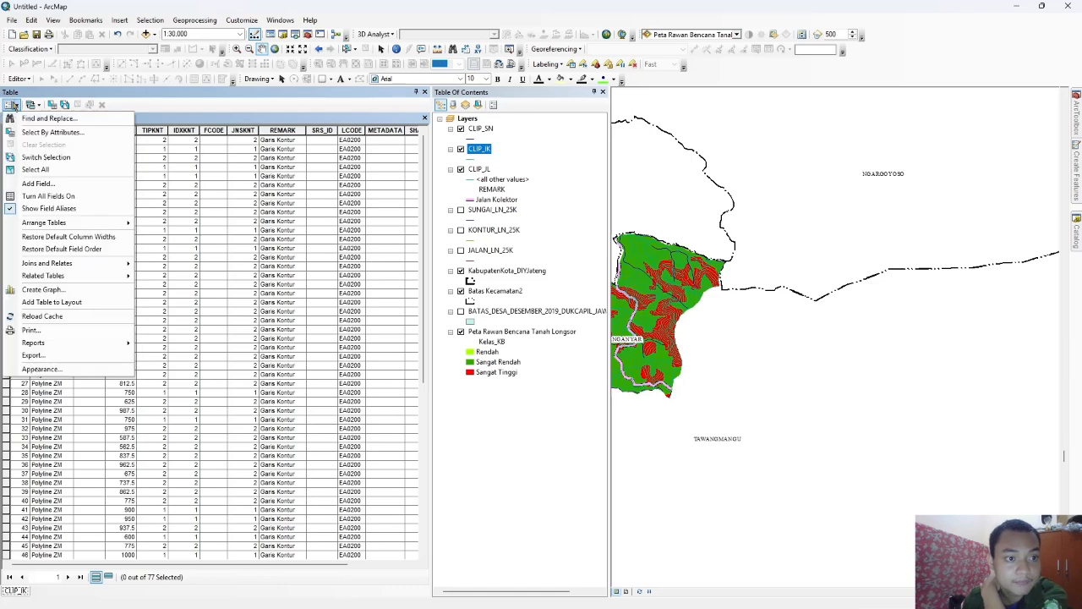
click(39, 183)
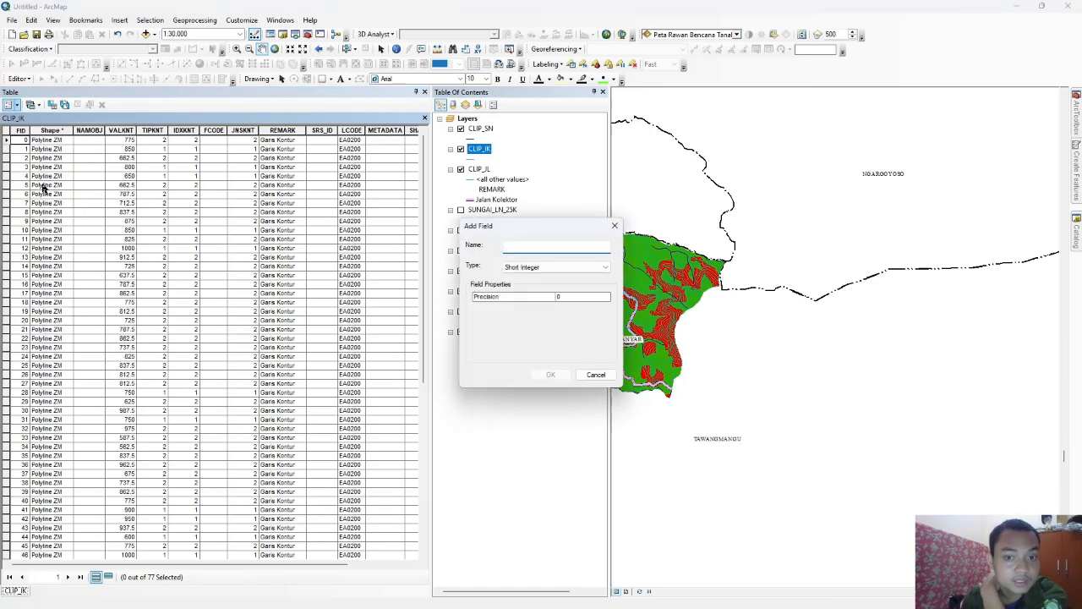
text(IK)
click(541, 267)
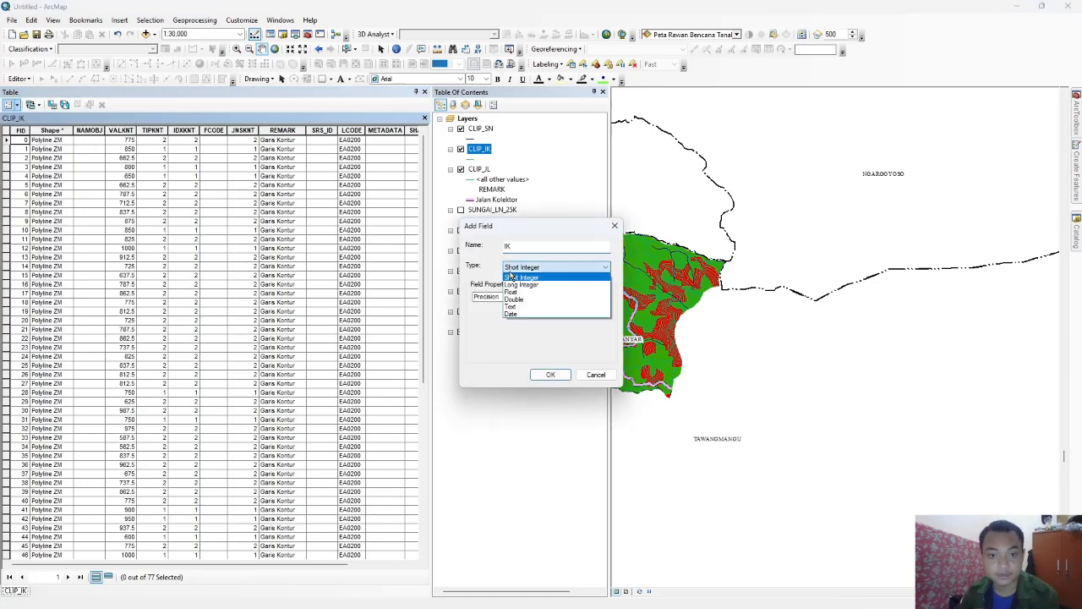
click(520, 300)
click(549, 373)
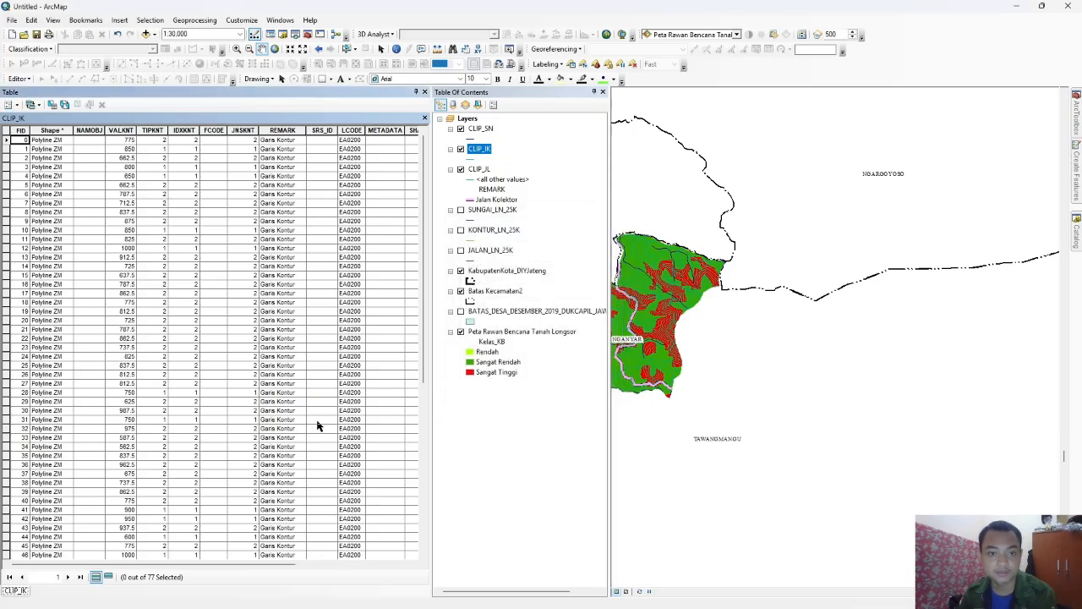
Step: Calculate the IK field with the expression [VALKNT] MOD 50 = 0 and close the attribute table
click(187, 565)
click(379, 131)
right_click(379, 130)
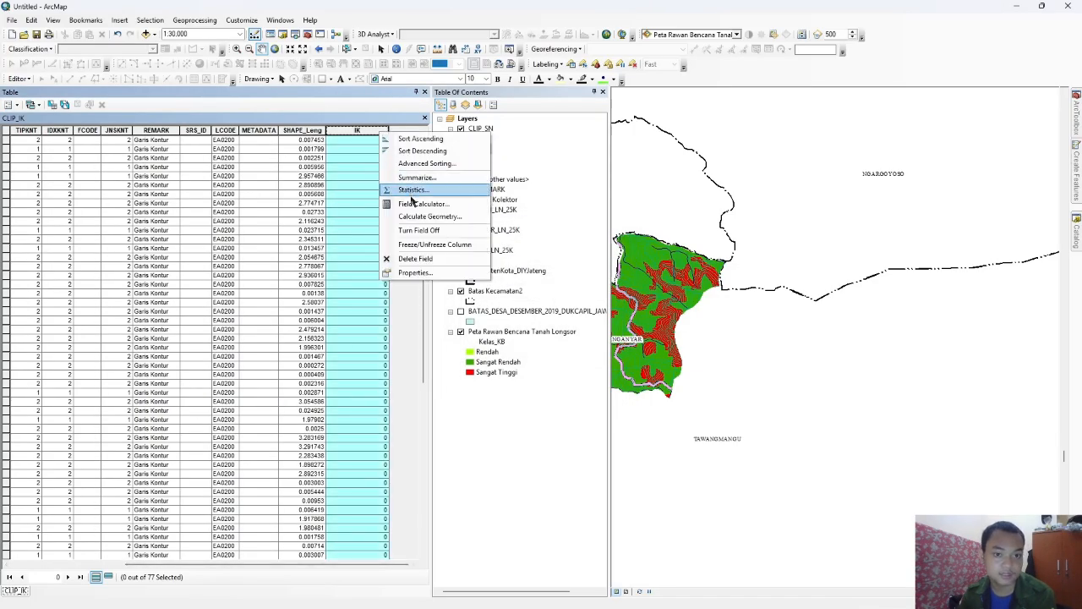
click(414, 193)
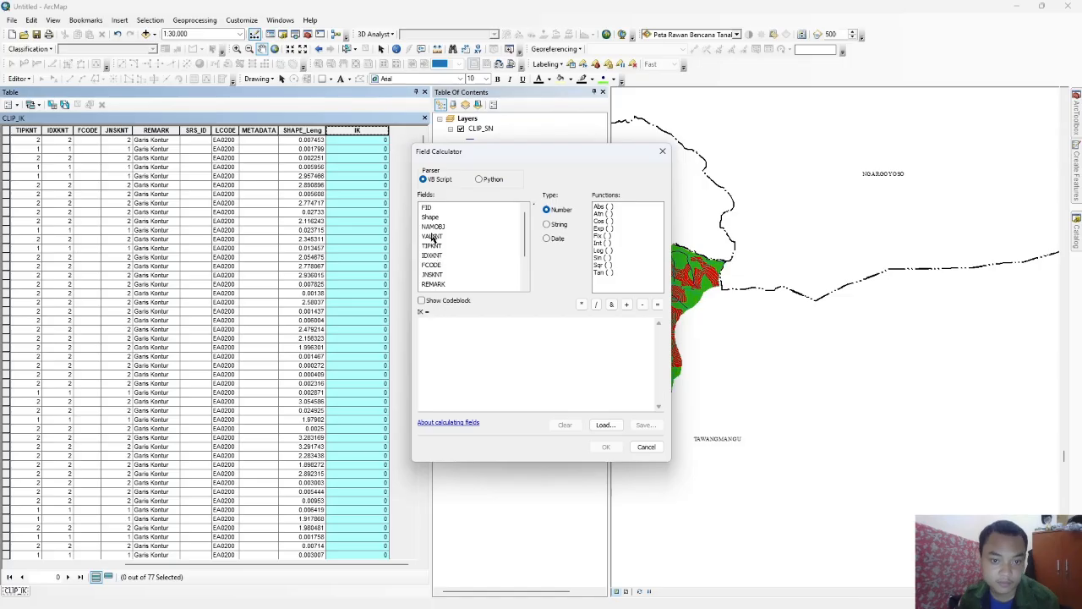
double_click(432, 237)
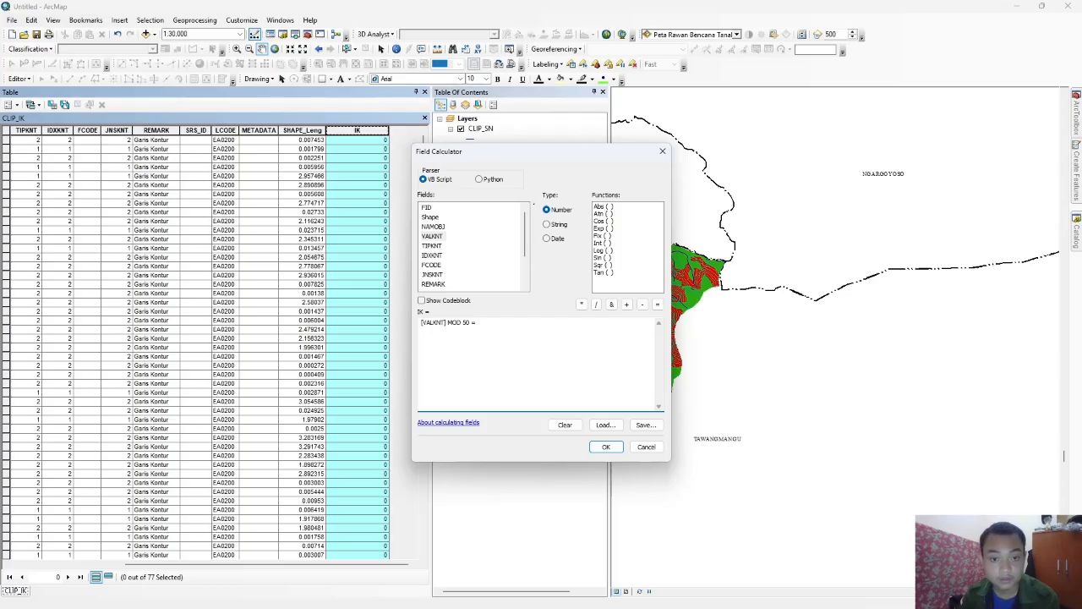
click(617, 449)
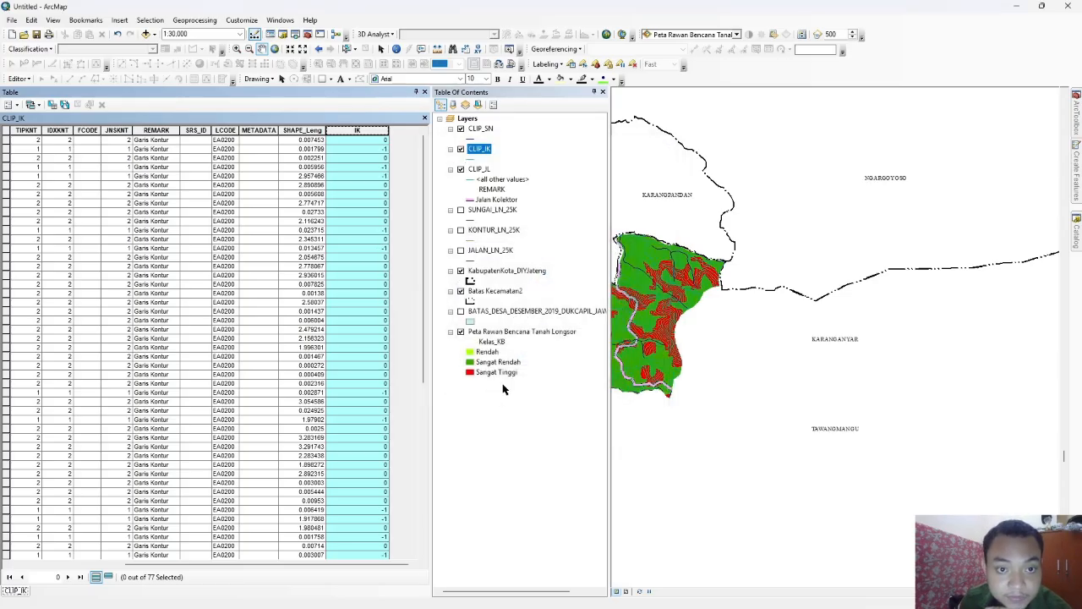
click(425, 92)
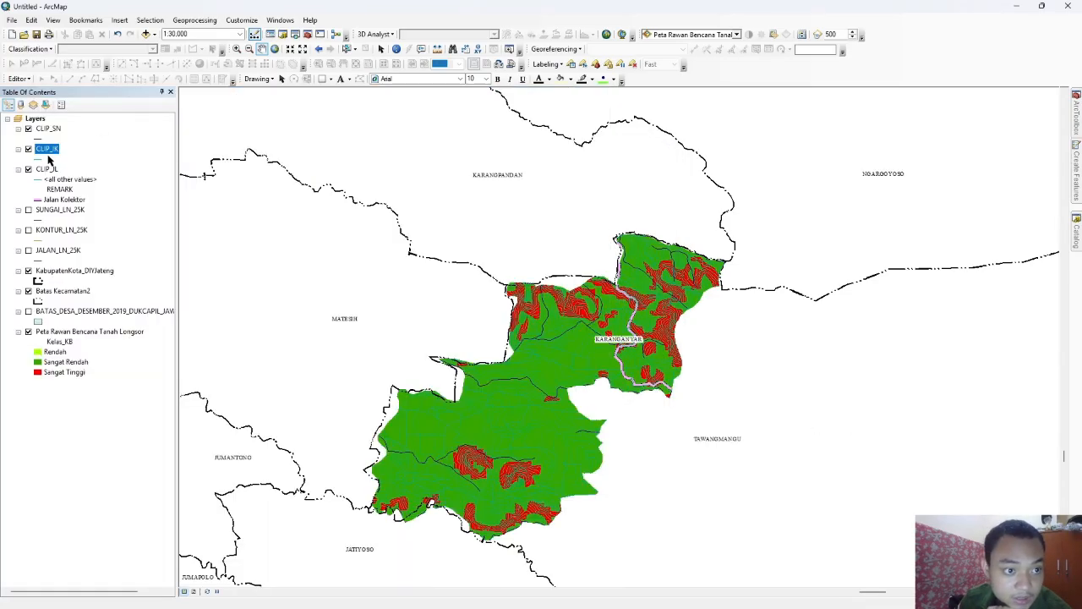
Step: Symbolize CLIP_IK by unique values of the IK field, adding all its values
right_click(48, 152)
click(101, 385)
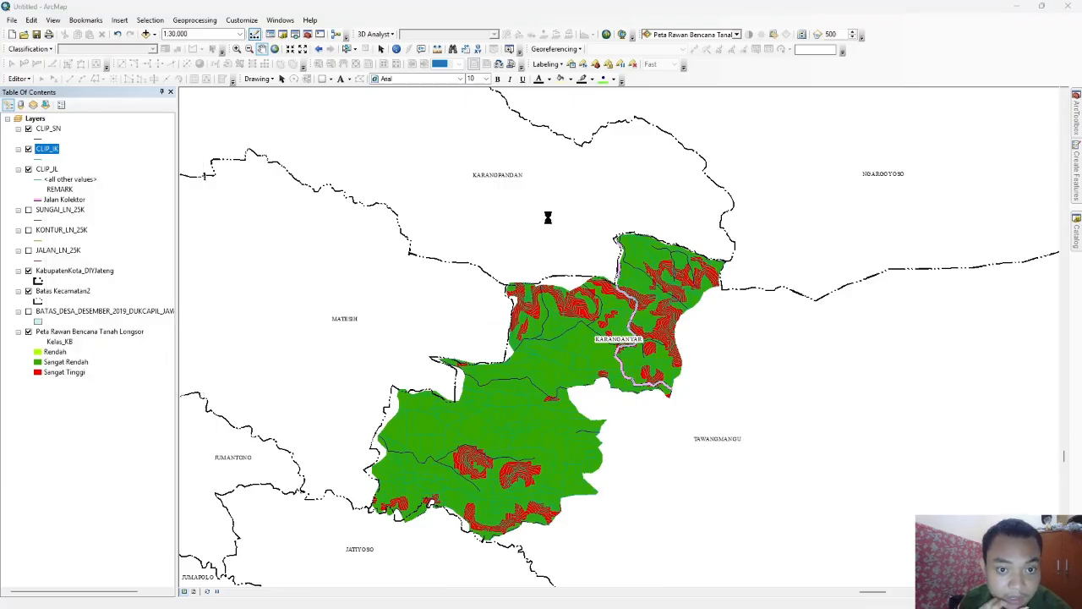
click(389, 232)
click(486, 233)
click(456, 310)
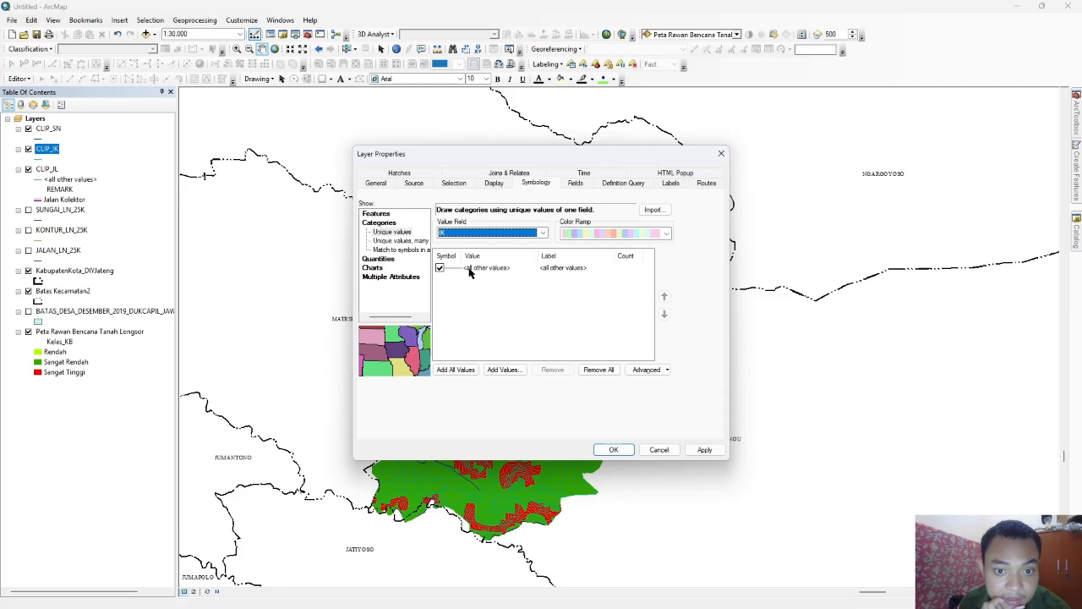
click(455, 370)
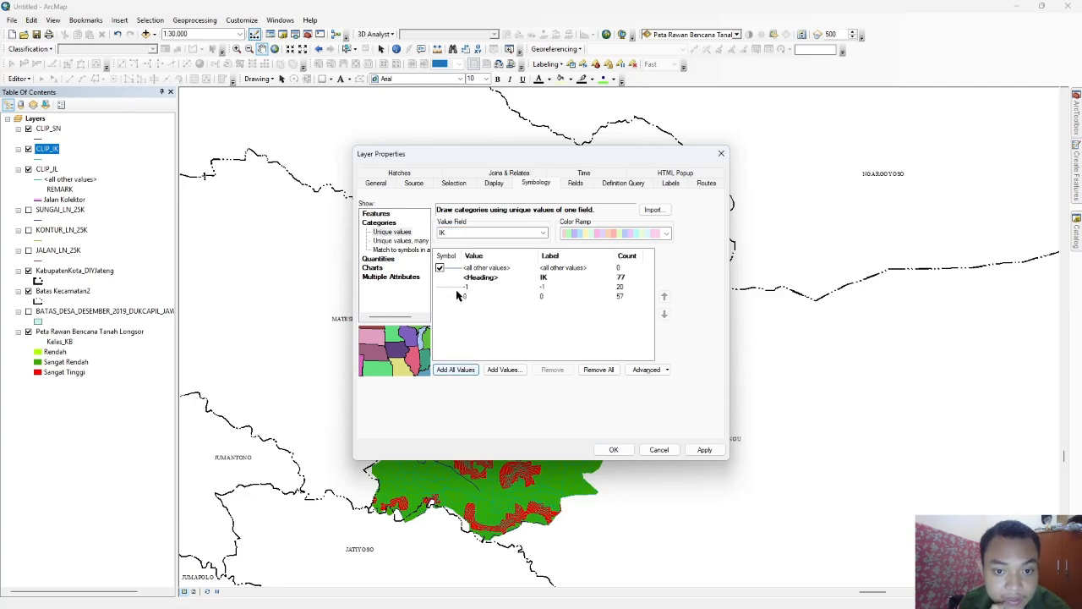
Step: Style the -1 category of CLIP_IK as an orange line with width 2
double_click(463, 287)
click(898, 299)
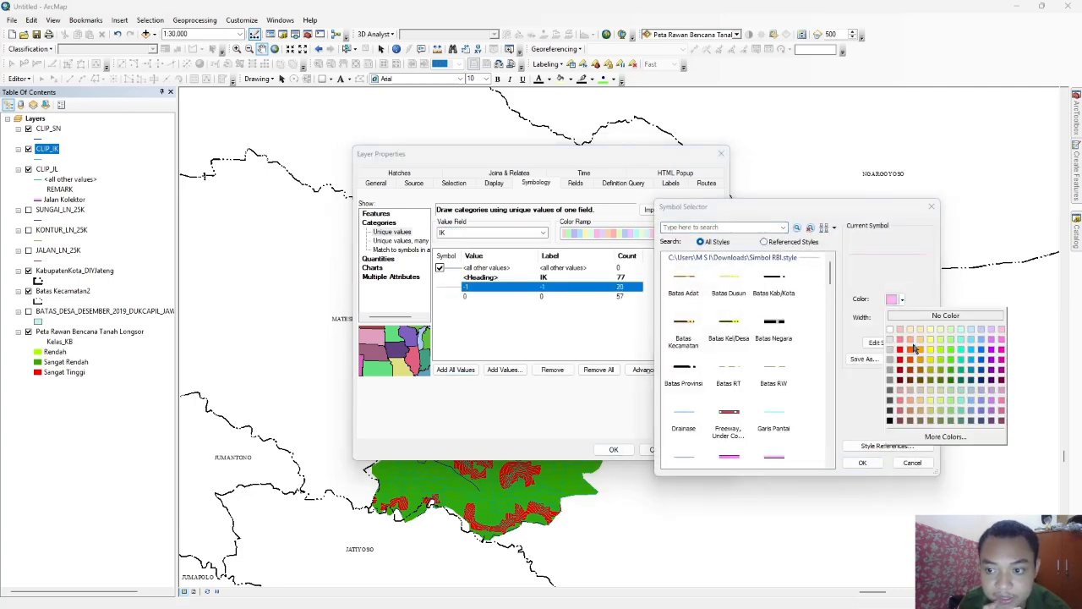
click(919, 351)
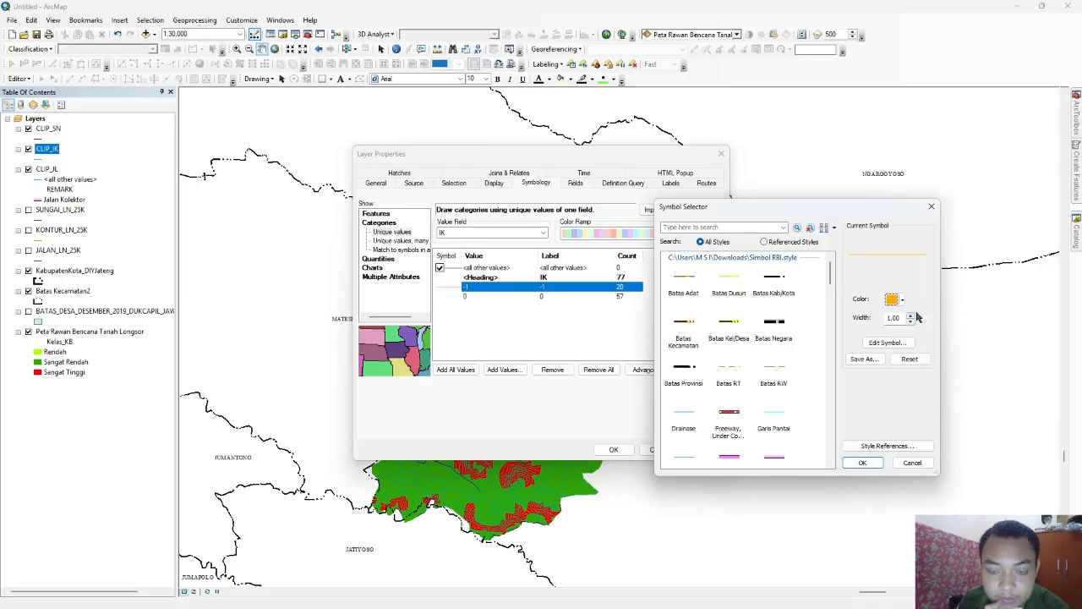
click(912, 315)
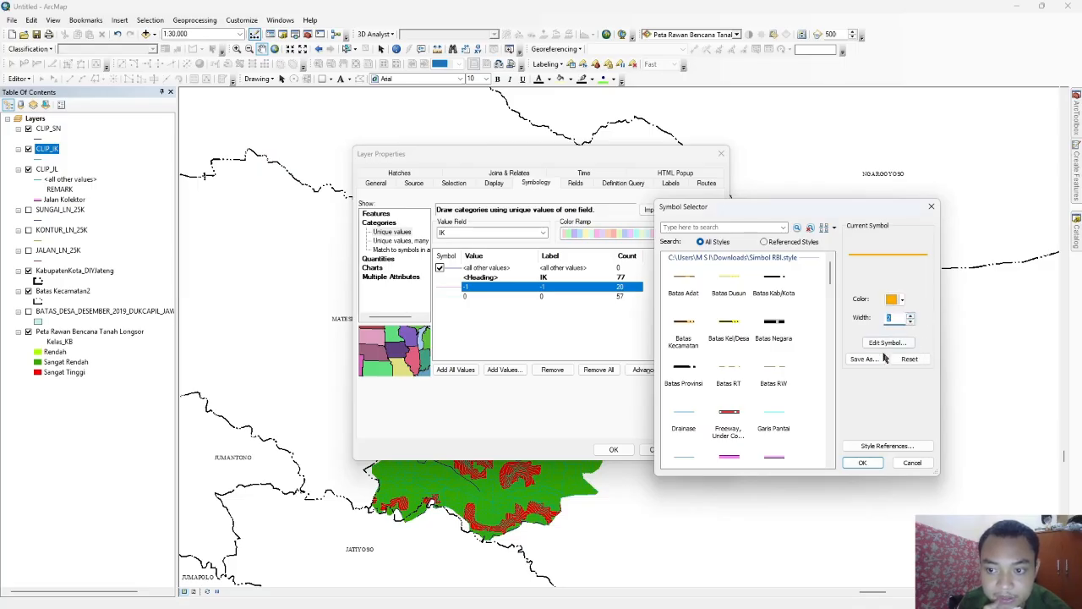
click(863, 463)
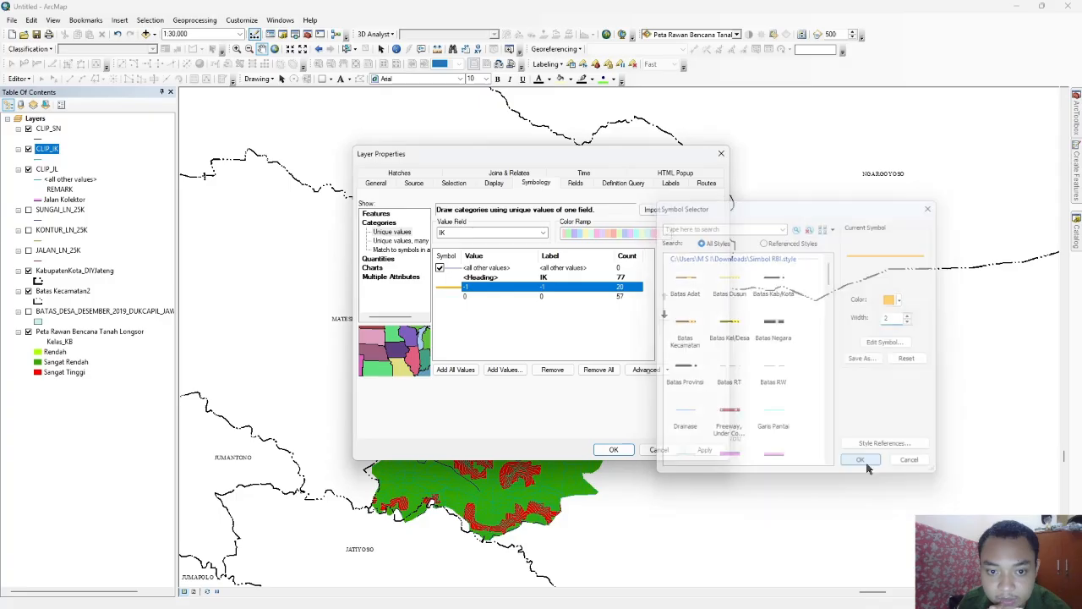
Step: Style the 0 category of CLIP_IK as an orange line and apply the symbology
double_click(454, 296)
click(898, 299)
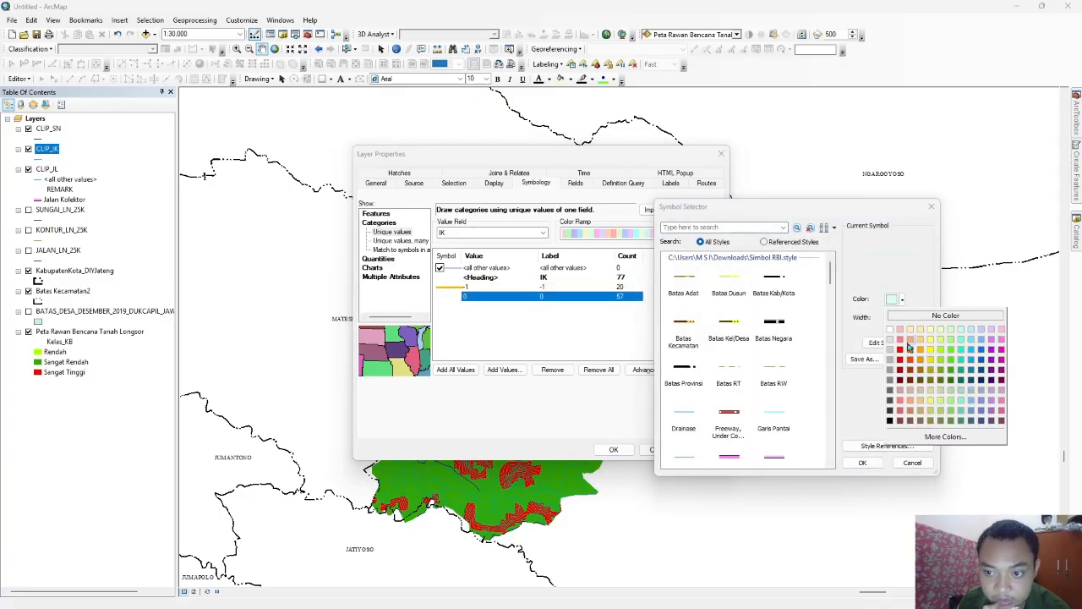
click(920, 350)
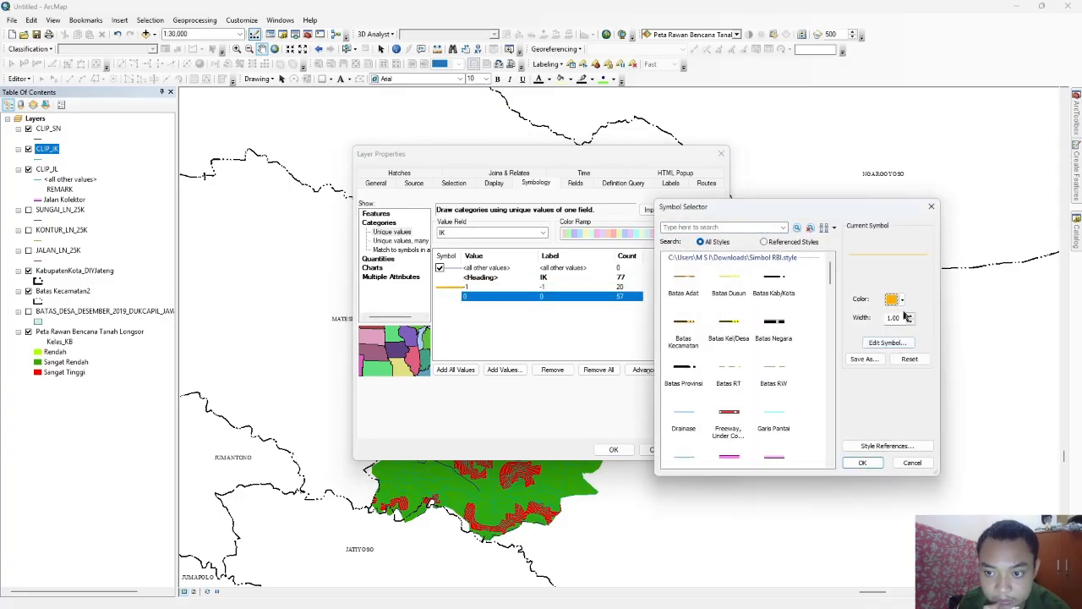
click(863, 462)
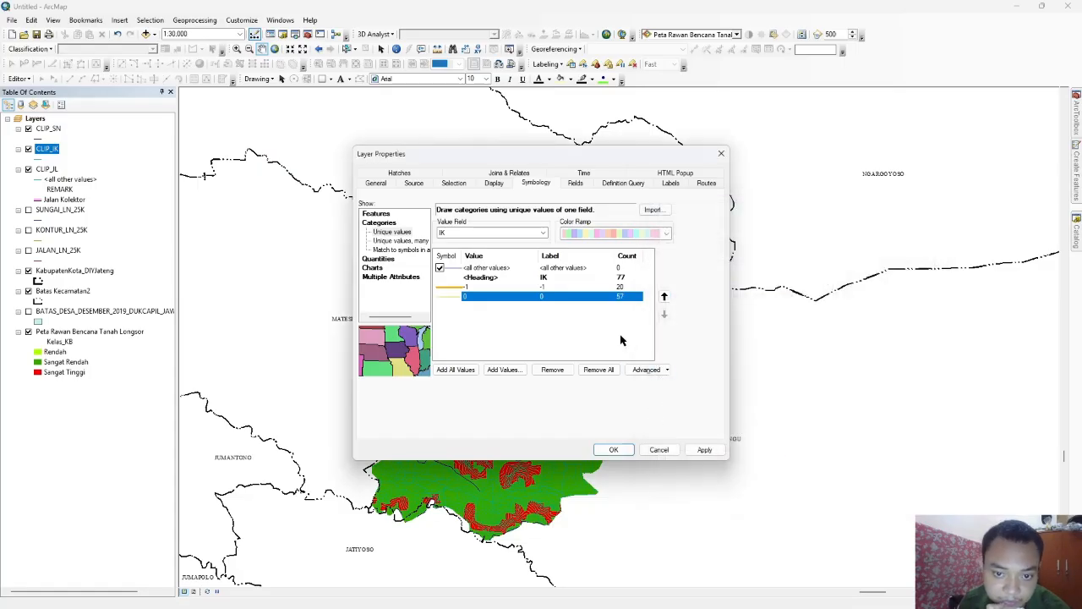
click(704, 450)
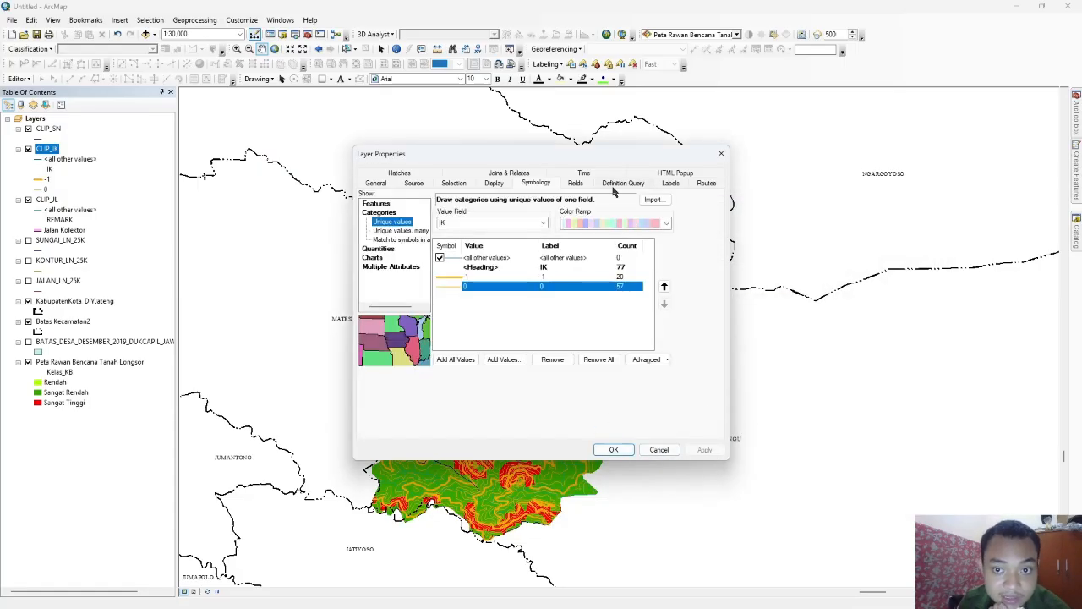
Step: Turn on class-based labelling for CLIP_IK and restrict the Default class with the query "IK" = -1
click(670, 183)
click(369, 198)
click(488, 212)
click(488, 224)
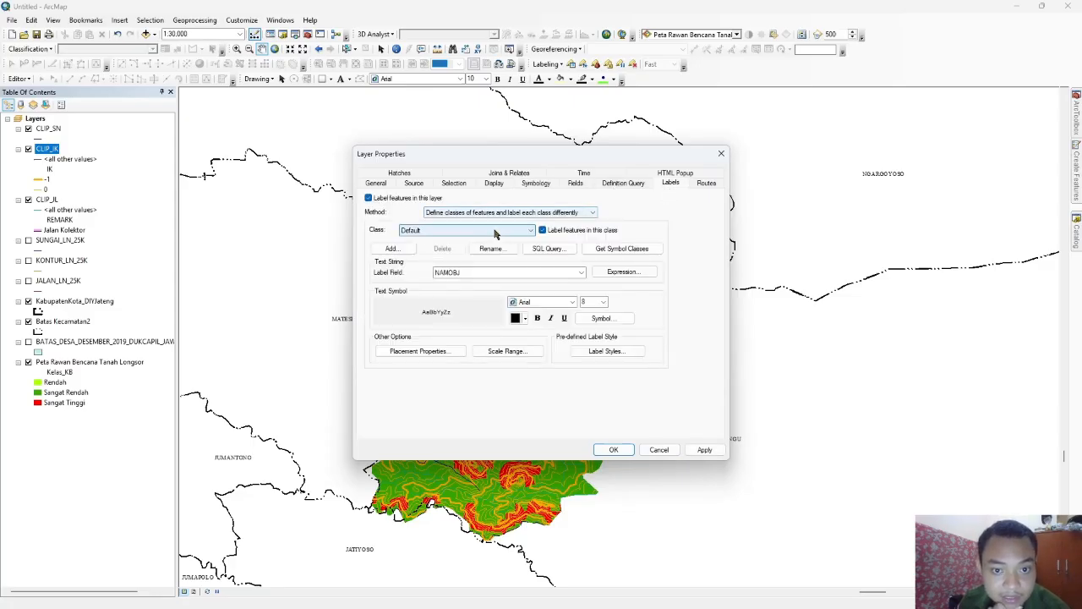
click(545, 249)
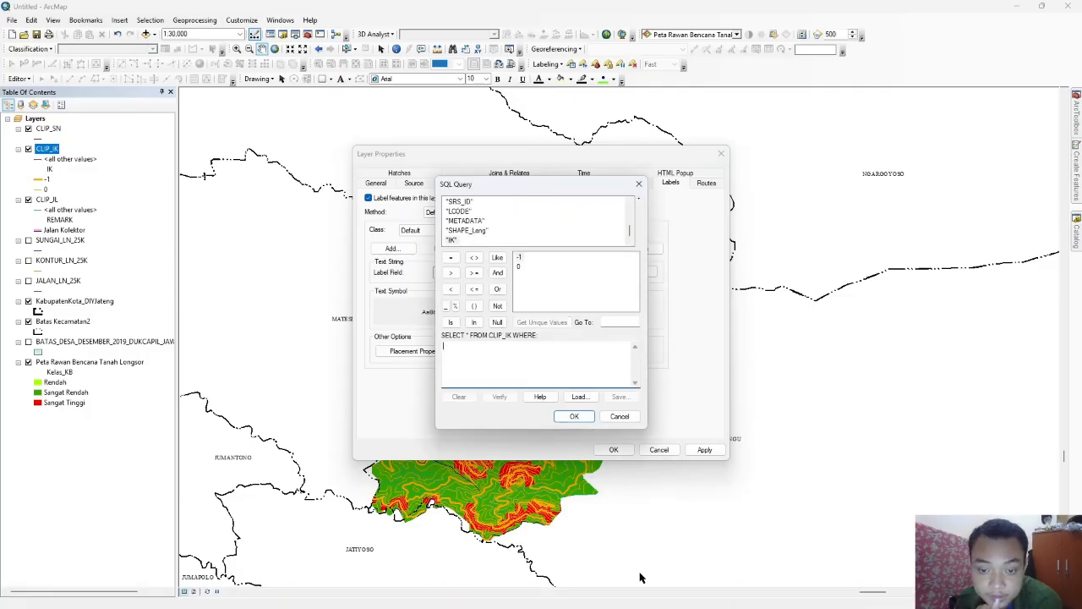
click(568, 352)
double_click(455, 240)
click(451, 257)
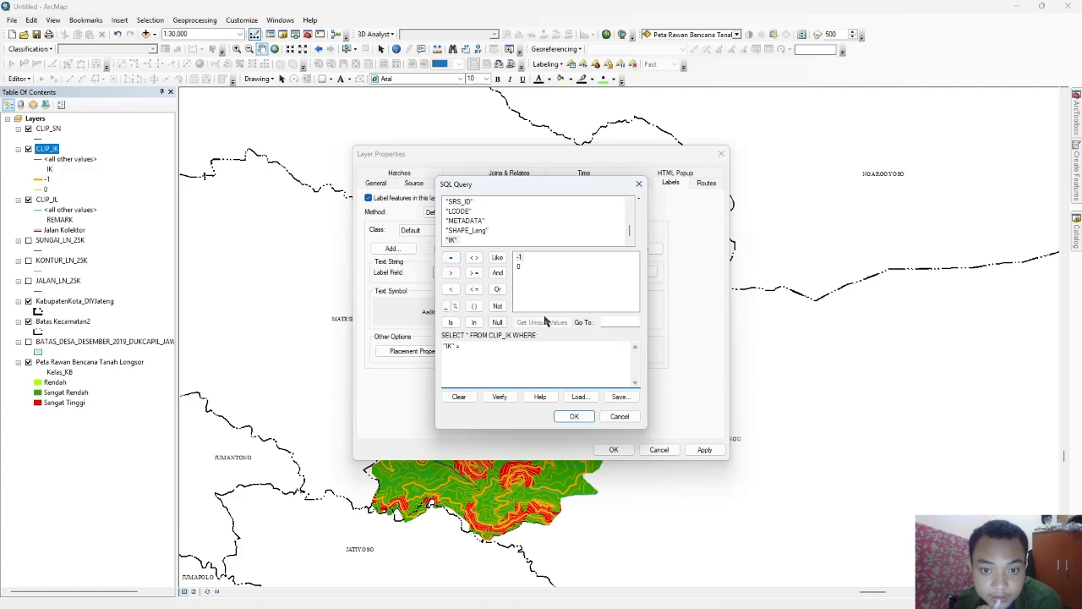
double_click(519, 258)
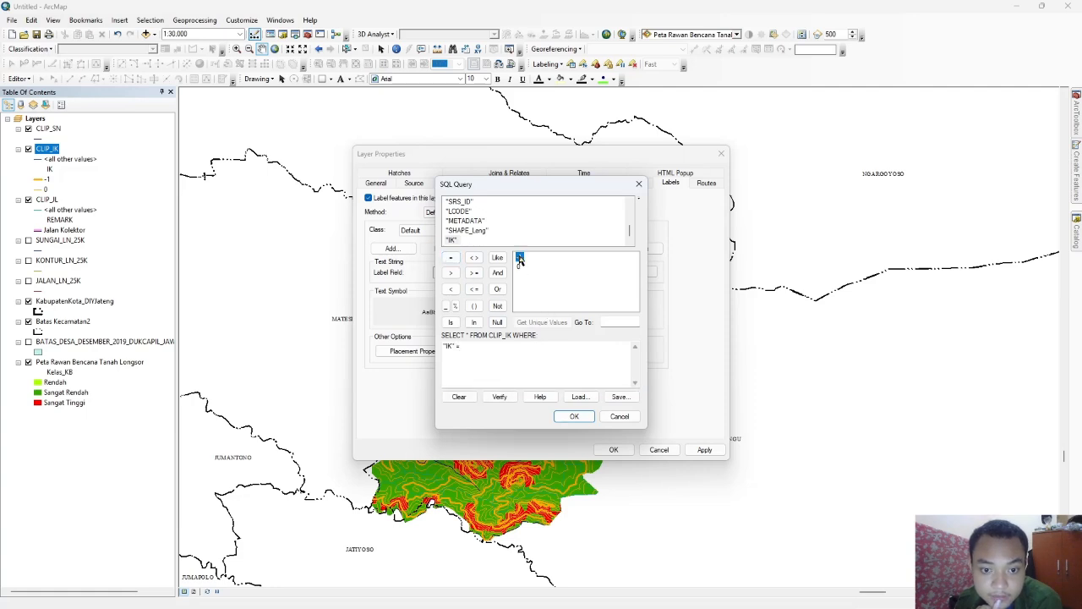
click(575, 416)
Step: Label the class with the IK field using the expression [IK] + "m"
click(581, 273)
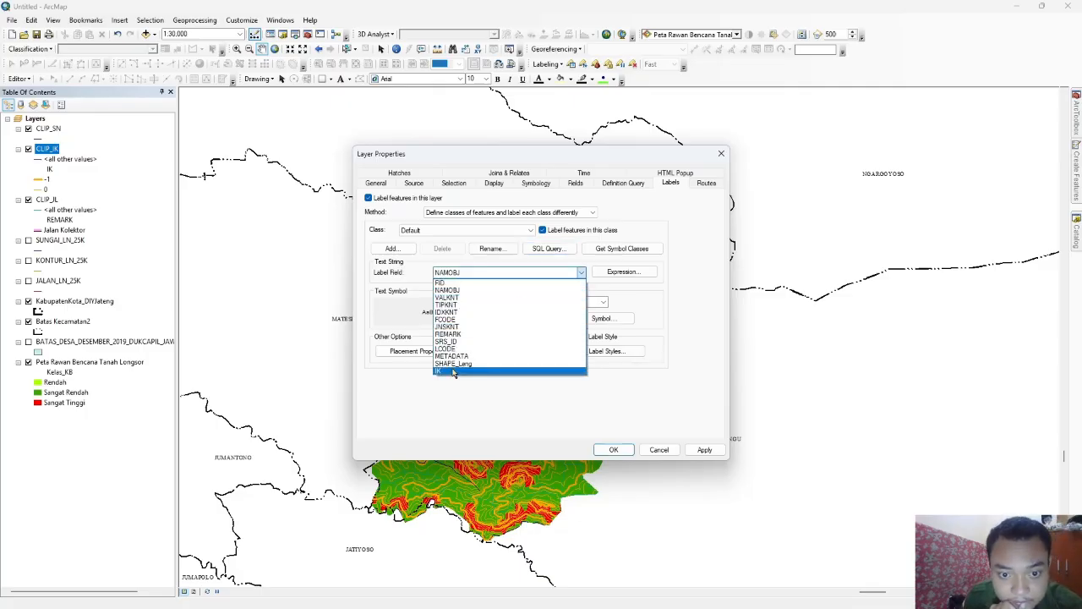
click(491, 370)
click(603, 272)
click(464, 323)
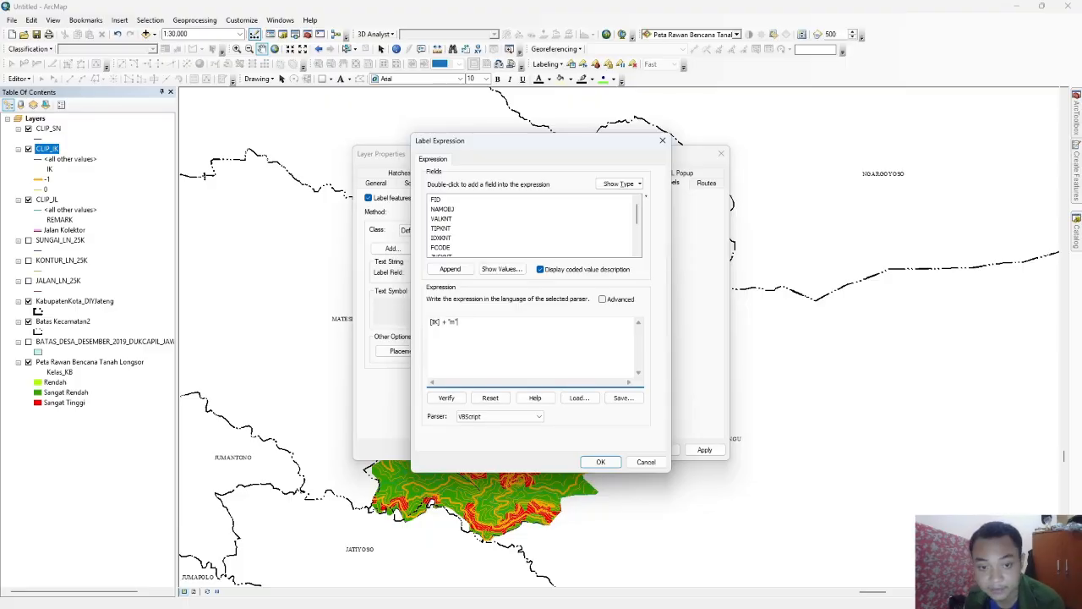
click(611, 461)
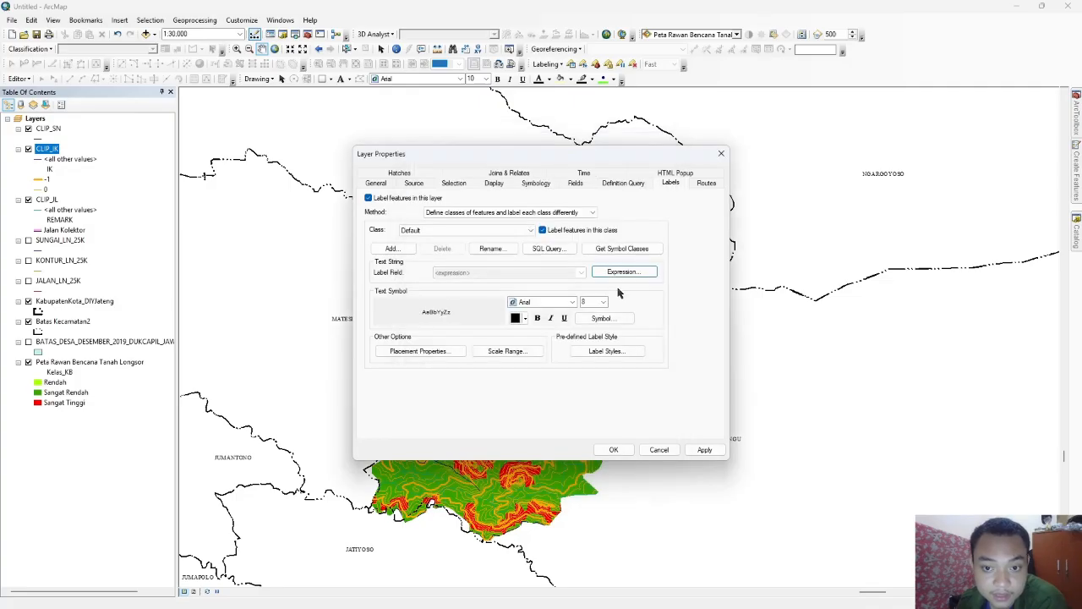
Step: Set the label font to Times New Roman and add a halo mask around the text
click(548, 303)
text(ti)
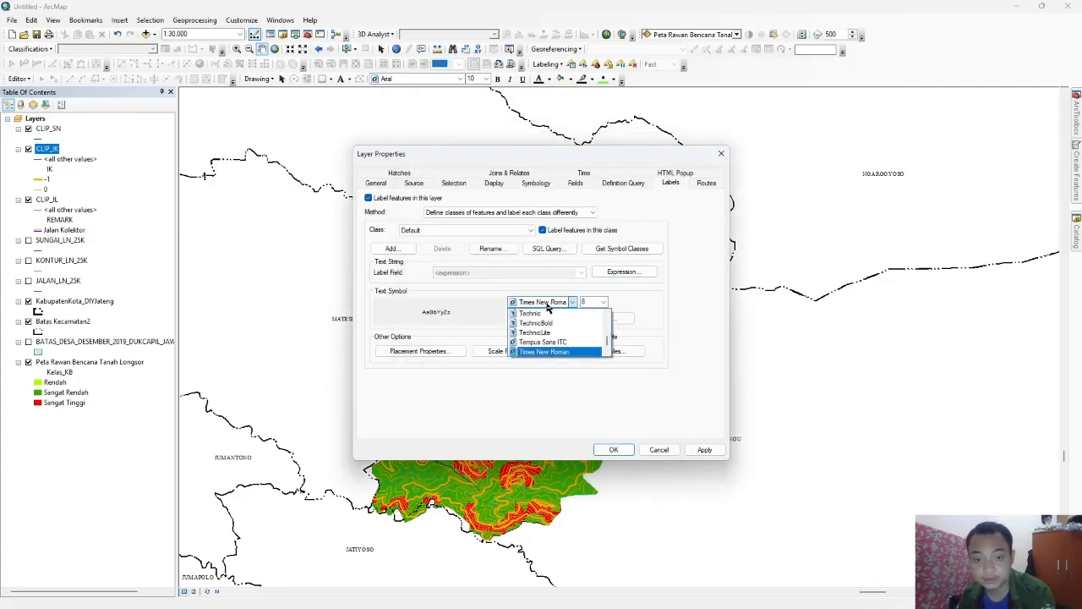
click(565, 352)
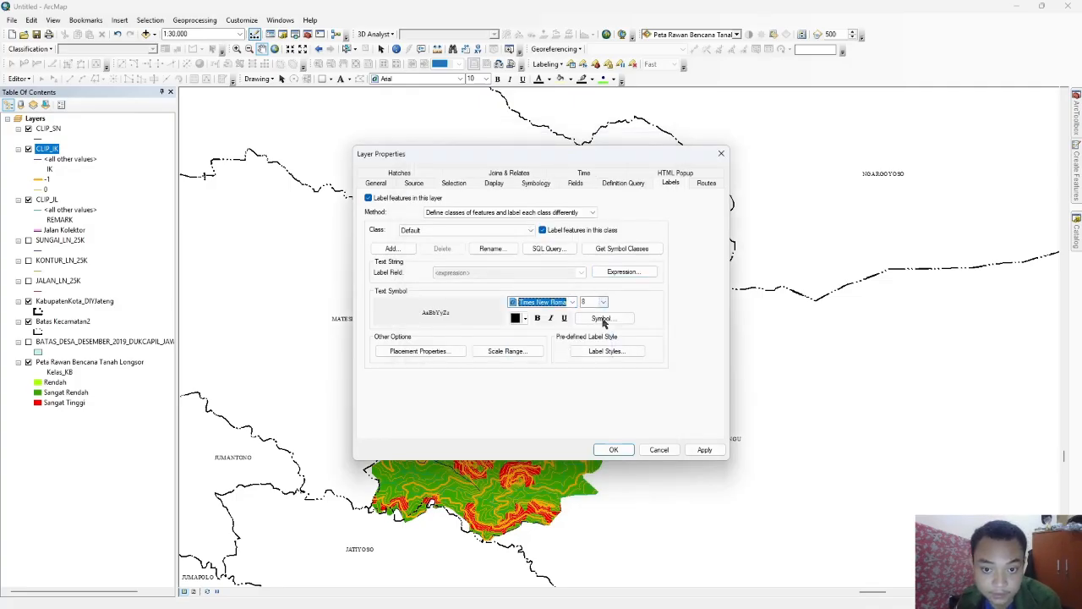
click(605, 320)
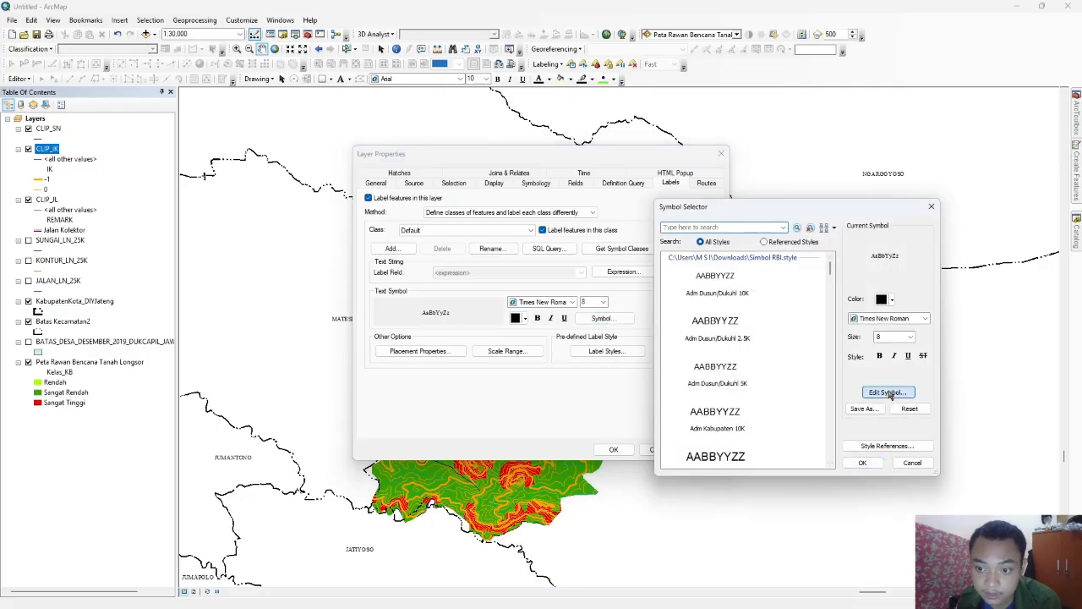
click(881, 399)
click(893, 259)
click(803, 308)
click(914, 459)
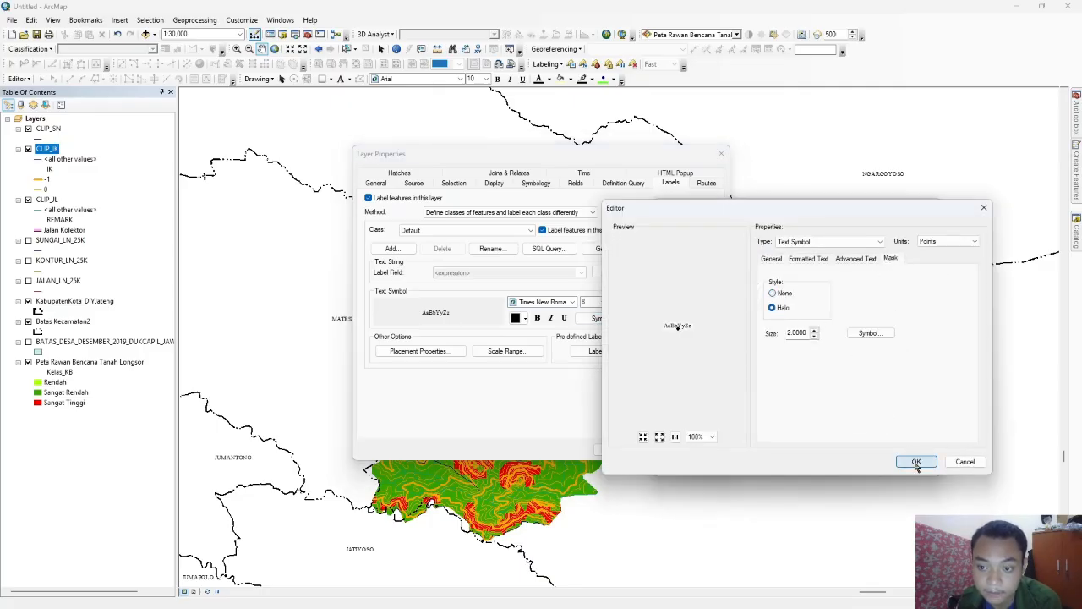
click(848, 465)
Step: Place the CLIP_IK labels curved and on the line, and accept the layer properties
click(417, 350)
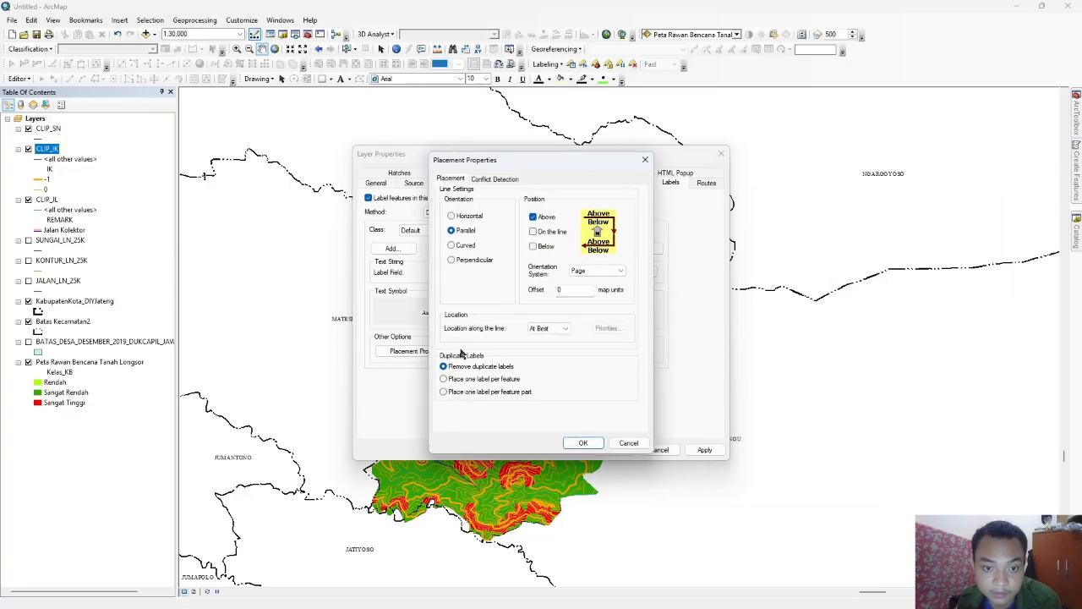
click(534, 231)
click(452, 246)
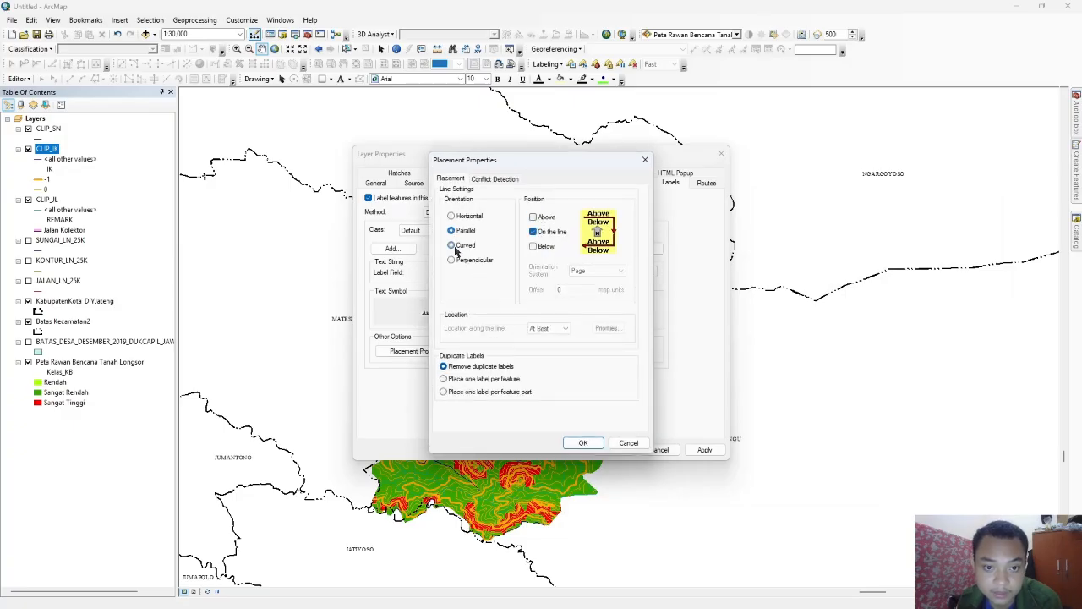
click(495, 180)
click(452, 178)
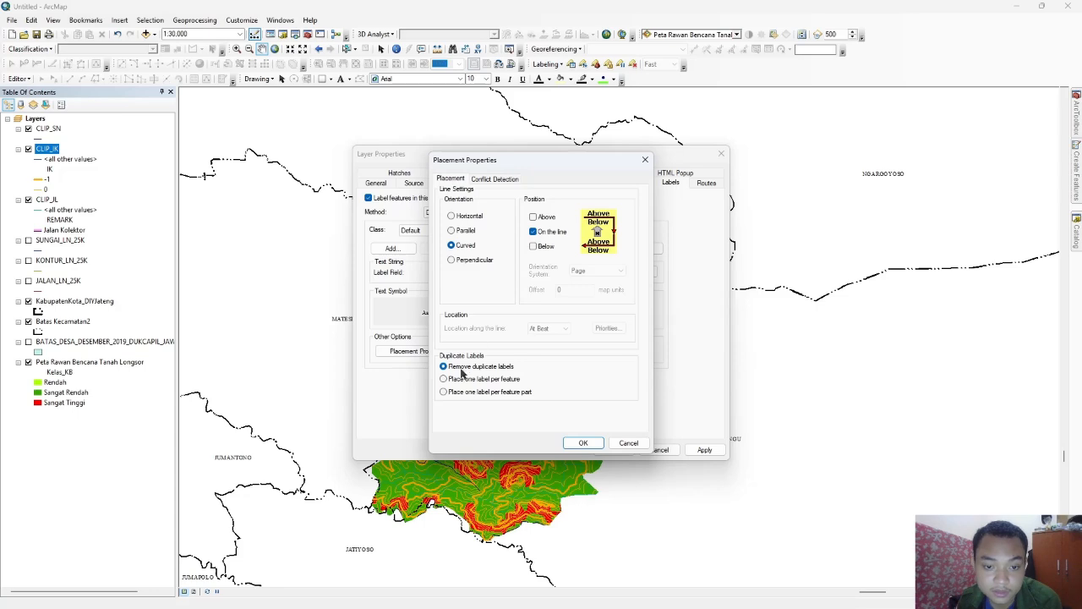
click(582, 443)
click(616, 449)
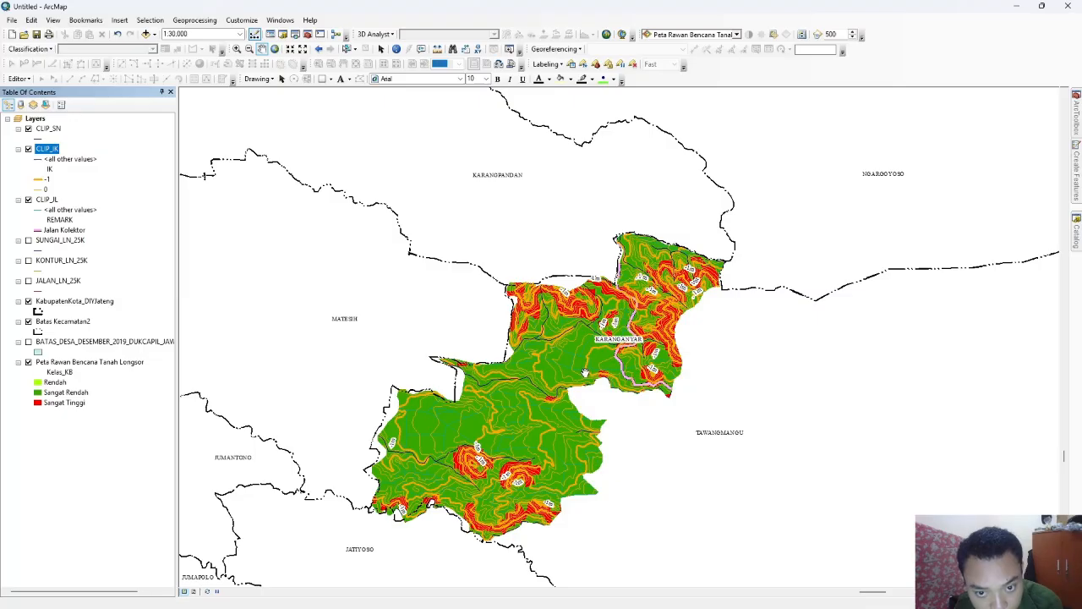
Step: Reopen the layer properties of CLIP_IK and check the settings of its label class
right_click(51, 150)
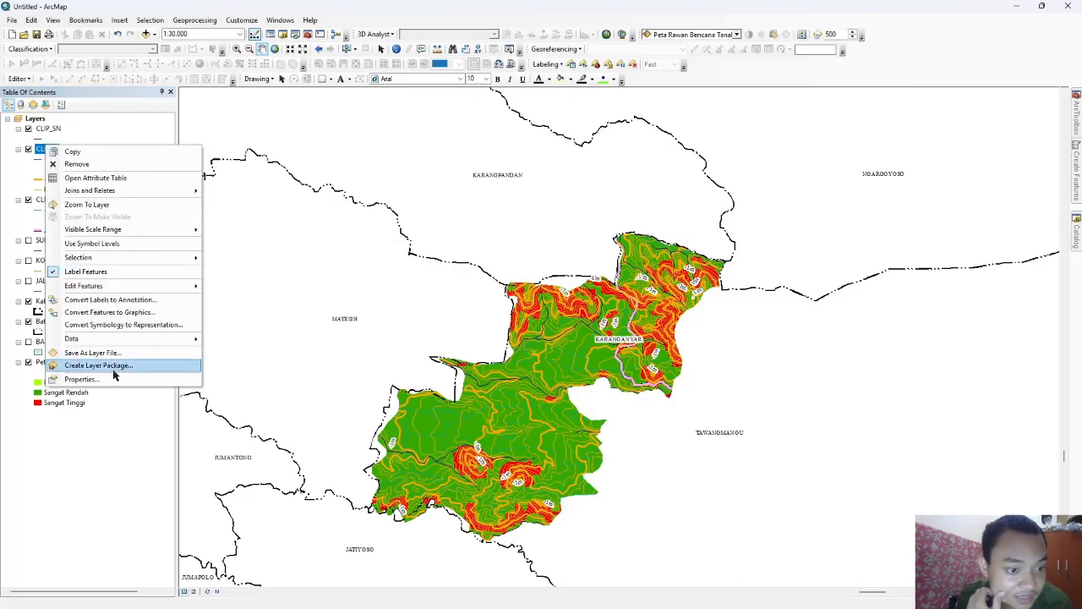
click(116, 366)
key(Escape)
right_click(49, 150)
click(121, 384)
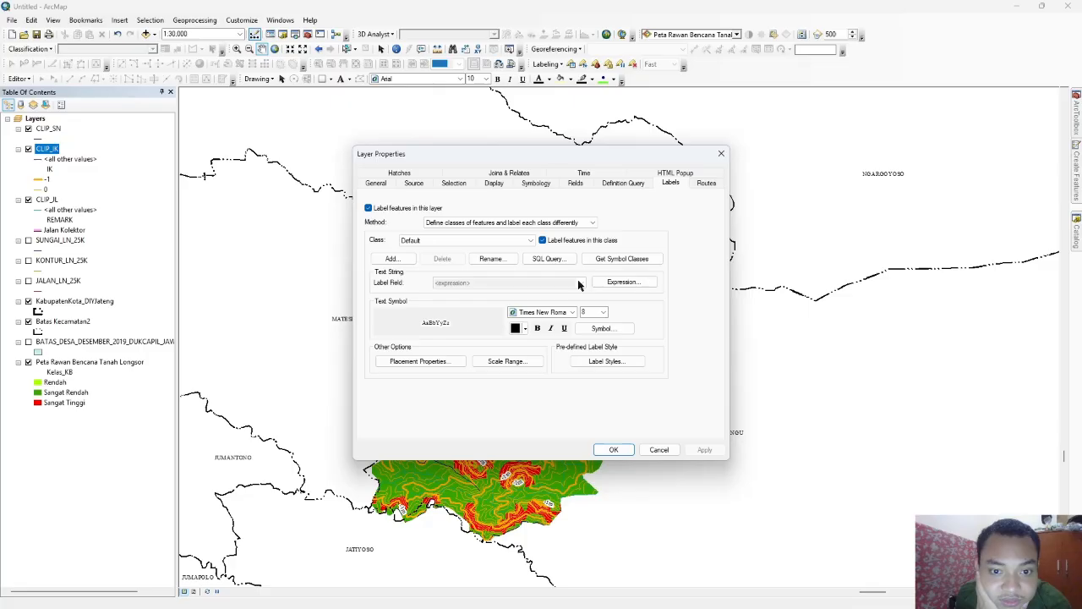
click(548, 241)
click(548, 241)
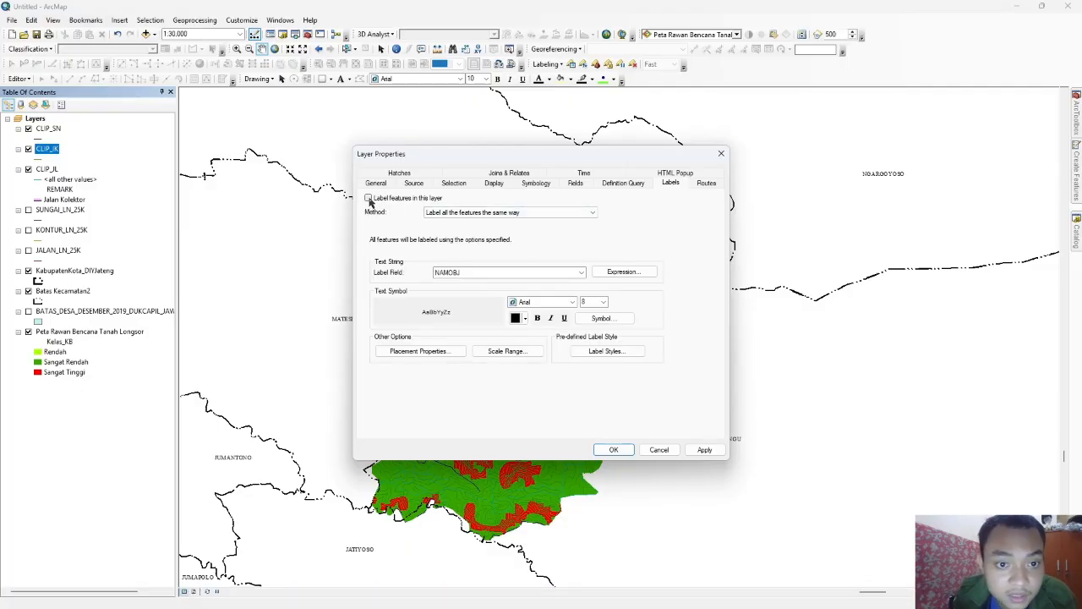
Step: Enable labels for CLIP_IK by feature class and limit the Default class to features where "IK" = -1
click(370, 199)
click(461, 212)
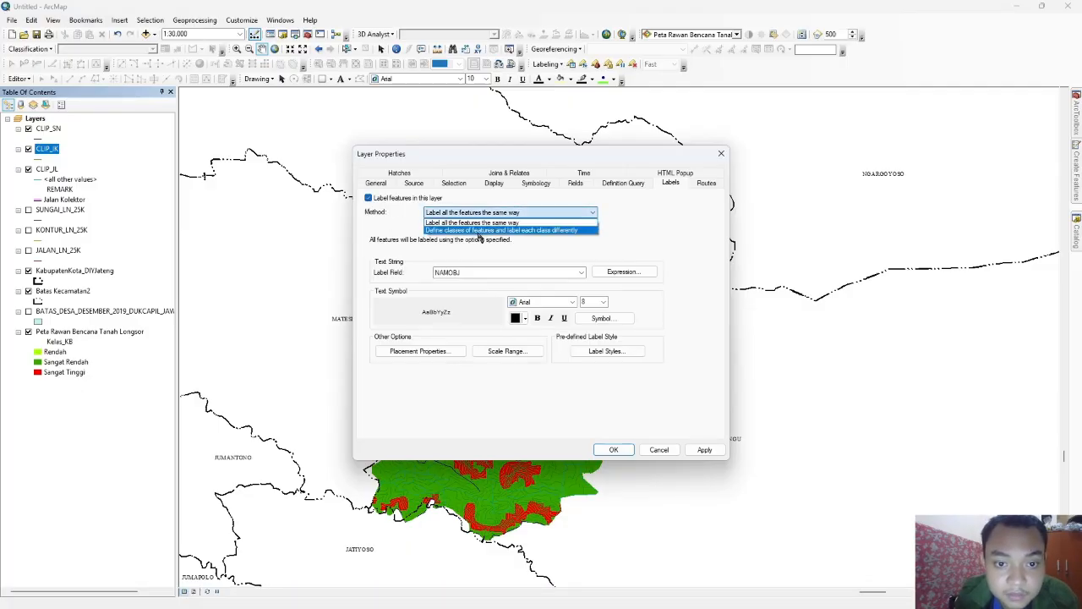
click(479, 226)
click(549, 248)
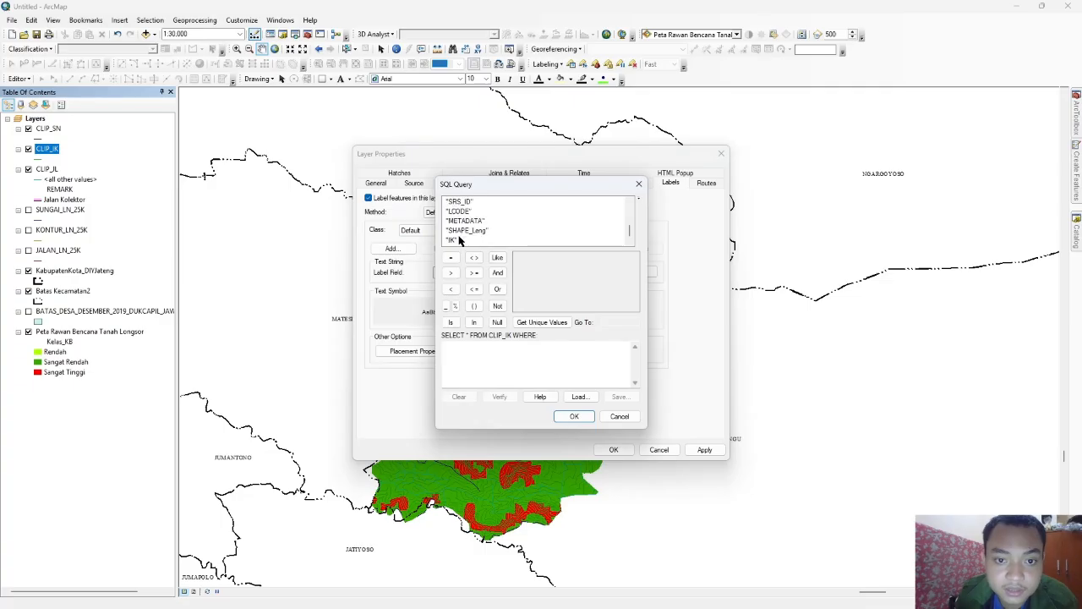
double_click(453, 240)
click(451, 257)
click(542, 322)
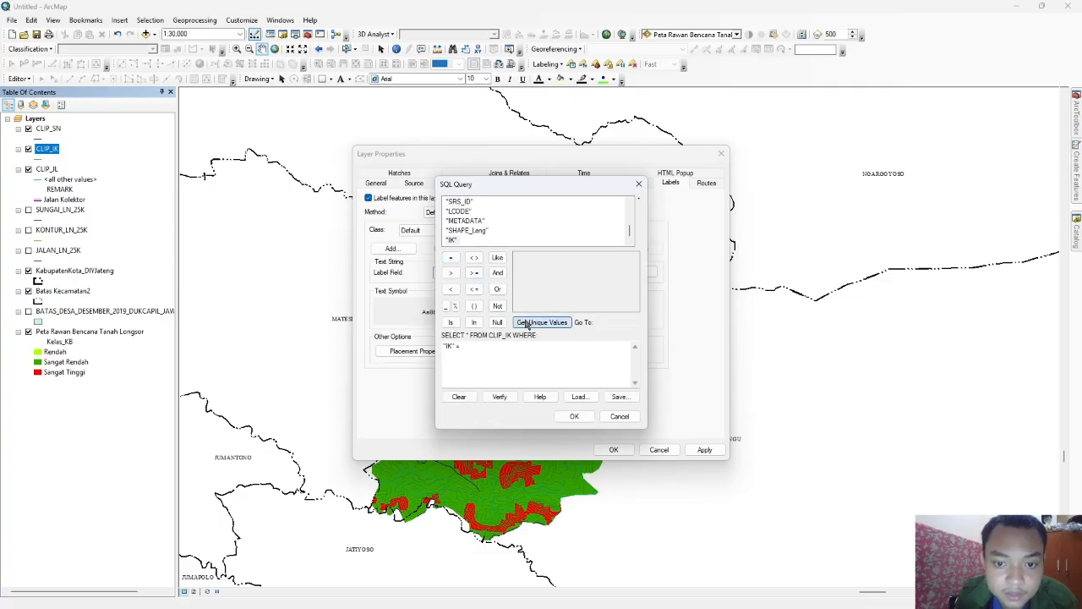
double_click(520, 258)
click(574, 417)
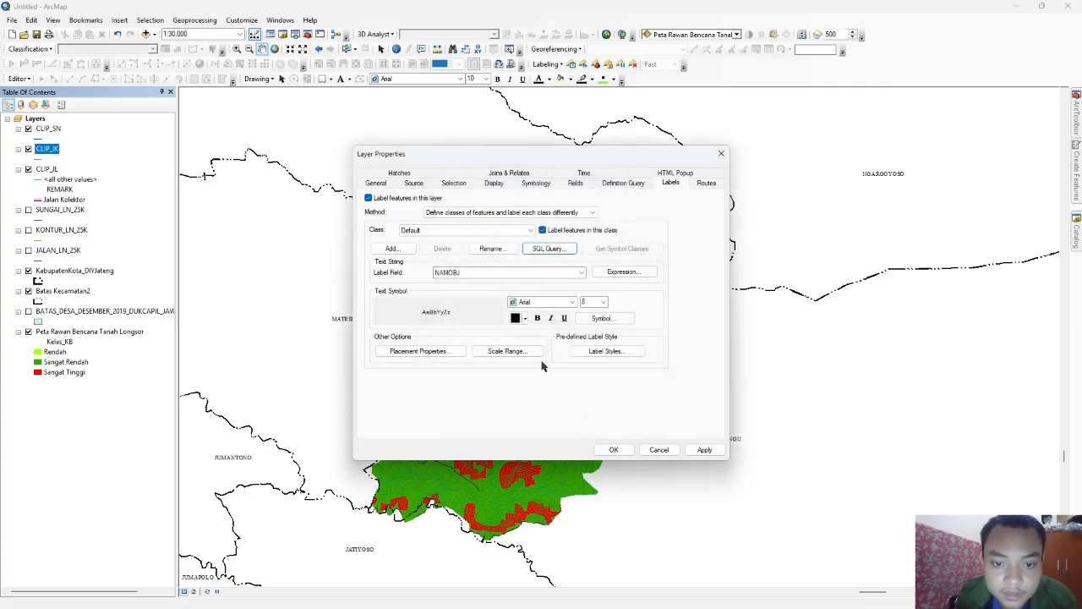
Step: Label the index contours by VALKNT with the expression [VALKNT] + "m" and apply the settings
click(510, 272)
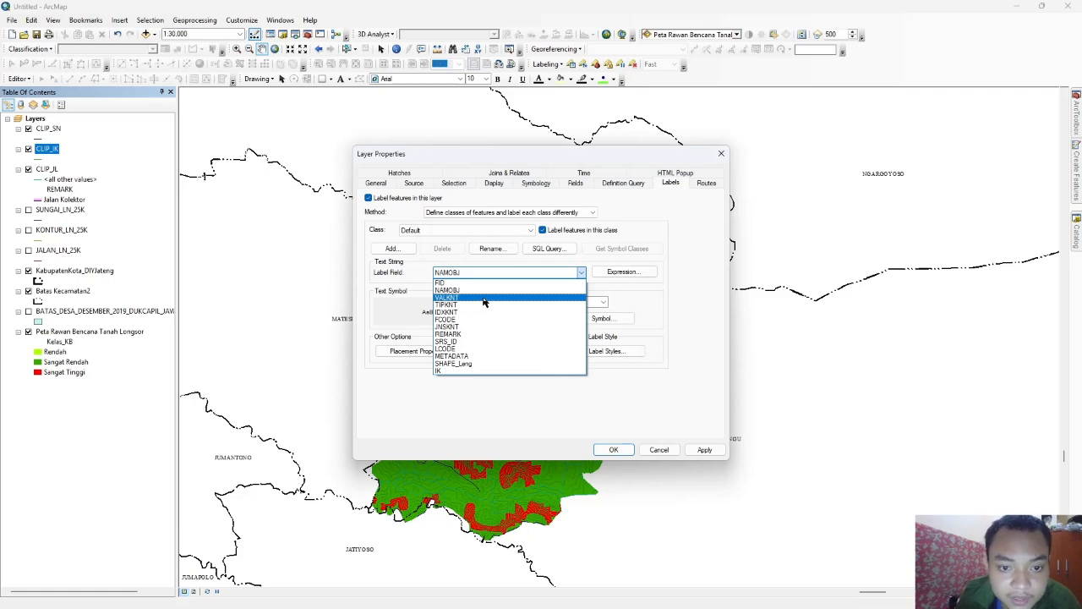
click(484, 299)
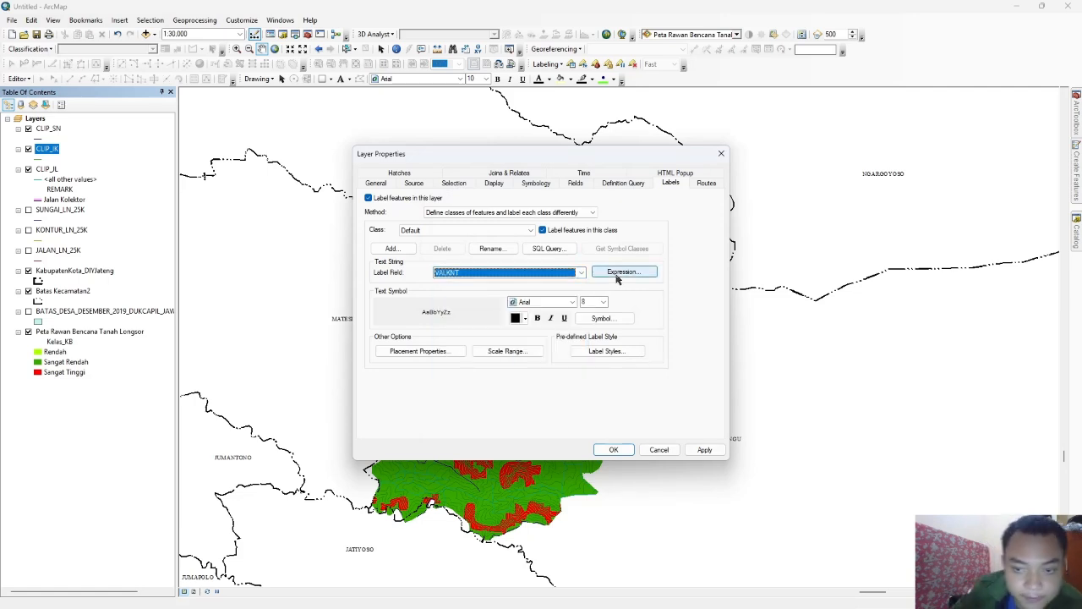
click(617, 275)
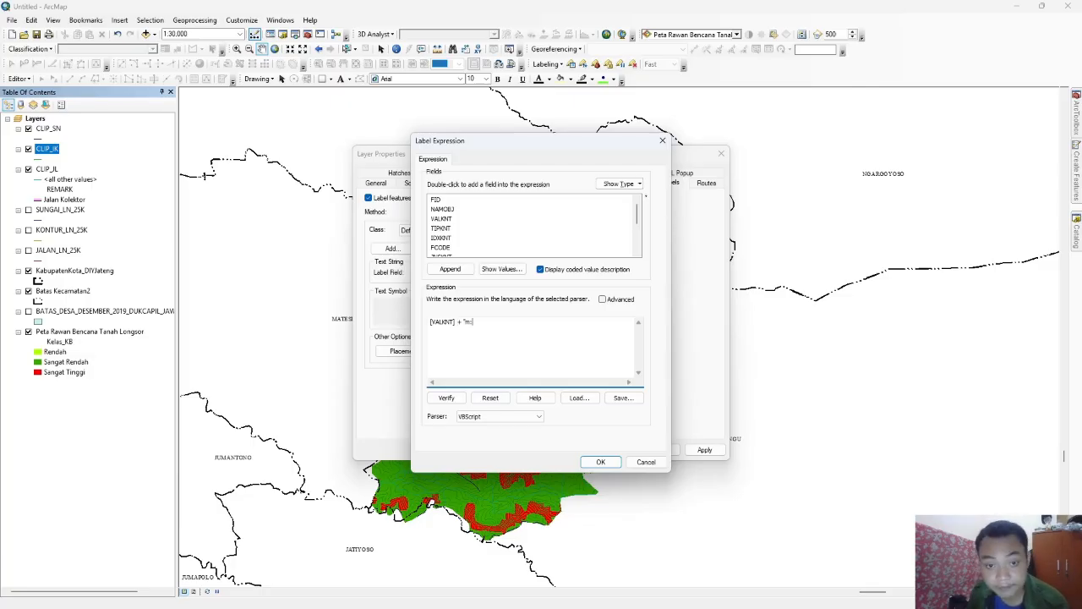
click(600, 462)
click(701, 450)
Step: Format the index contour labels in Times New Roman with a halo mask
click(567, 304)
text(ti)
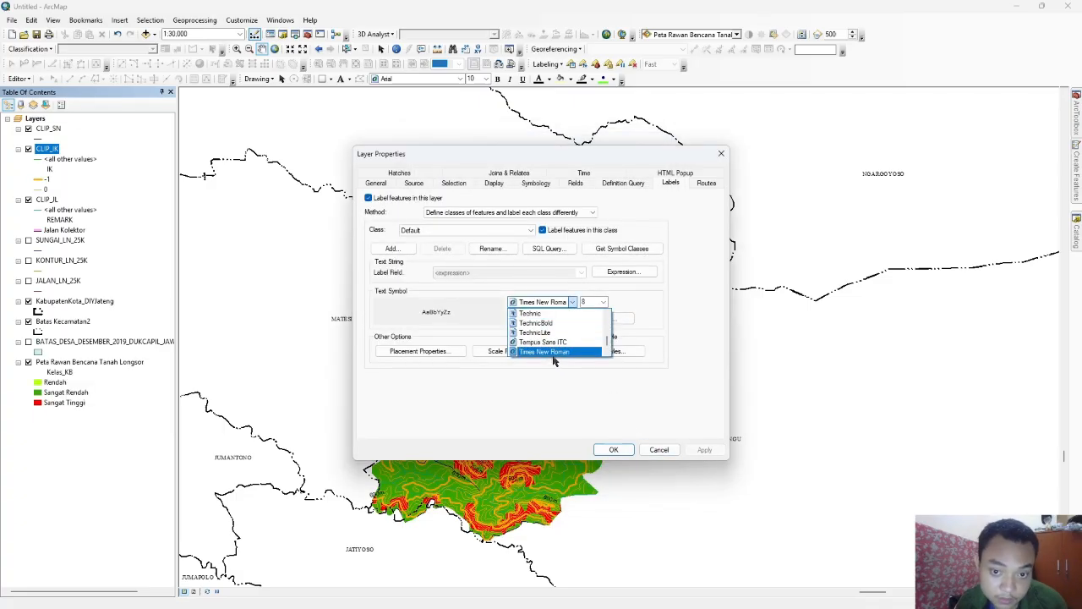
click(554, 352)
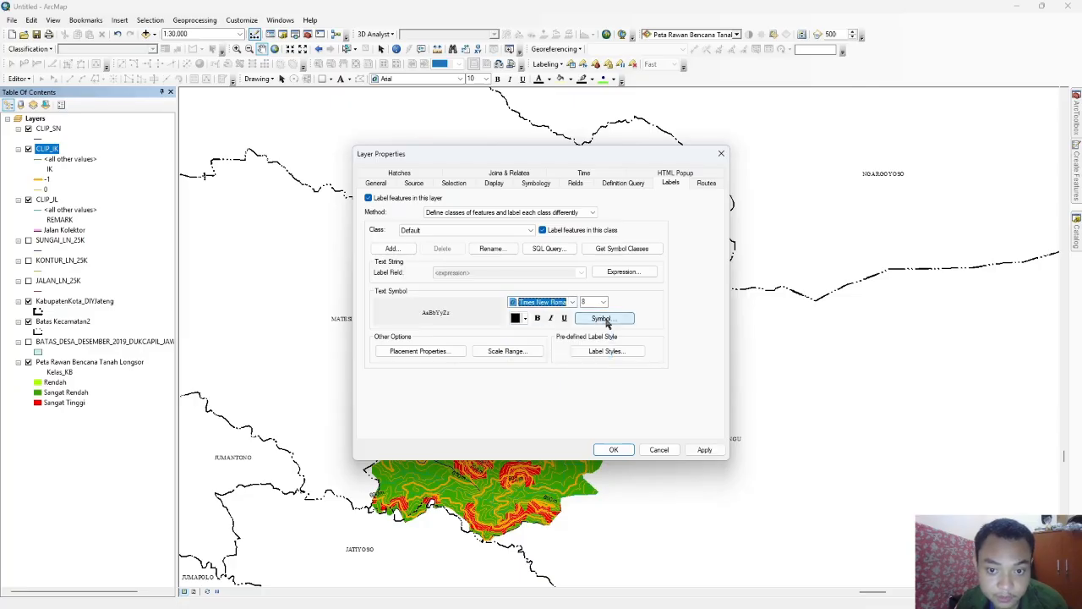
click(602, 318)
click(895, 391)
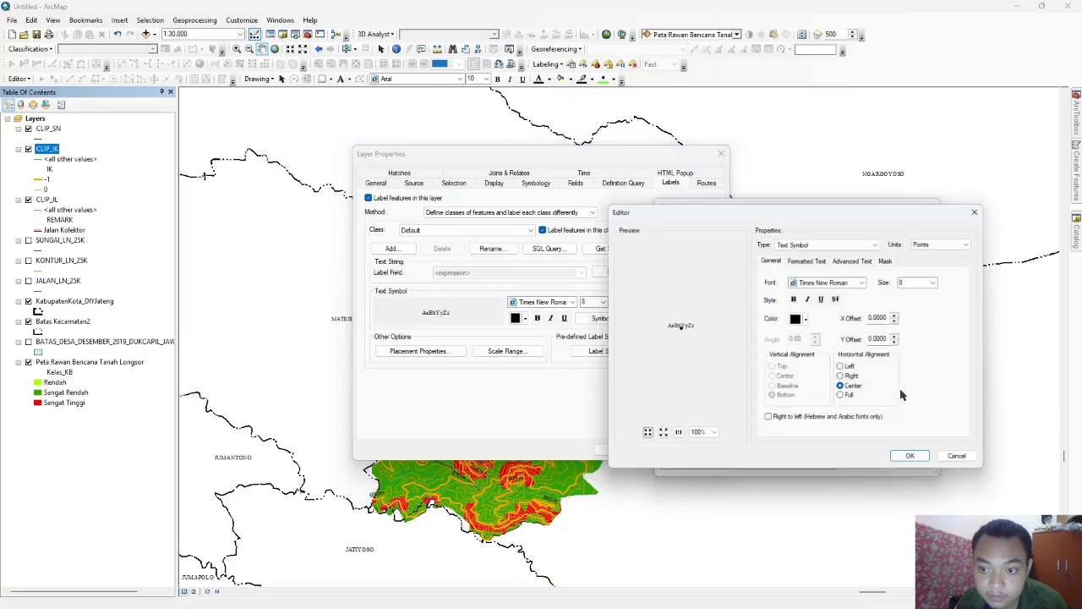
click(892, 259)
click(916, 461)
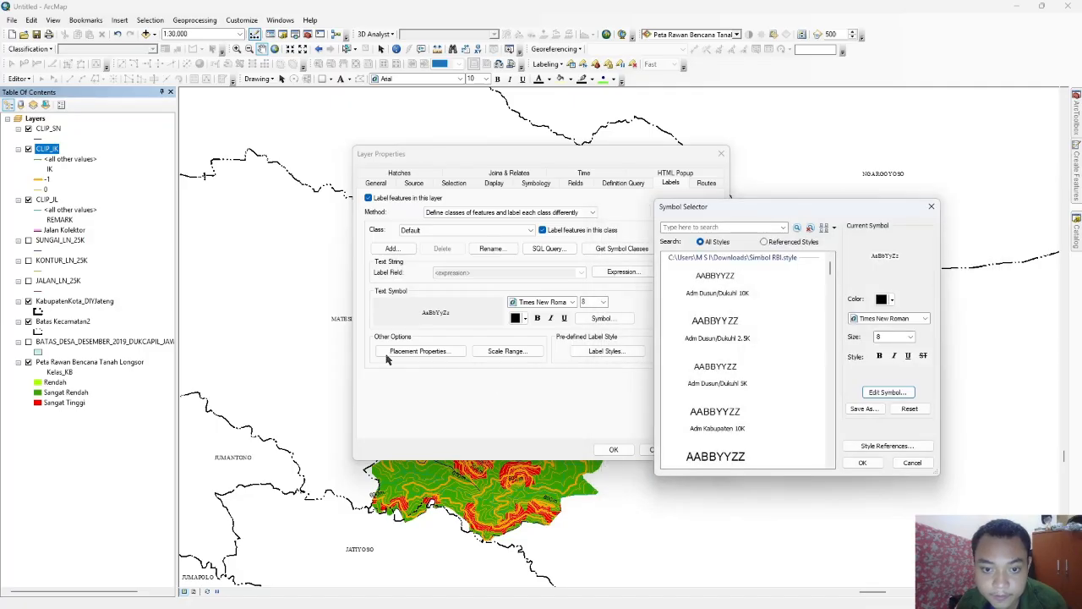
click(863, 463)
Step: Place the CLIP_IK contour labels curved and on the line, and accept the layer's label settings
click(418, 350)
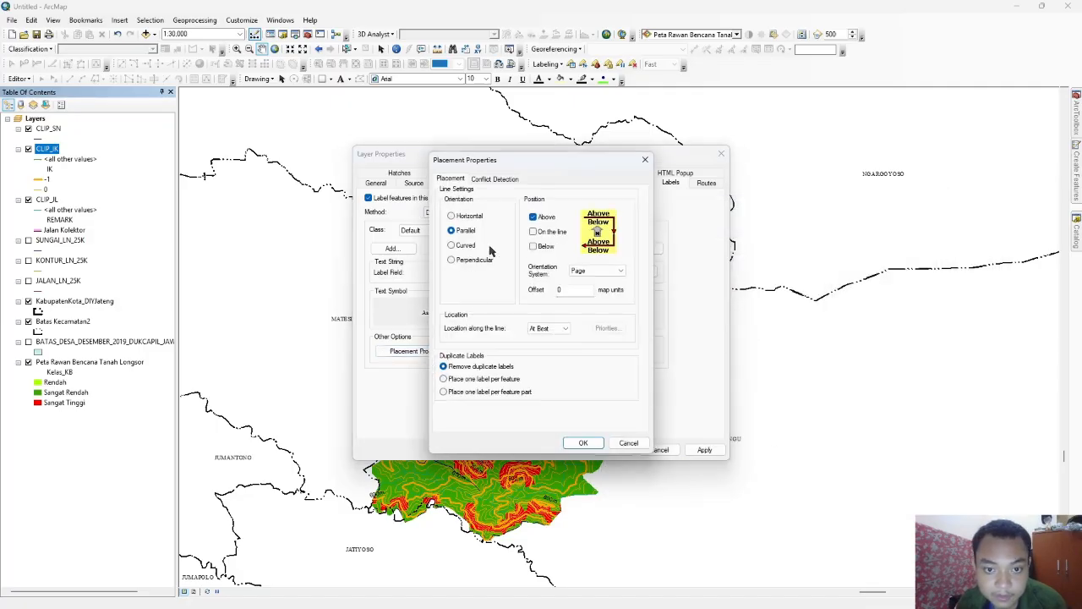
click(538, 232)
click(453, 246)
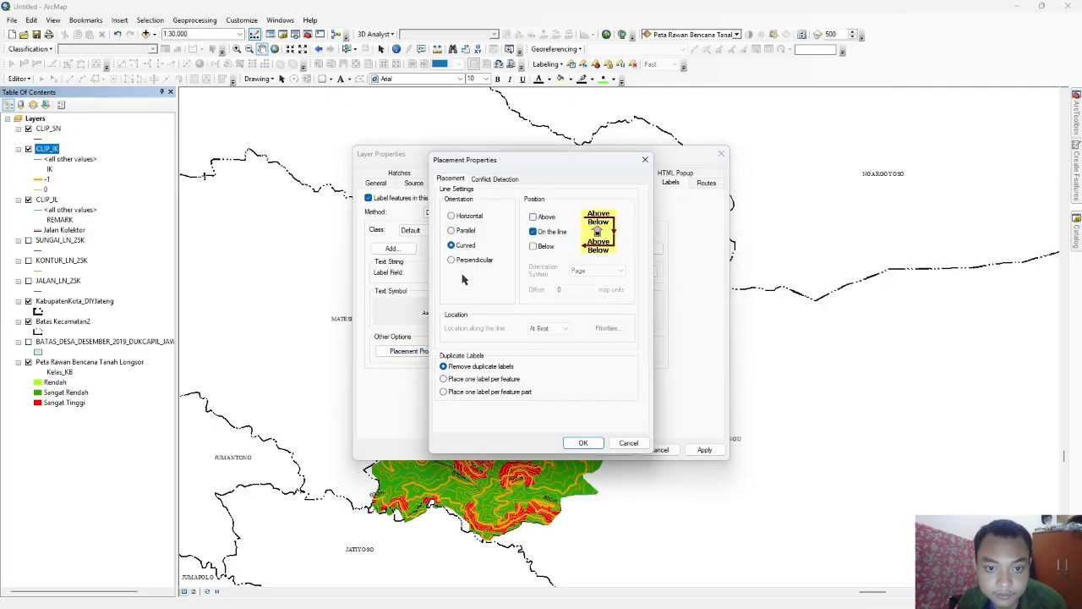
click(583, 445)
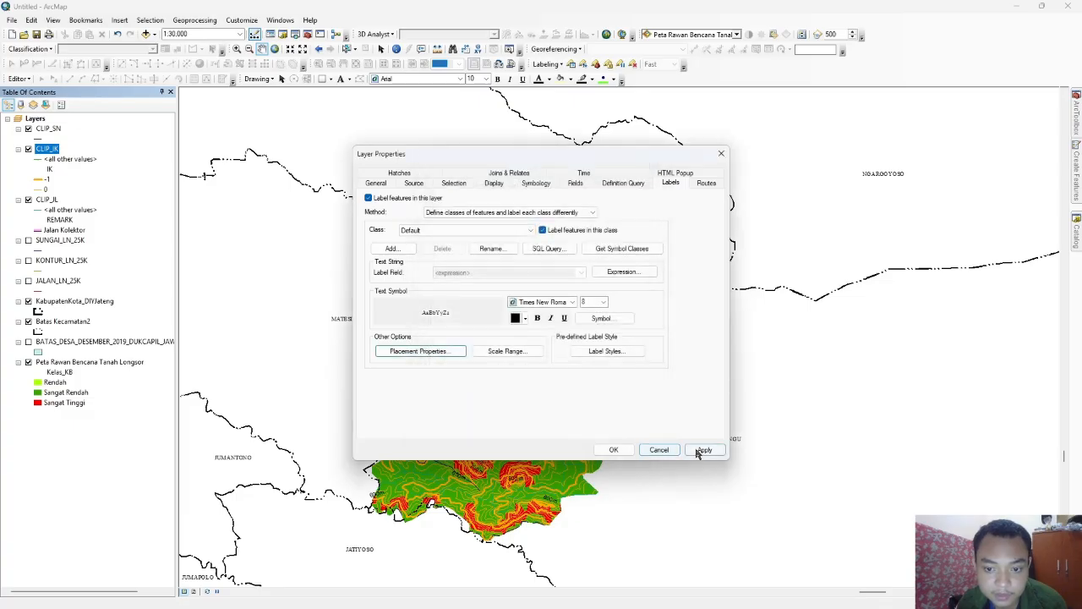
click(624, 450)
scroll(613, 305, down, 4)
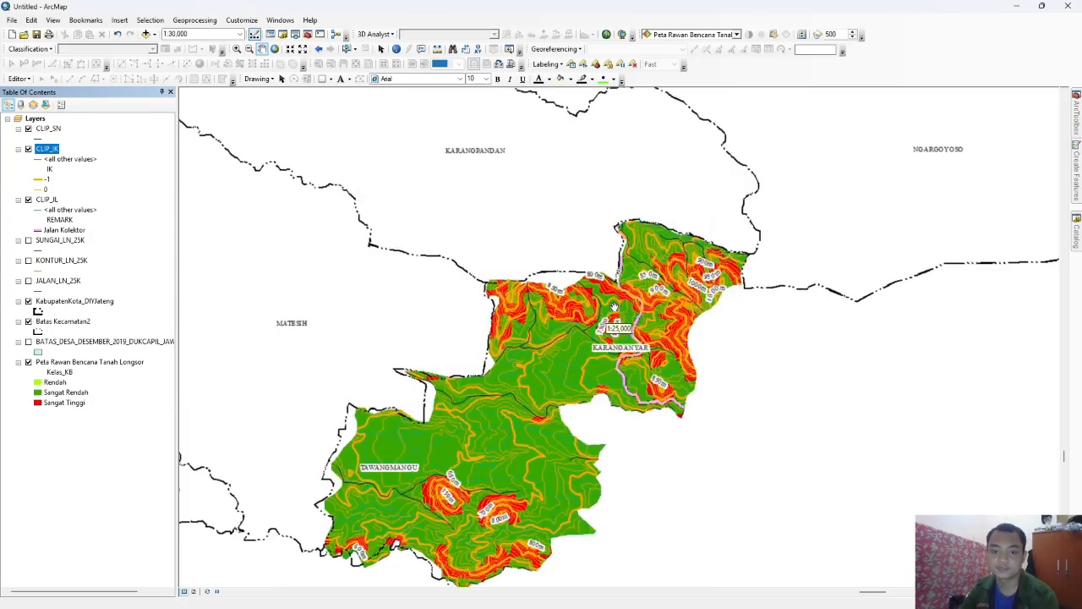
Step: Categorise CLIP_SN by unique values of REMARK with all values added, and remove the Sungai Satu Garis category
right_click(47, 130)
click(109, 359)
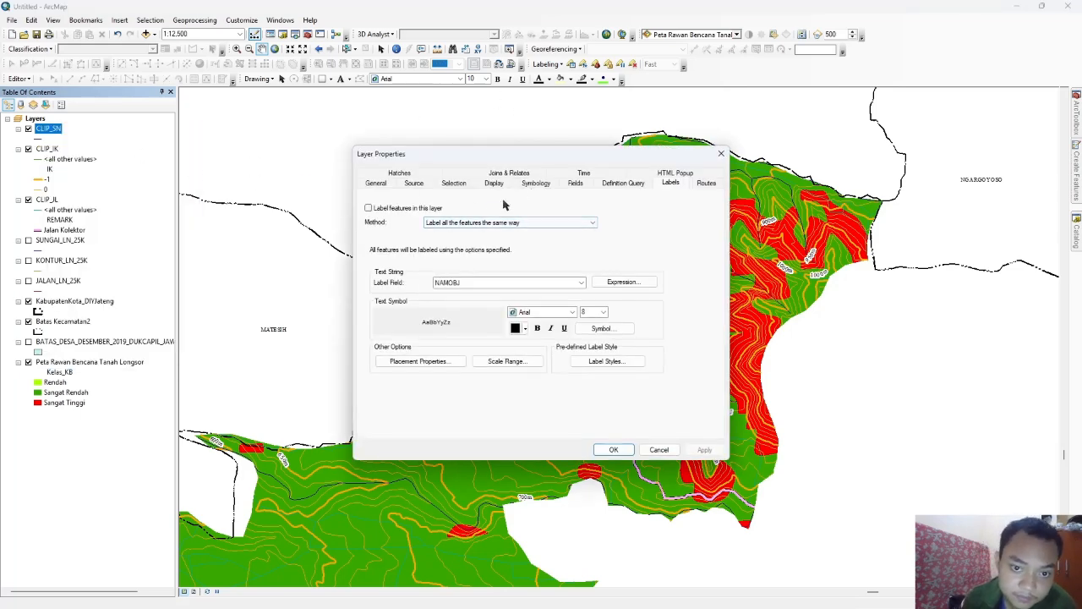
click(535, 182)
click(386, 221)
click(499, 223)
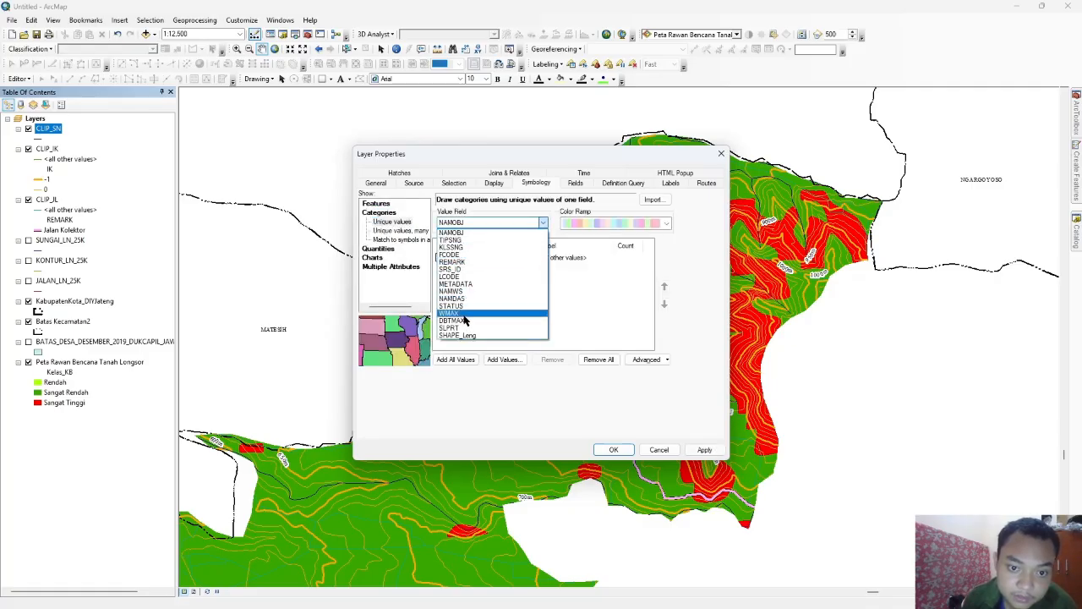
click(457, 263)
click(465, 360)
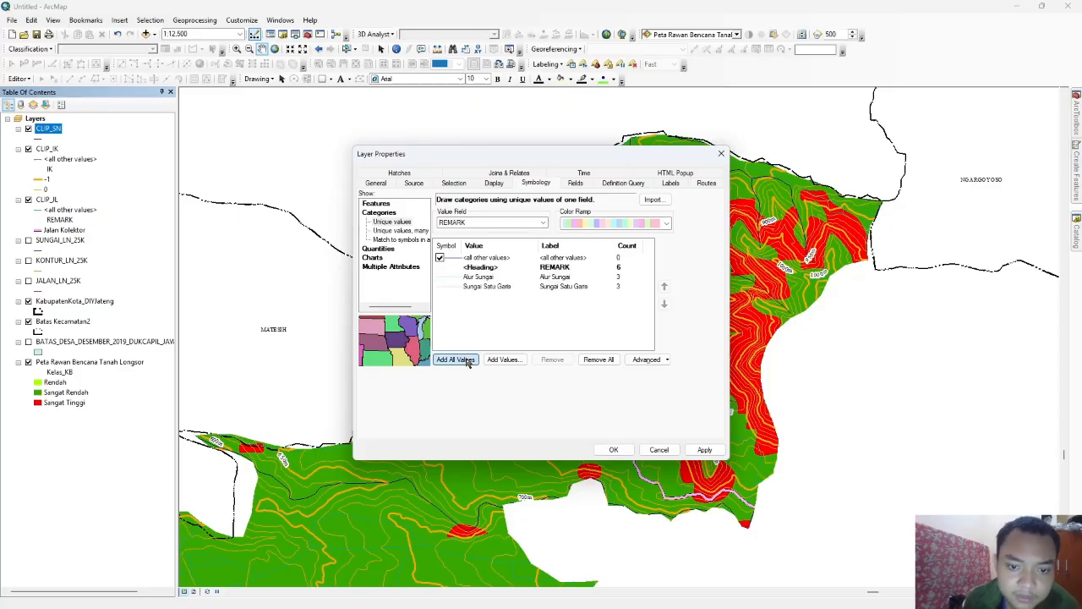
click(476, 288)
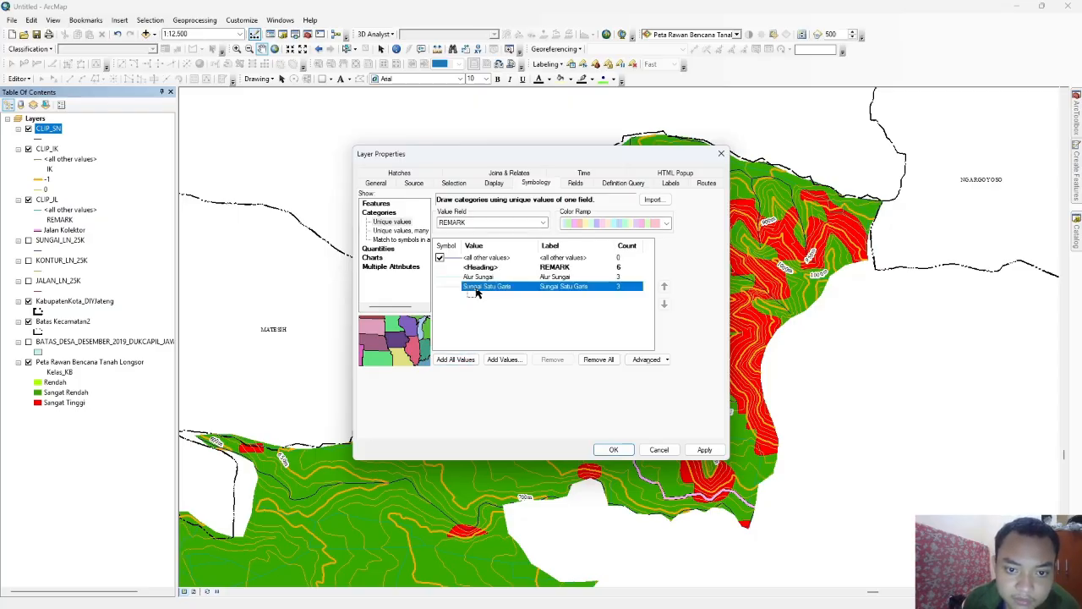
click(553, 359)
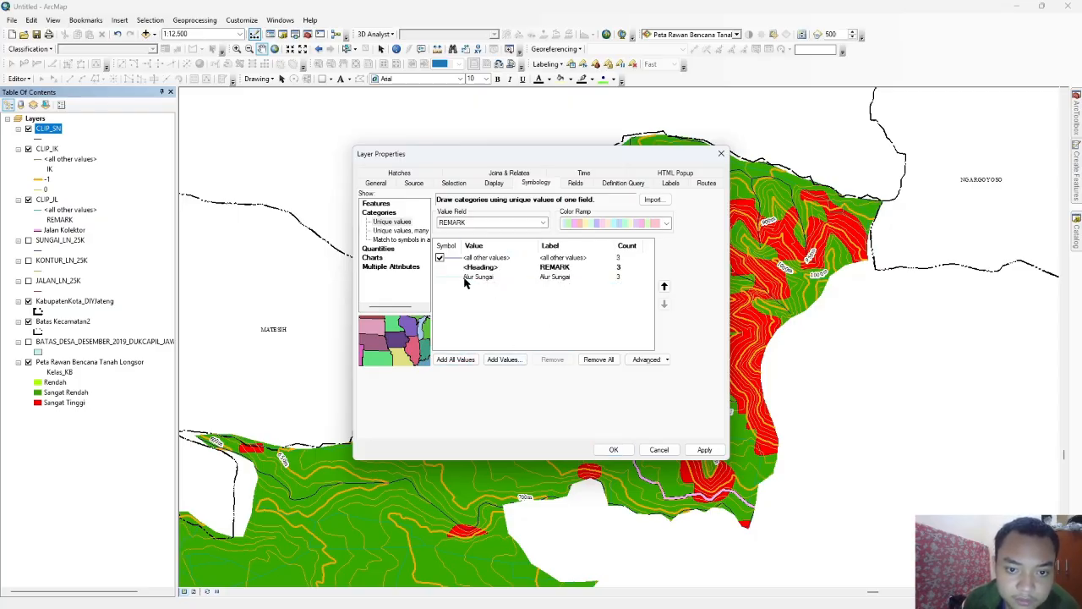
Step: Search the symbol styles for "sun" and assign the Sungai line symbol to the Alur Sungai category
double_click(453, 278)
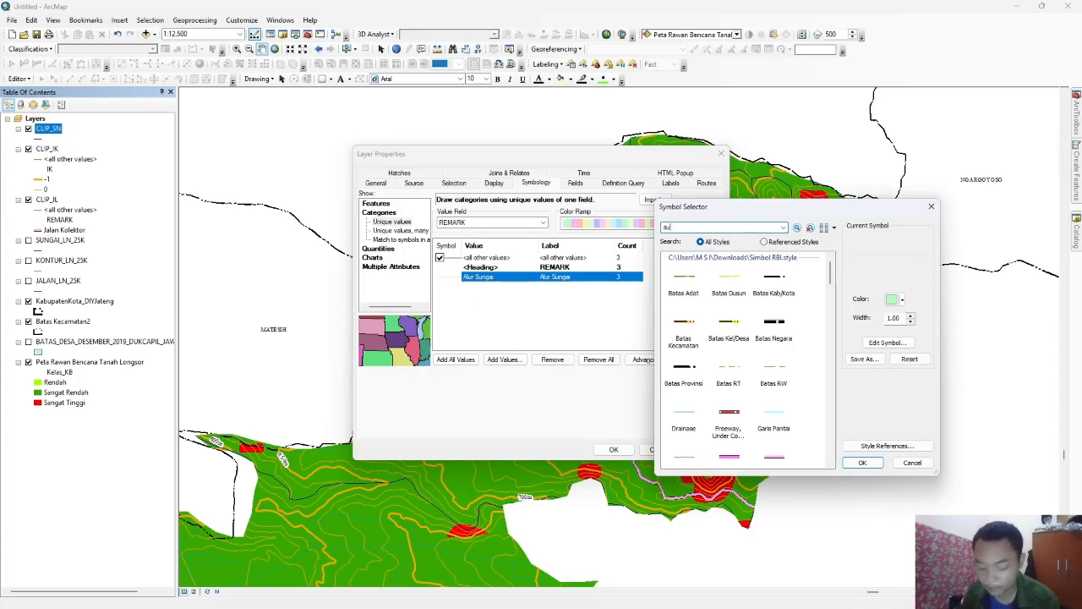
key(Return)
click(674, 274)
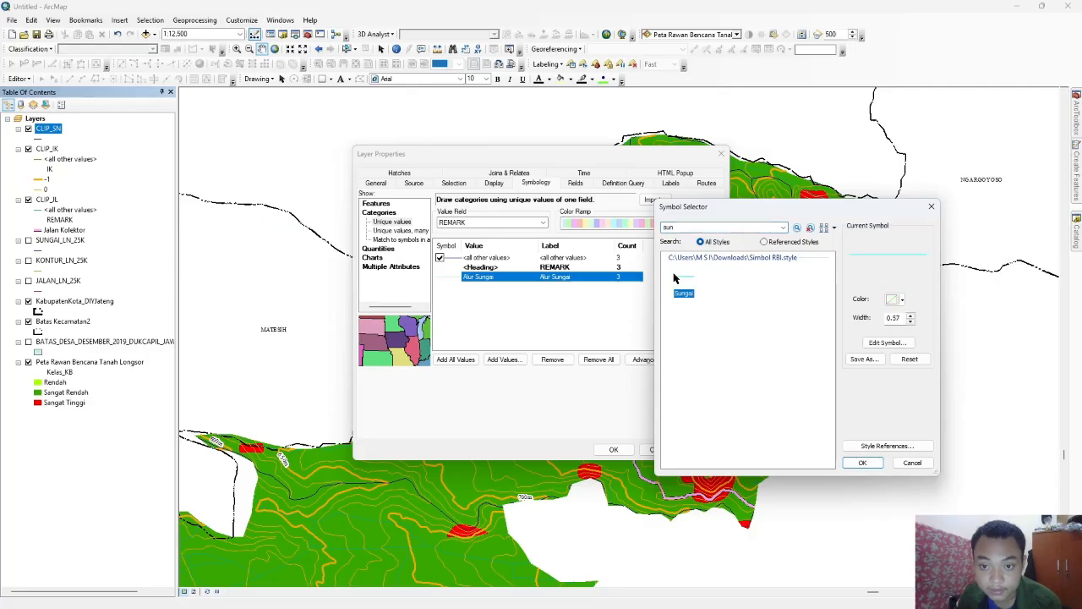
Step: Recolour the Alur Sungai line symbol blue and apply the symbology to CLIP_SN
click(901, 300)
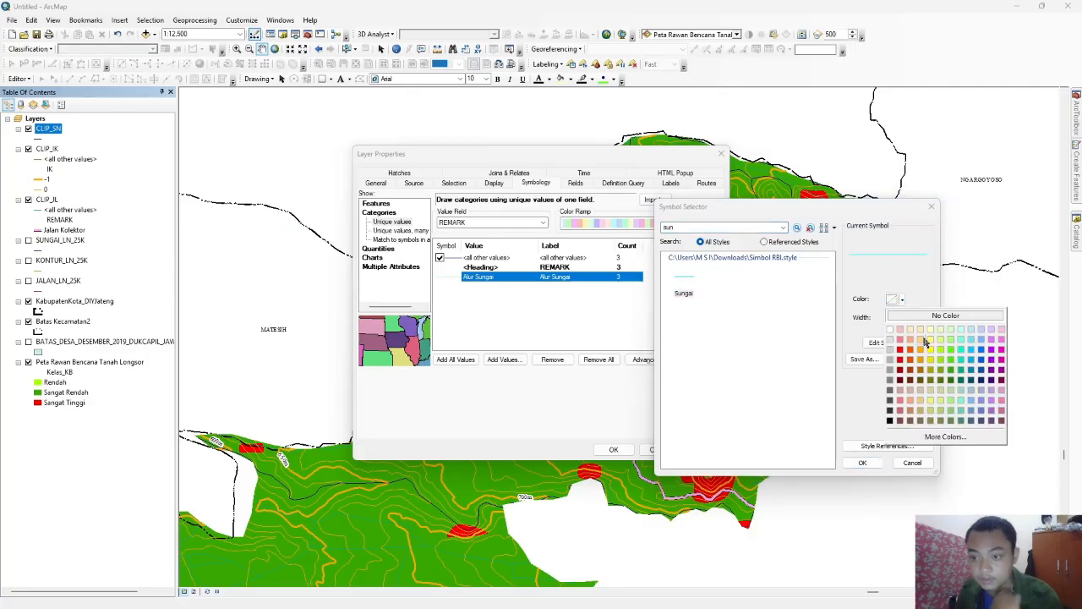
click(982, 361)
click(902, 344)
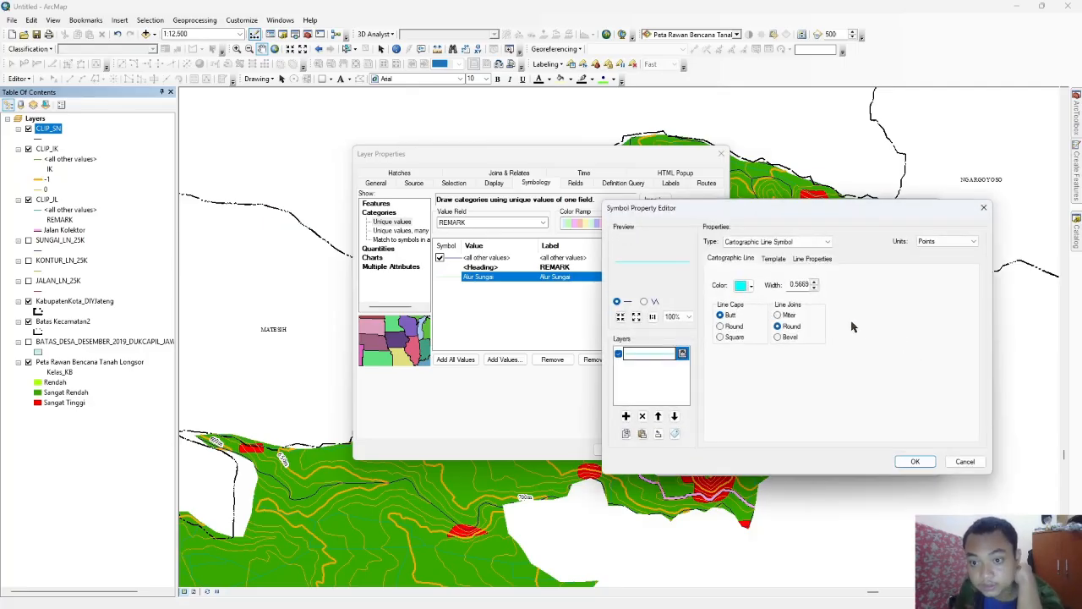
click(752, 286)
click(830, 352)
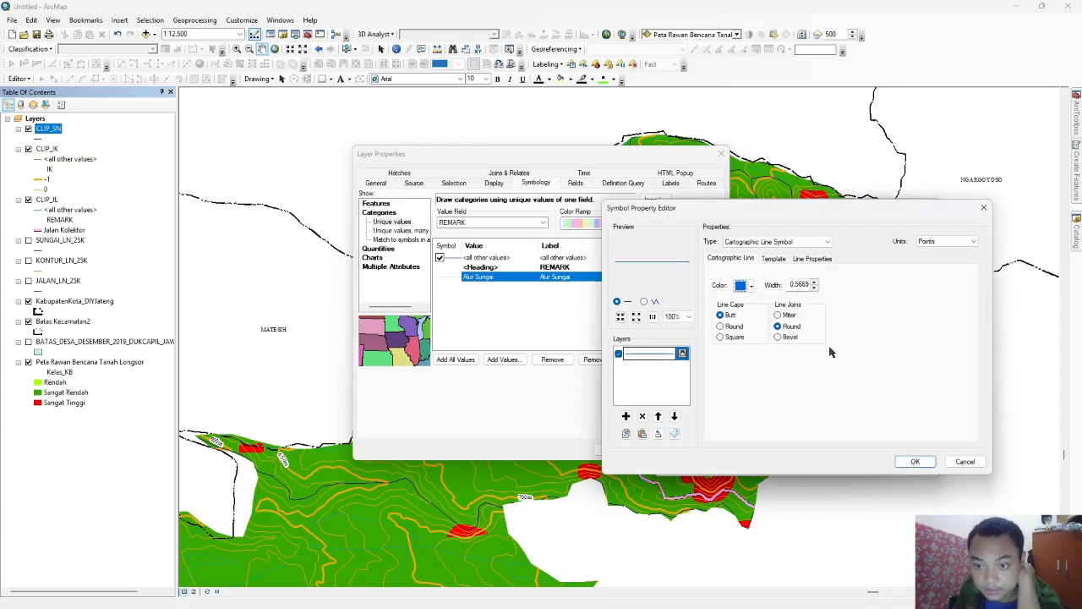
click(915, 461)
click(863, 463)
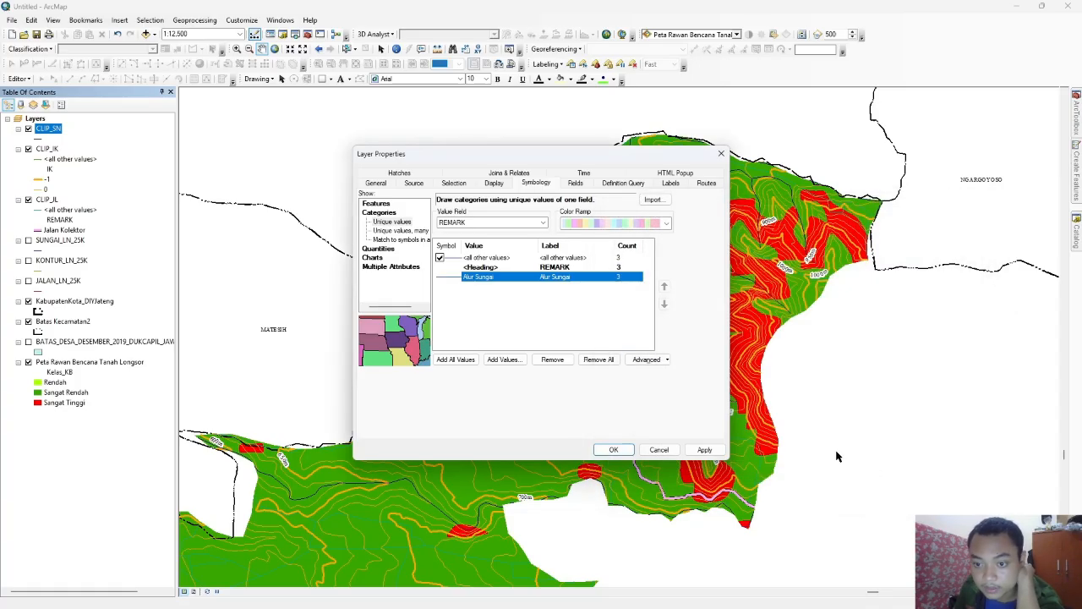
click(705, 449)
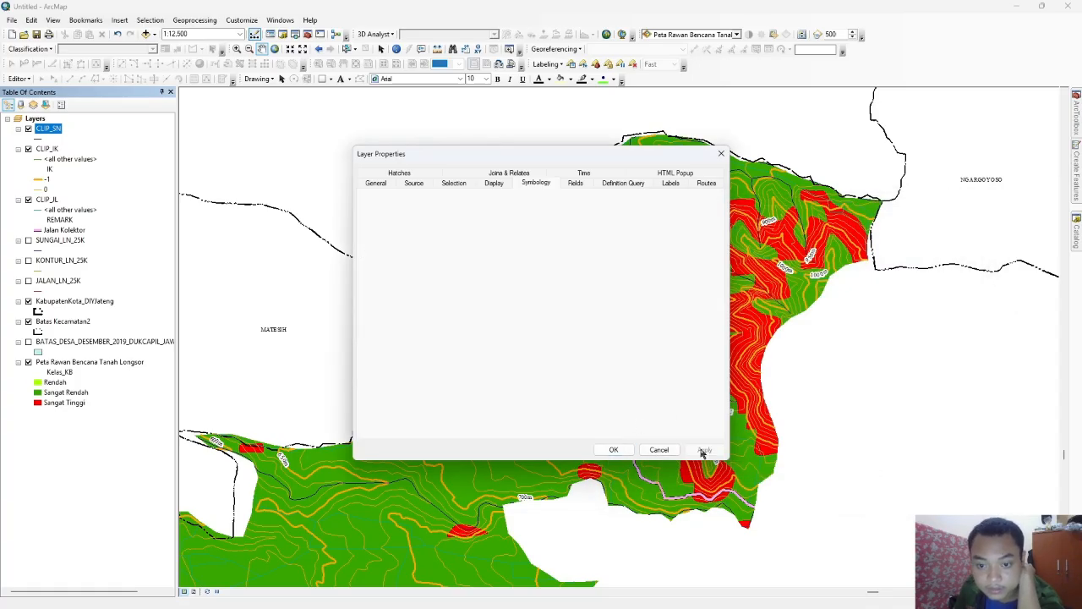
click(614, 450)
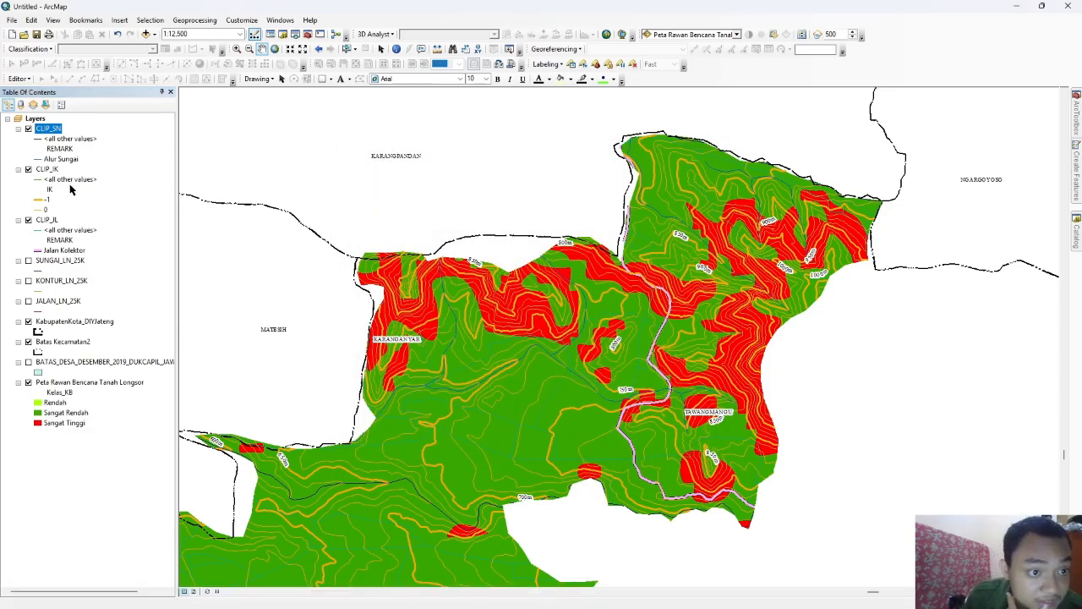
Step: Move CLIP_JL to the top of the layer order and set its <all other values> symbol to no colour
drag(48, 221, 45, 127)
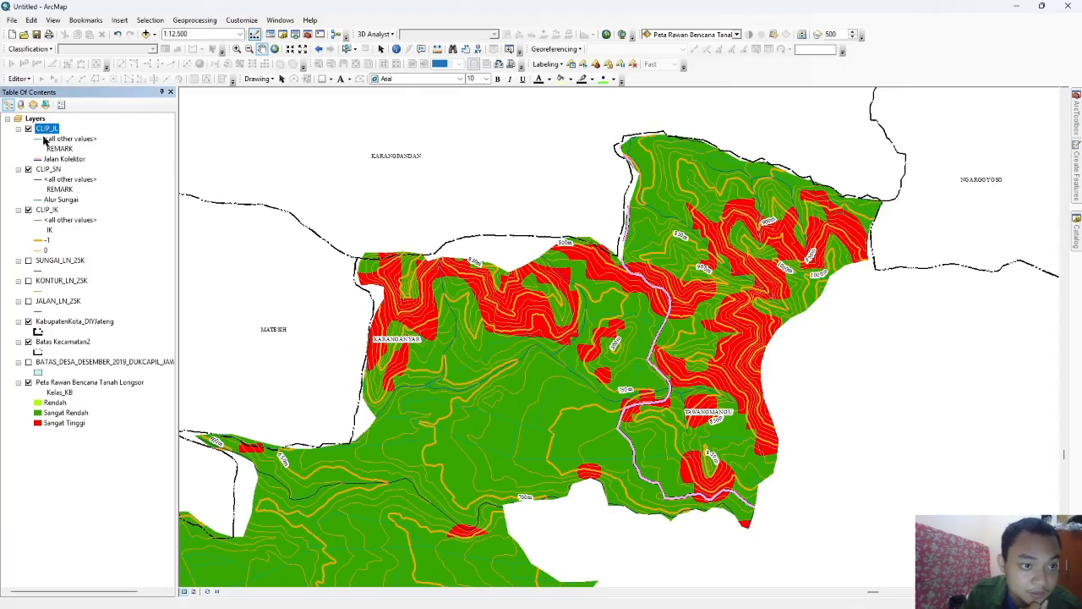
click(44, 140)
click(902, 299)
click(896, 316)
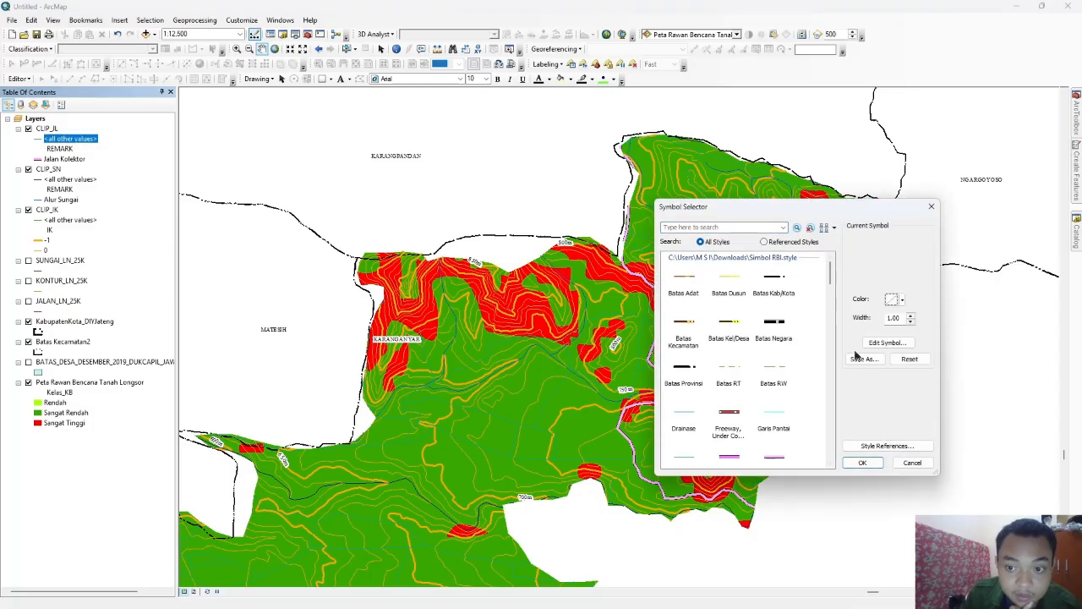
click(863, 463)
Step: Set the <all other values> symbols of CLIP_SN and CLIP_IK to no colour
click(40, 182)
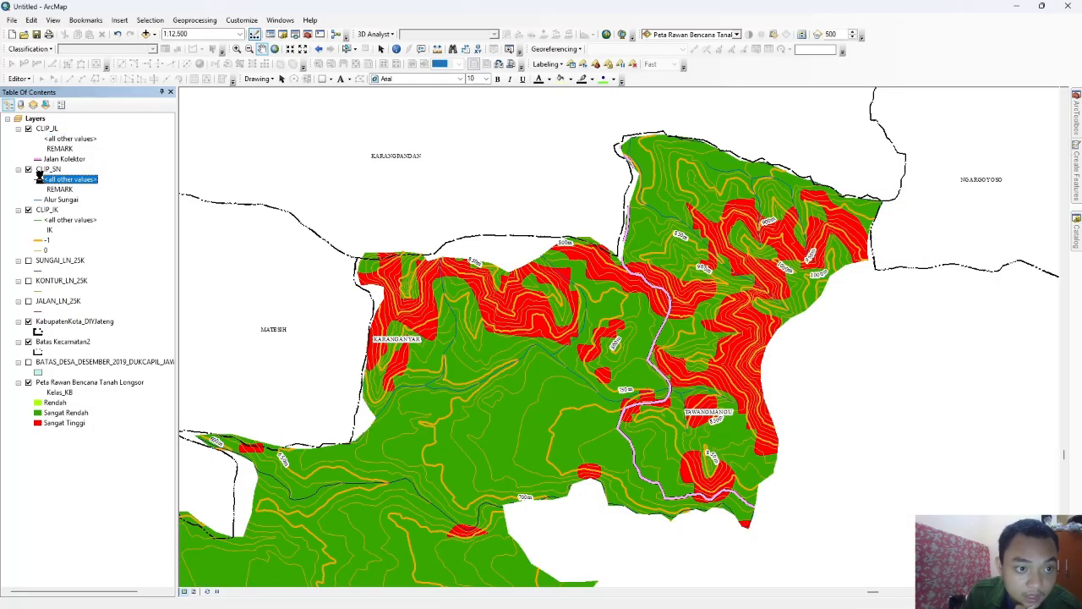
click(903, 301)
click(898, 316)
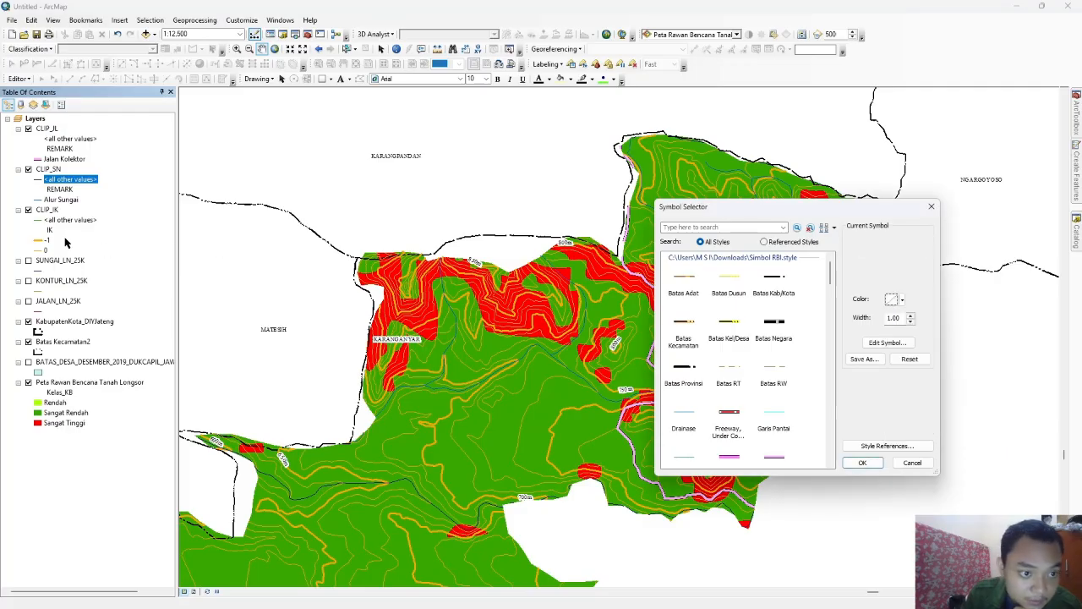
click(861, 462)
click(39, 220)
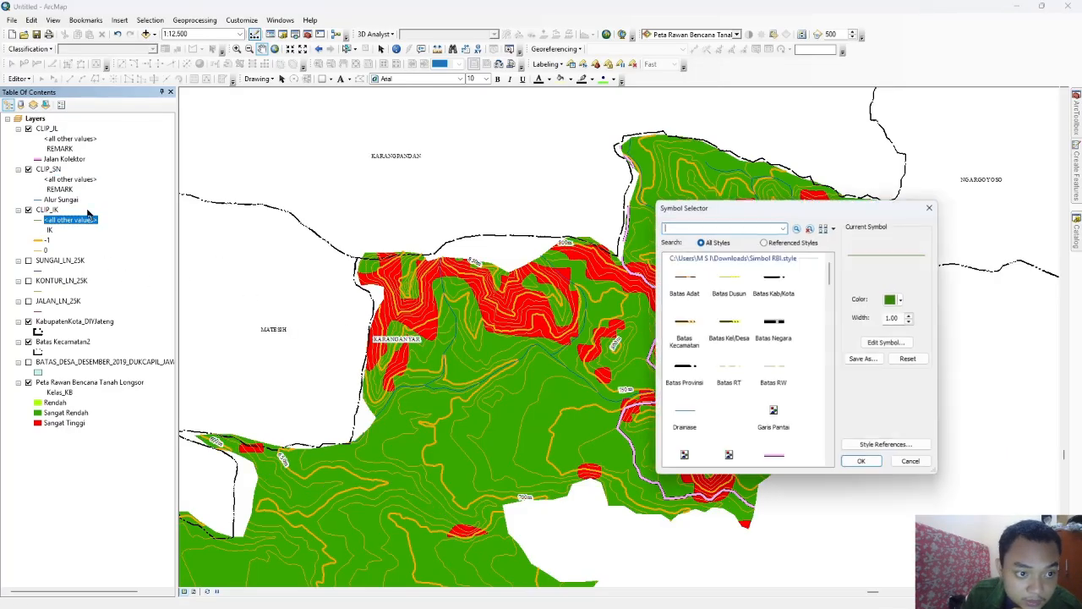
click(902, 300)
click(898, 315)
click(862, 462)
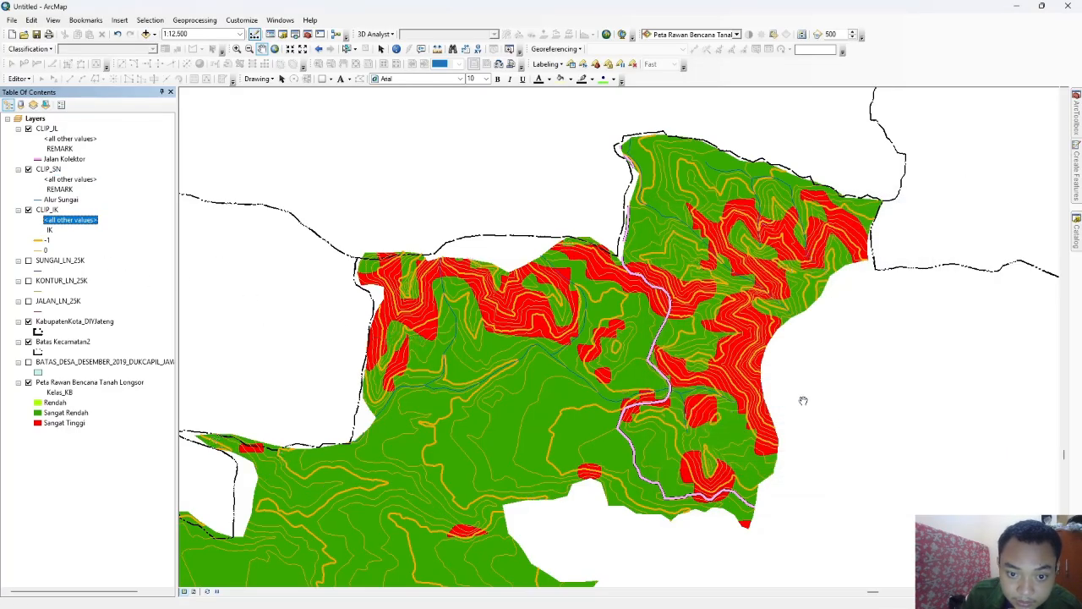
Step: Insert a new data frame and set its coordinate system to WGS 1984 UTM Zone 49S
scroll(832, 425, down, 3)
click(119, 20)
click(136, 34)
right_click(58, 447)
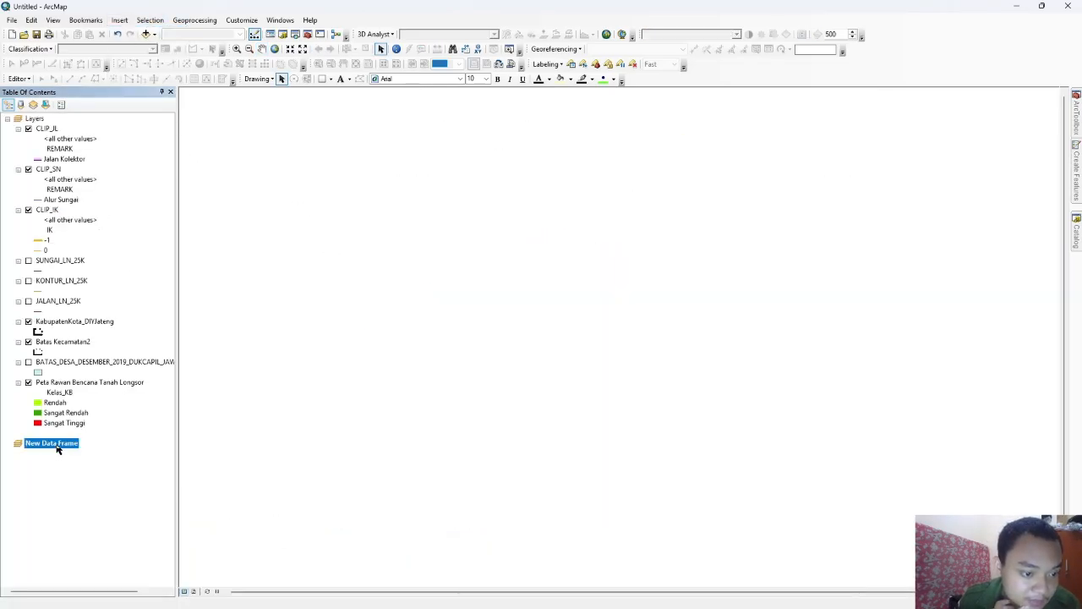
click(155, 438)
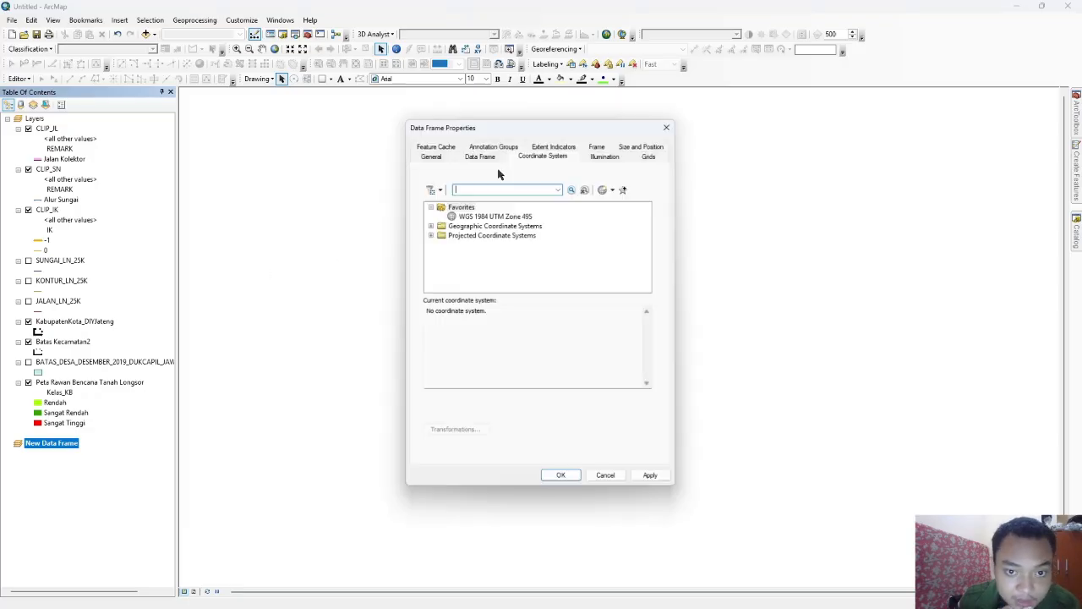
click(499, 215)
click(647, 480)
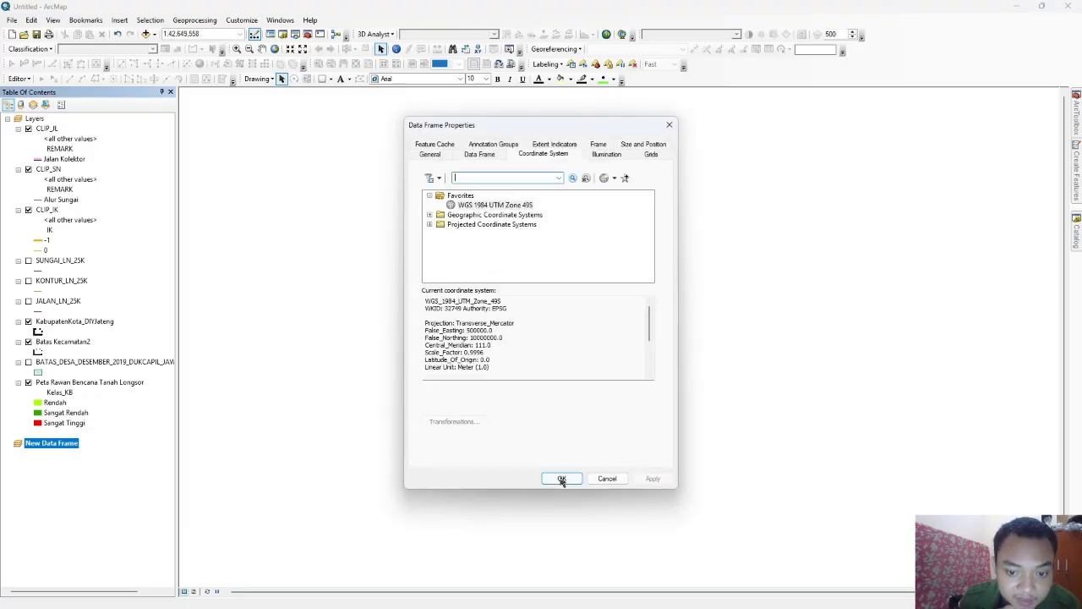
click(561, 479)
Step: Add the province boundary data from the BATAS PROVINSI DESEMBER 2019 DUKCAPIL folder to the new data frame
right_click(27, 444)
click(46, 201)
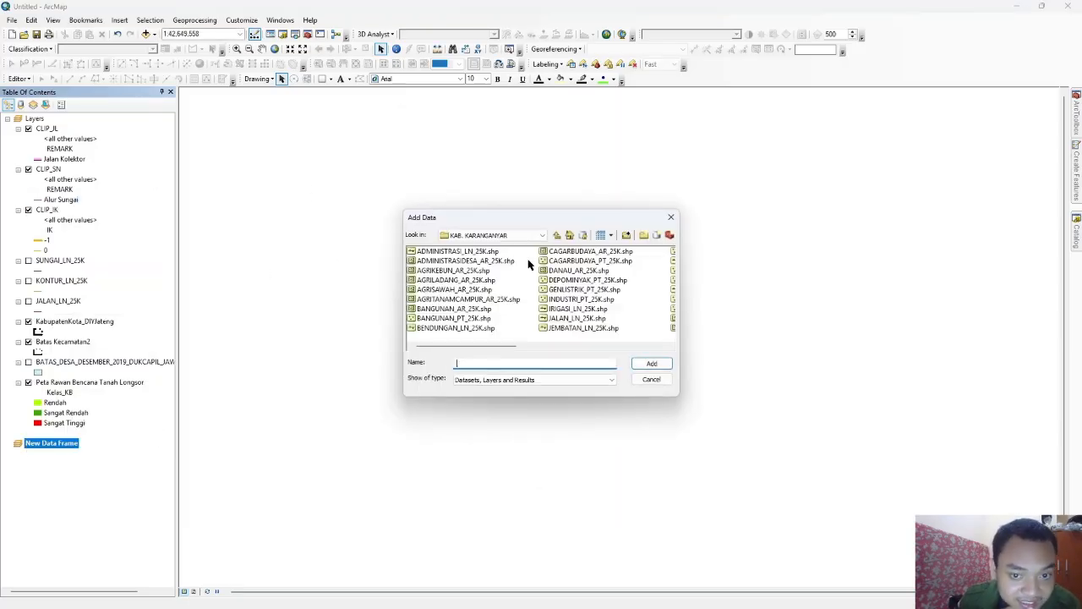
click(556, 236)
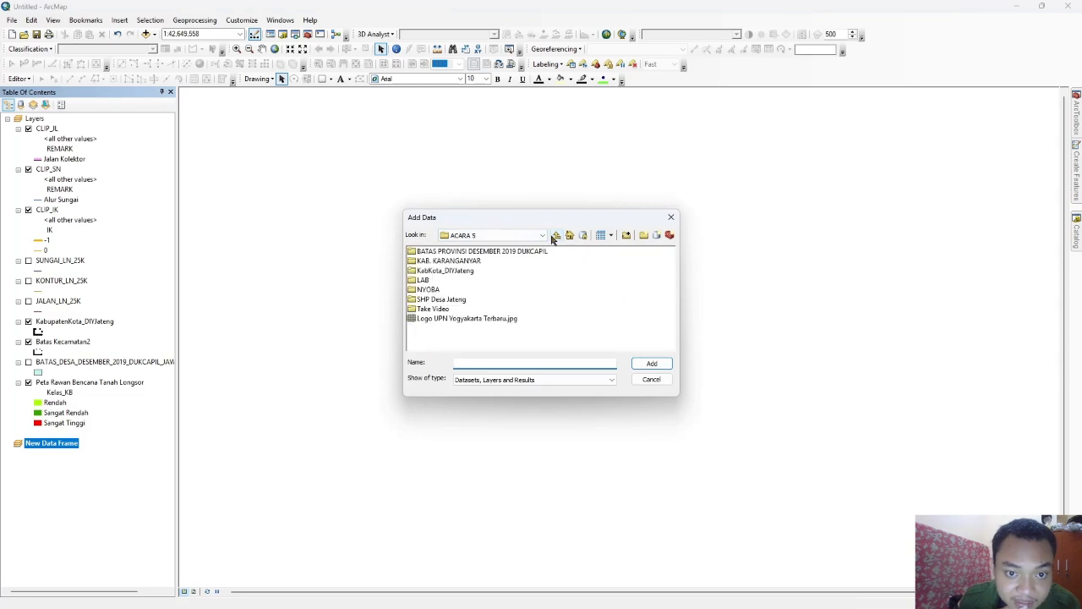
double_click(481, 251)
double_click(488, 251)
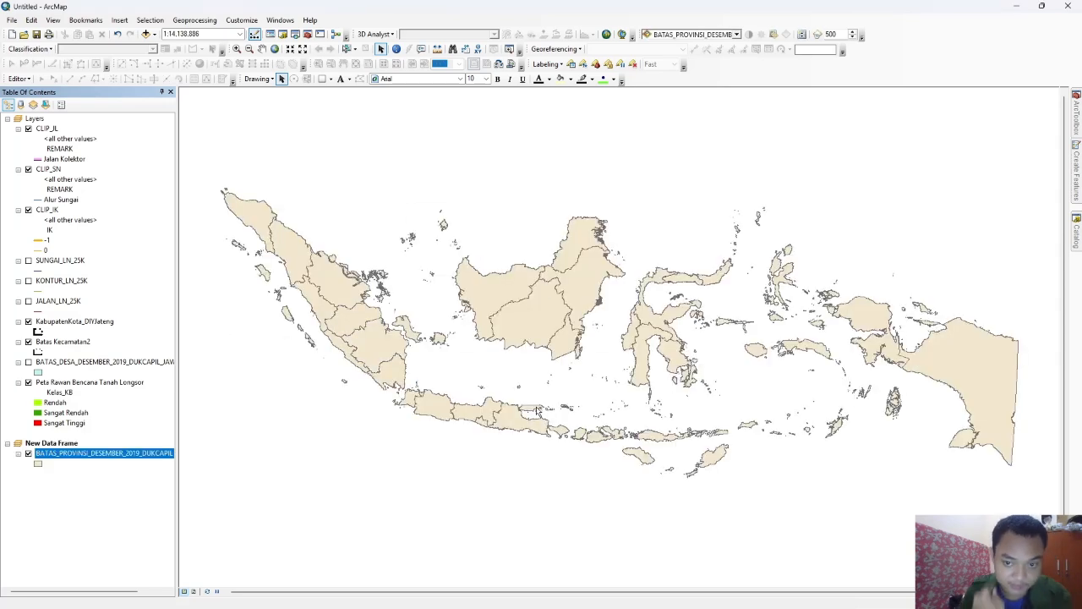
Step: Copy the Peta Rawan Bencana Tanah Longsor layer into the new data frame
click(107, 389)
right_click(108, 389)
click(148, 152)
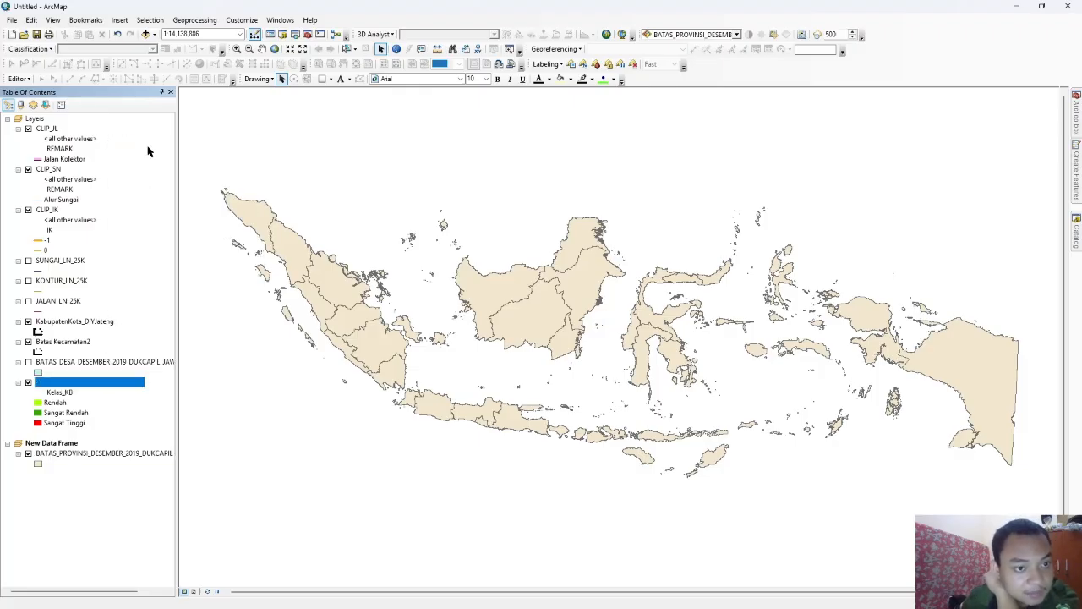
click(68, 444)
right_click(71, 444)
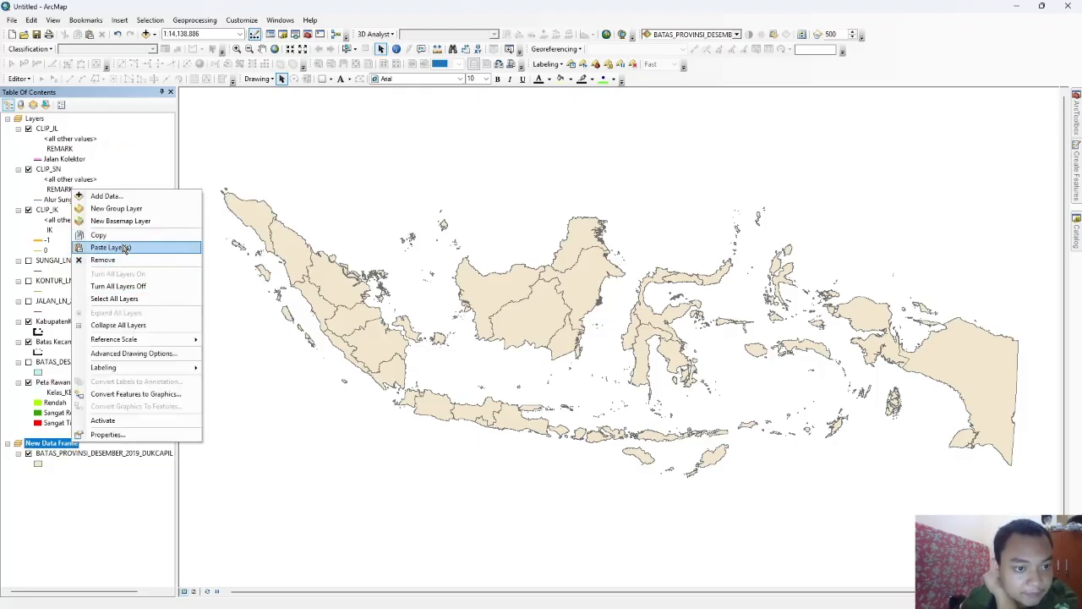
click(122, 248)
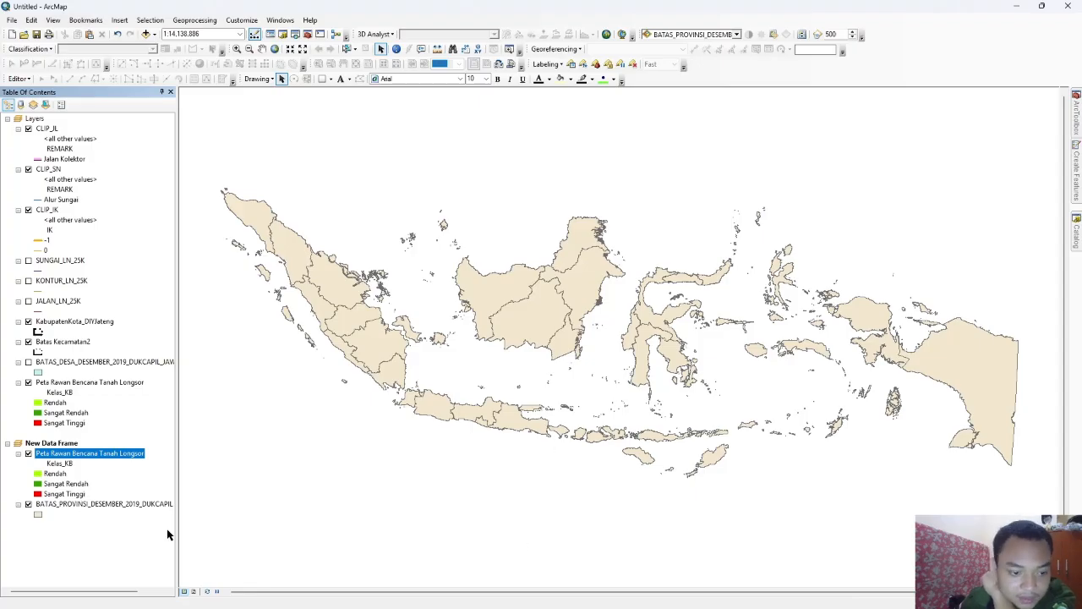
Step: Give the <all other values> symbol of the new data frame's Peta Rawan Bencana Tanah Longsor layer a yellow fill
scroll(523, 376, up, 1)
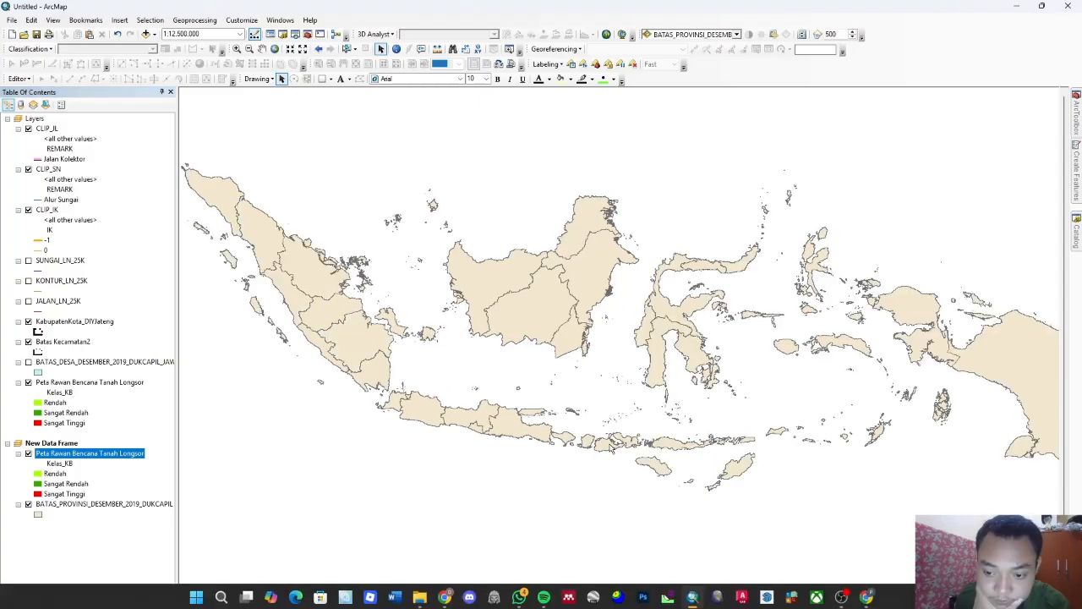
click(50, 464)
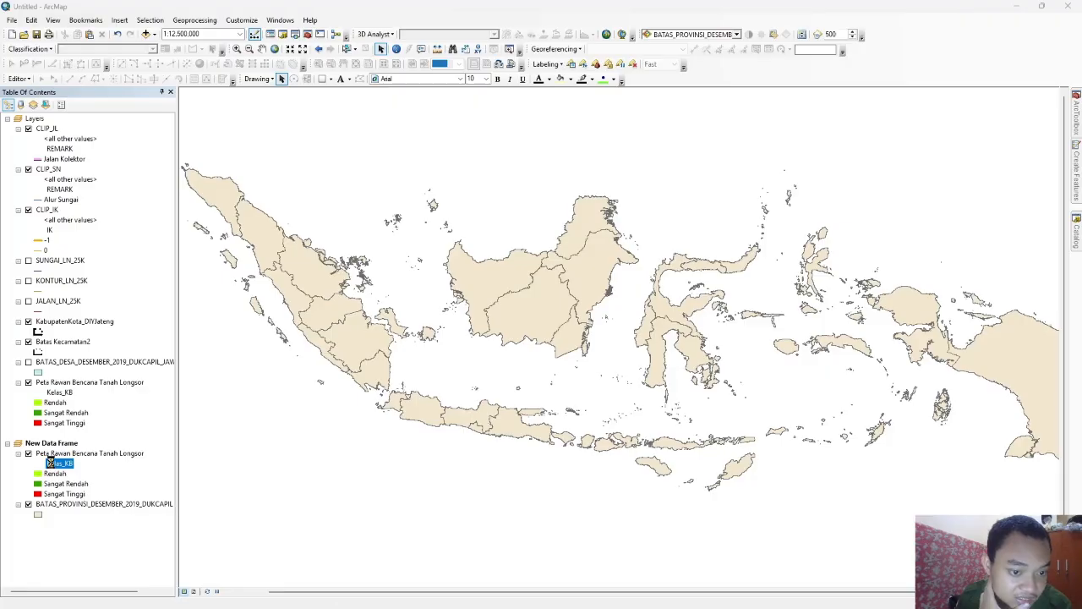
double_click(51, 464)
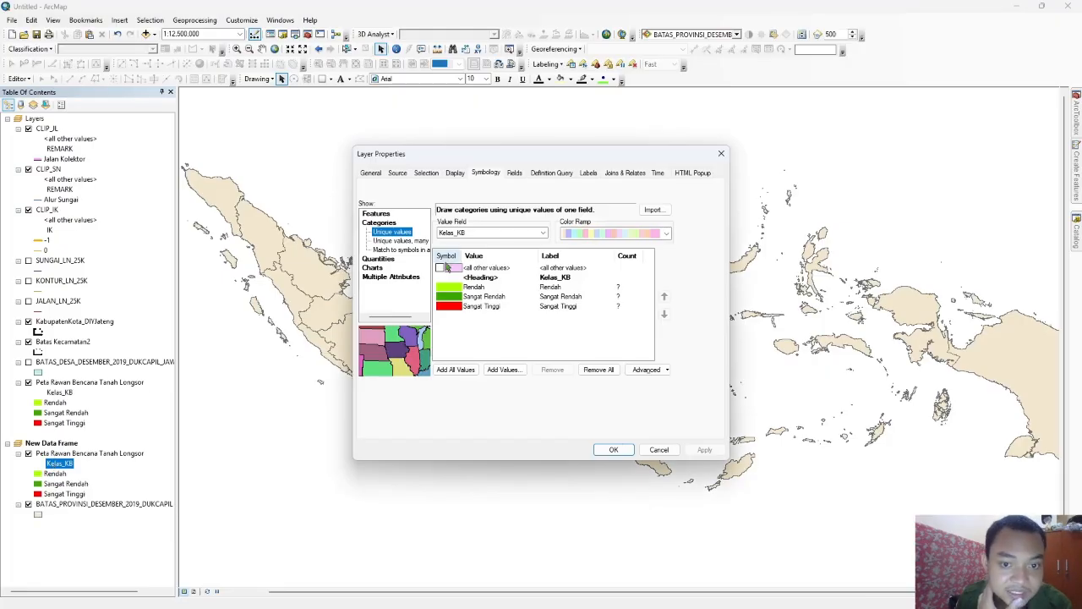
double_click(445, 269)
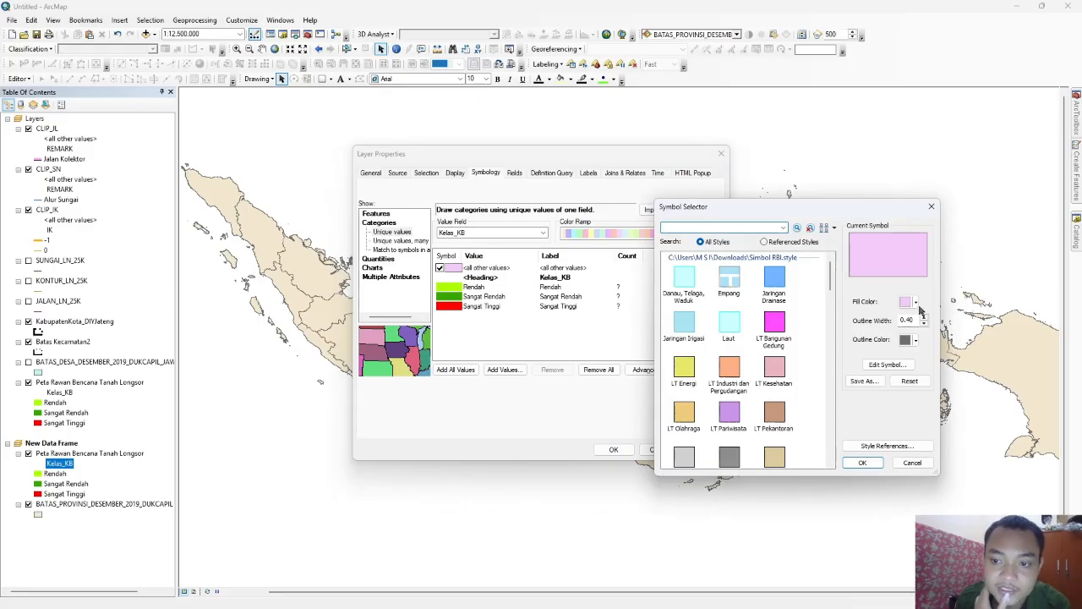
click(916, 303)
click(945, 353)
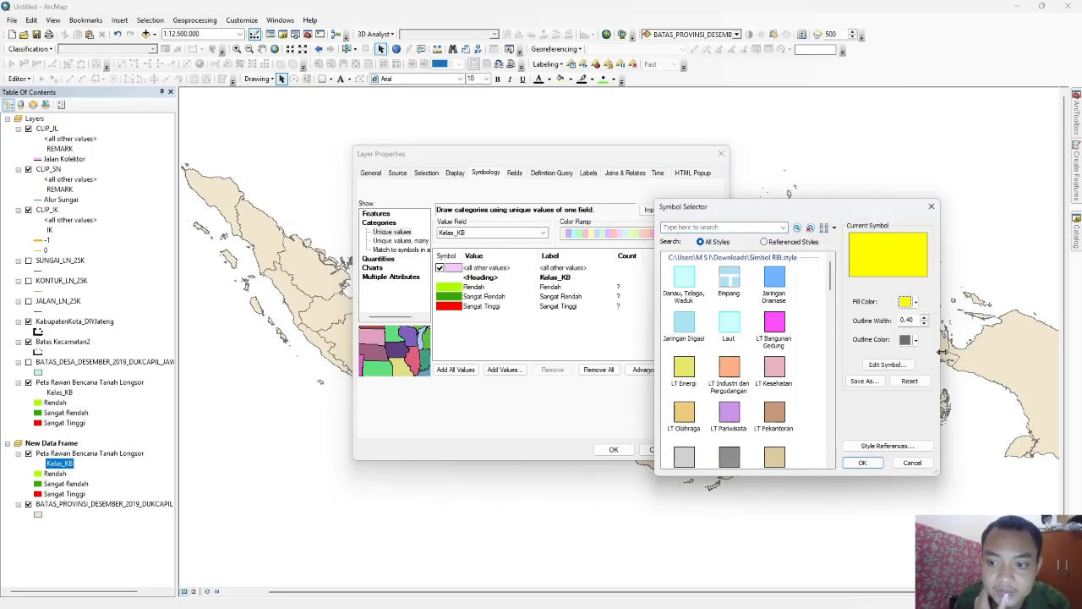
click(863, 463)
Step: Remove the Rendah, Sangat Rendah and Sangat Tinggi classes from that layer's symbology and apply the change
drag(496, 336, 489, 287)
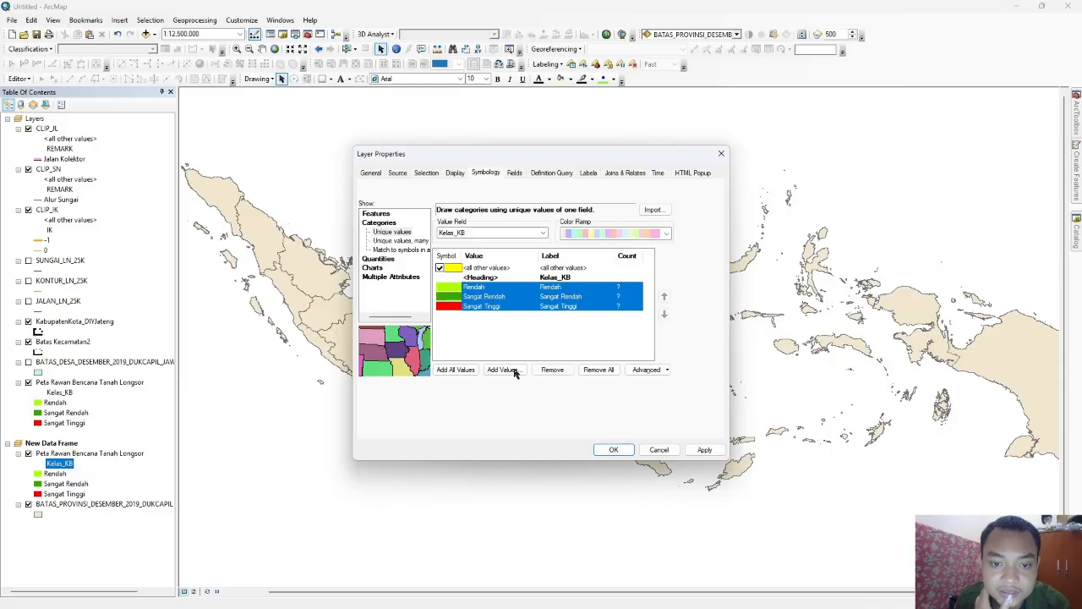
click(553, 370)
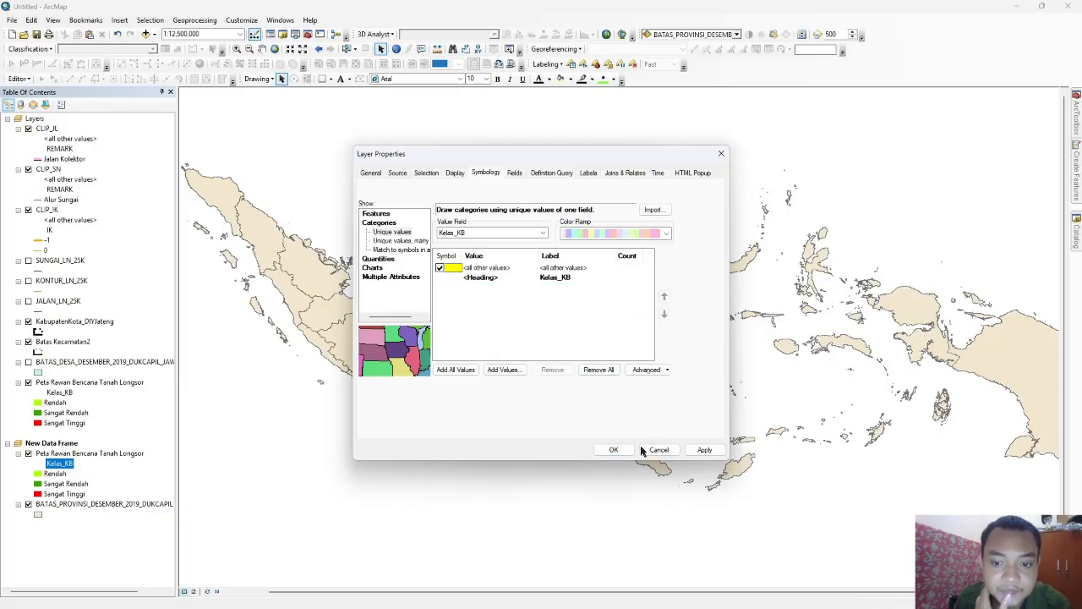
click(614, 449)
Step: Choose a green fill for the BATAS_PROVINSI_DESEMBER_2019_DUKCAPIL layer's symbol
scroll(439, 394, up, 4)
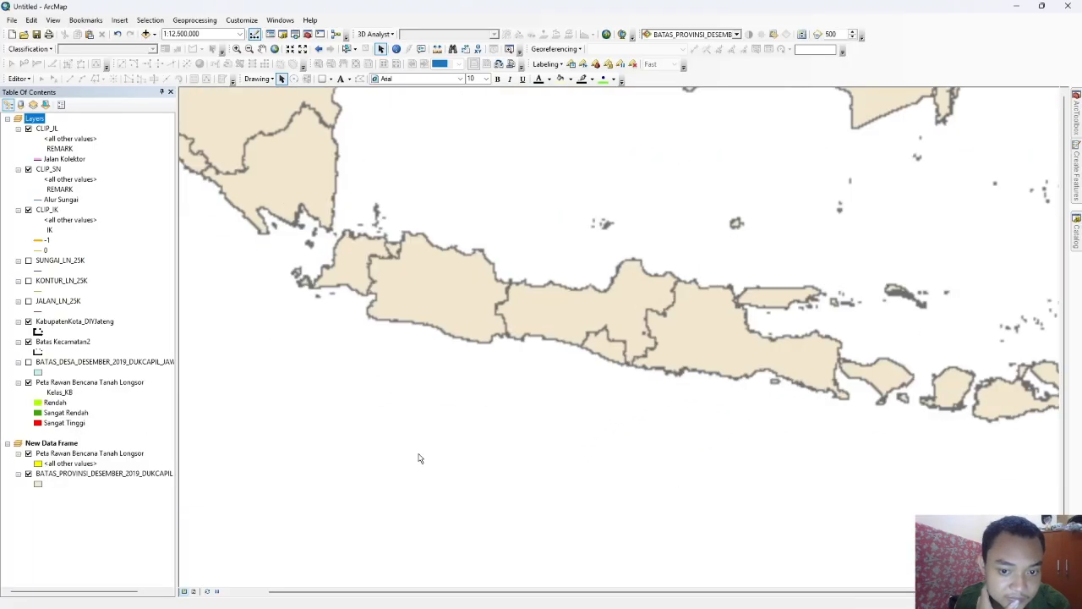
scroll(619, 380, up, 3)
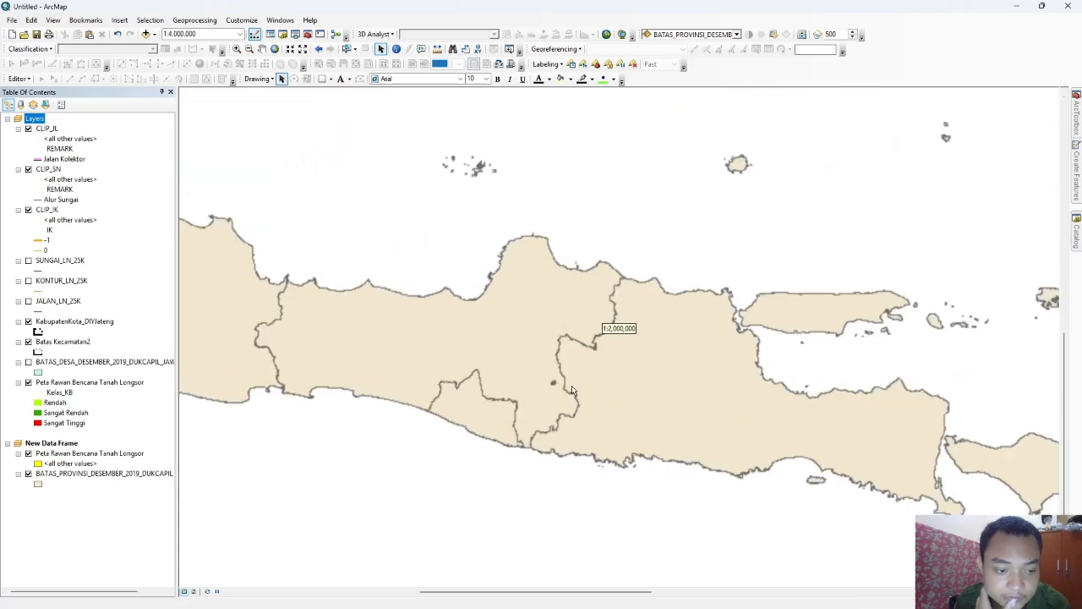
scroll(569, 390, up, 2)
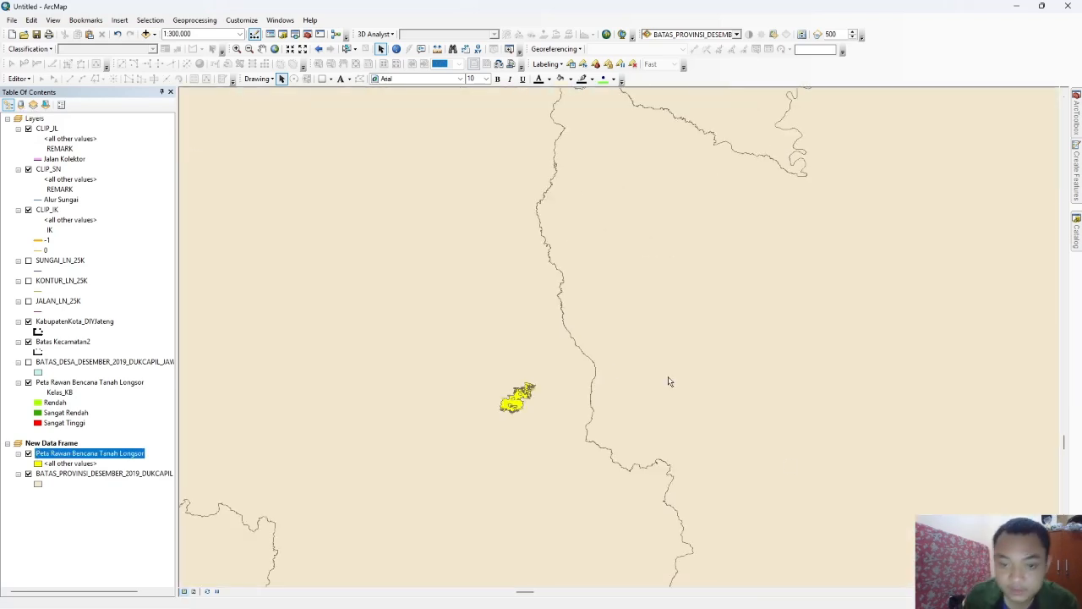
scroll(614, 367, down, 3)
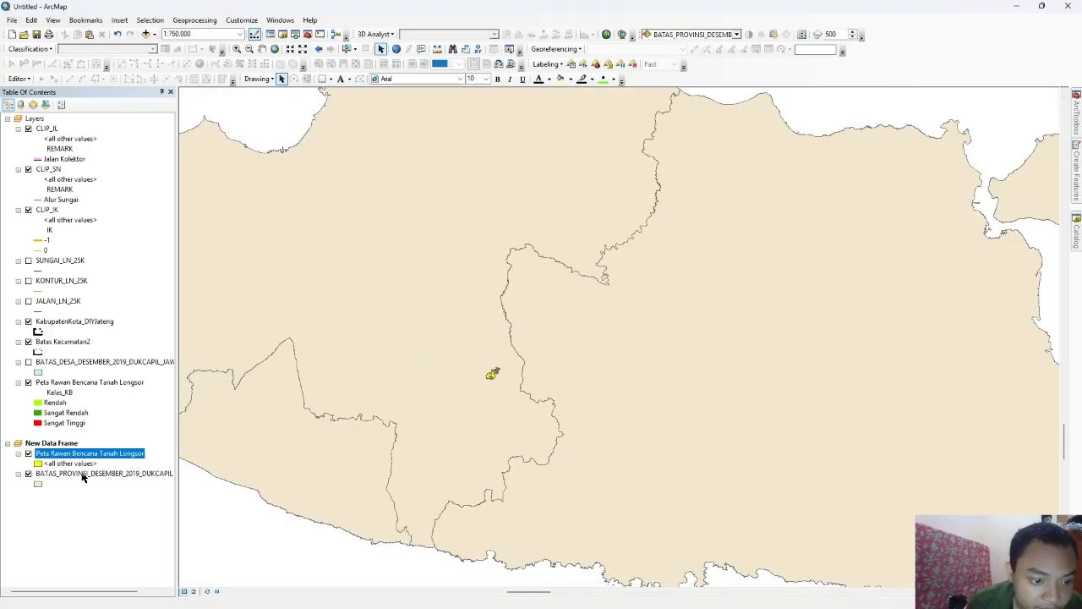
right_click(82, 476)
click(106, 467)
click(487, 172)
click(721, 153)
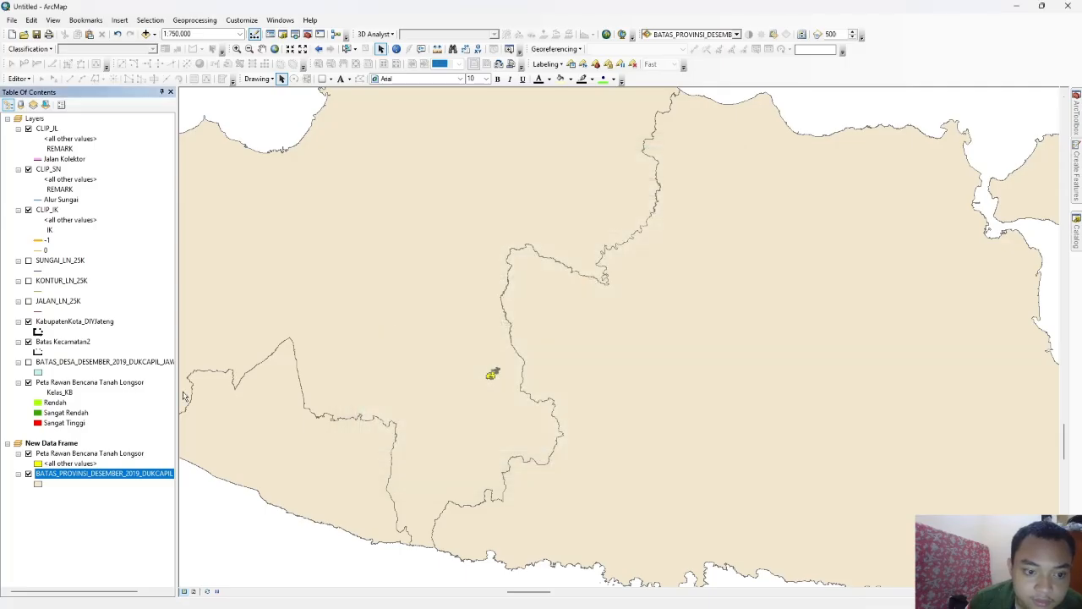
click(38, 483)
click(911, 302)
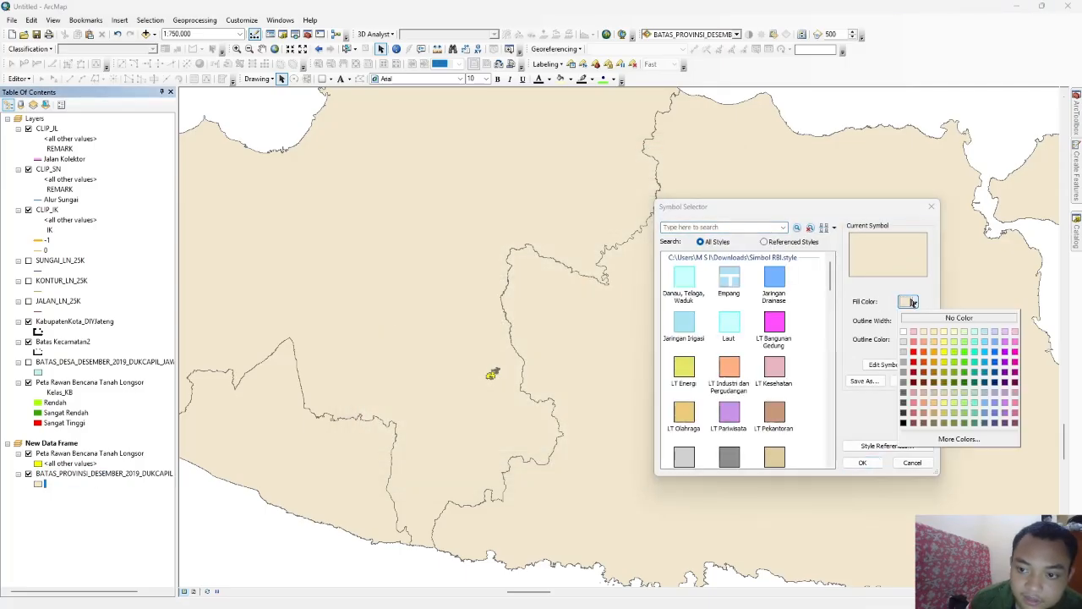
click(970, 372)
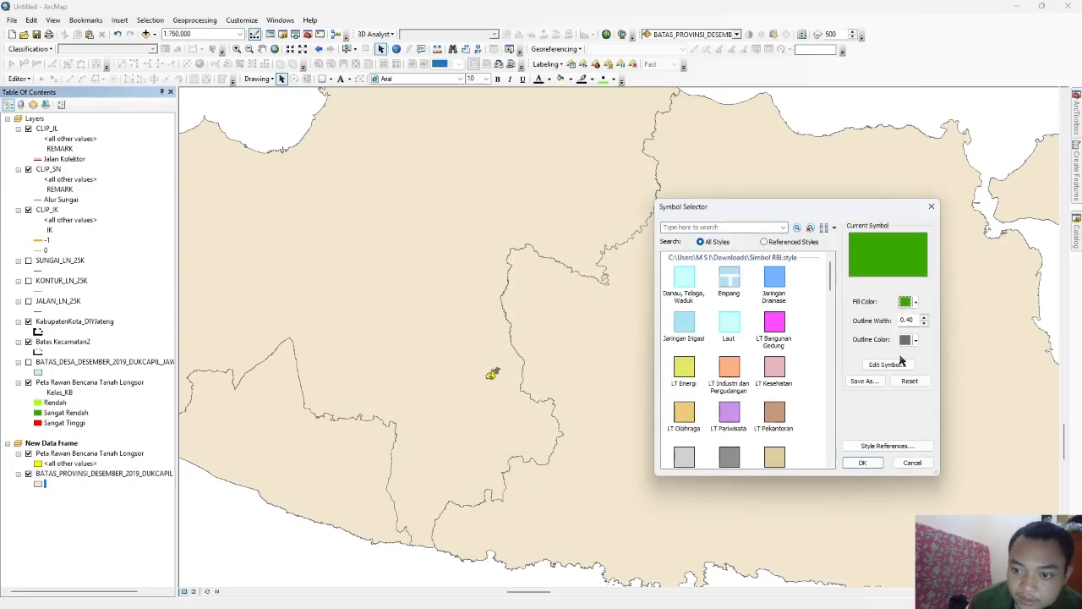
Step: Outline the province polygons with the Batas Provinsi line symbol and apply the symbol
click(884, 364)
click(792, 354)
click(703, 376)
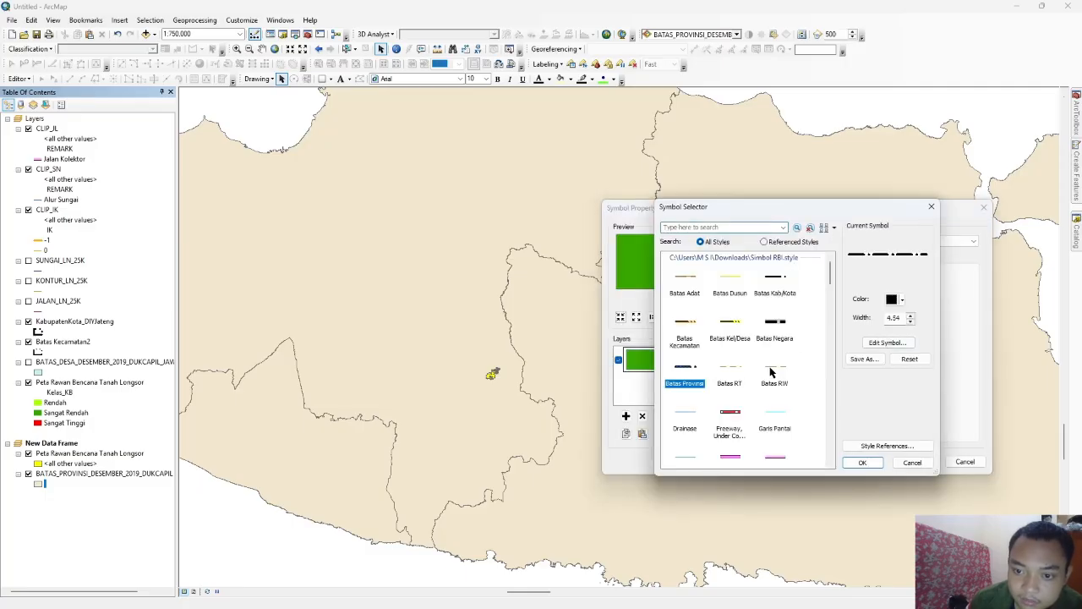
click(894, 348)
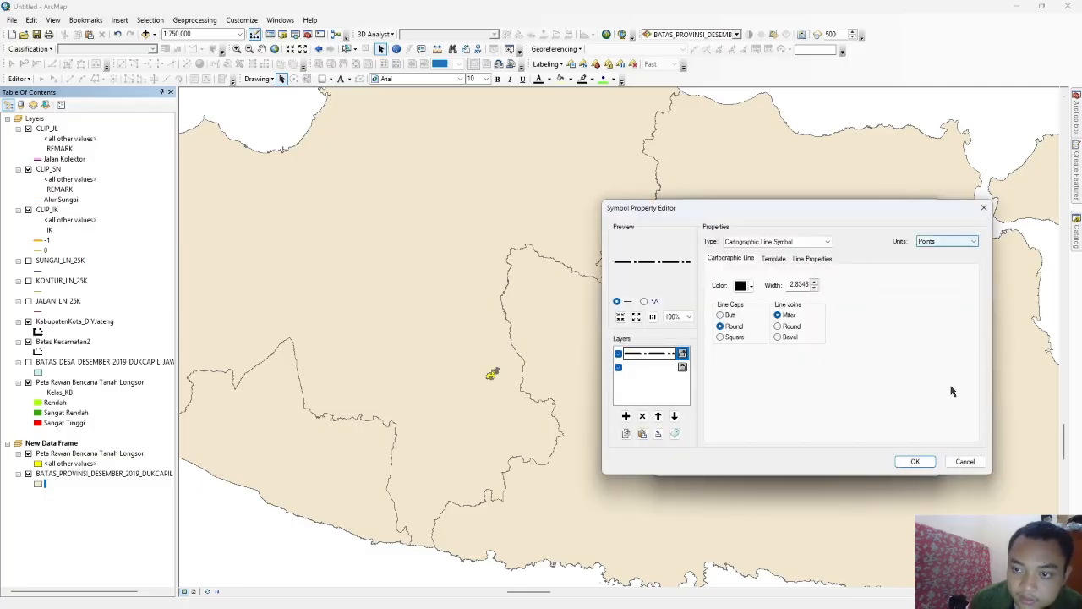
click(915, 461)
click(862, 462)
click(914, 462)
click(877, 463)
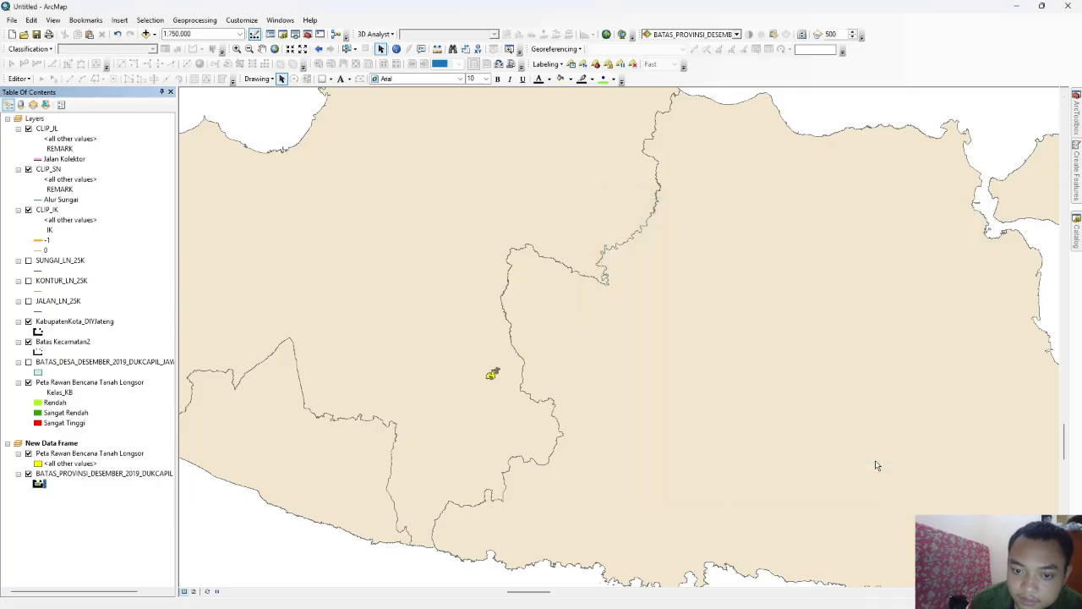
Step: Set the new data frame's background to light blue
scroll(481, 337, up, 3)
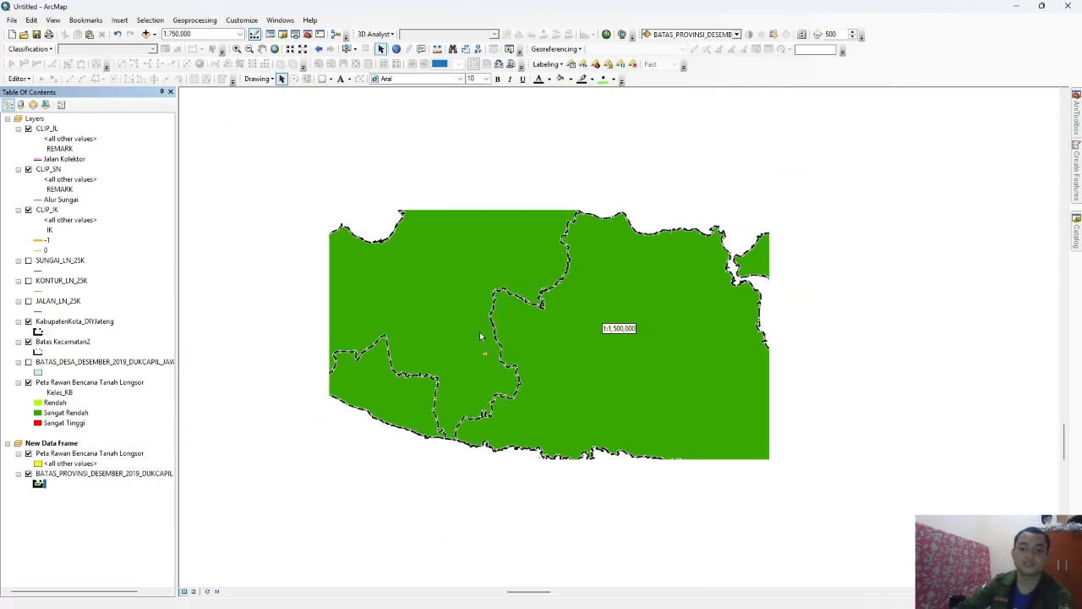
right_click(356, 184)
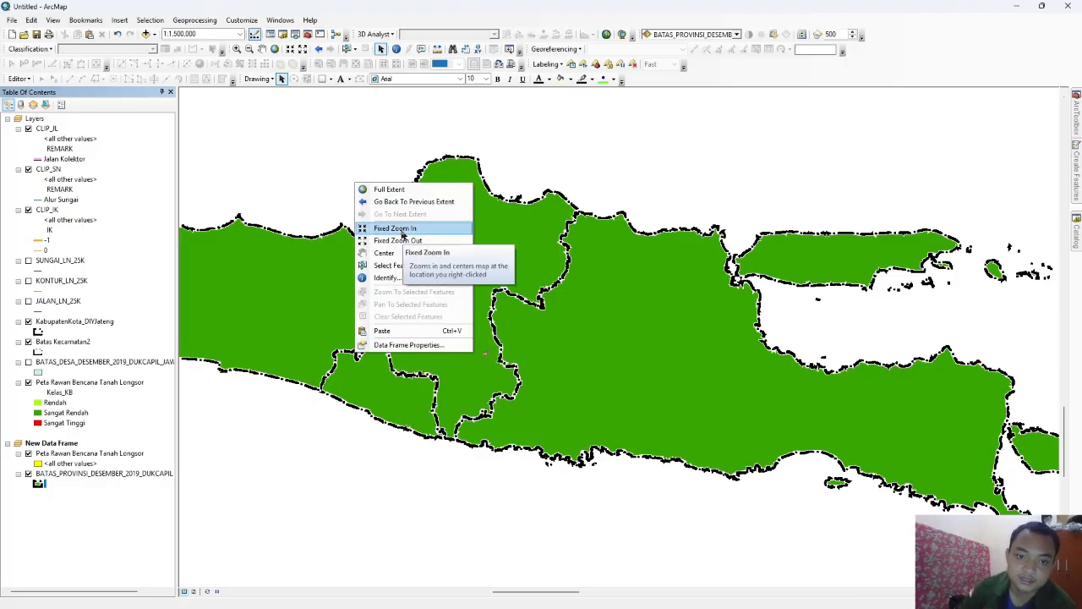
right_click(295, 140)
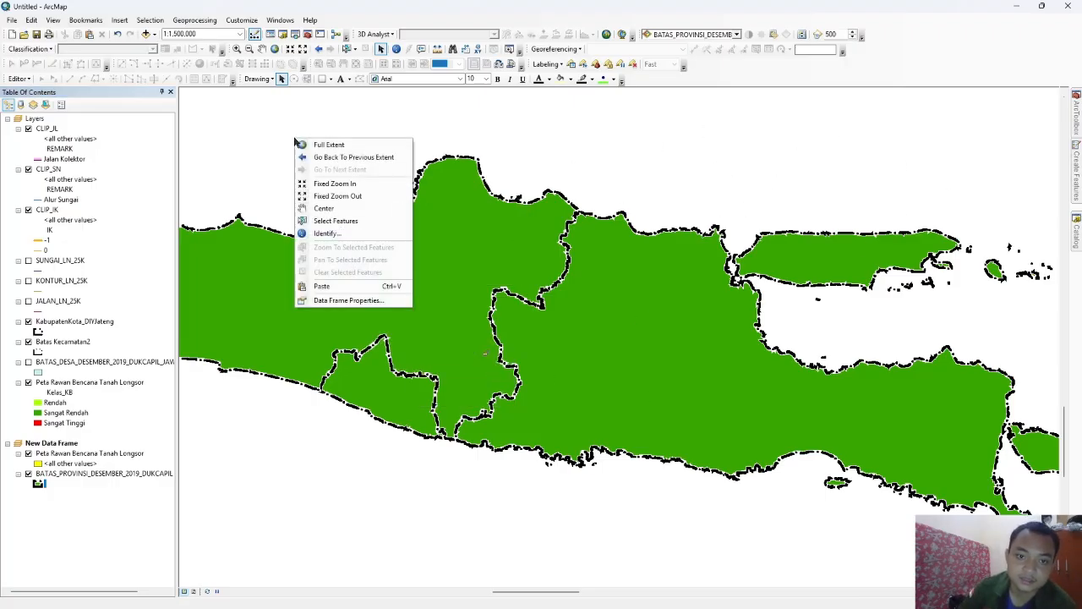
click(338, 301)
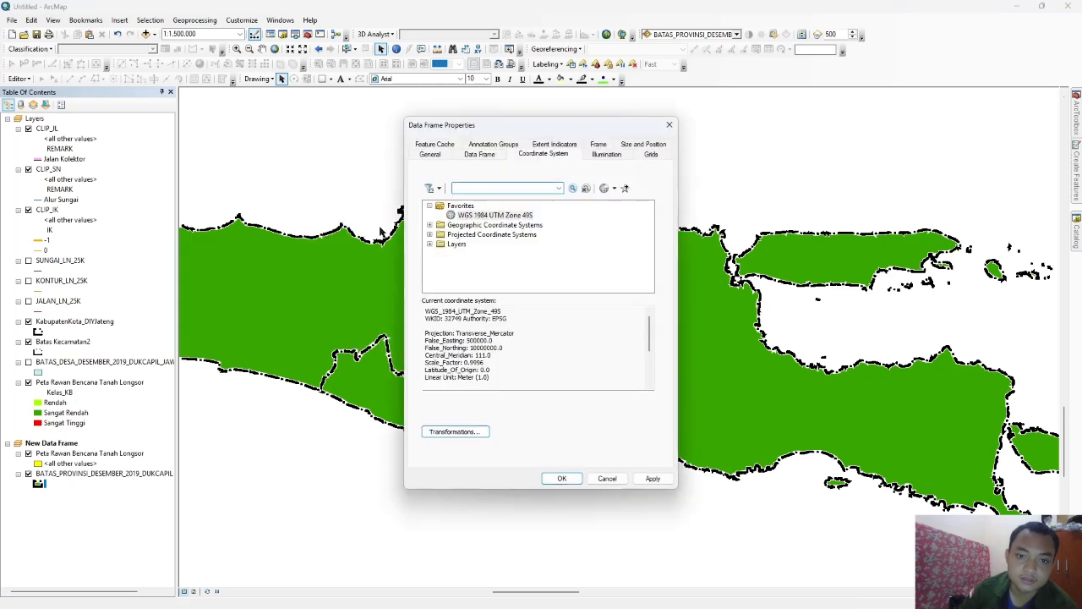
click(602, 146)
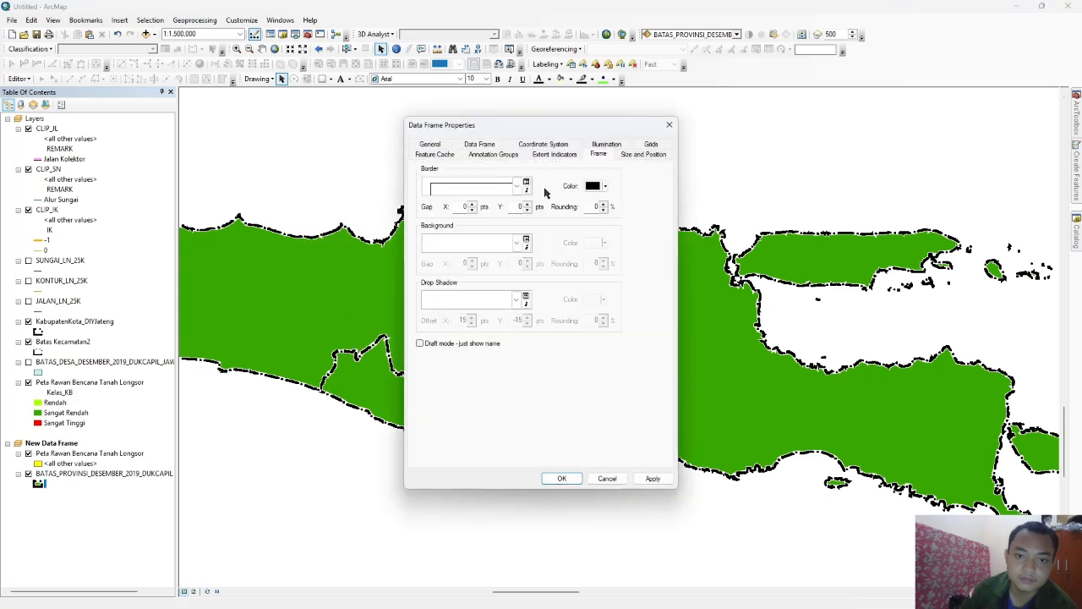
click(515, 244)
click(506, 275)
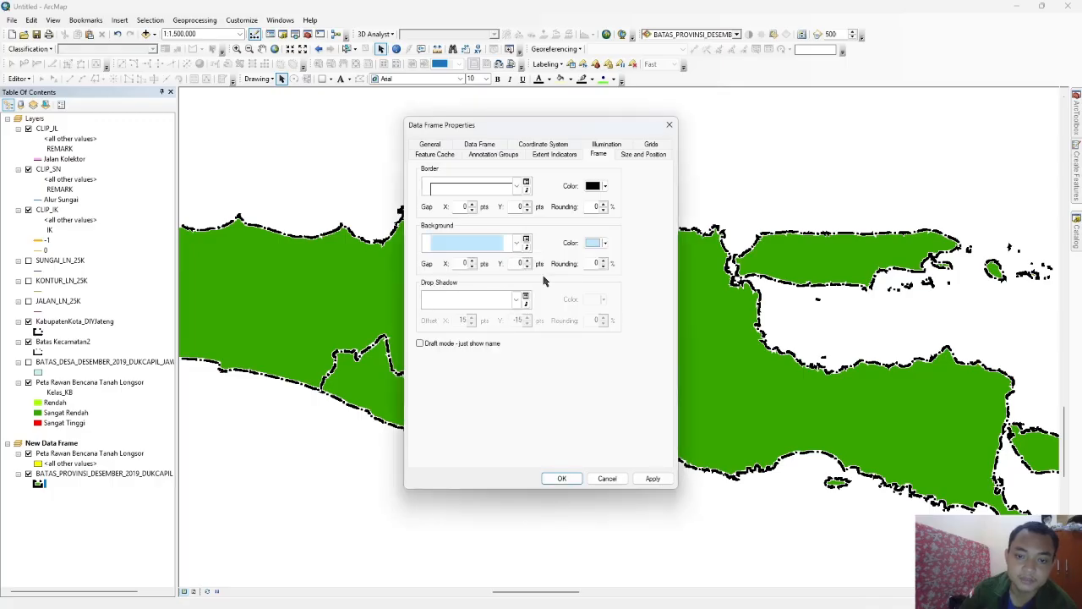
click(567, 479)
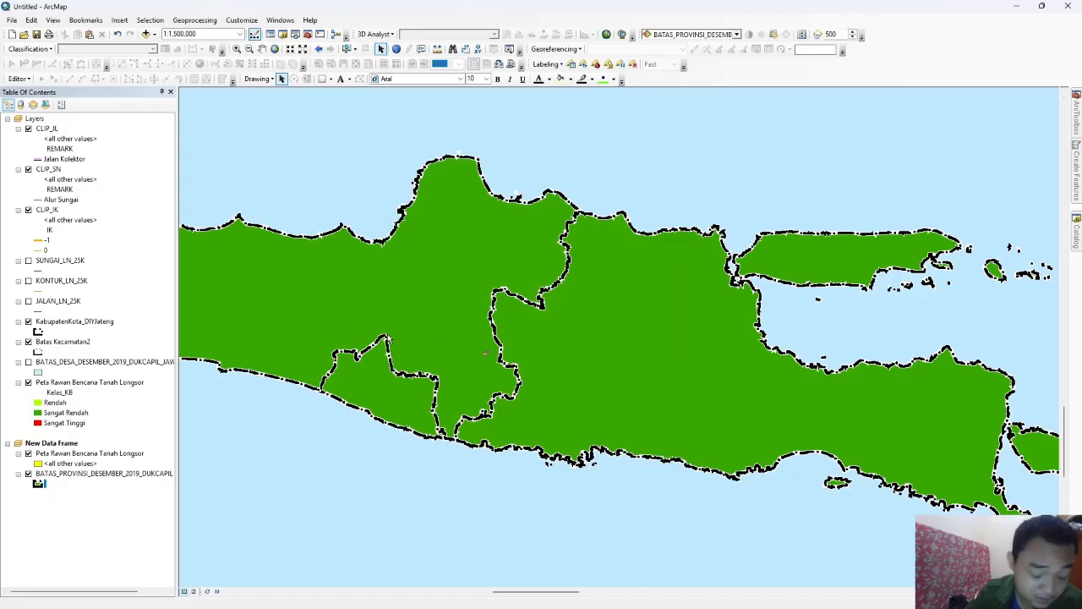
Step: Turn on labels for the province layer using the PROVINSI field, in Times New Roman size 10
right_click(92, 475)
click(119, 467)
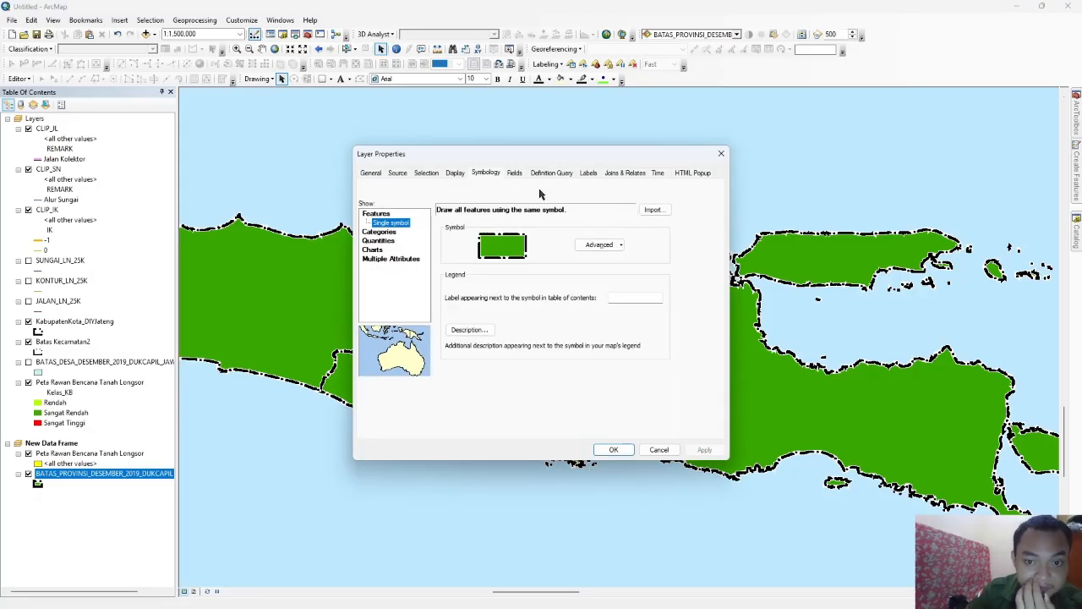
click(589, 174)
click(368, 188)
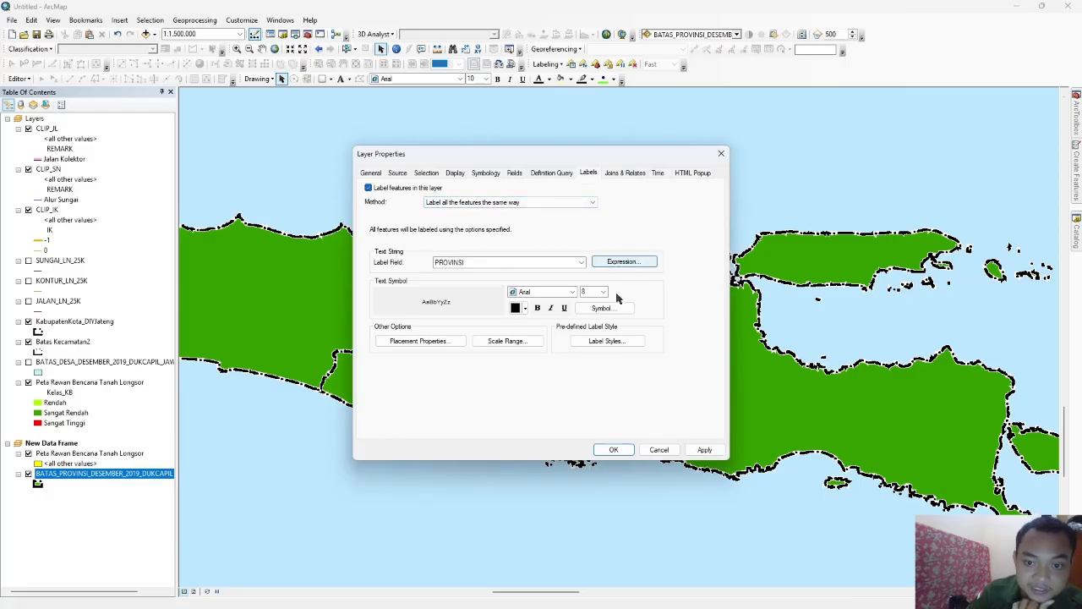
click(563, 294)
text(ti)
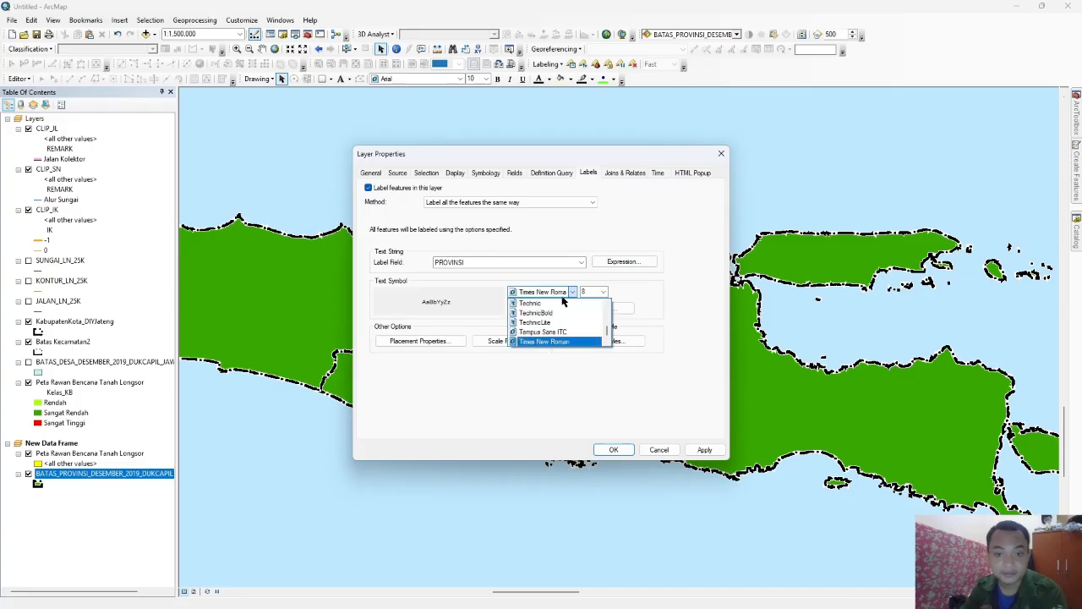
click(564, 341)
click(603, 292)
click(597, 317)
Step: Add a halo mask of size 2 to the province labels, check their placement properties and apply the label settings
click(608, 311)
click(898, 391)
click(891, 257)
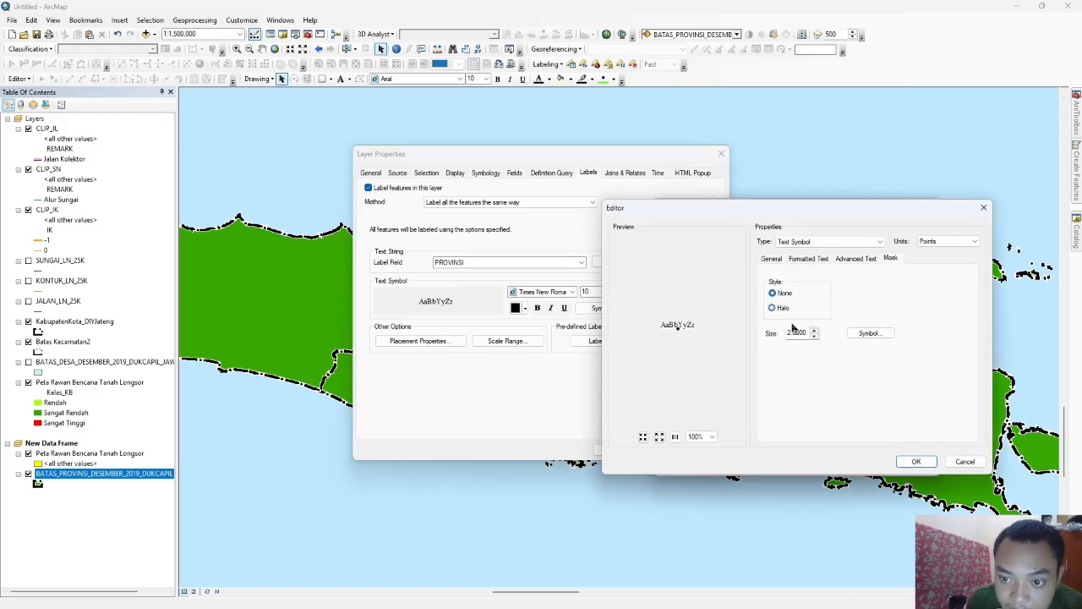
click(919, 464)
click(902, 461)
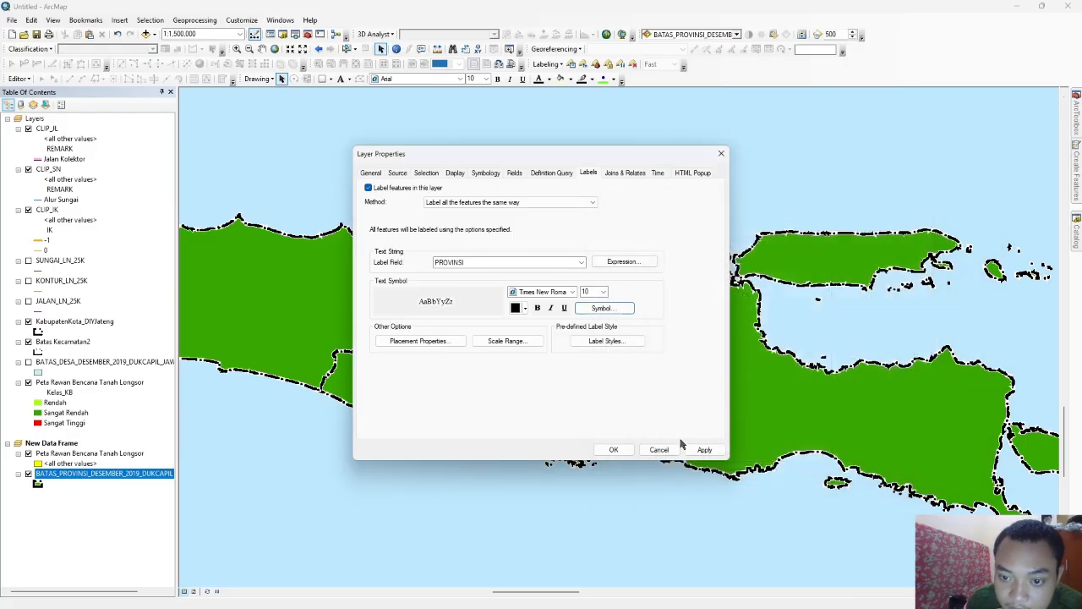
click(418, 341)
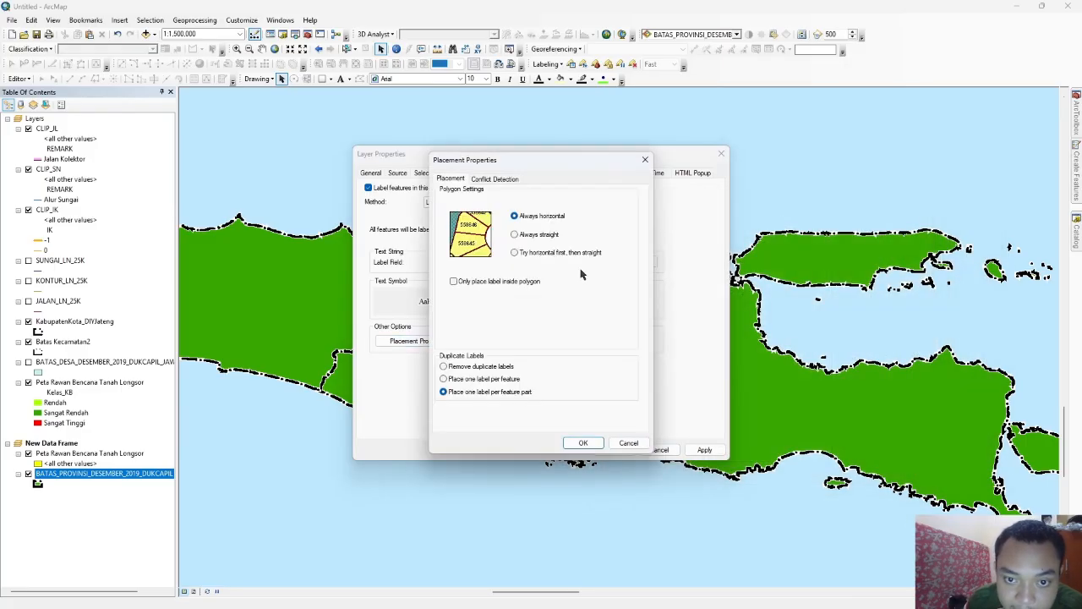
click(583, 442)
click(700, 450)
click(614, 450)
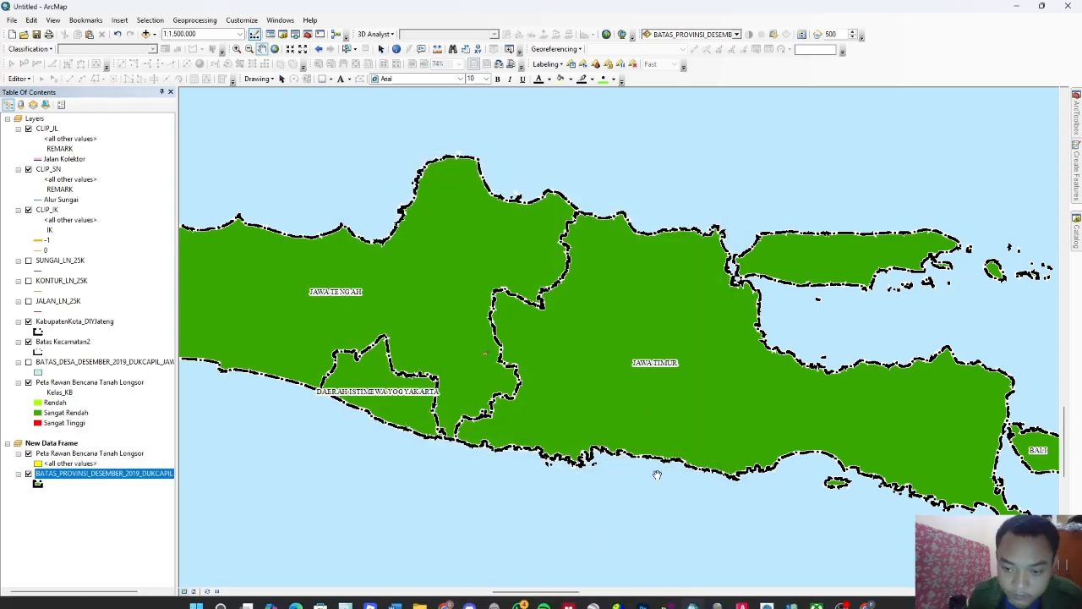
Step: Frame Java and its neighbouring provinces in the inset data frame and switch to the page layout
drag(500, 323, 616, 408)
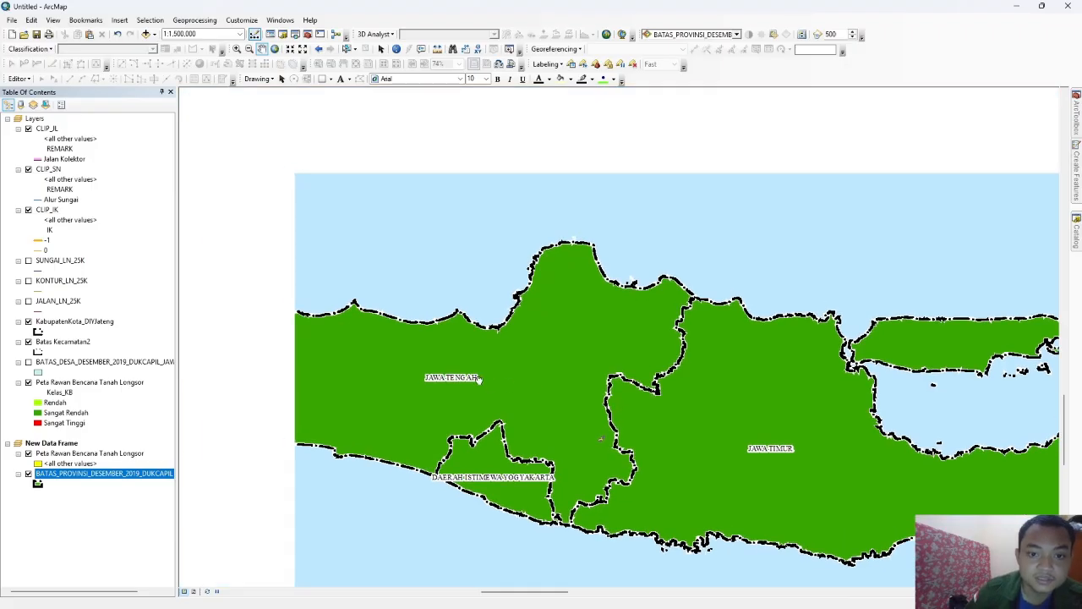
scroll(489, 383, up, 2)
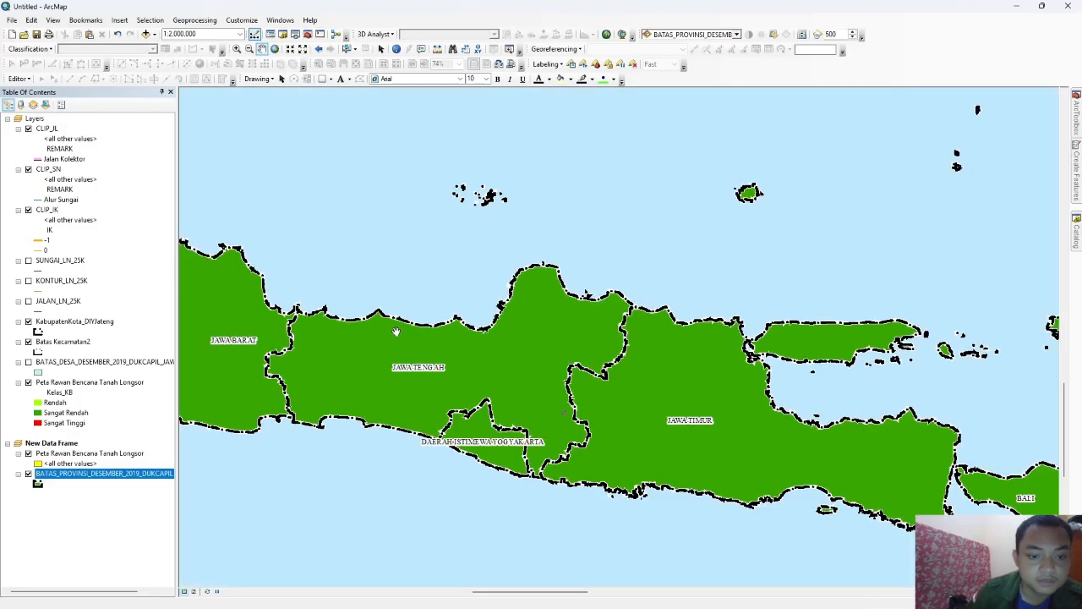
click(195, 592)
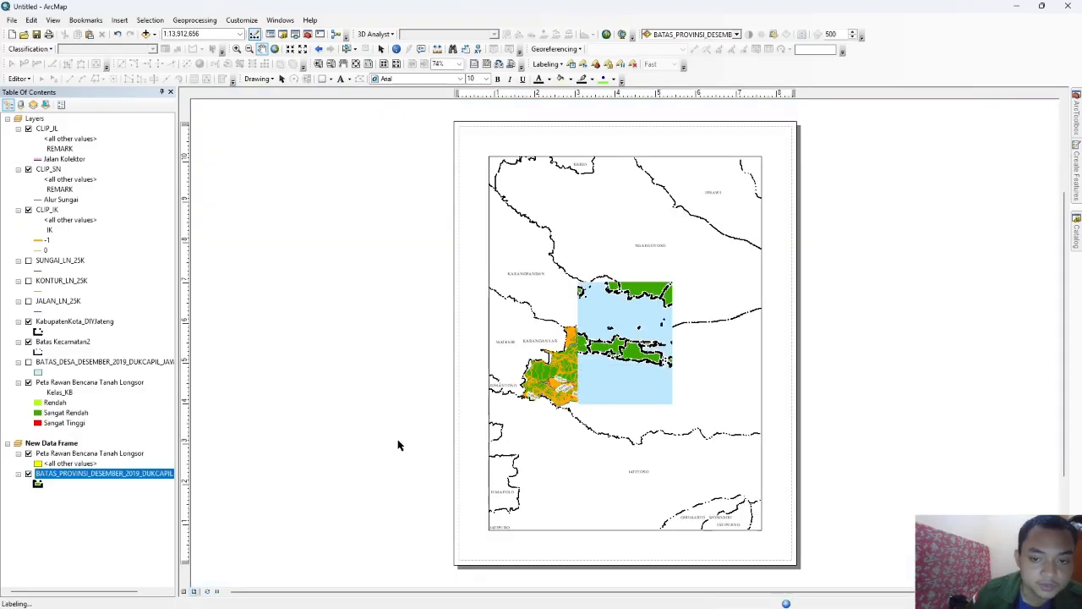
Step: Set up the page for the Microsoft Print to PDF printer with A3 paper in landscape orientation
right_click(642, 146)
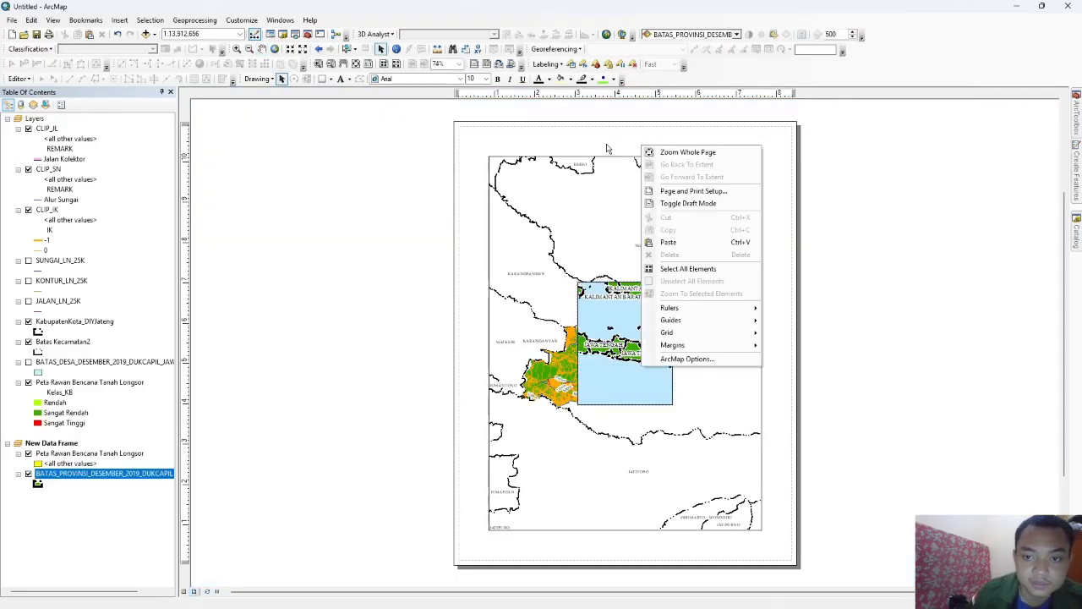
click(689, 191)
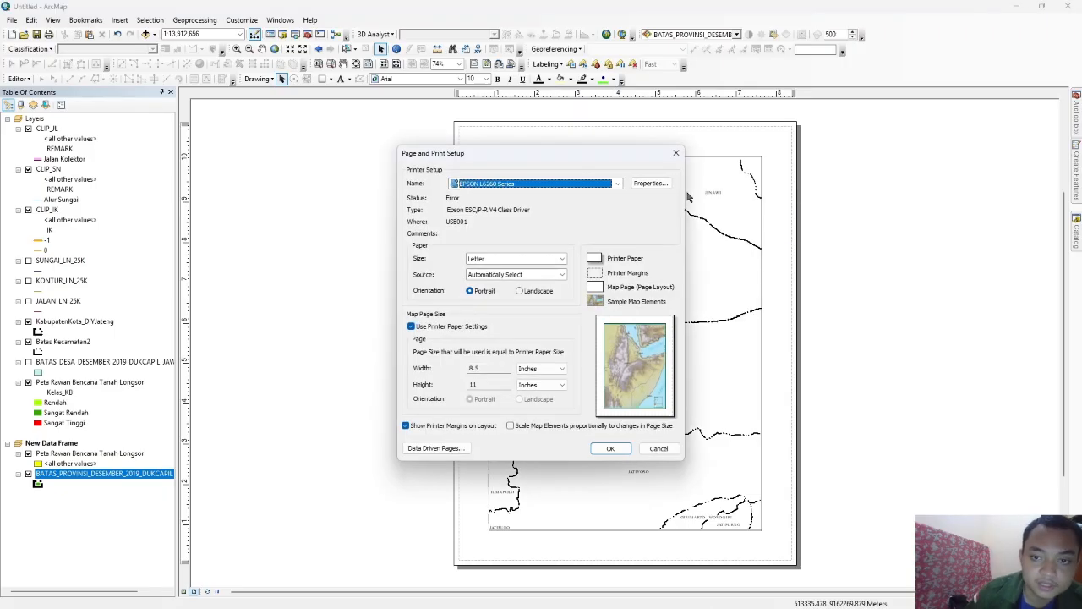
click(617, 184)
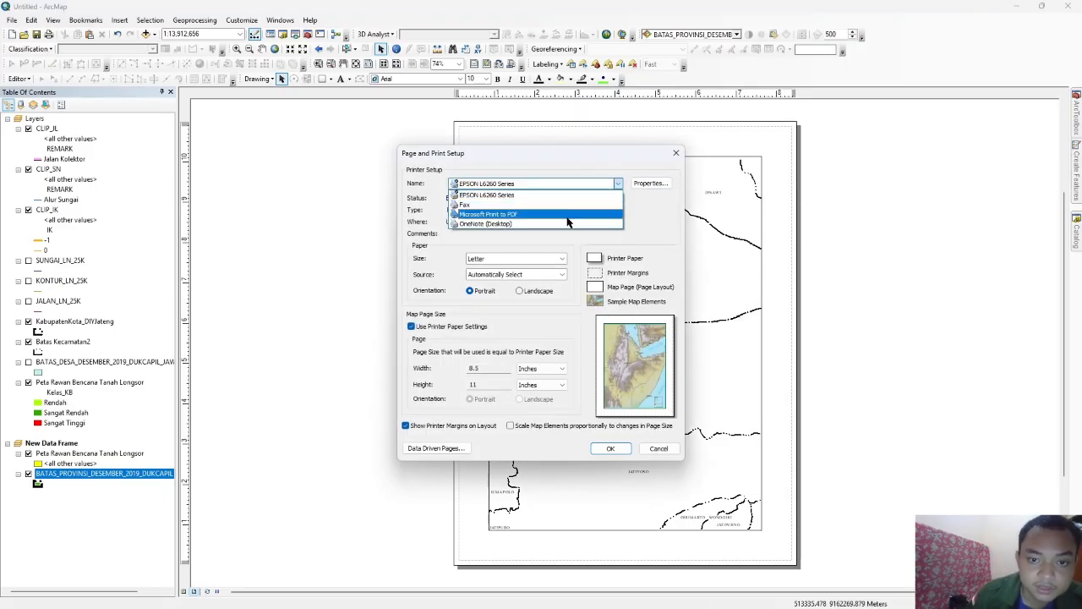
click(568, 216)
click(560, 259)
scroll(548, 295, down, 3)
scroll(546, 296, up, 6)
click(488, 281)
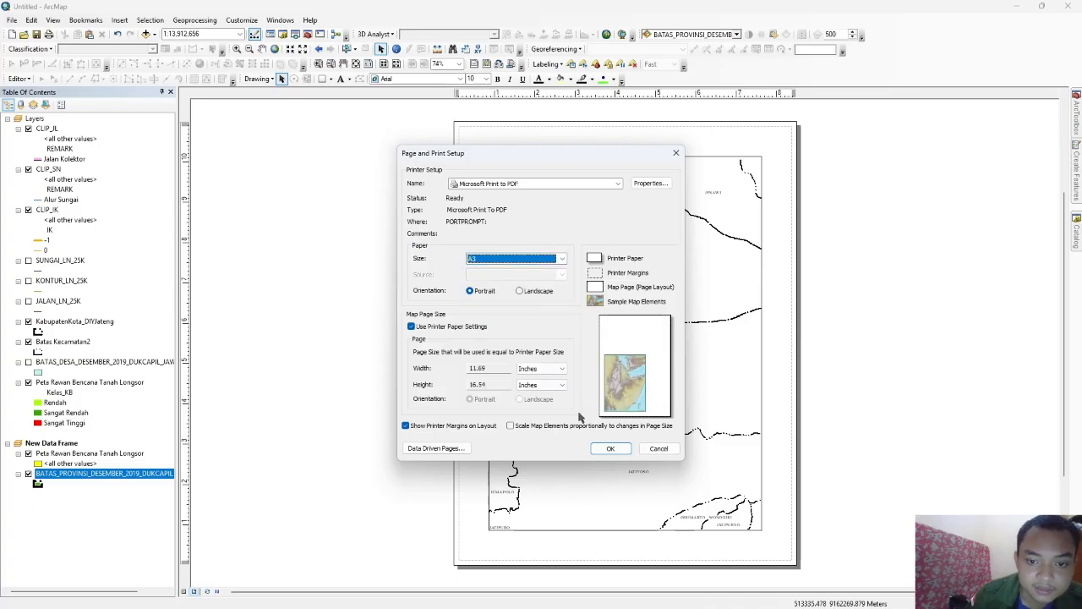
click(412, 327)
click(412, 327)
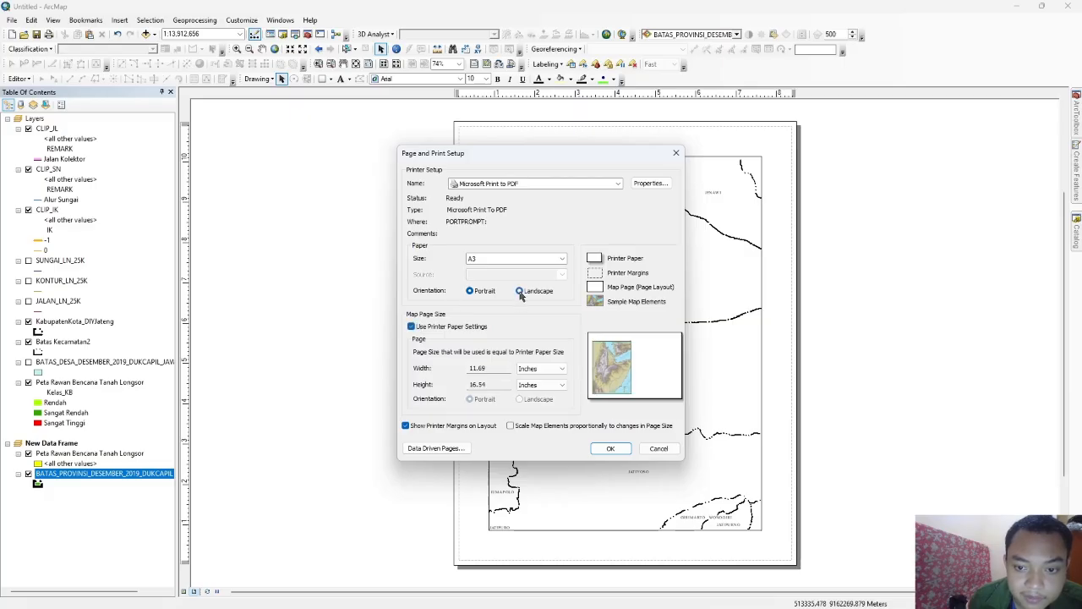
click(609, 448)
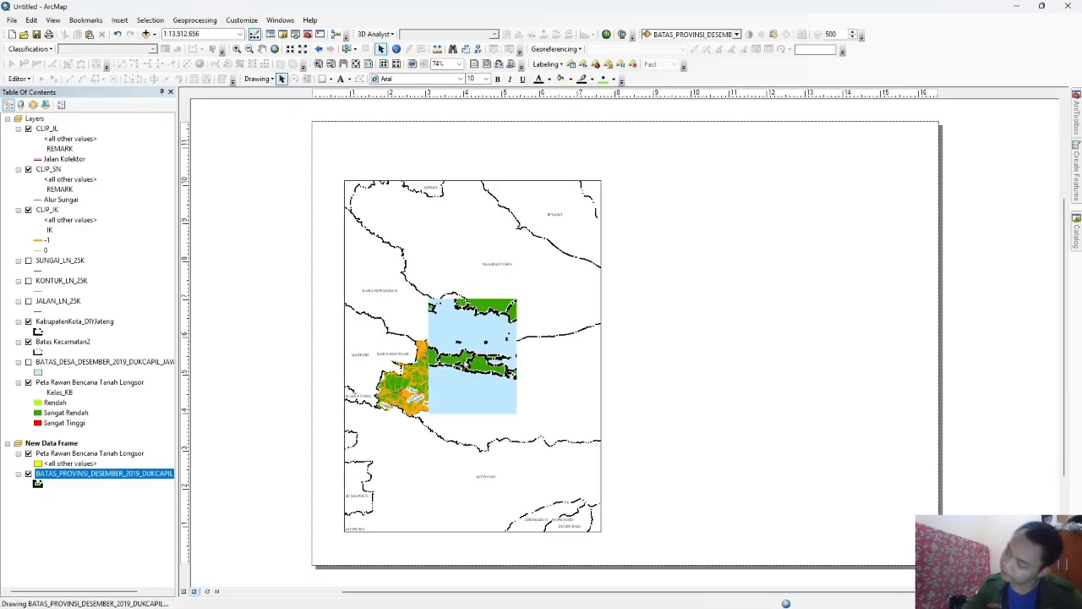
Step: Move the province inset to the page's lower-right area and set the layout ruler units to centimeters
drag(470, 362, 840, 456)
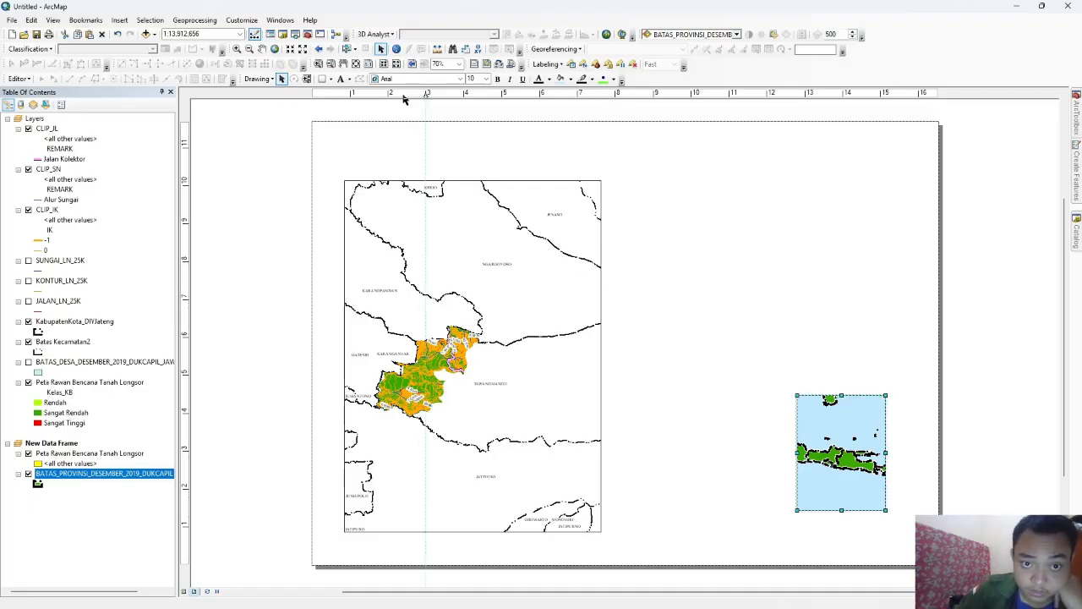
right_click(403, 99)
click(451, 162)
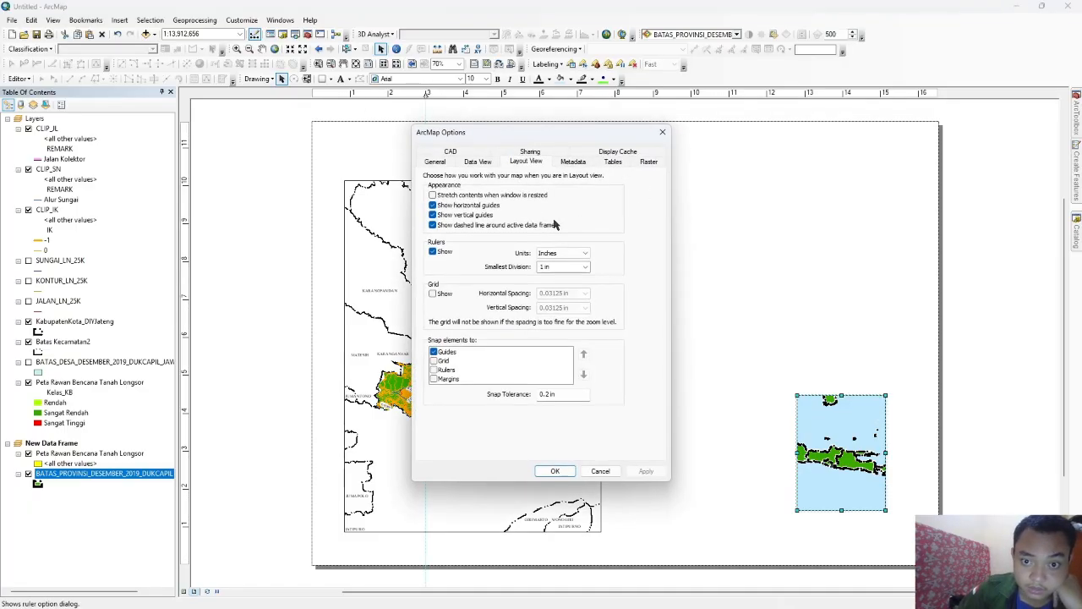
click(578, 252)
click(558, 272)
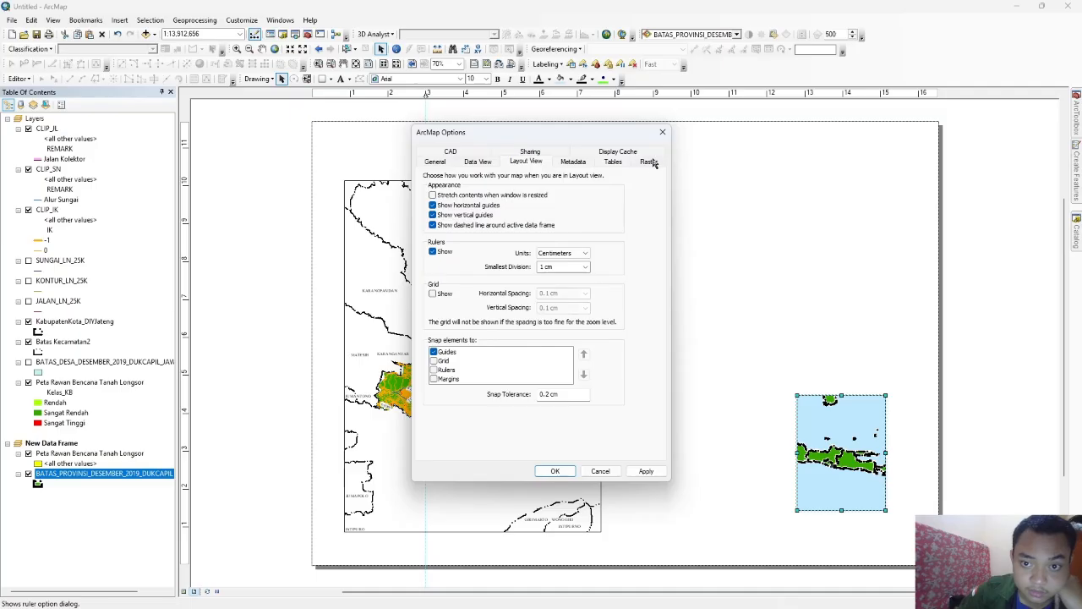
click(647, 472)
click(555, 471)
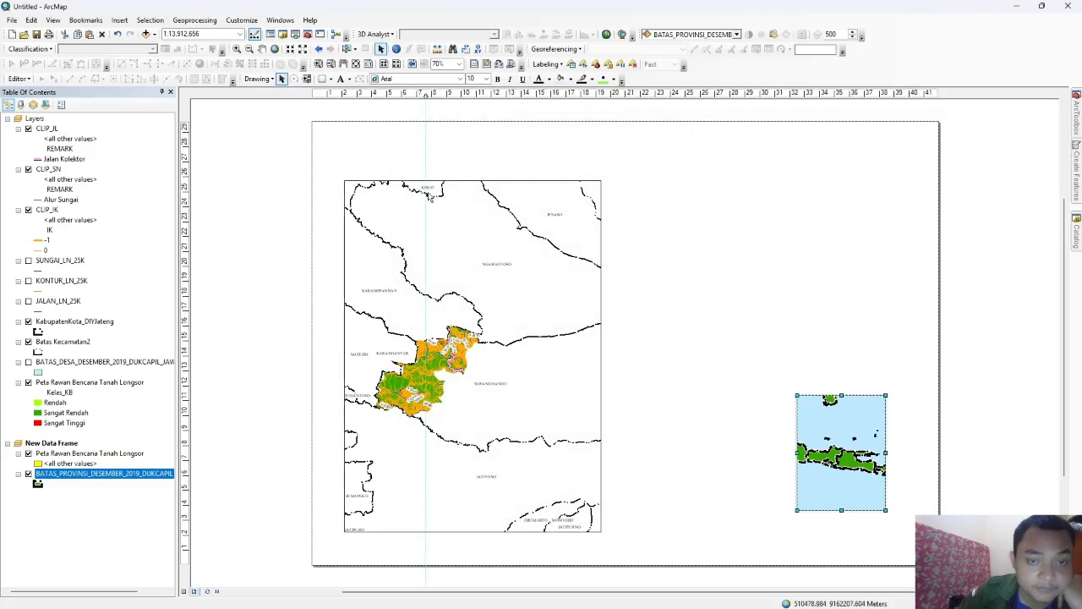
Step: Place border guides: vertical ones at 3, 4, 41 and 40 cm, and horizontal ones at 29, 28, 1 and 2 cm
drag(425, 95, 360, 98)
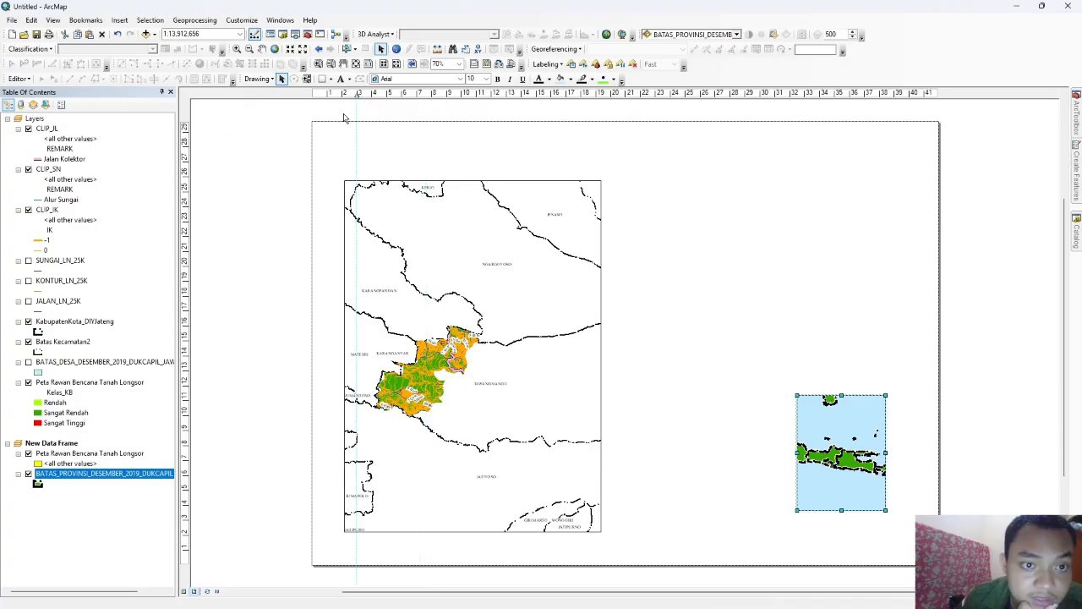
click(371, 96)
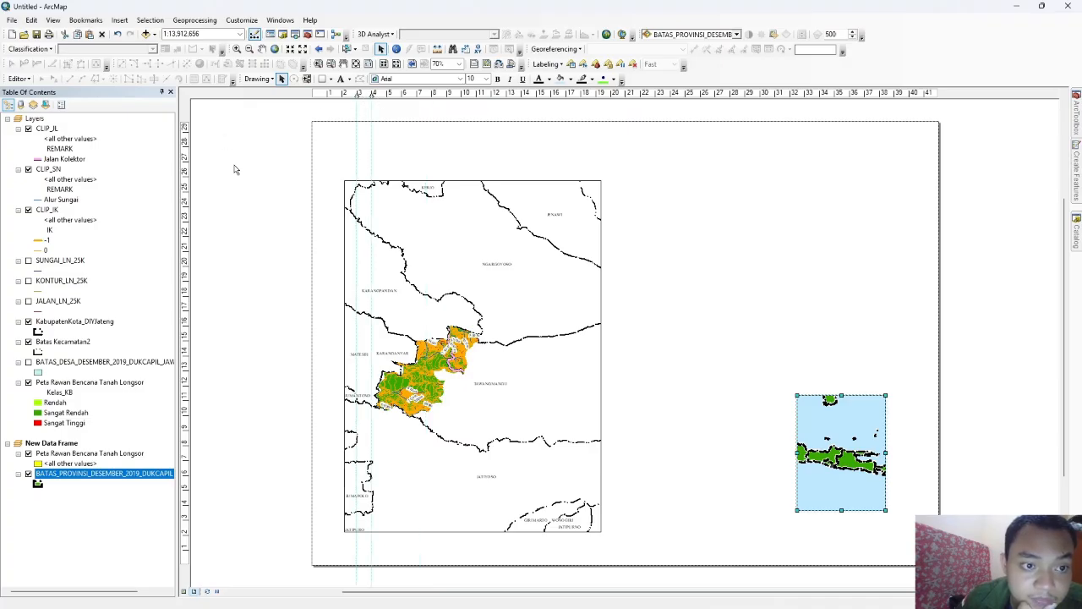
click(185, 119)
drag(186, 117, 187, 132)
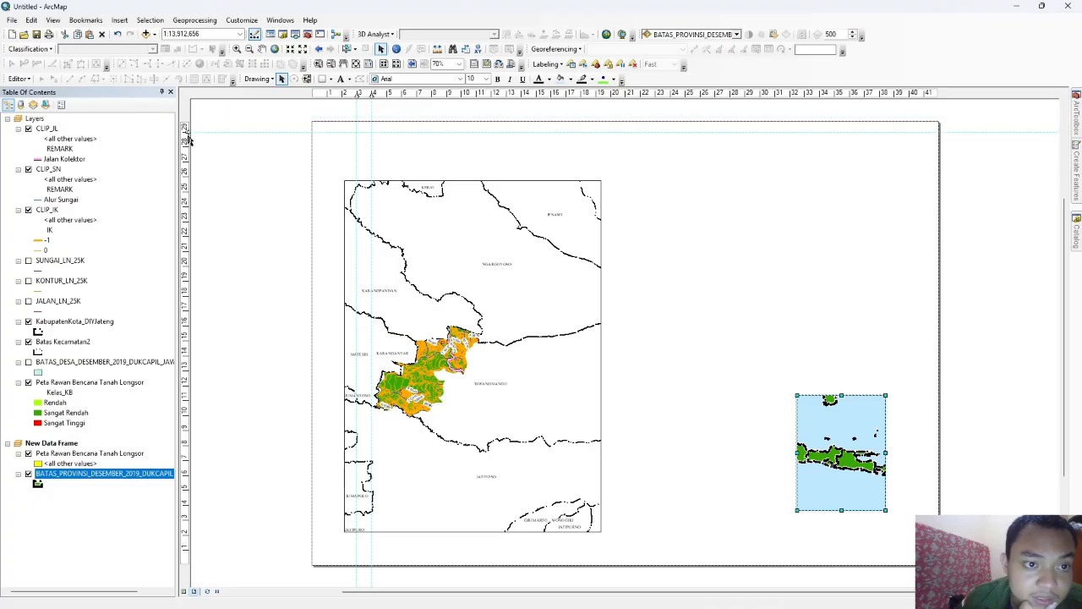
click(187, 146)
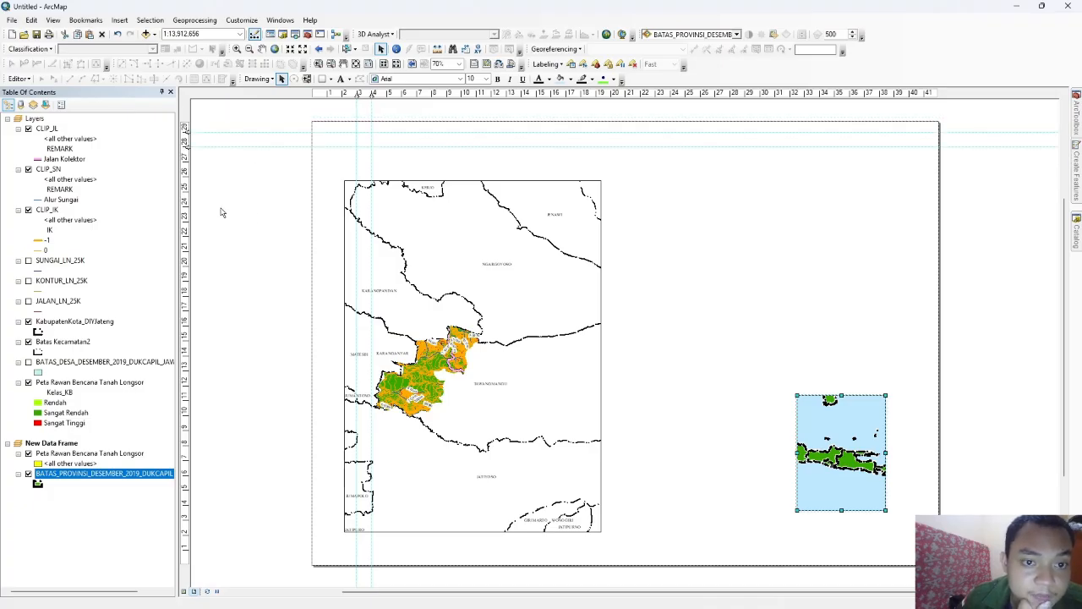
click(187, 550)
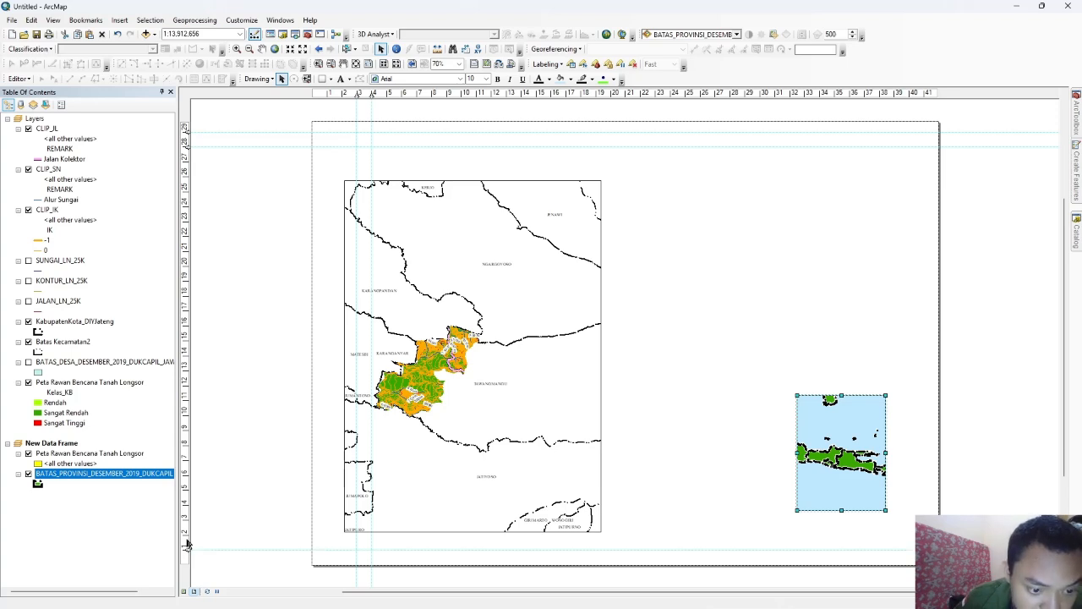
click(187, 534)
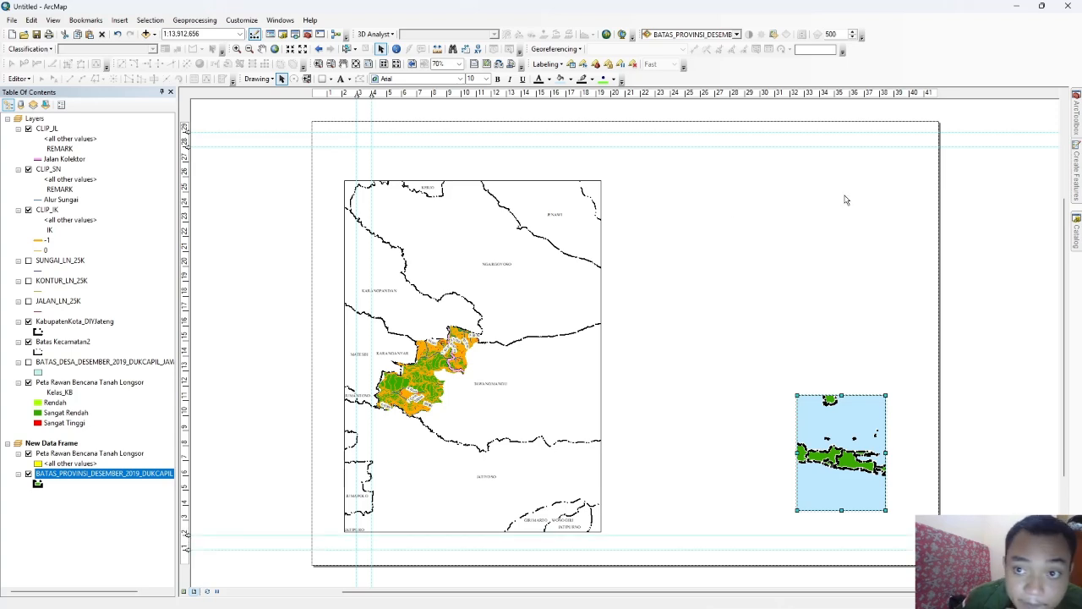
mouse_move(925, 95)
mouse_down()
mouse_move(935, 95)
mouse_move(924, 96)
mouse_up()
click(910, 94)
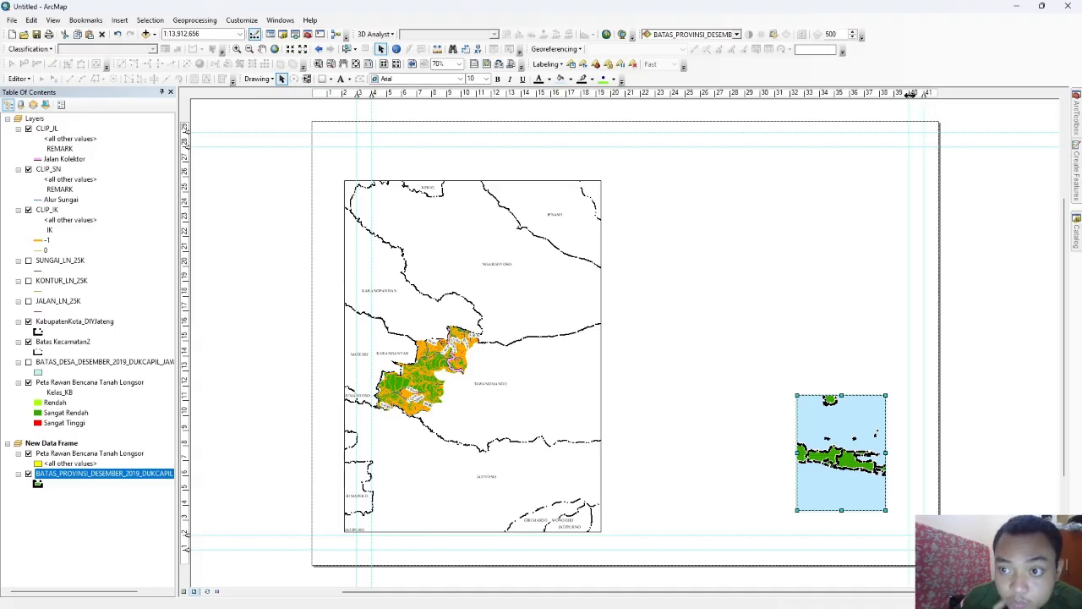
Step: Add vertical guides at 31 and 30 cm to separate the main map from the side column
click(775, 95)
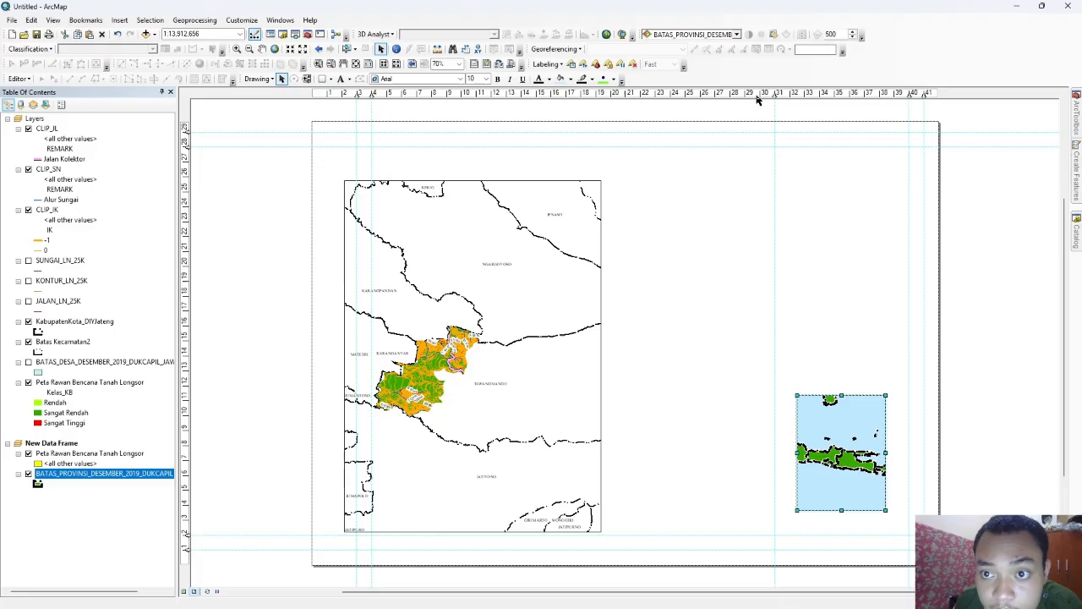
drag(761, 95, 761, 95)
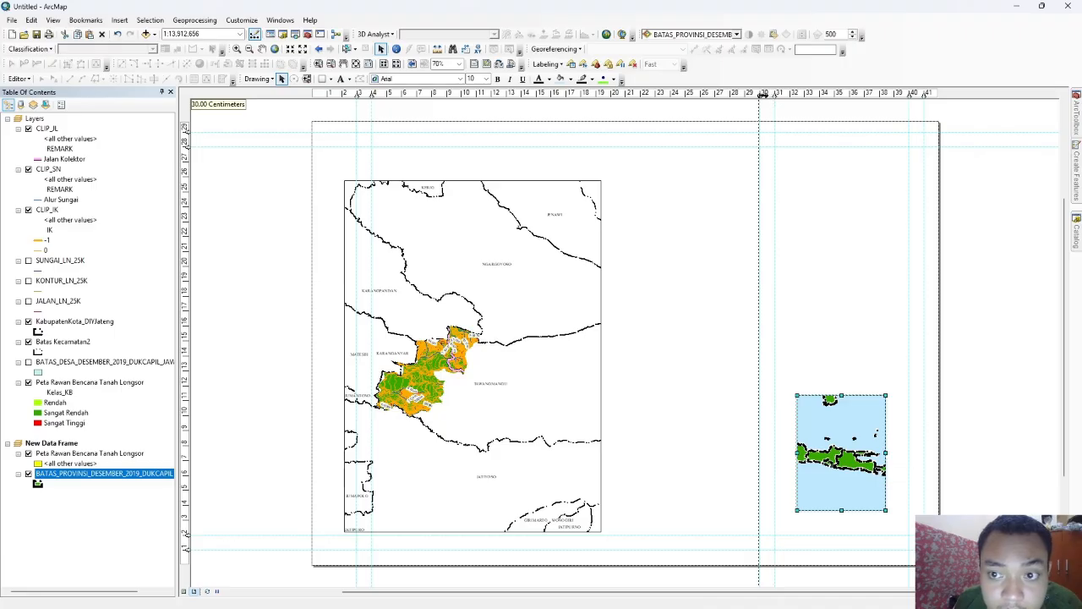
drag(762, 95, 761, 96)
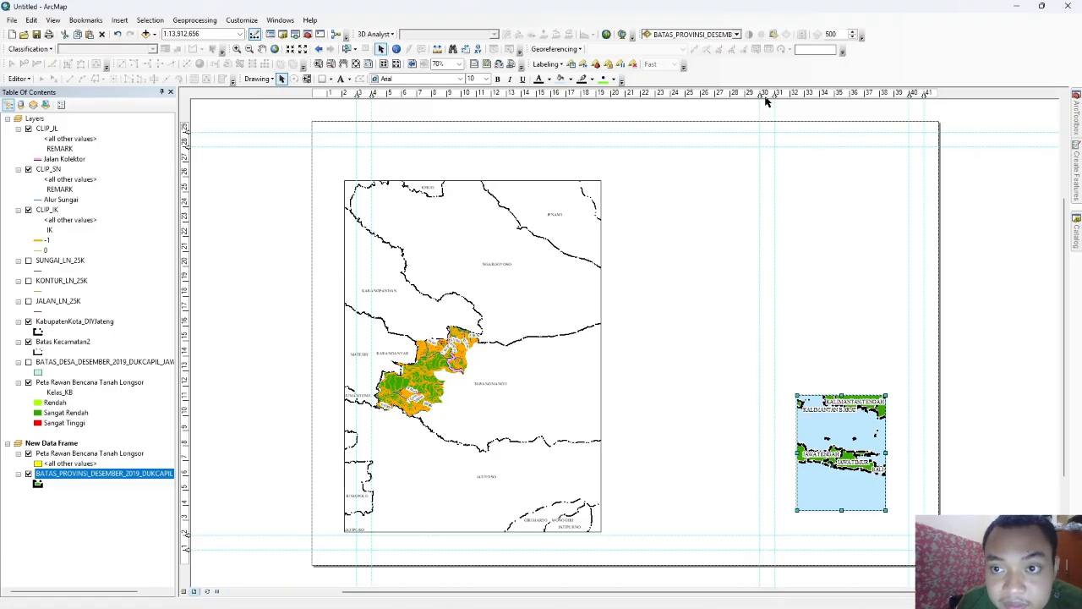
Step: Set the rulers' smallest division to 1/10 cm and place vertical guides at 30.5 and 29.5 cm, reusing the 30 cm guide
right_click(757, 99)
click(772, 159)
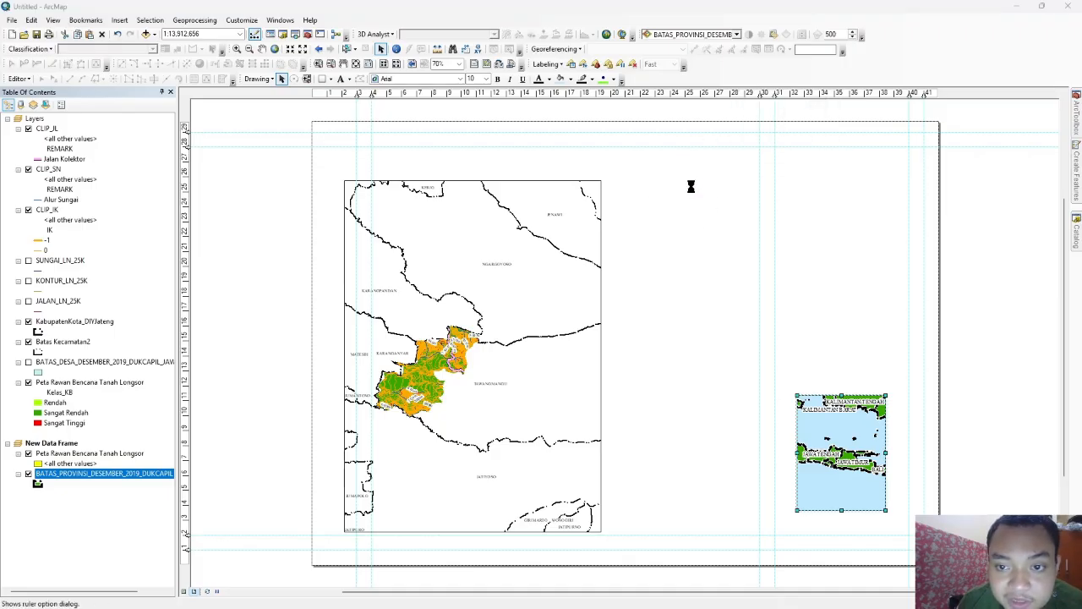
click(563, 266)
click(546, 282)
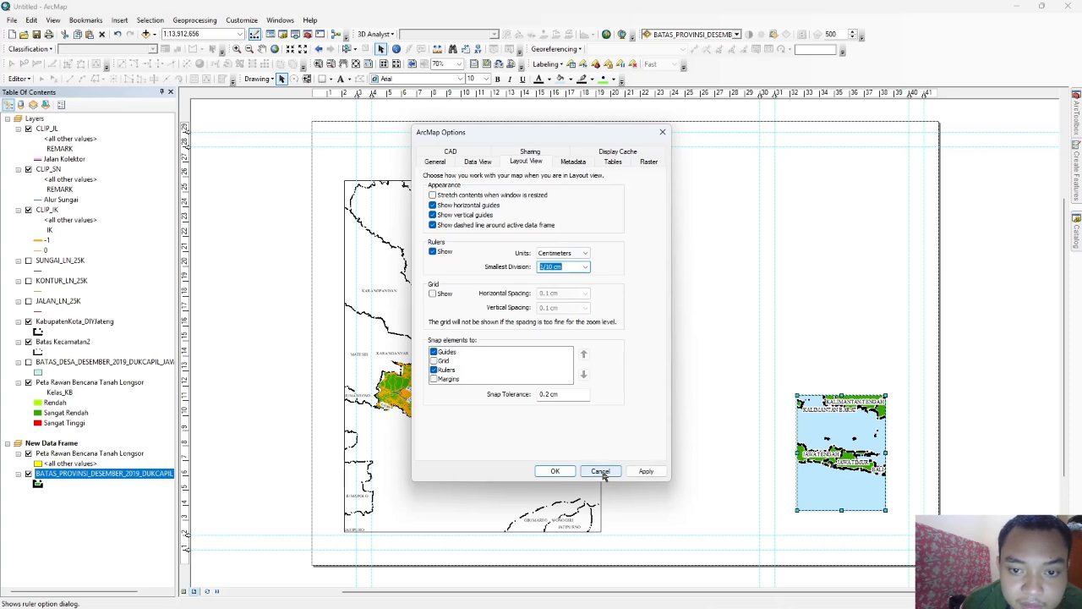
click(646, 471)
click(554, 471)
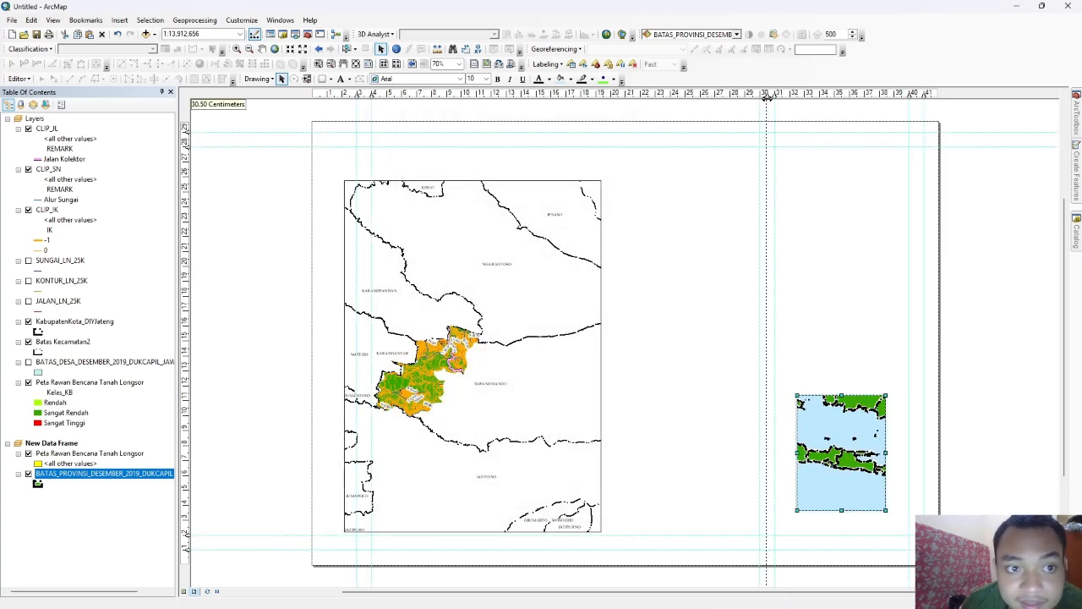
click(766, 96)
click(754, 97)
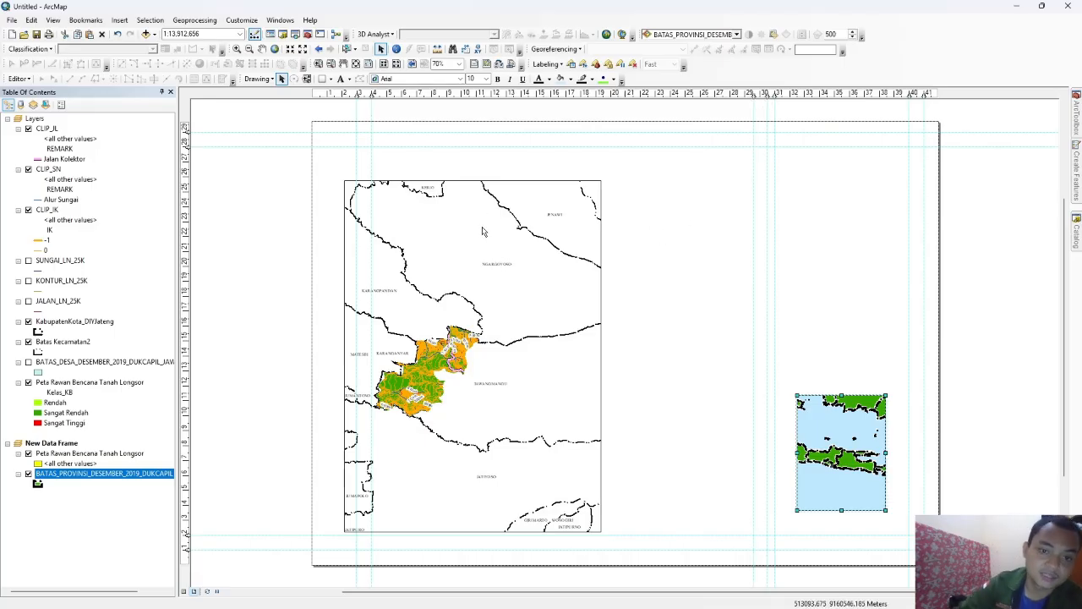
Step: Snap the main data frame to the inner guides, filling the area from 4 to 29.5 cm across and 2 to 28 cm high
click(489, 284)
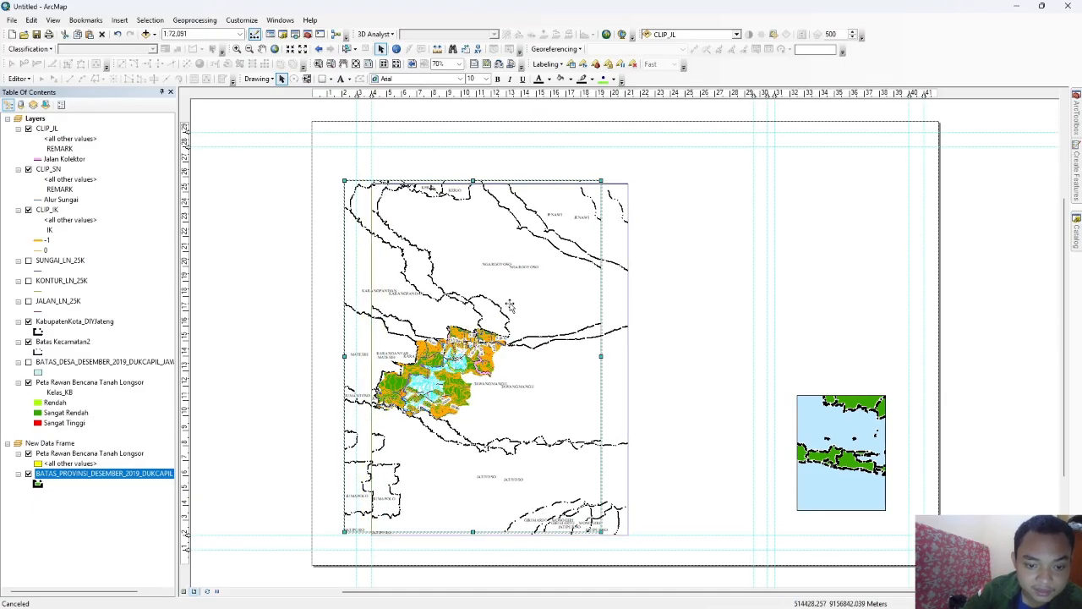
drag(509, 303, 535, 305)
drag(498, 183, 499, 147)
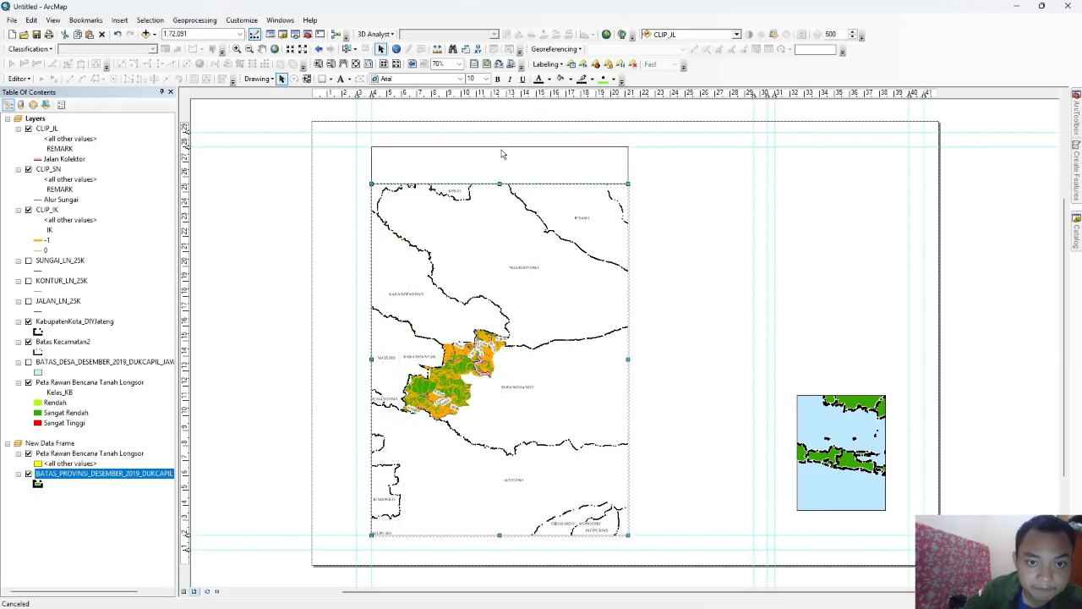
drag(629, 341, 754, 338)
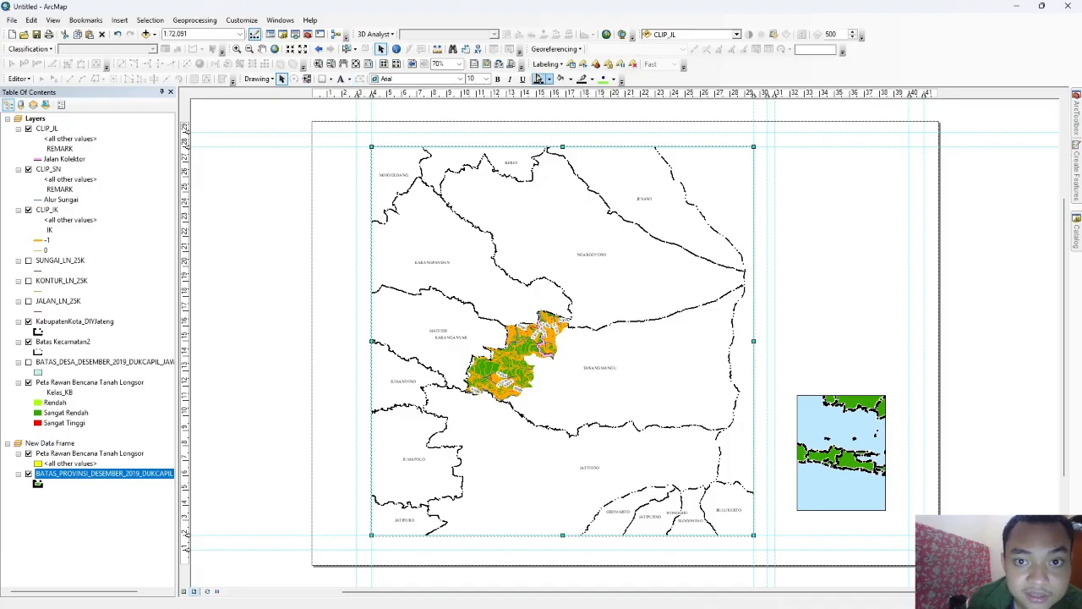
Step: Draw a rectangle about 27.5 by 28 cm around the main data frame on the outer guides and remove its fill color
click(322, 78)
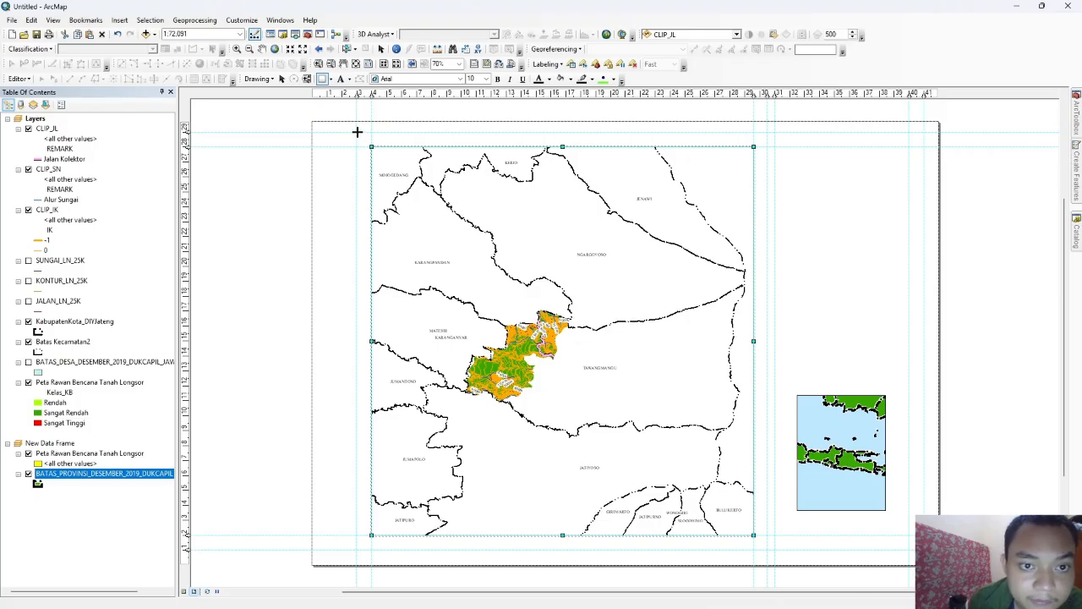
mouse_move(356, 132)
mouse_down()
mouse_move(488, 201)
mouse_move(748, 440)
mouse_move(766, 549)
mouse_up()
right_click(558, 277)
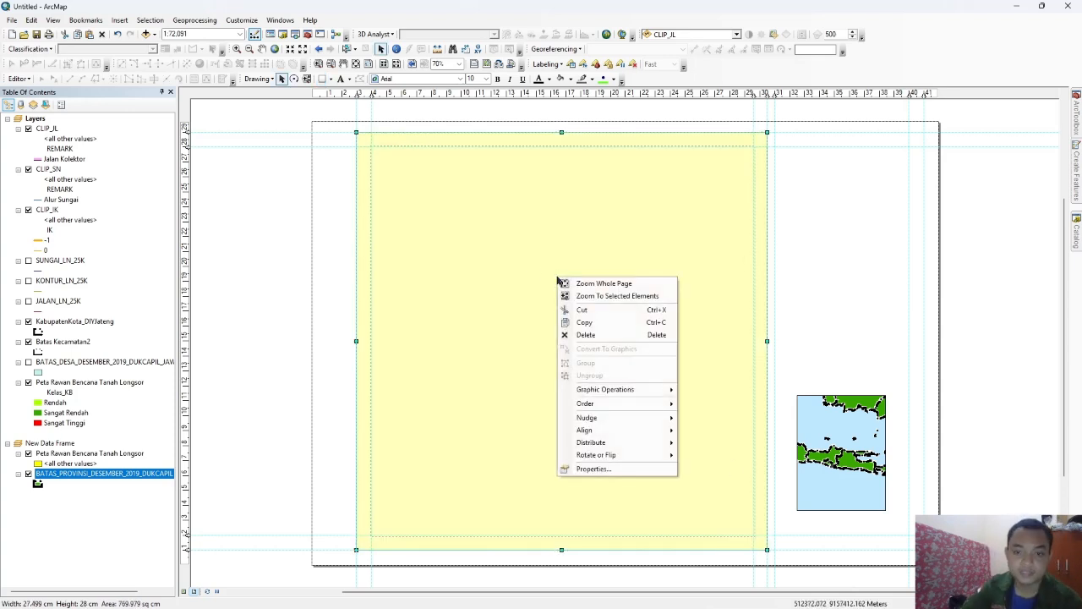
double_click(529, 268)
click(593, 318)
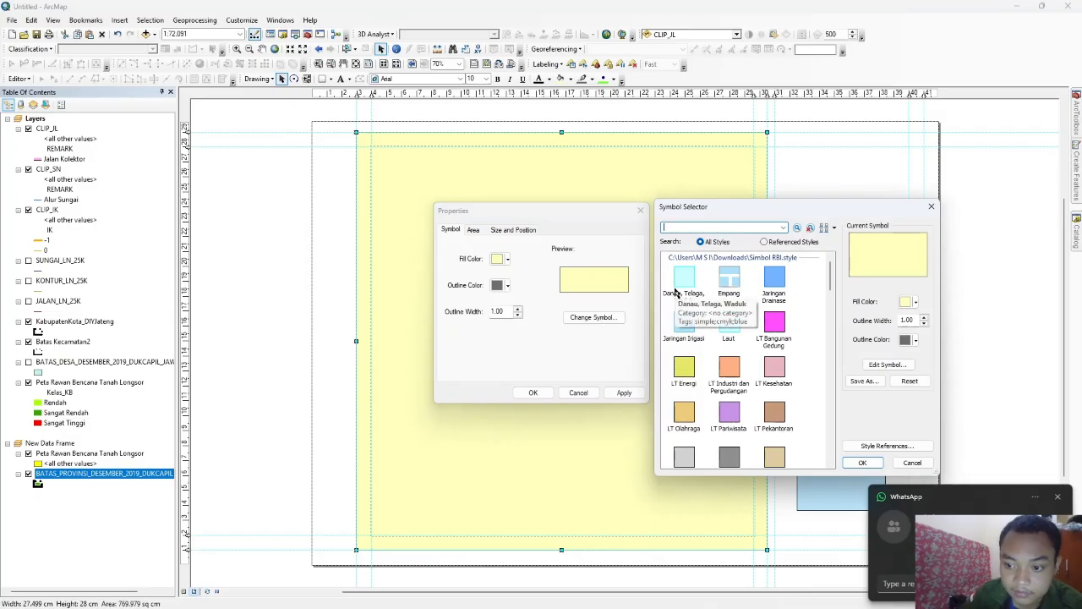
click(911, 302)
click(930, 319)
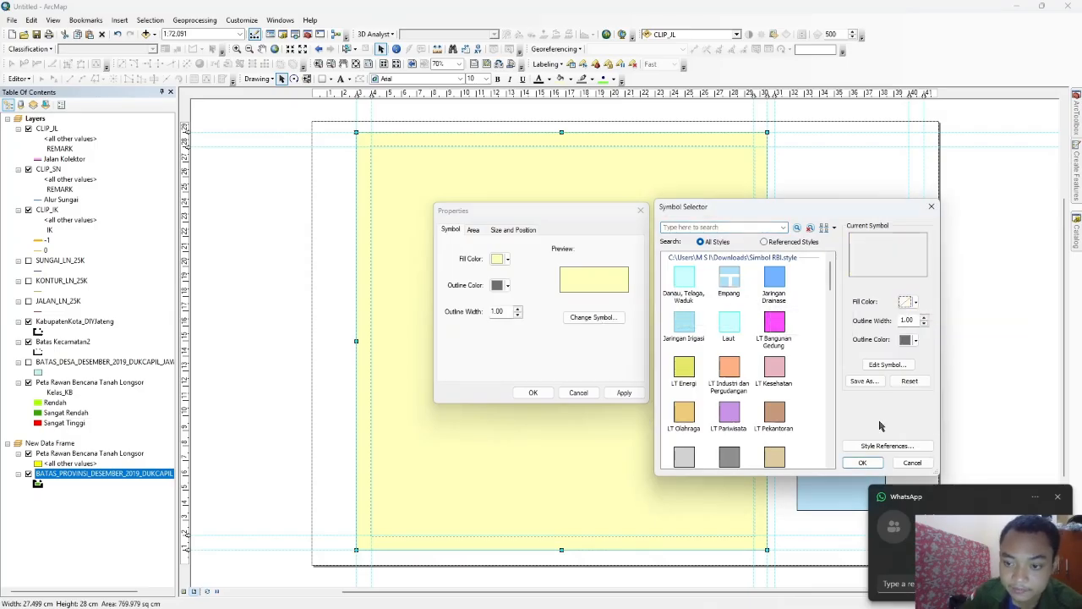
click(863, 463)
click(533, 392)
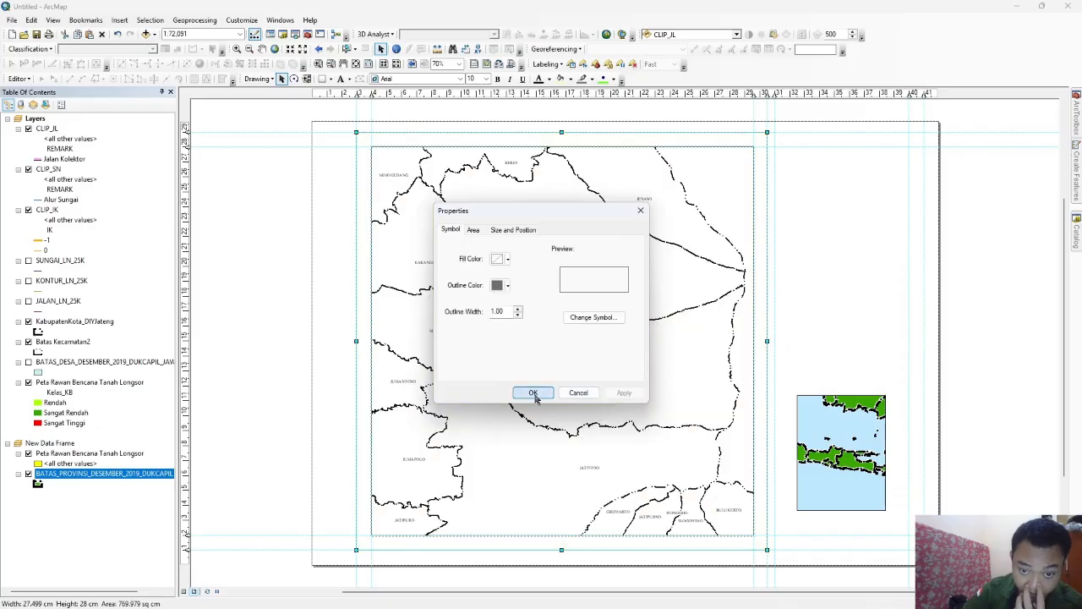
Step: Create a new measured grid for the main data frame, showing tick marks and labels at 3000 m intervals
click(584, 338)
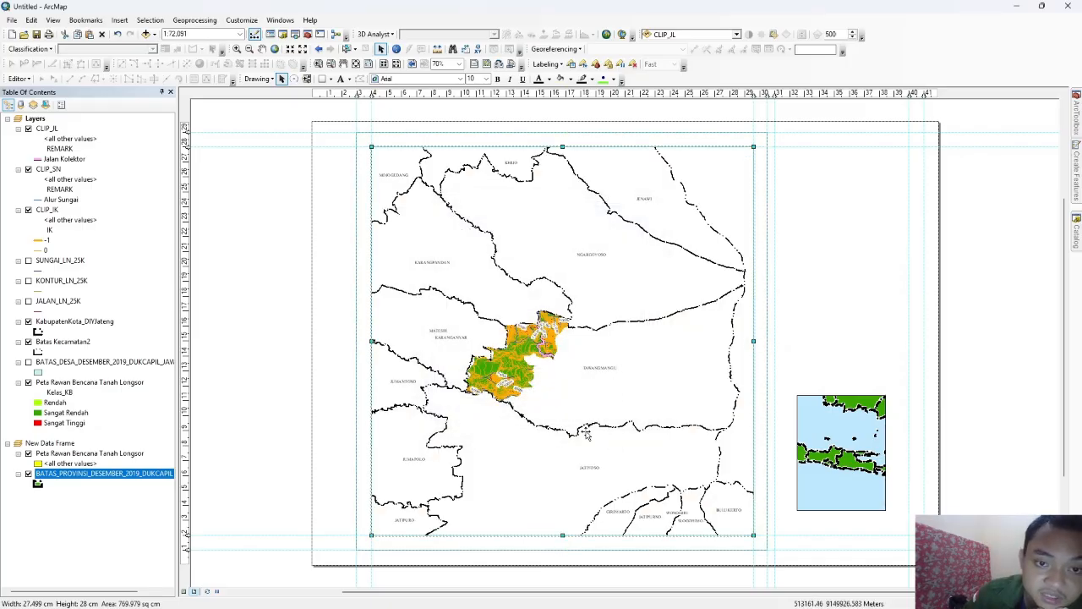
right_click(593, 317)
click(651, 504)
click(647, 146)
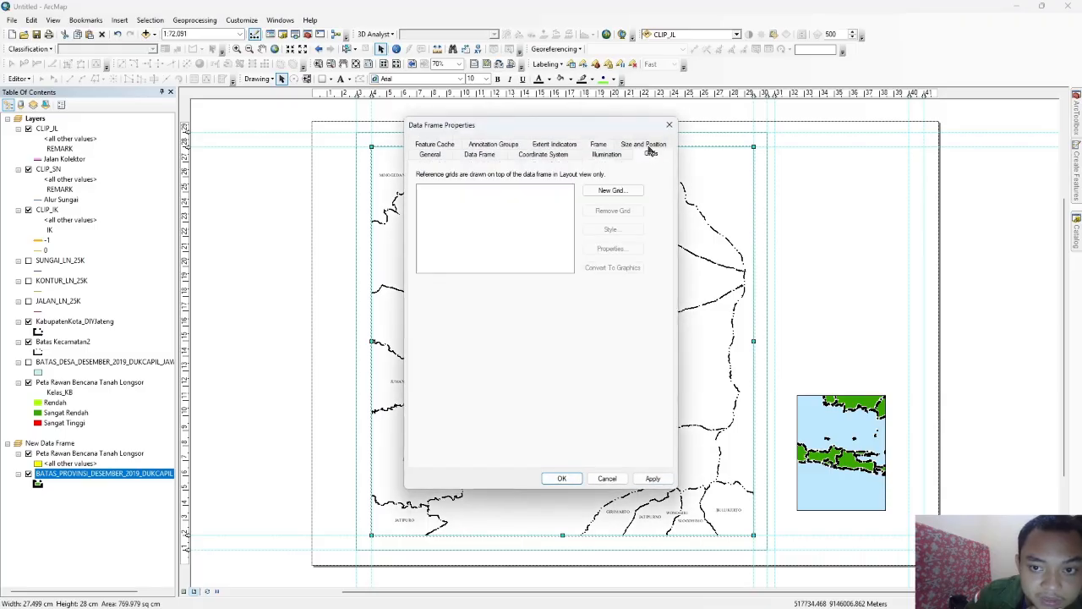
click(624, 188)
click(580, 271)
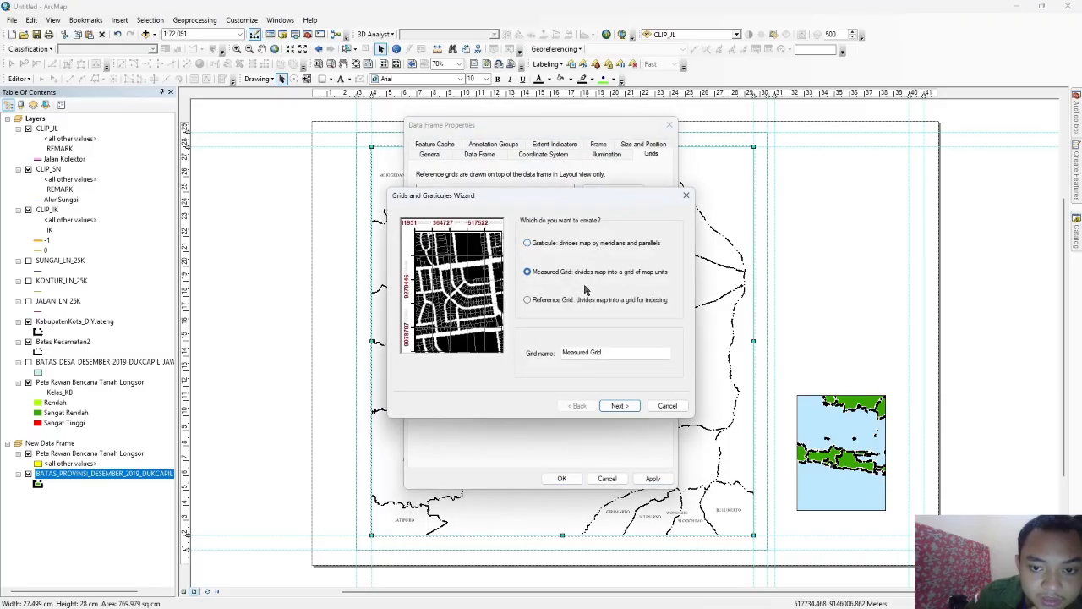
click(620, 406)
click(580, 252)
Step: Color the grid's tick mark symbol red and finish the measured grid with the default axis and border settings
click(653, 252)
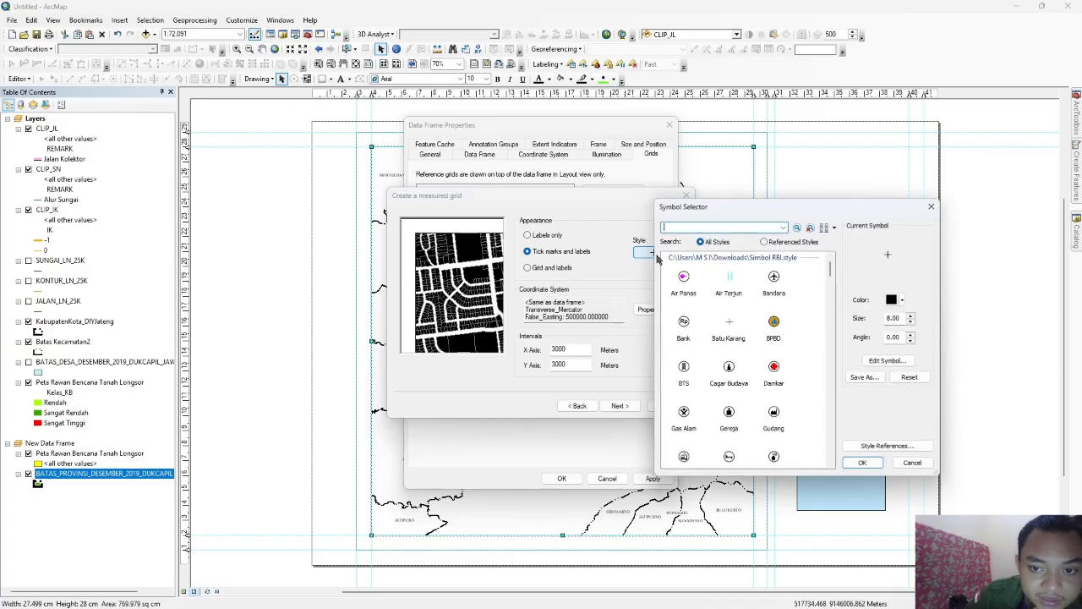
click(894, 300)
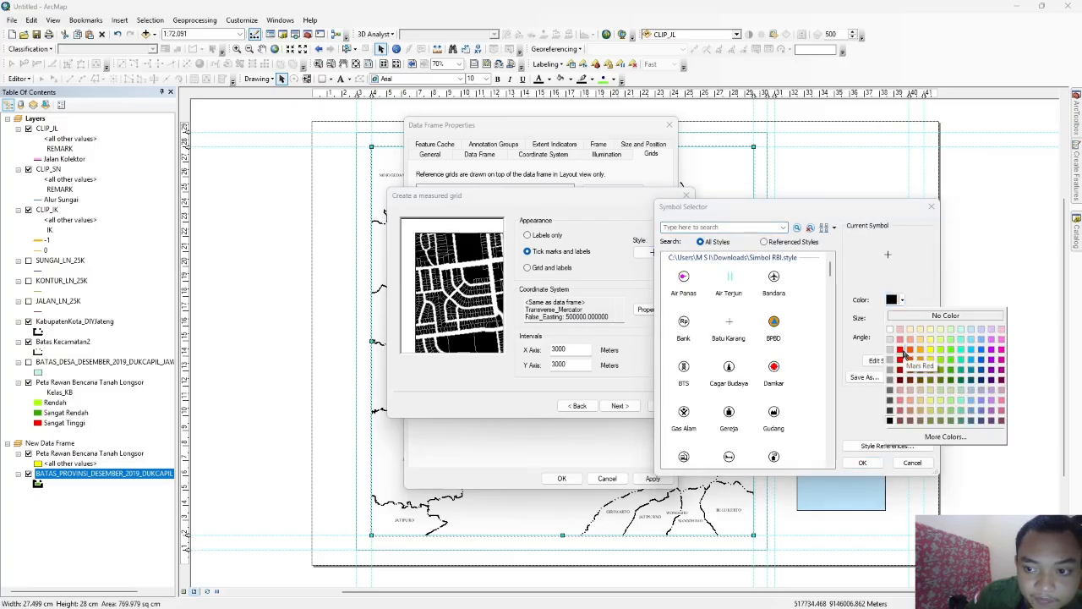
click(910, 350)
click(863, 463)
click(620, 406)
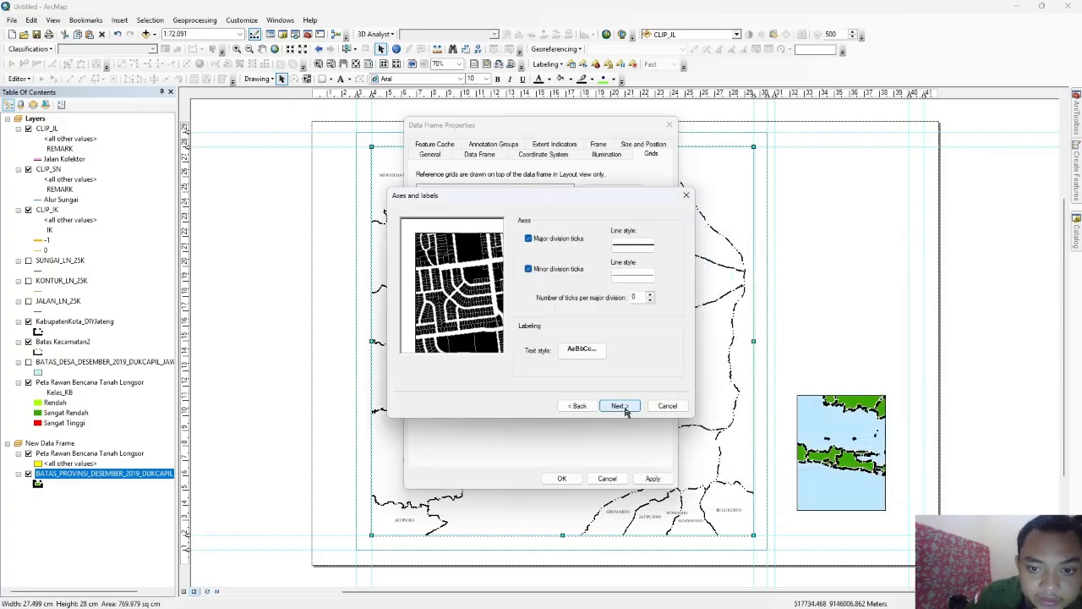
click(620, 406)
click(618, 406)
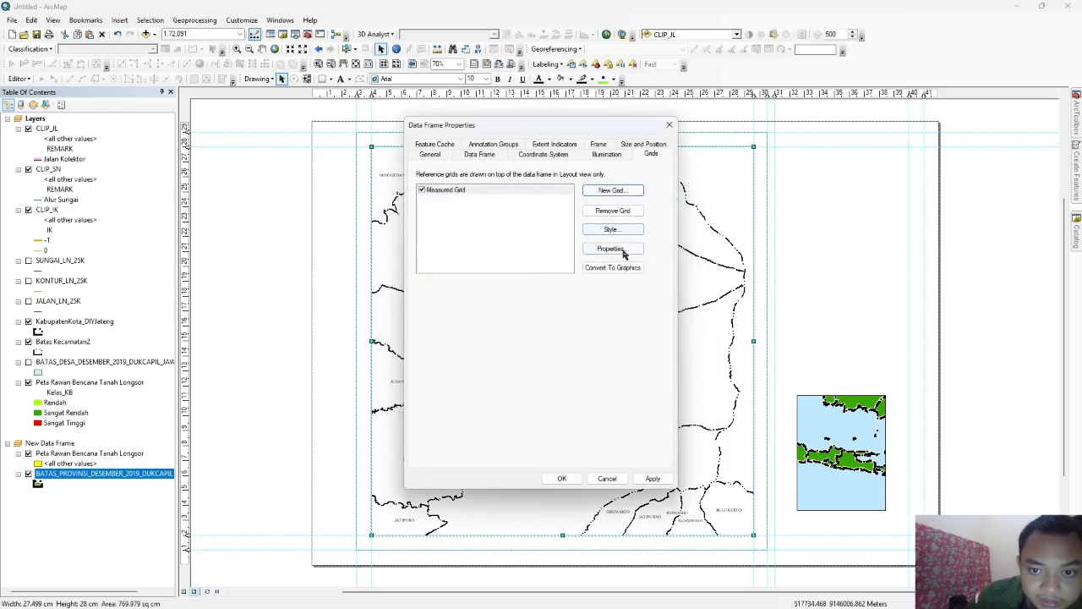
Step: Set the measured grid's label font to Times New Roman at size 10
click(623, 249)
click(439, 180)
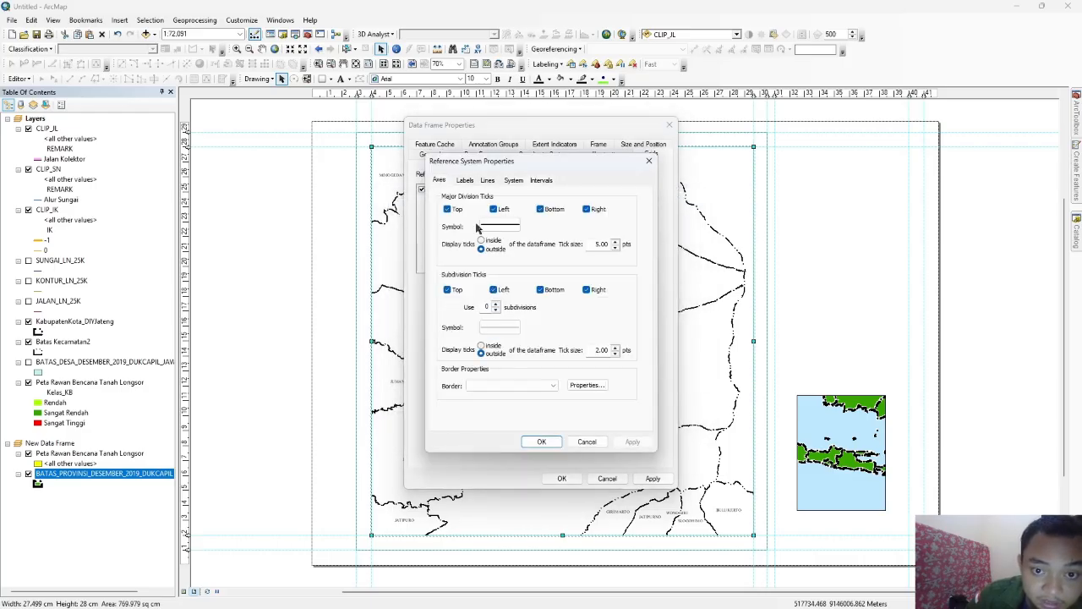
click(465, 180)
click(526, 272)
scroll(529, 296, down, 10)
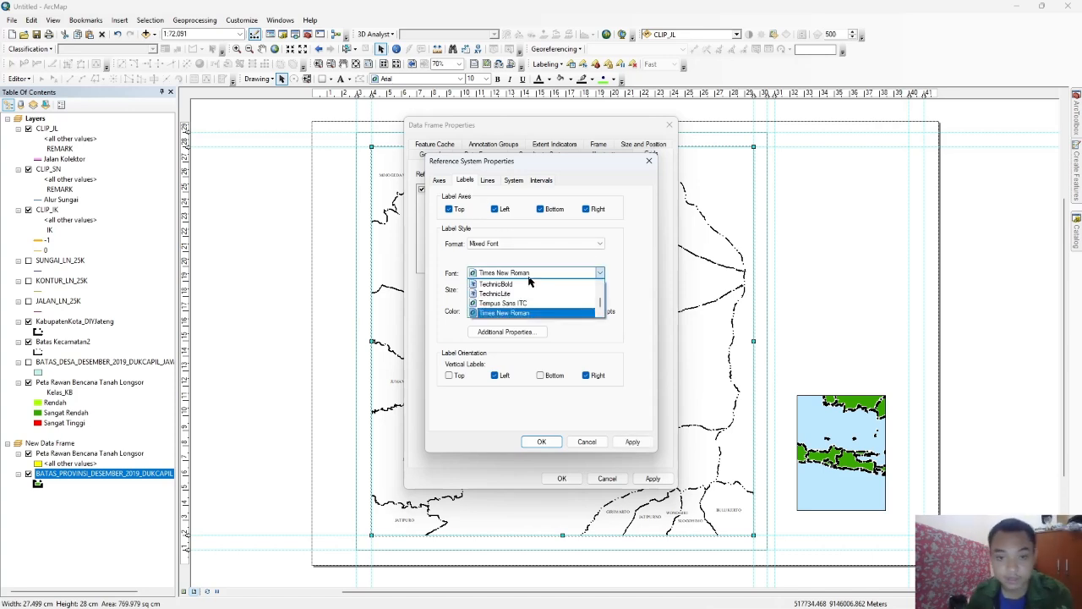
click(535, 311)
click(502, 288)
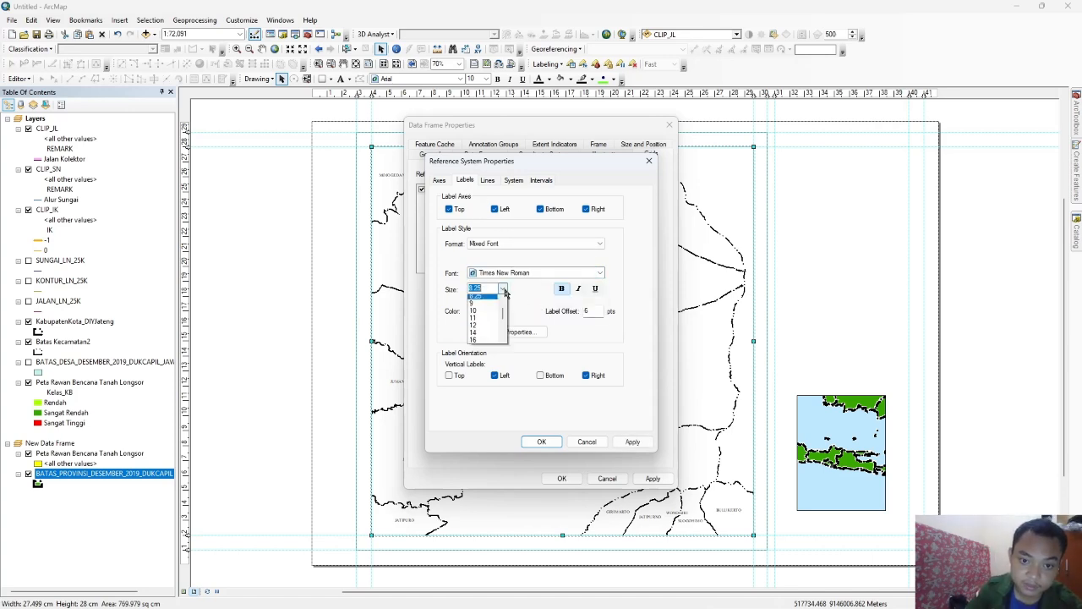
click(506, 301)
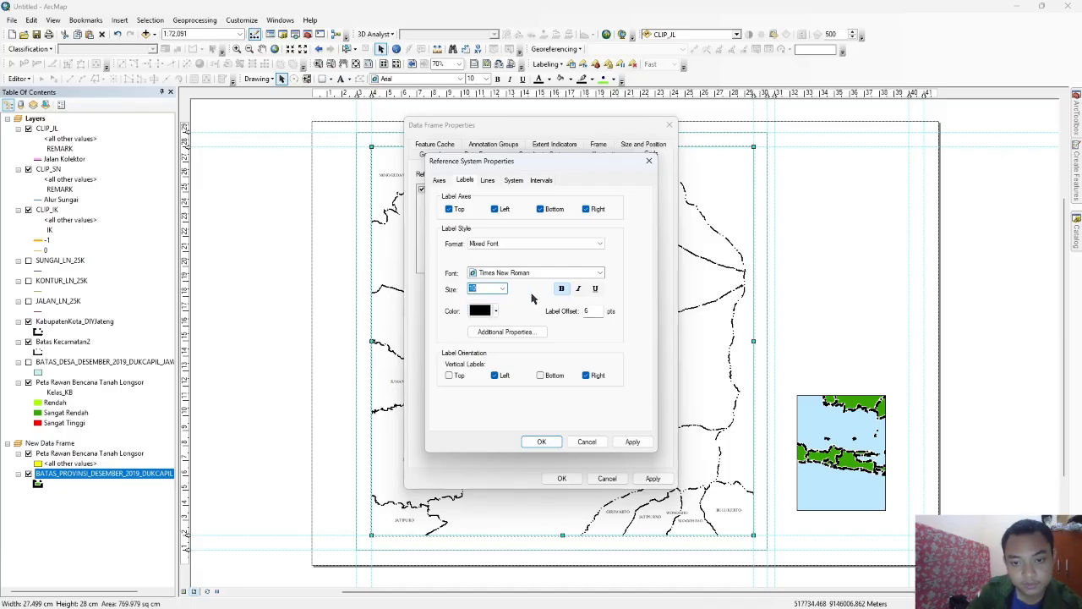
Step: Set the grid labels' secondary font to Times New Roman, enlarge its size and reduce the number of decimal places
click(524, 331)
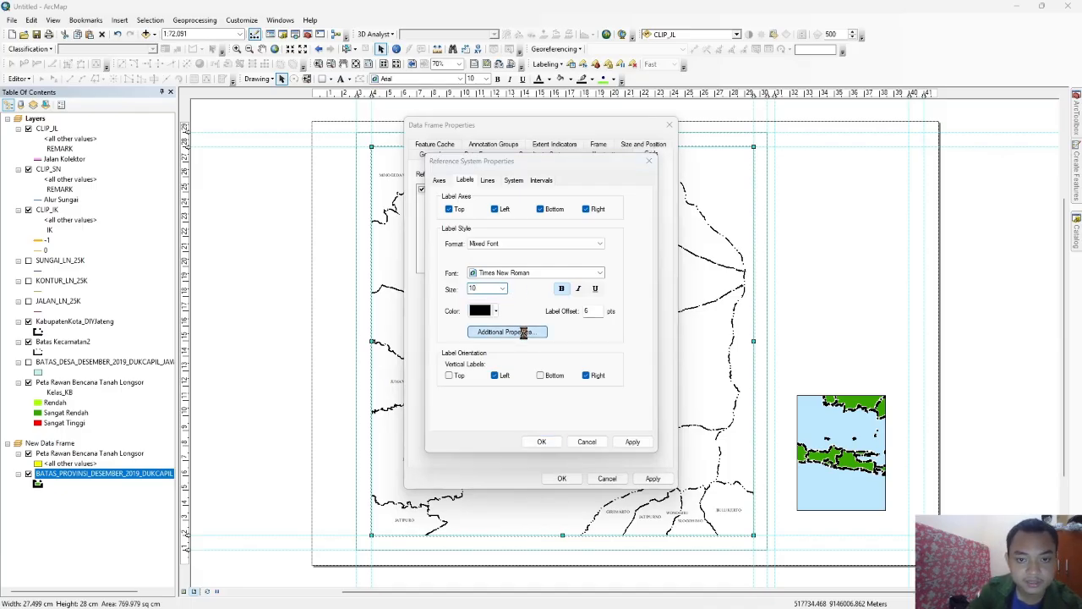
click(529, 293)
text(ti)
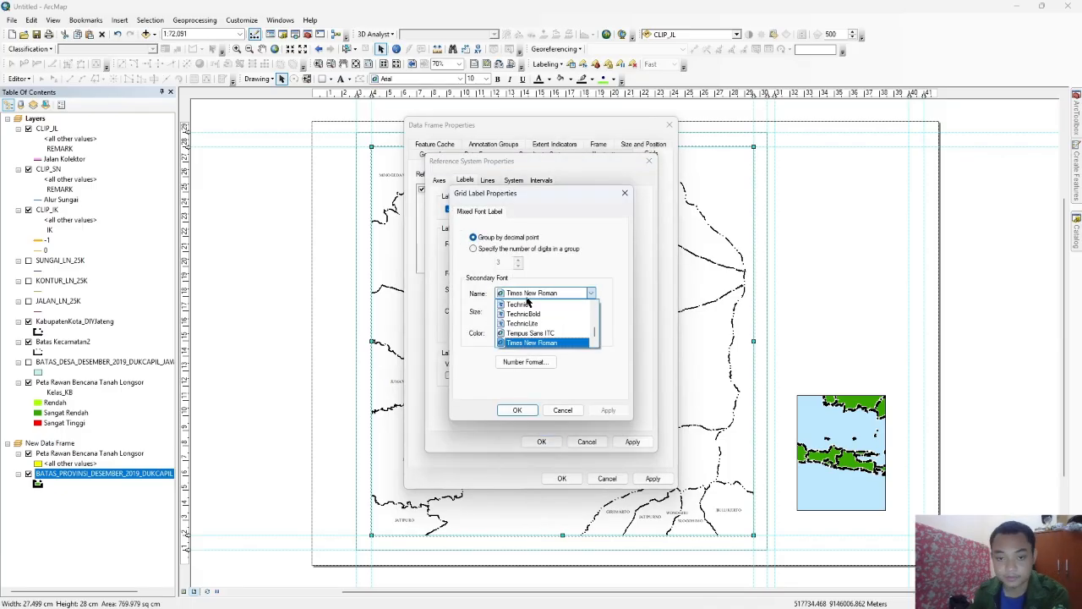
click(544, 344)
click(523, 312)
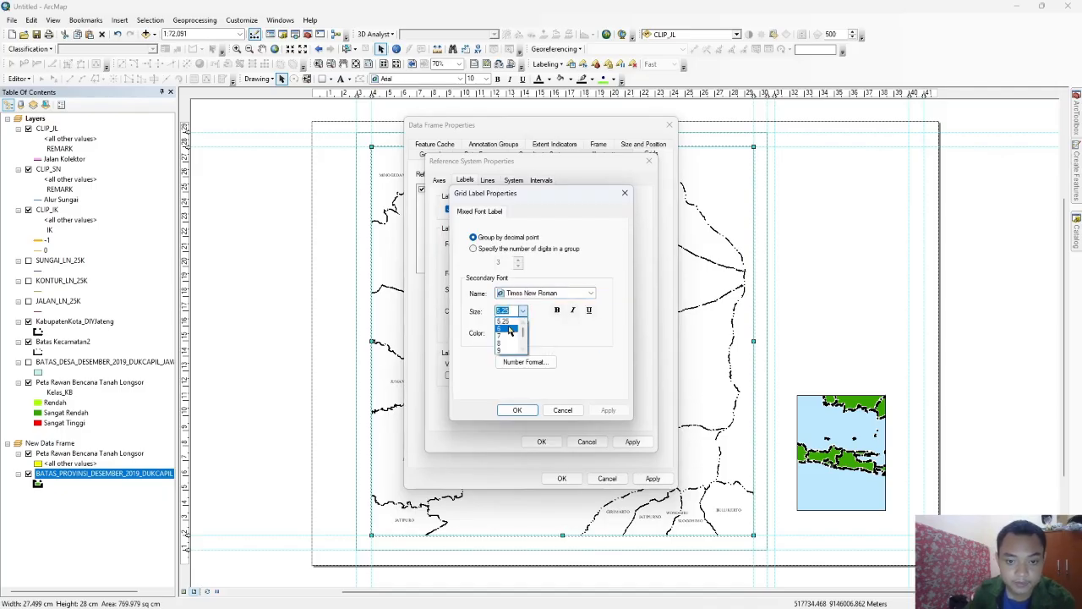
scroll(509, 332, down, 2)
click(508, 334)
click(526, 362)
click(505, 279)
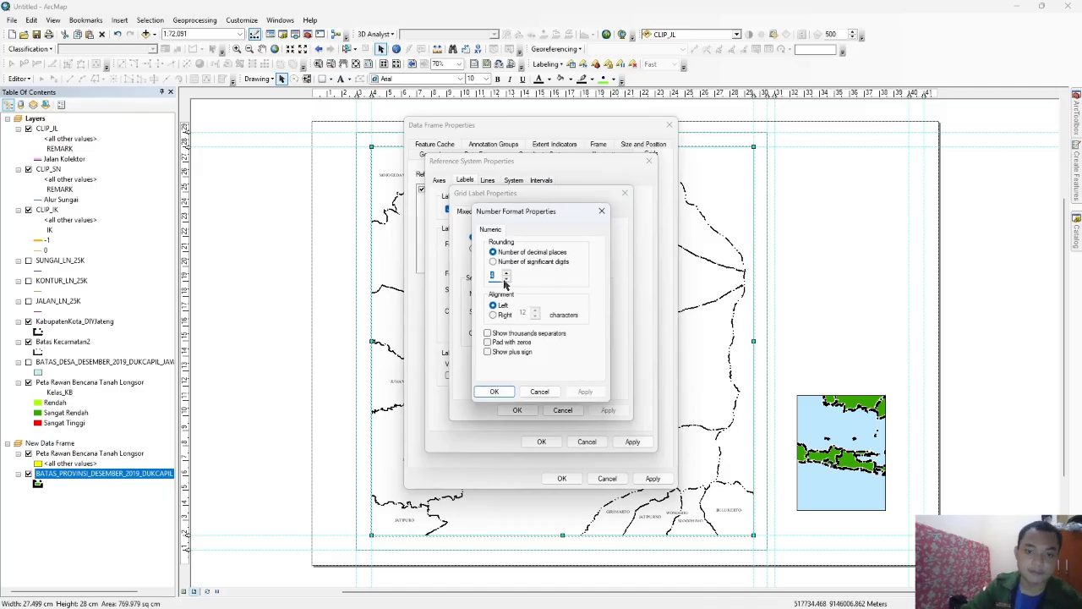
click(504, 392)
click(551, 412)
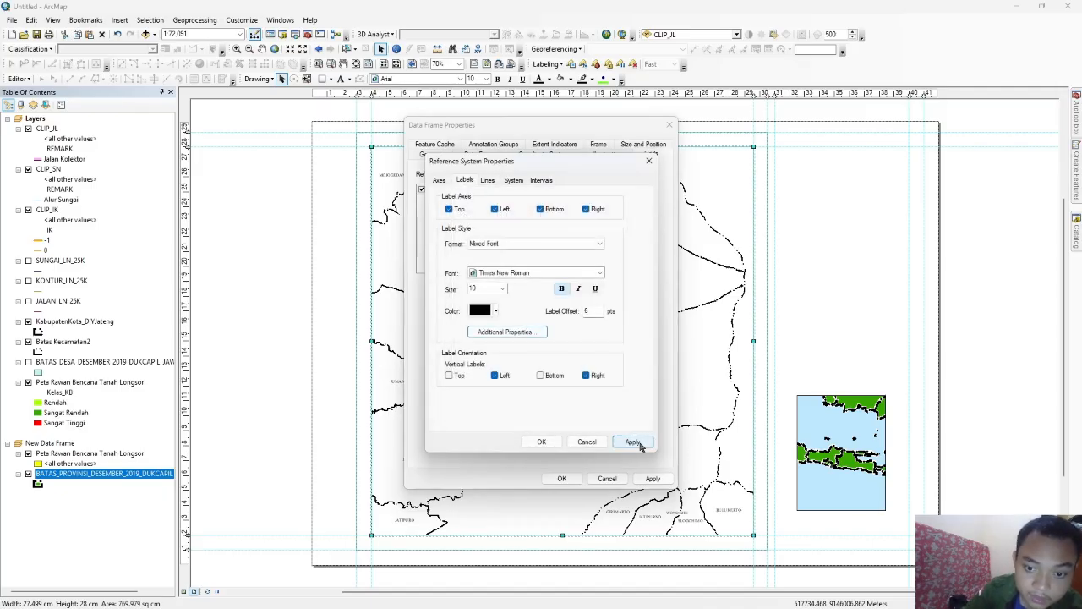
Step: Review the grid's line, coordinate system and interval settings and apply the measured grid to the main data frame
click(491, 181)
click(507, 182)
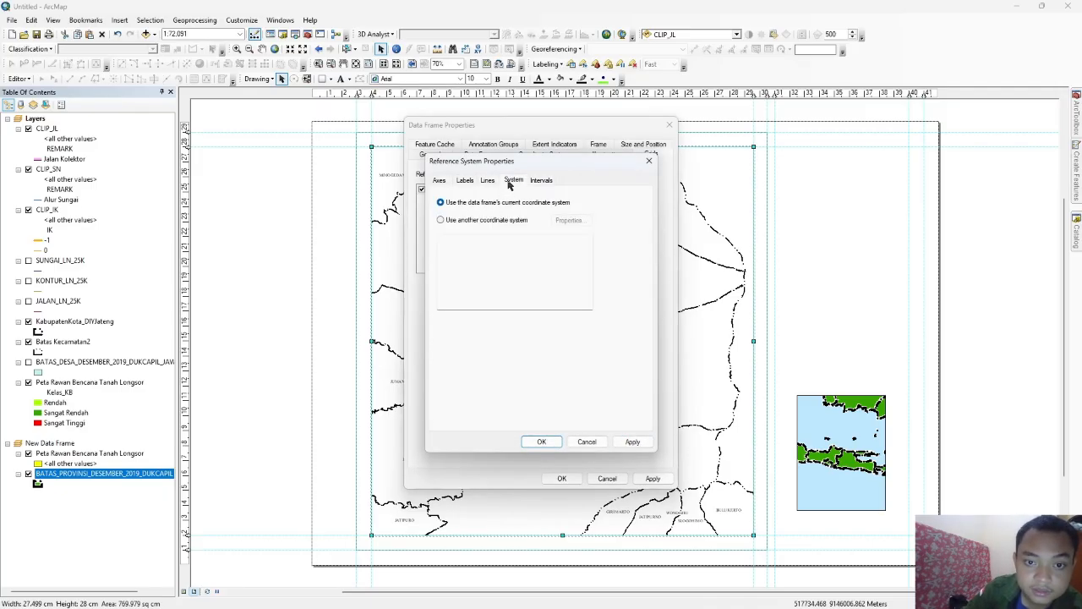
click(536, 181)
click(542, 441)
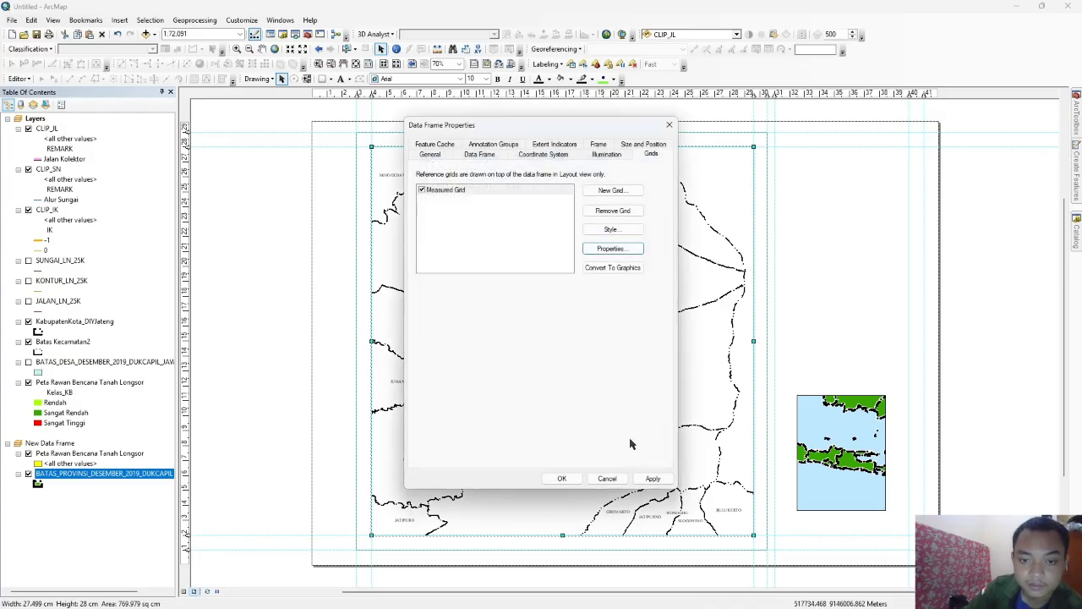
click(653, 479)
click(563, 479)
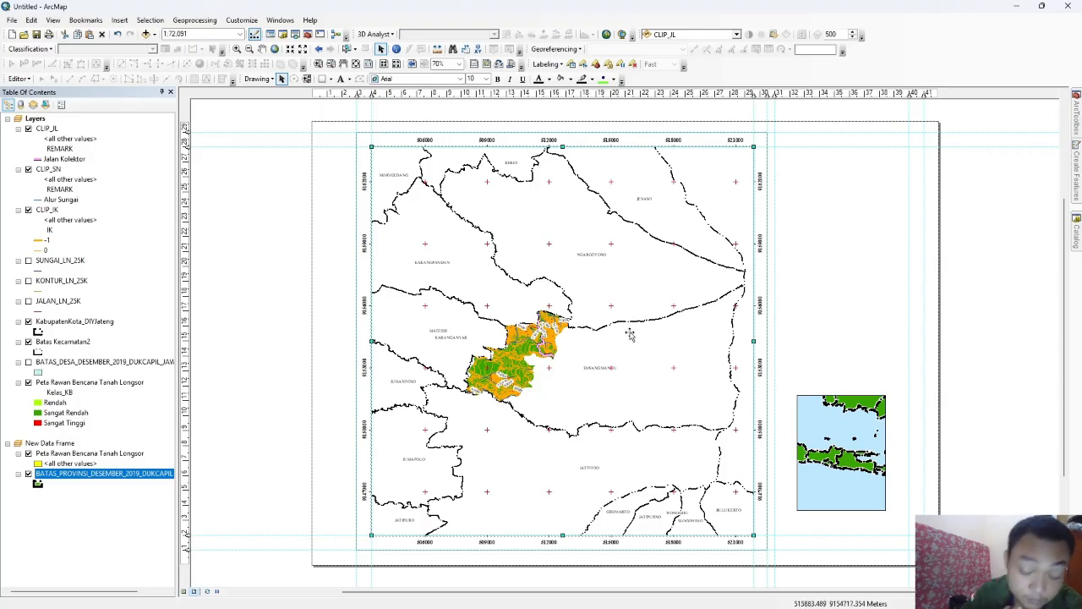
Step: Try scales of 1:100,000 and 1:24,000 for the main map
mouse_move(523, 332)
mouse_down()
mouse_move(560, 339)
mouse_move(530, 346)
mouse_up()
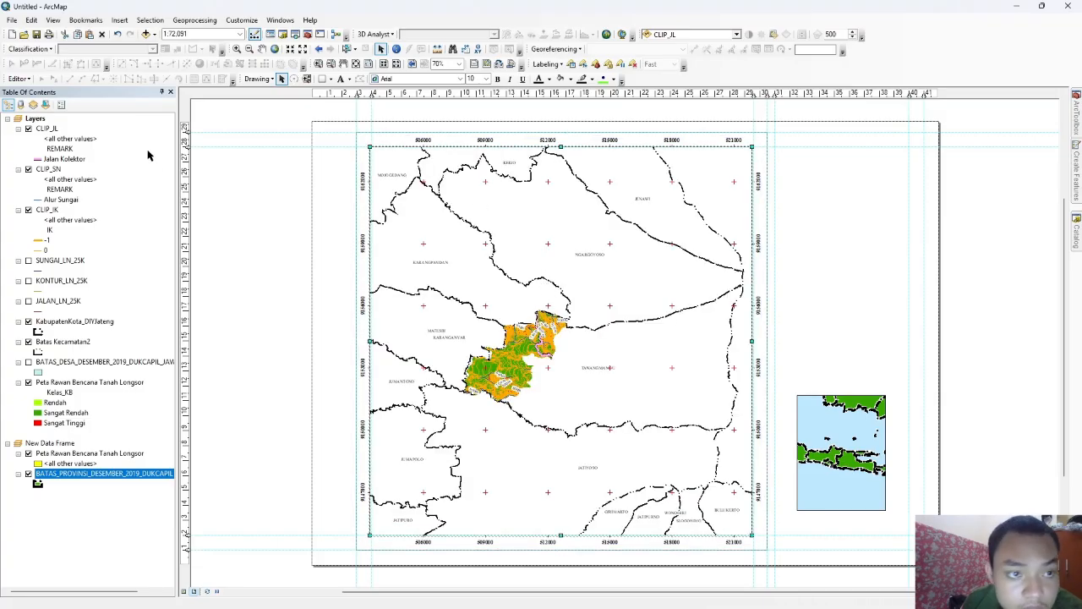
click(240, 34)
click(203, 82)
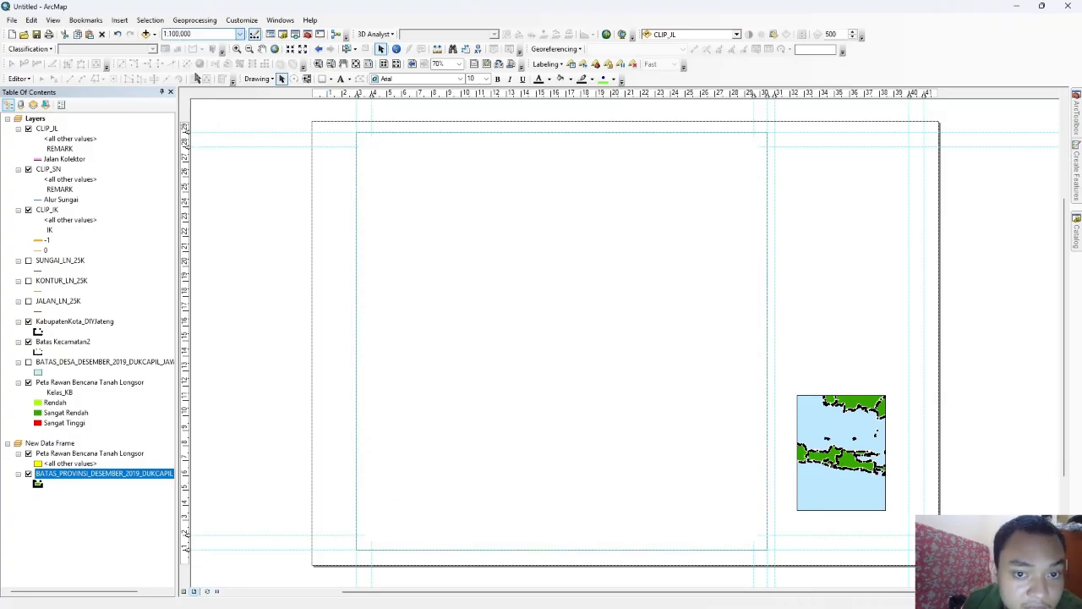
click(240, 34)
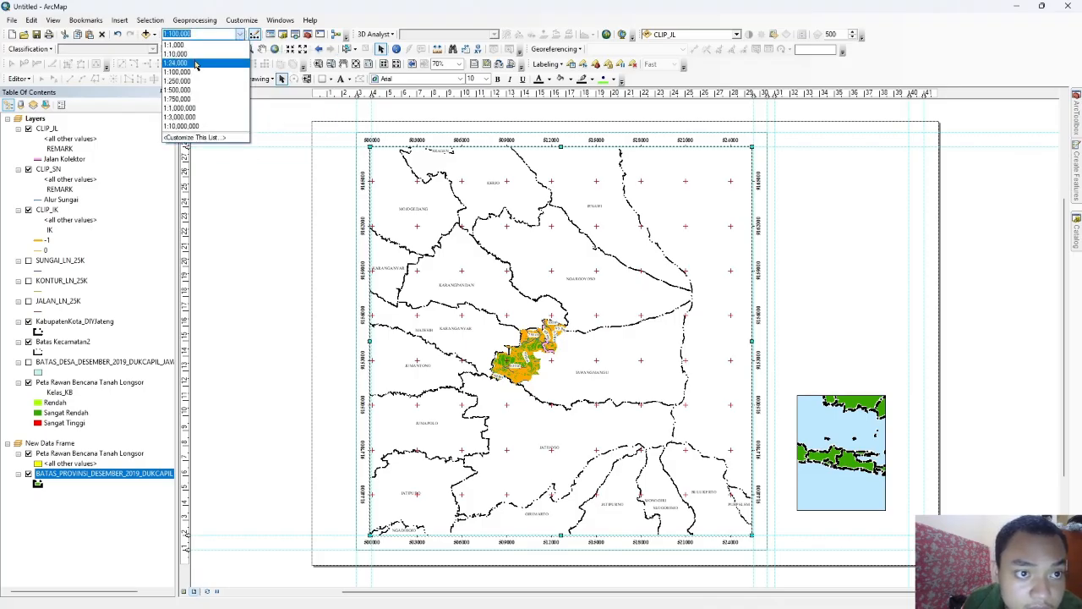
click(196, 66)
Step: Pan the main map to center the colored landslide hazard area within its data frame
click(262, 49)
drag(422, 453, 559, 397)
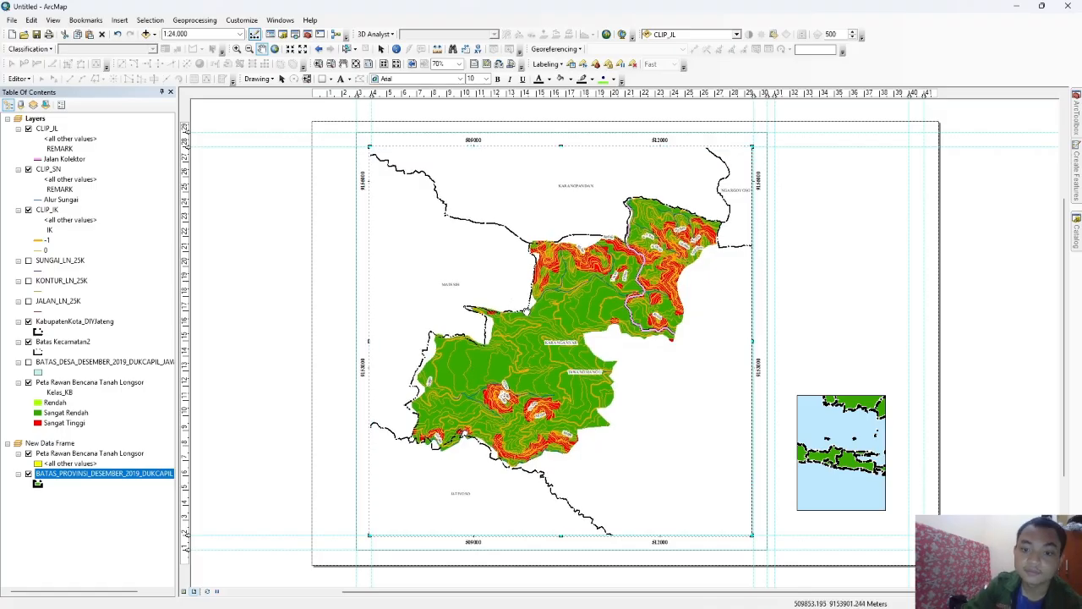
drag(526, 312, 532, 335)
drag(587, 407, 573, 383)
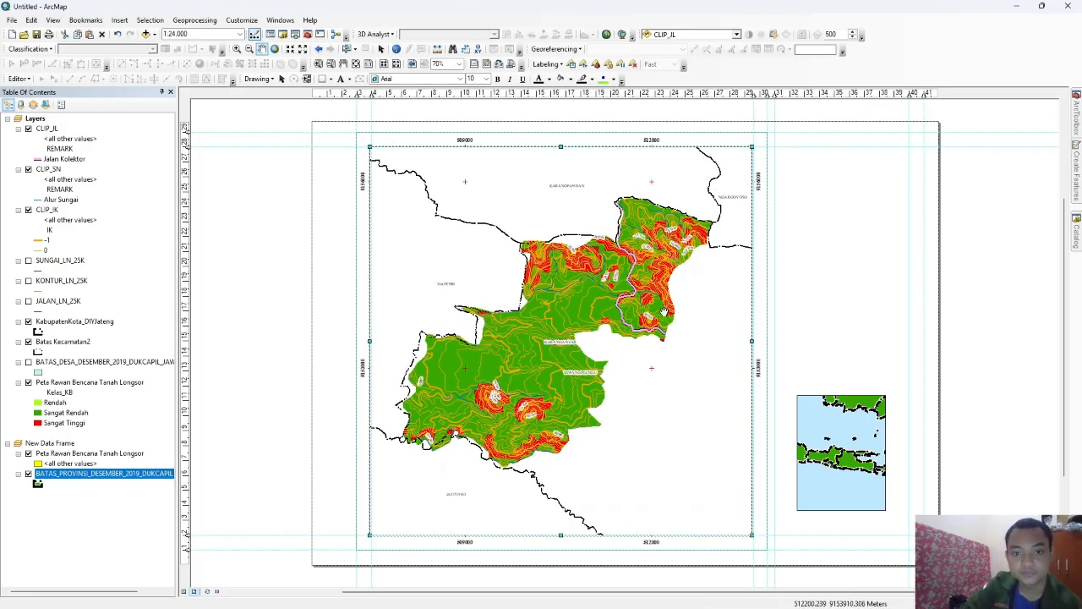
Step: Set the main map's scale to 1:32,000
click(240, 35)
click(176, 36)
click(177, 36)
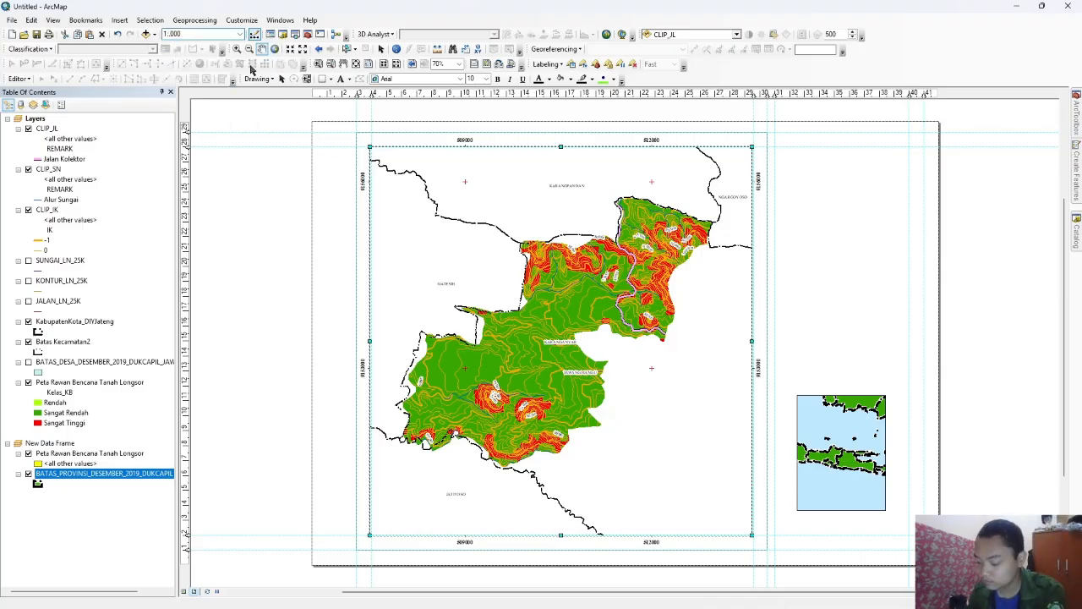
text(32.)
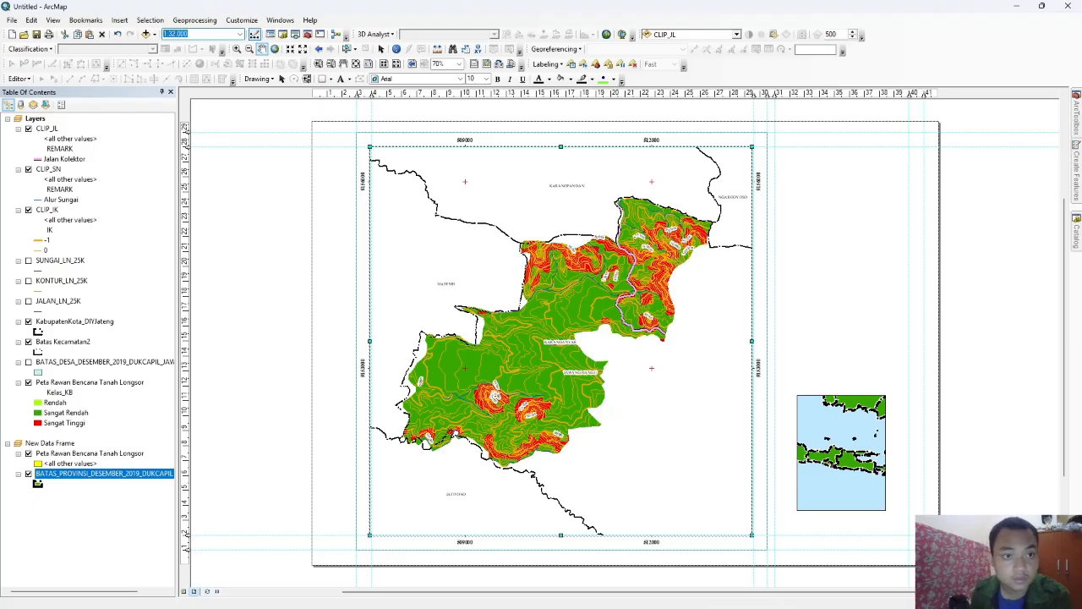
key(Return)
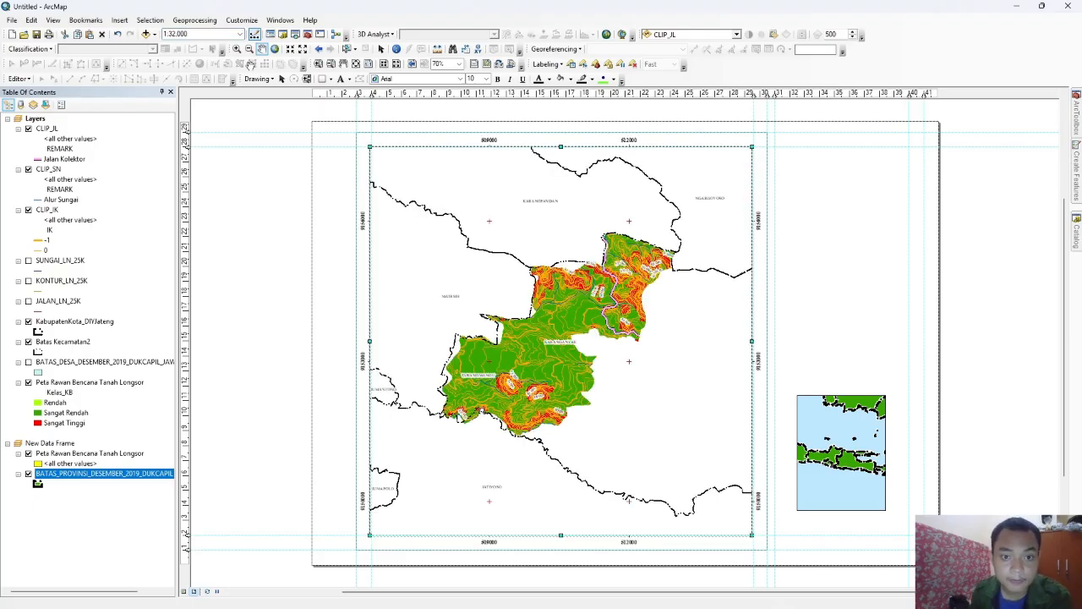
click(236, 37)
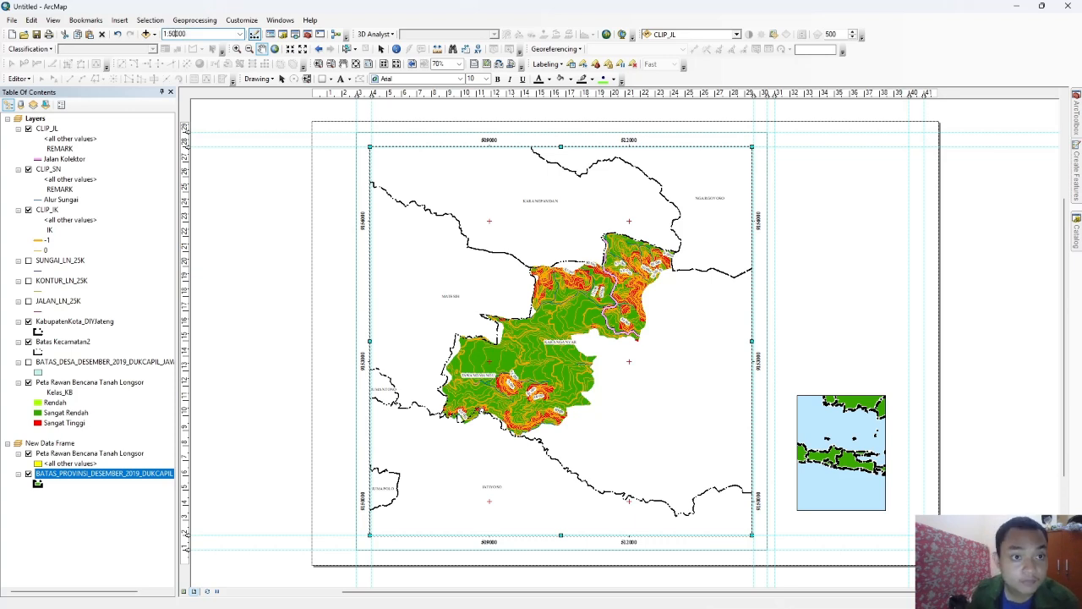
key(Return)
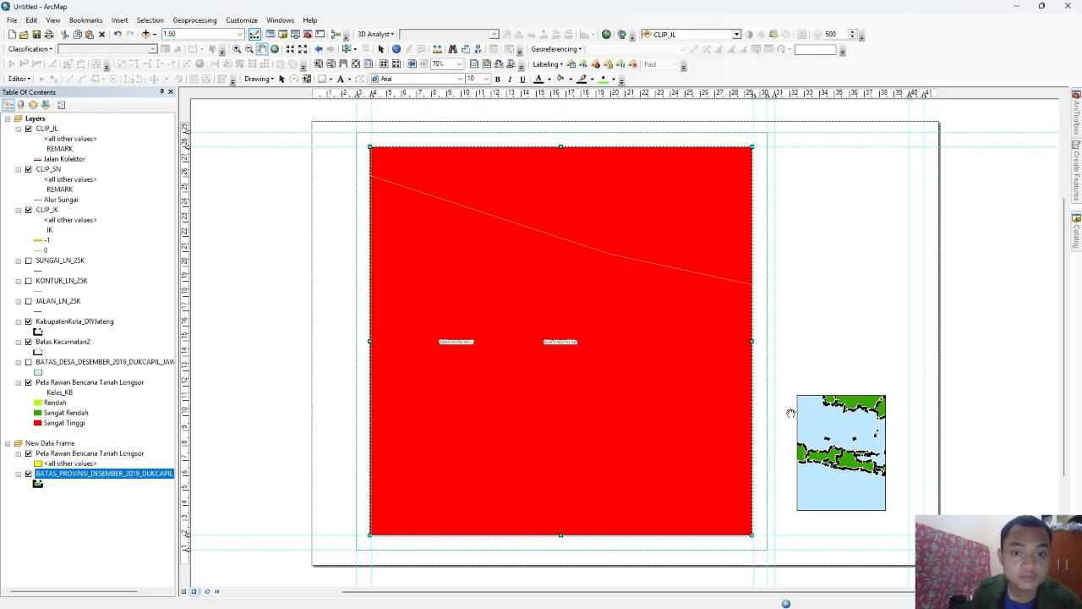
click(241, 34)
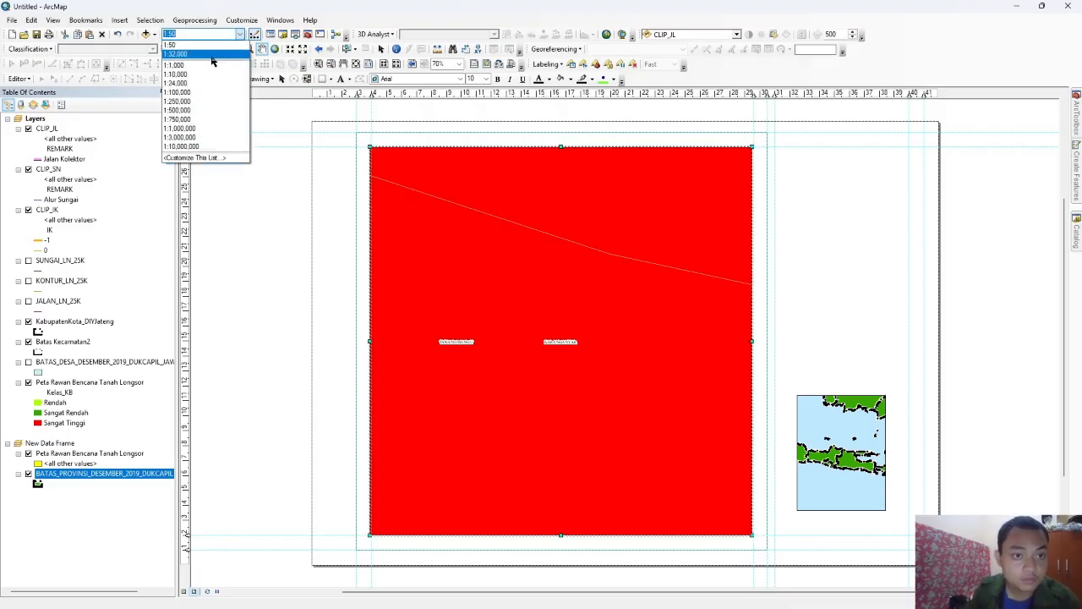
click(188, 52)
Step: Set the main map scale to 1:50,000 and reposition the landslide area within its data frame
click(175, 34)
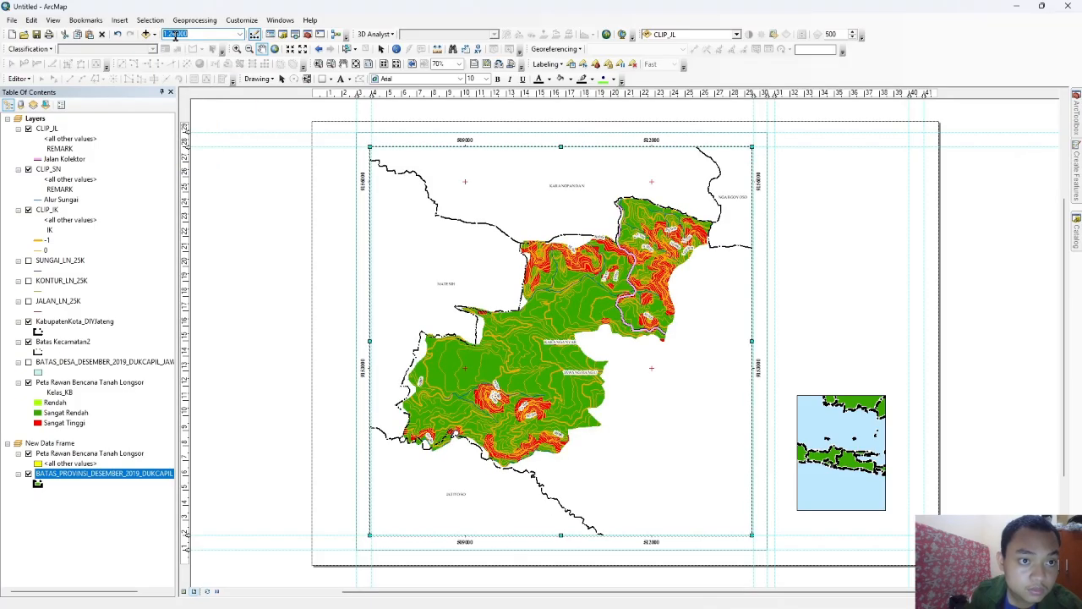
key(BackSpace)
key(BackSpace)
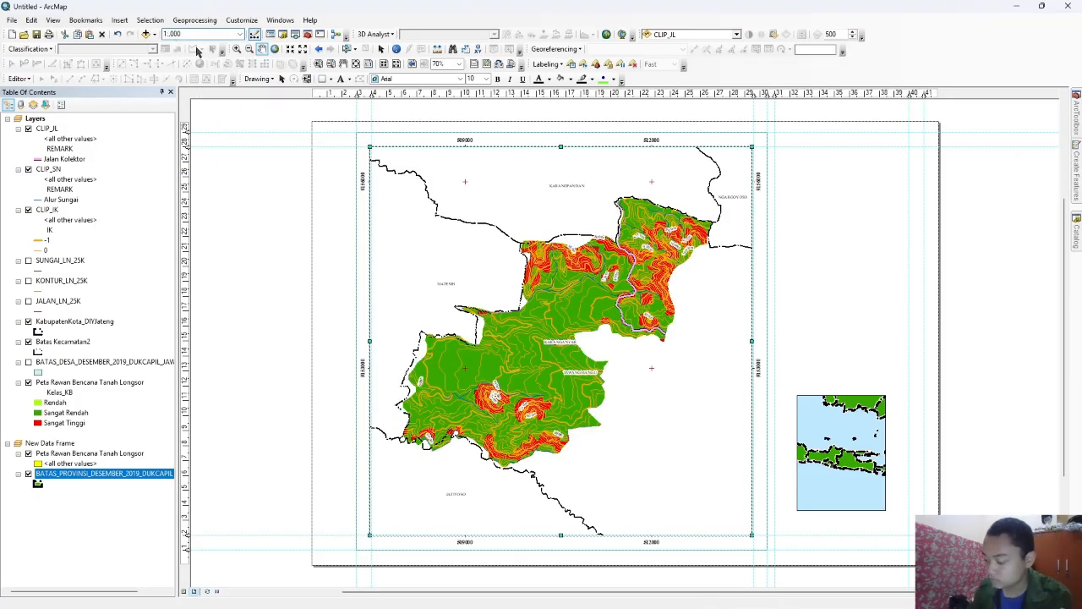
text(50)
key(Return)
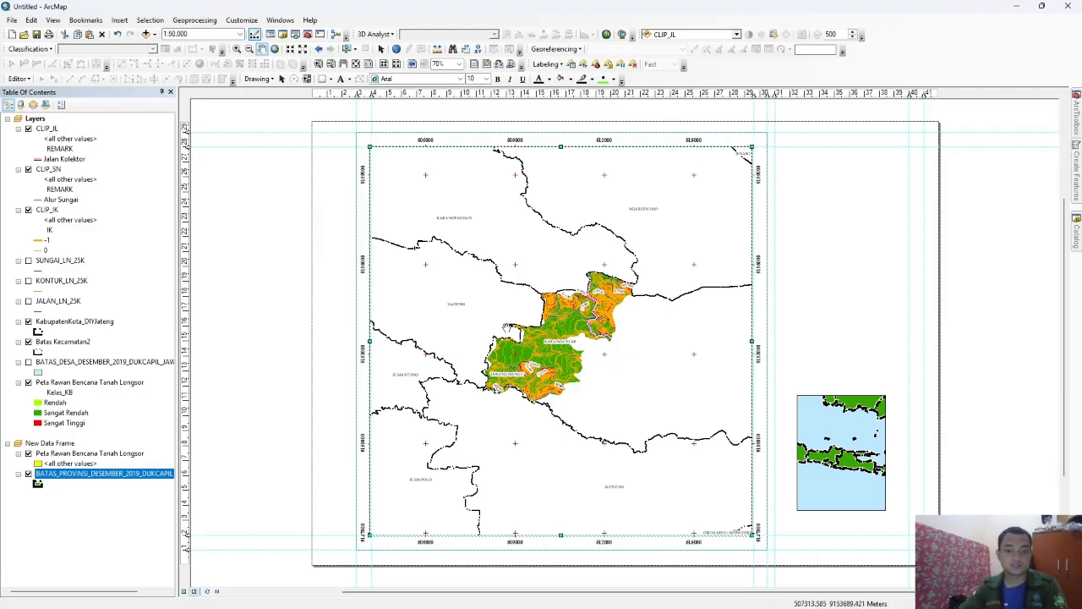
drag(575, 343, 586, 347)
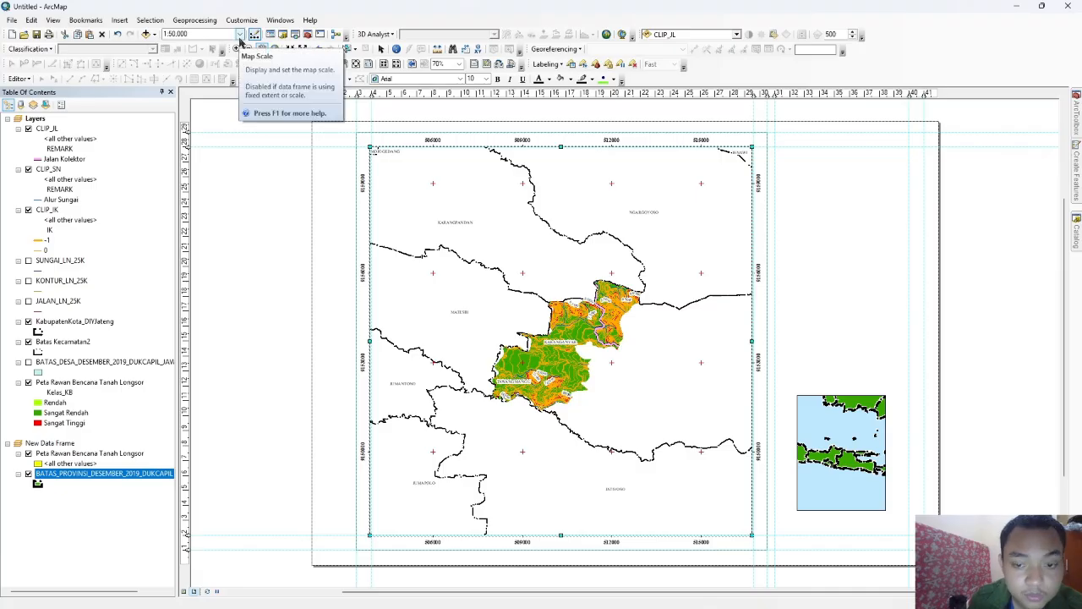
Step: Try a scale of 1:45,000 for the main map
click(175, 35)
click(175, 36)
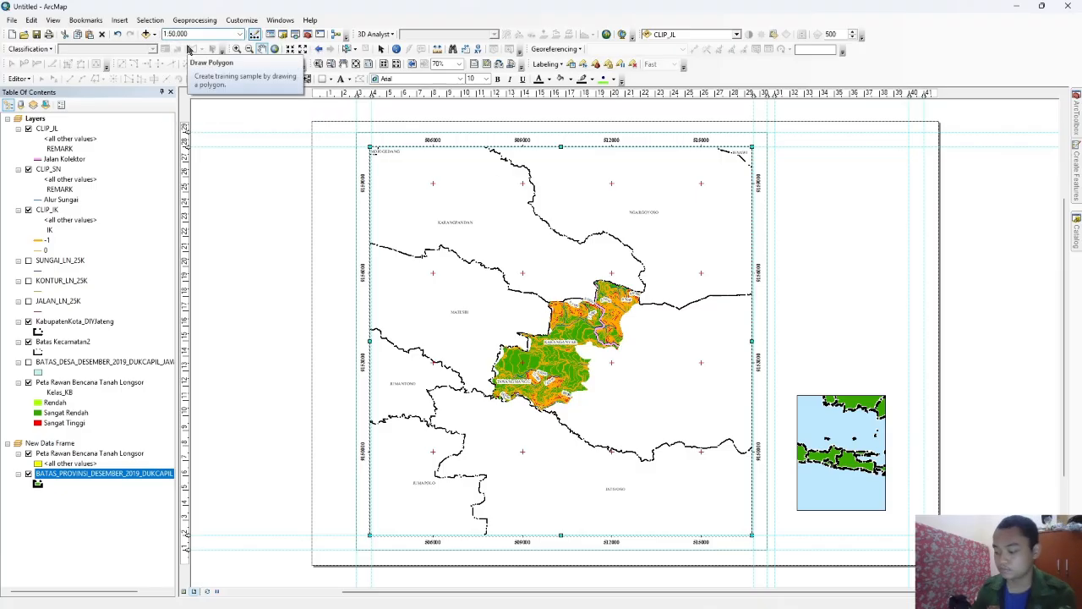
key(BackSpace)
key(BackSpace)
text(4)
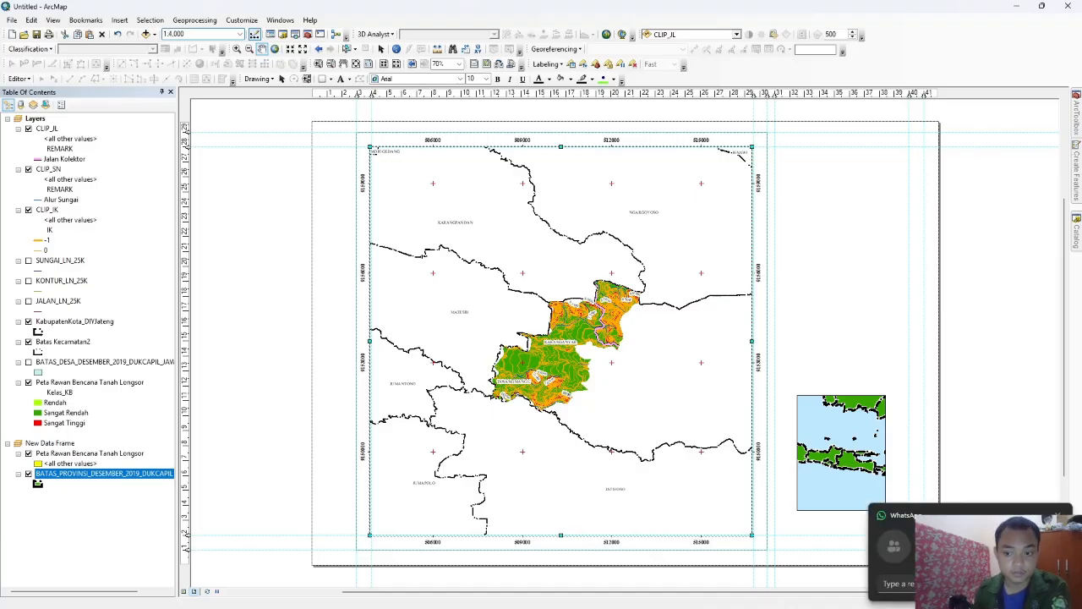
text(5)
key(Return)
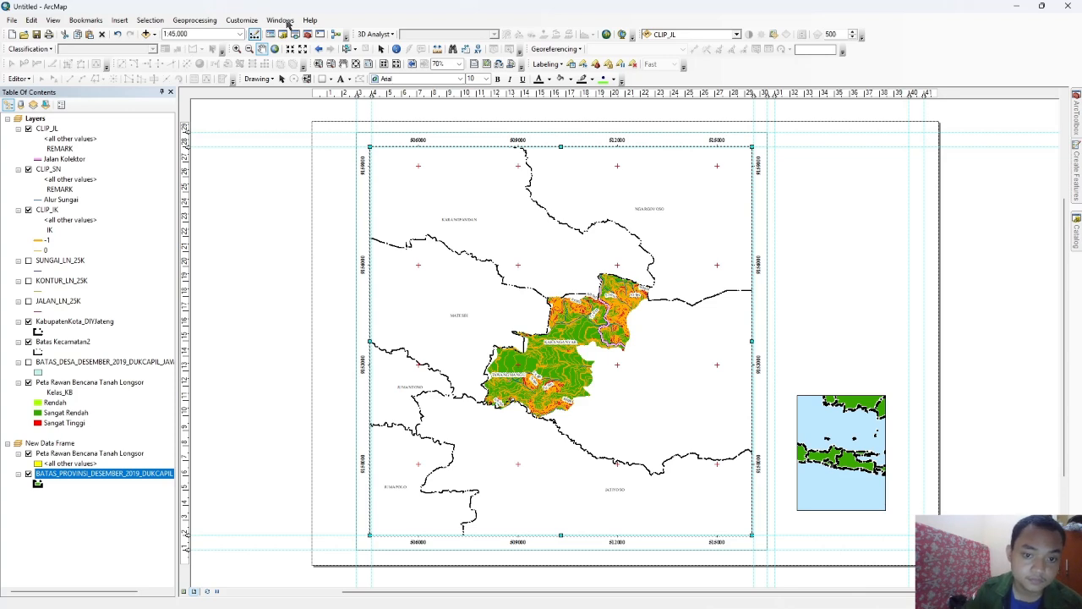
Step: Return the main map scale to 1:50,000
click(174, 35)
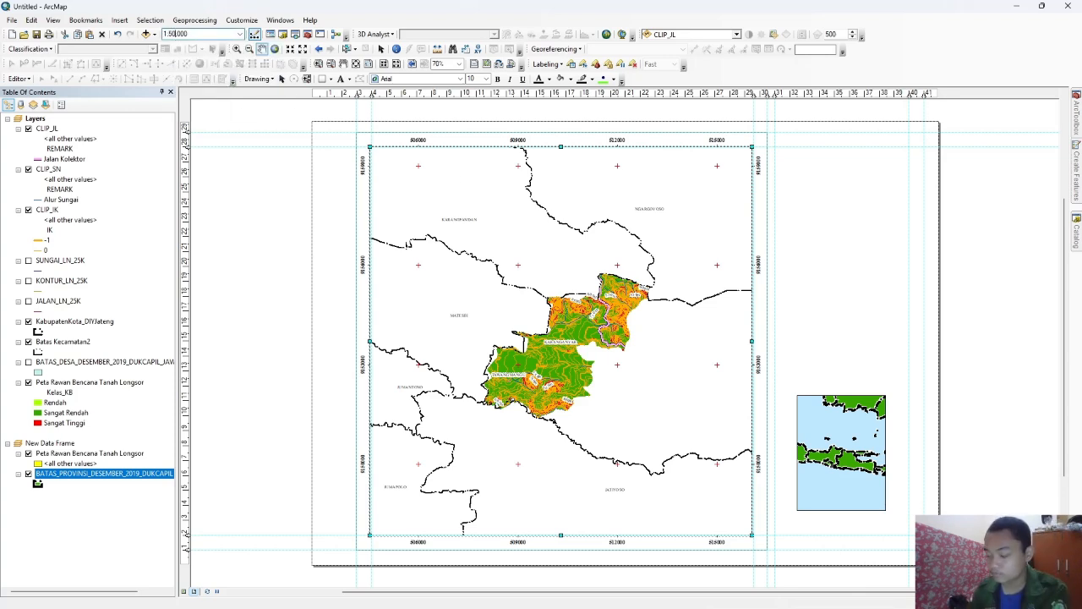
text(1:50000)
key(Return)
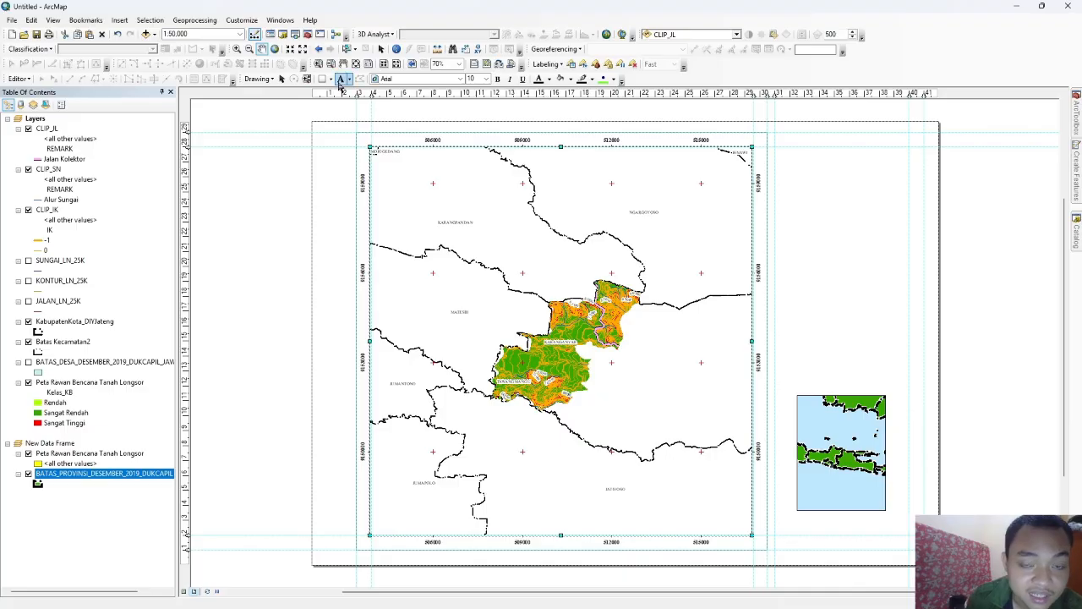
Step: Add a horizontal guide along the upper grid coordinates and place an mT text label beside 506000
scroll(410, 155, down, 3)
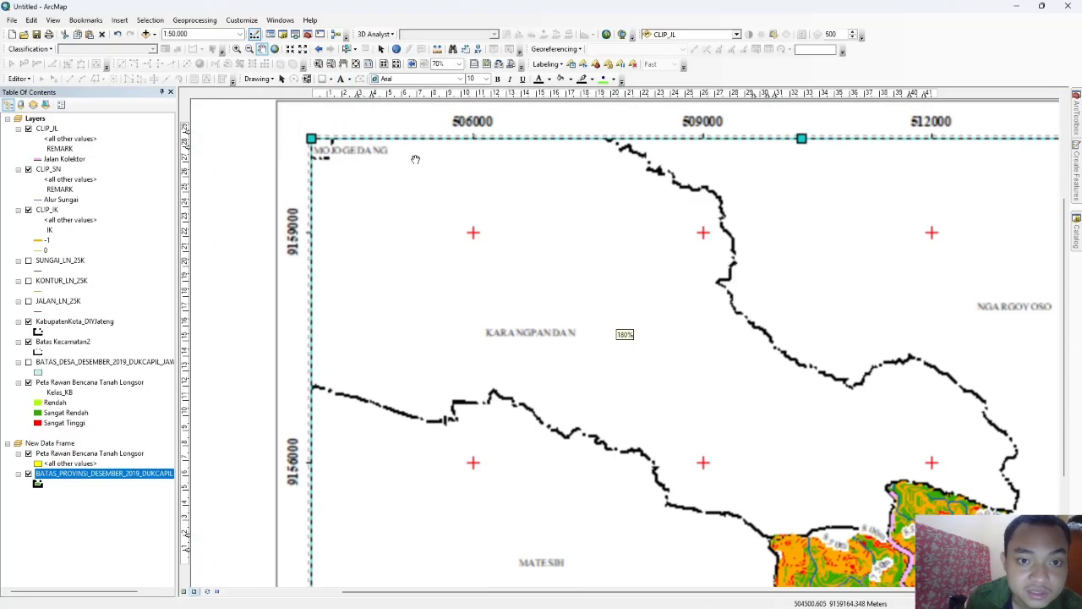
scroll(398, 149, down, 2)
click(187, 226)
drag(189, 226, 189, 241)
click(340, 79)
click(528, 230)
click(581, 232)
double_click(530, 233)
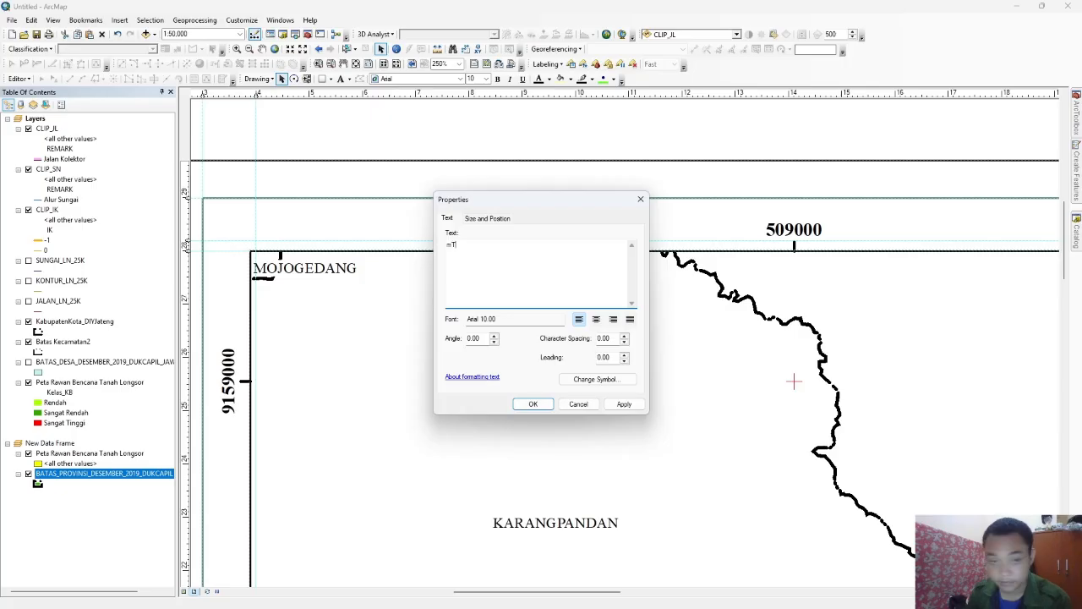
Step: Set the mT label's font to Times New Roman and apply the text properties
click(621, 382)
click(865, 319)
text(ti)
click(864, 328)
click(908, 394)
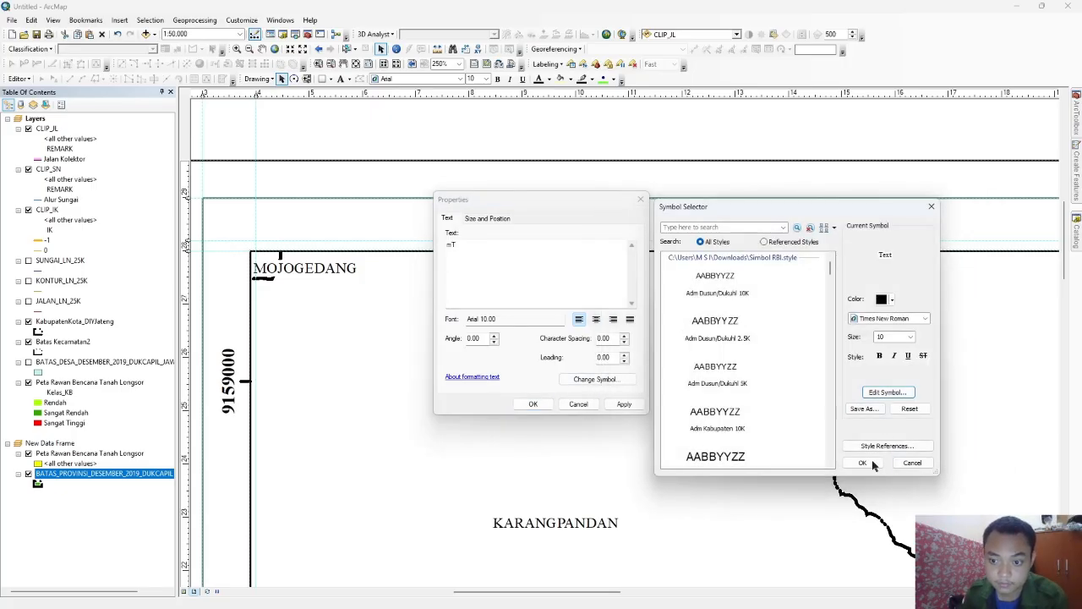
click(887, 446)
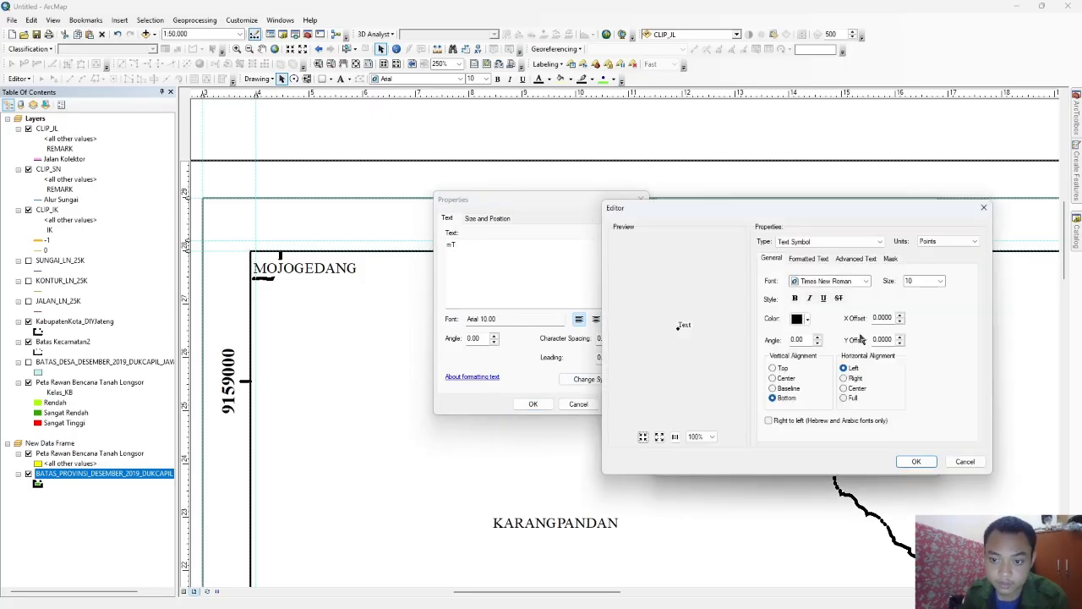
click(984, 208)
click(870, 463)
click(624, 404)
drag(524, 201, 750, 165)
click(758, 367)
Step: Copy the mT label beside 509000, 512000 and 515000 along the main map's upper edge
key(ctrl+v)
drag(560, 265, 846, 231)
drag(990, 307, 388, 399)
key(ctrl+c)
key(ctrl+v)
drag(279, 364, 872, 329)
key(ctrl+c)
key(ctrl+v)
Step: Place a copy of the label above 9159000 on the main map's right edge, rotate it vertical and change its text to mU
key(ctrl+c)
key(ctrl+v)
drag(882, 447, 537, 289)
mouse_move(570, 205)
mouse_down()
mouse_move(592, 392)
mouse_move(692, 276)
mouse_move(695, 286)
mouse_move(668, 275)
mouse_move(687, 270)
mouse_up()
click(293, 78)
click(282, 78)
double_click(687, 271)
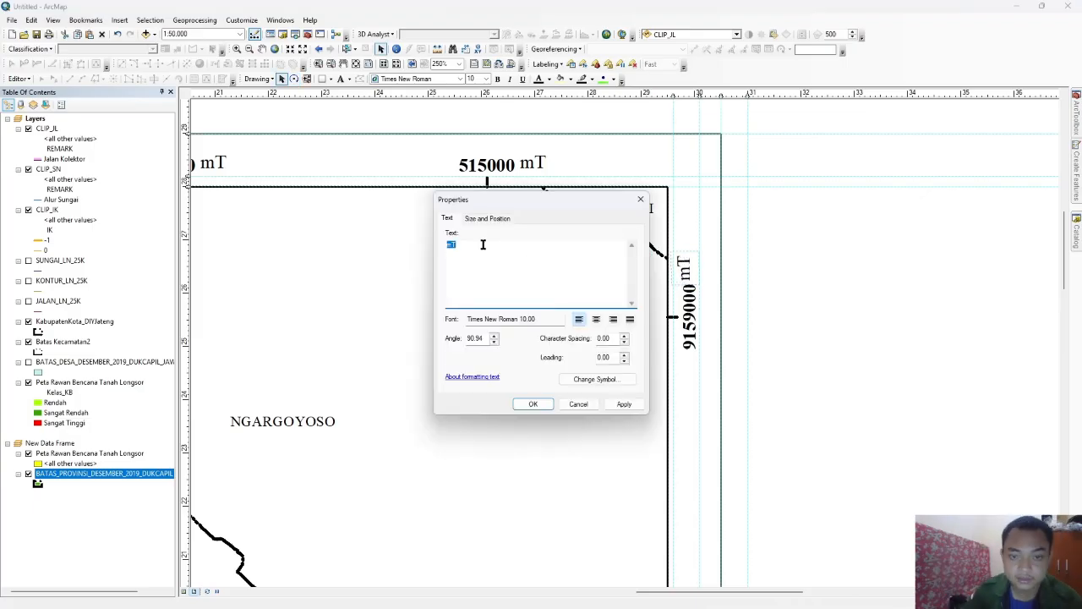
click(625, 404)
click(533, 403)
Step: Copy the mU label above 9156000, 9153000 and 9150000 along the main map's right edge
key(ctrl+c)
key(ctrl+v)
drag(707, 428, 676, 298)
drag(680, 187, 668, 567)
scroll(661, 473, up, 1)
key(ctrl+v)
drag(668, 568, 600, 125)
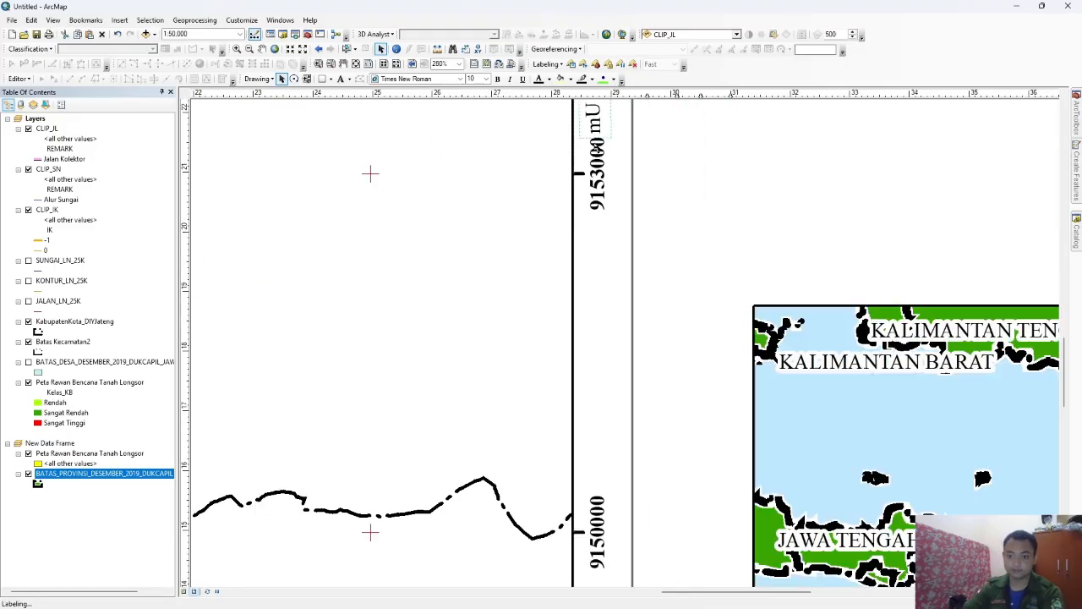
key(ctrl+v)
drag(624, 170, 536, 85)
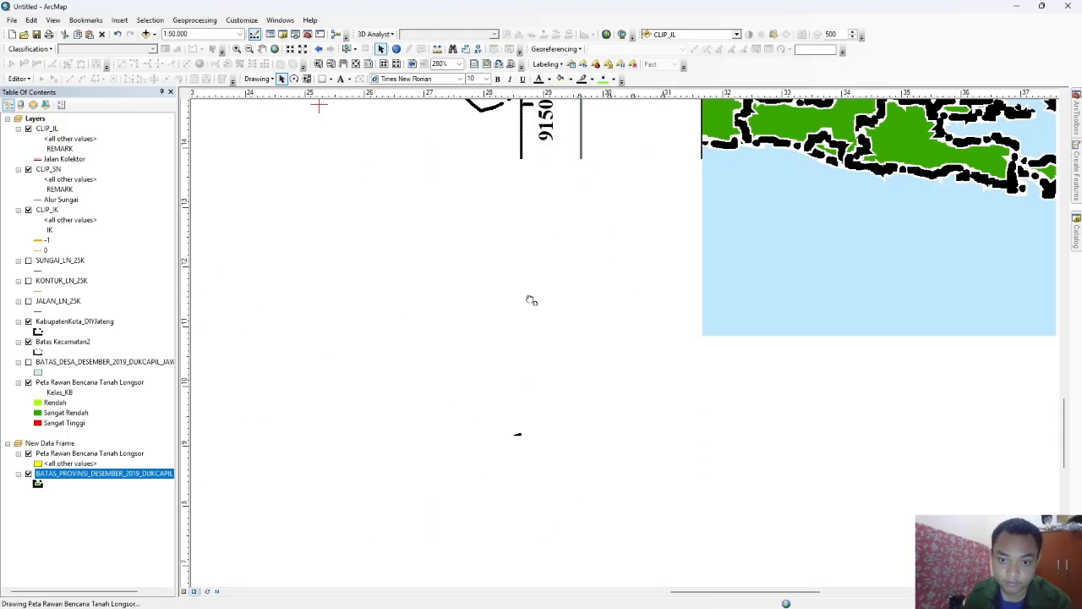
drag(386, 297, 459, 355)
Step: Copy an mT label from the upper edge and align it beside 515000 on the main map's lower edge
scroll(420, 334, down, 1)
scroll(420, 333, down, 1)
drag(421, 252, 575, 542)
drag(530, 169, 564, 579)
click(622, 265)
key(ctrl+c)
drag(723, 528, 667, 166)
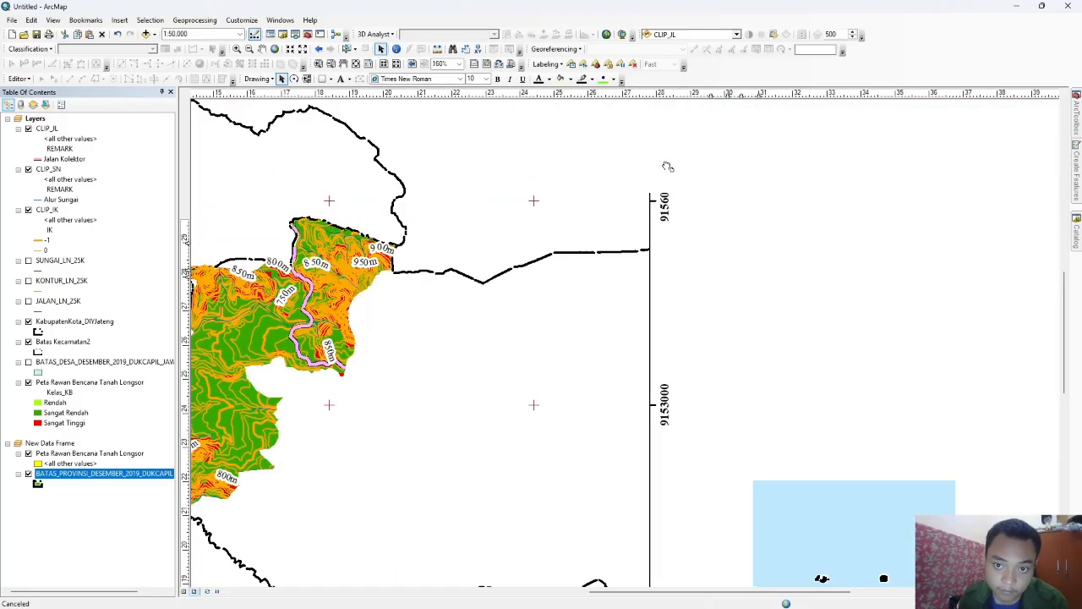
drag(614, 205, 596, 312)
key(ctrl+v)
drag(640, 200, 646, 586)
drag(592, 560, 522, 108)
drag(471, 297, 471, 339)
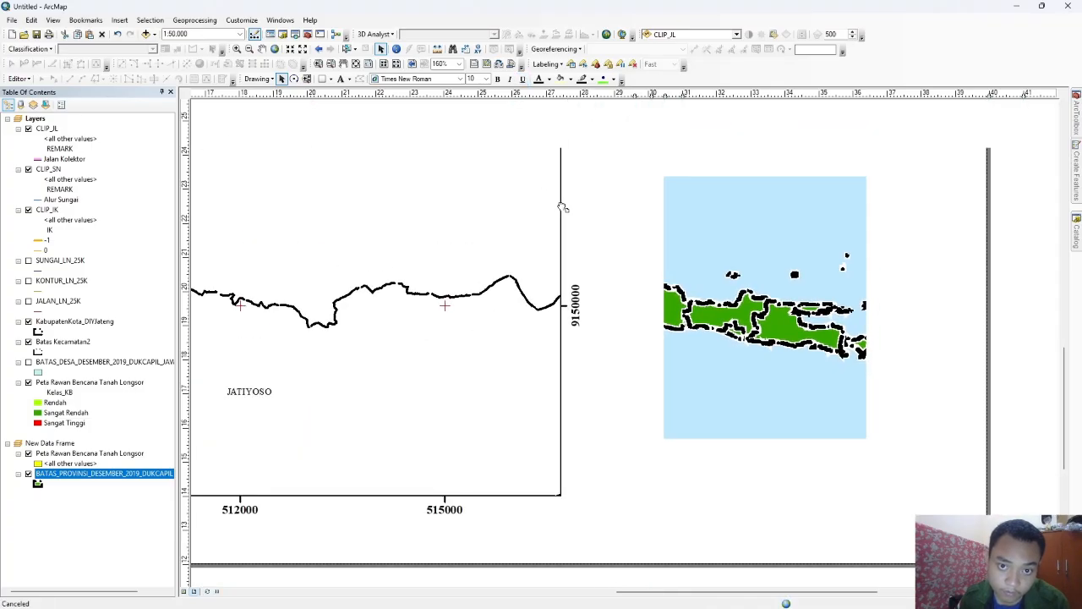
drag(580, 184, 479, 519)
scroll(386, 466, up, 2)
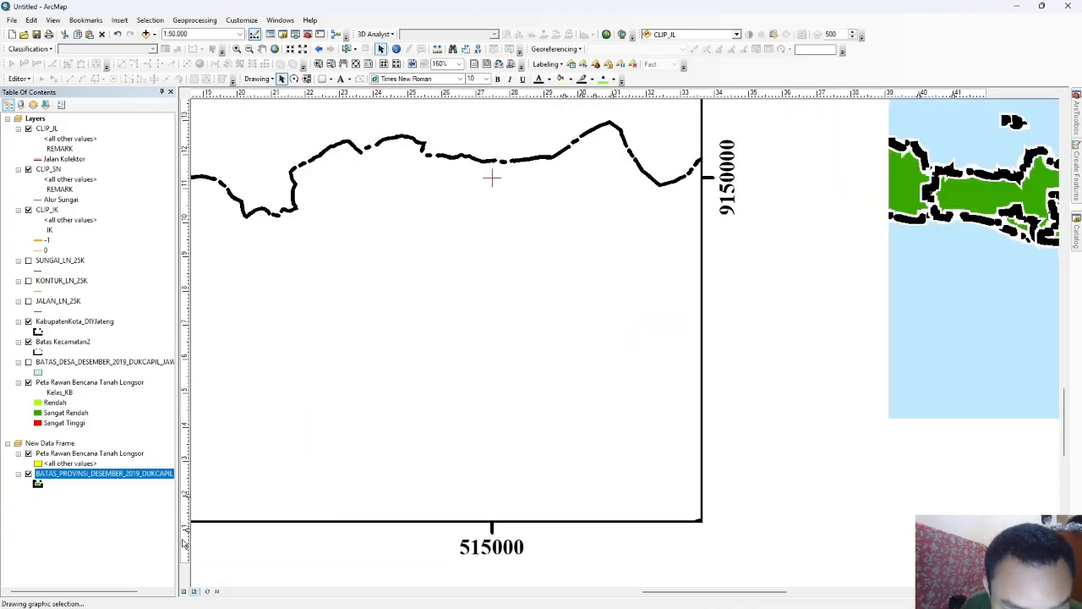
mouse_move(544, 540)
mouse_down()
mouse_move(544, 561)
mouse_move(544, 545)
mouse_up()
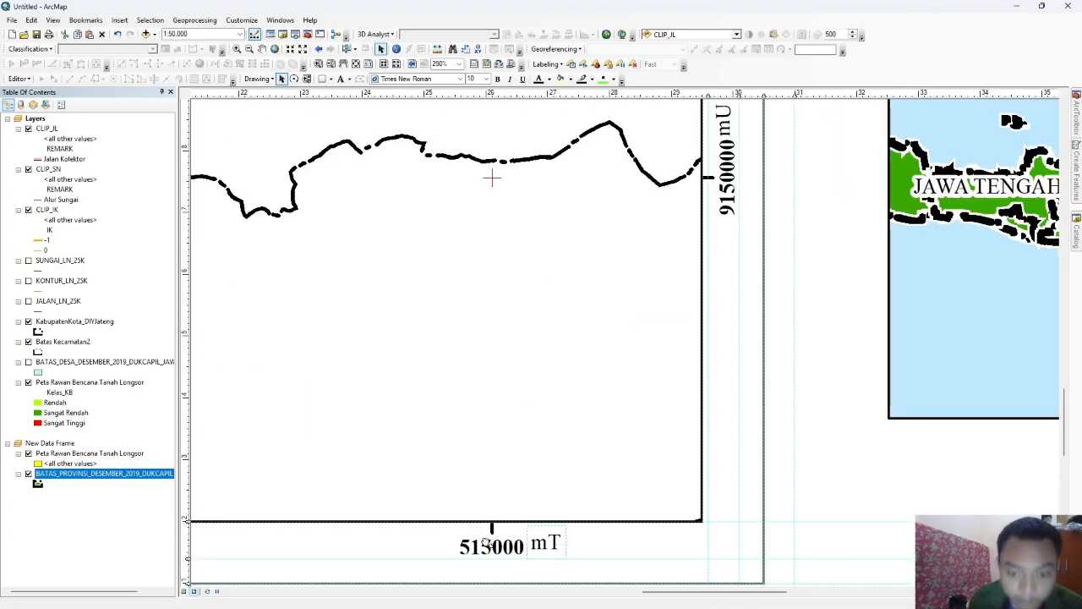
Step: Copy the mT label beside 512000, 509000 and 506000 along the main map's lower edge
drag(478, 537, 686, 493)
key(ctrl+c)
key(ctrl+v)
drag(798, 536, 391, 497)
key(ctrl+c)
key(ctrl+v)
drag(400, 550, 628, 404)
key(ctrl+c)
key(ctrl+v)
drag(621, 449, 251, 406)
Step: Place a vertical mU label above 9150000 on the main map's left edge and add a vertical guide to align it
drag(284, 446, 335, 234)
key(ctrl+c)
key(ctrl+v)
drag(345, 226, 313, 277)
click(302, 96)
drag(302, 95, 311, 95)
click(294, 78)
mouse_move(306, 282)
mouse_down()
mouse_move(290, 277)
mouse_move(285, 287)
mouse_move(280, 272)
mouse_up()
Step: Copy the mU label above 9153000, 9156000 and 9159000 along the main map's left edge
drag(384, 201, 382, 306)
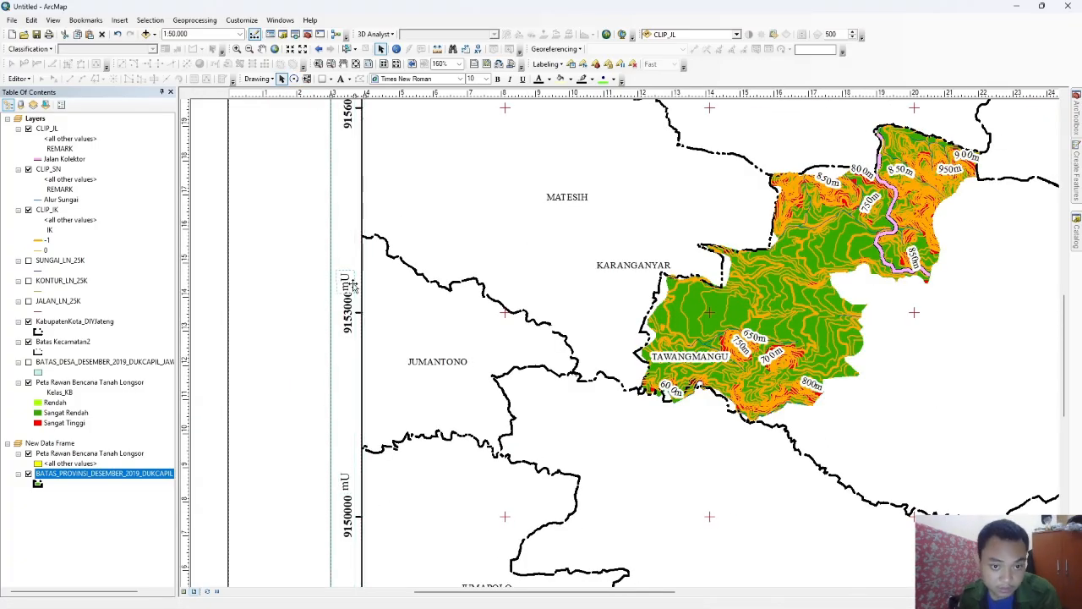
scroll(359, 525, down, 1)
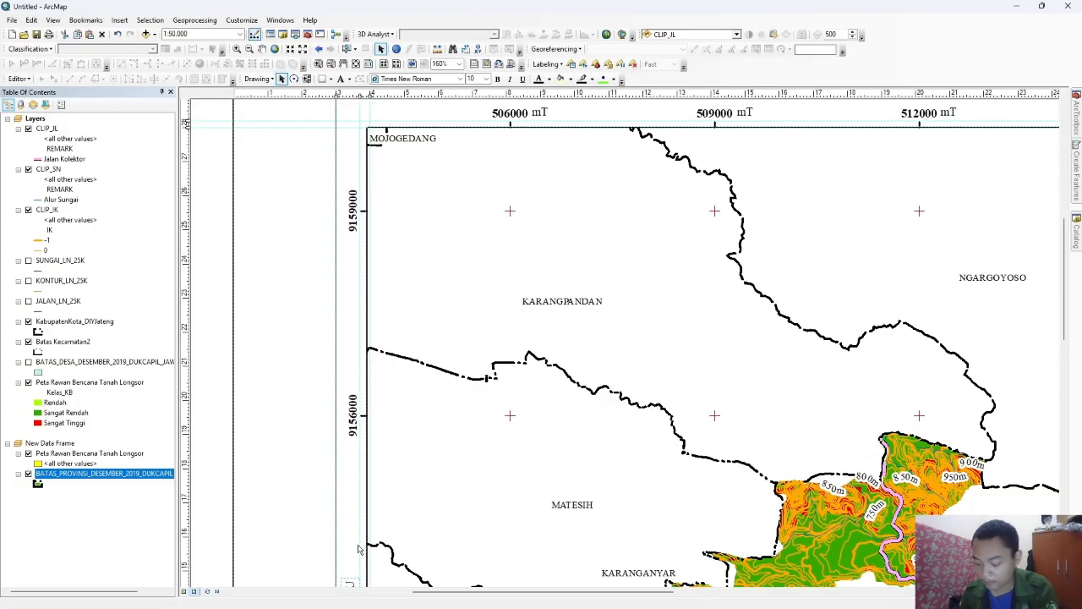
key(ctrl+v)
drag(359, 548, 356, 436)
drag(367, 497, 332, 314)
key(ctrl+c)
key(ctrl+v)
Step: Draw a tall rectangle about 10 cm wide beside the main map and extend it to the lower margin guide
scroll(696, 365, down, 1)
drag(853, 450, 303, 278)
scroll(304, 278, up, 3)
click(322, 79)
drag(588, 150, 800, 588)
drag(770, 539, 703, 288)
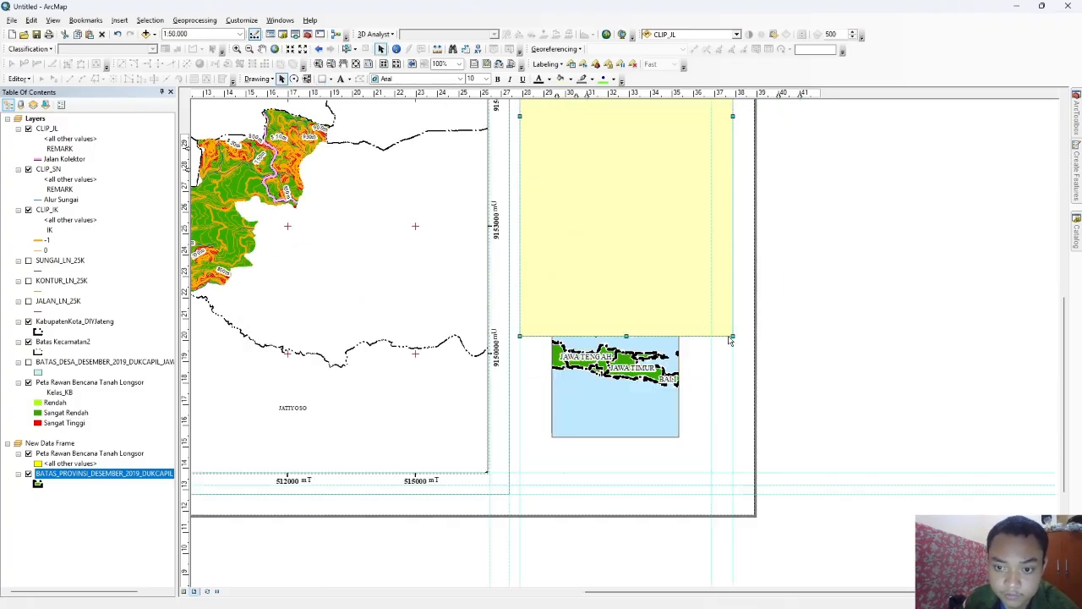
drag(731, 337, 732, 493)
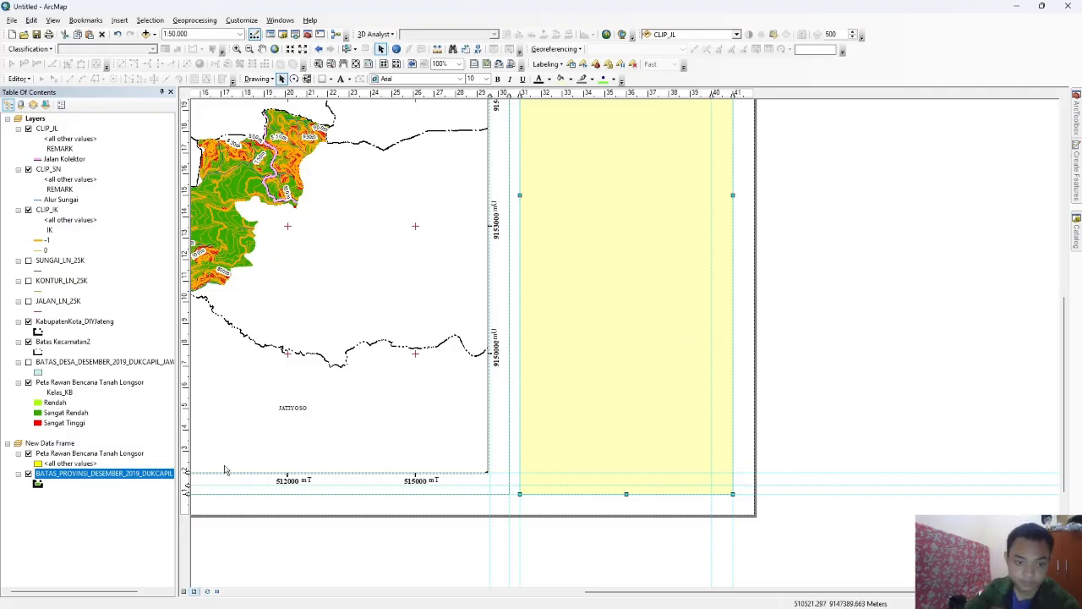
Step: Clear the extra horizontal guide near the lower margin and set the side rectangle's fill to no color
right_click(190, 486)
click(233, 522)
double_click(635, 333)
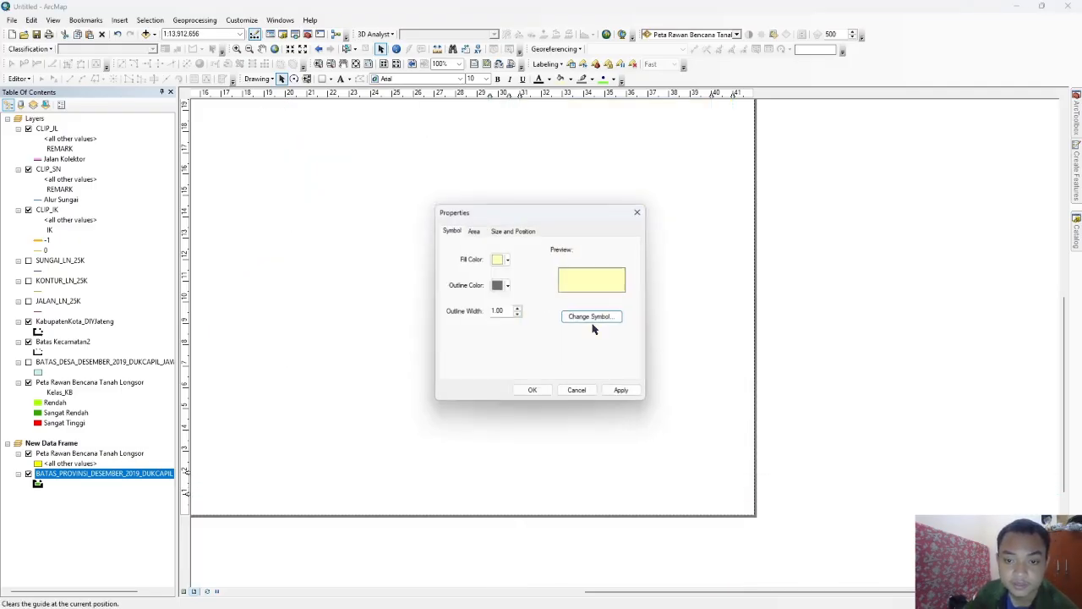
click(507, 260)
click(525, 279)
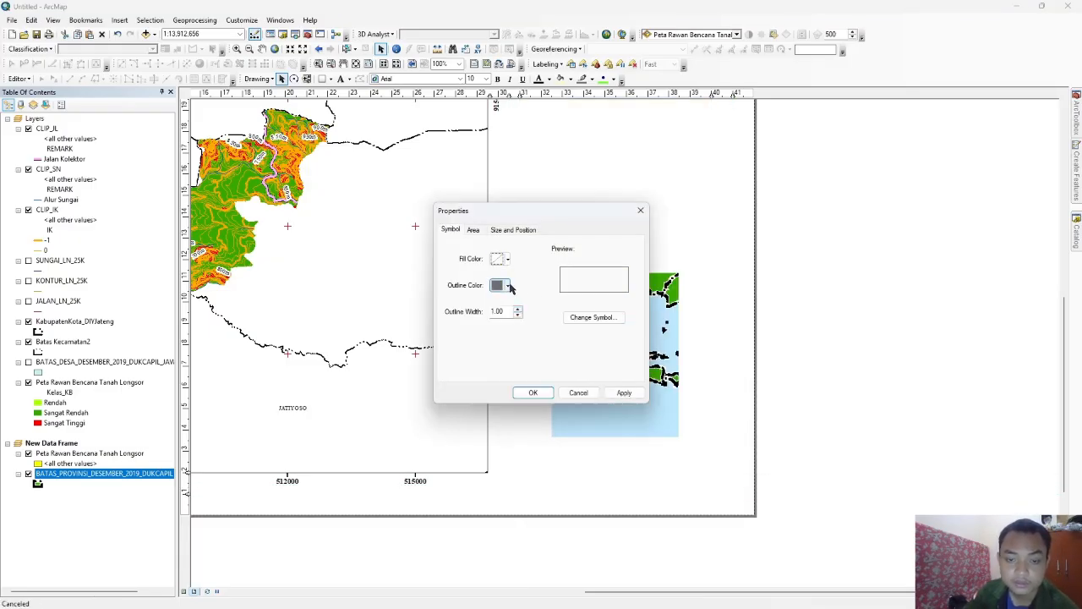
click(533, 393)
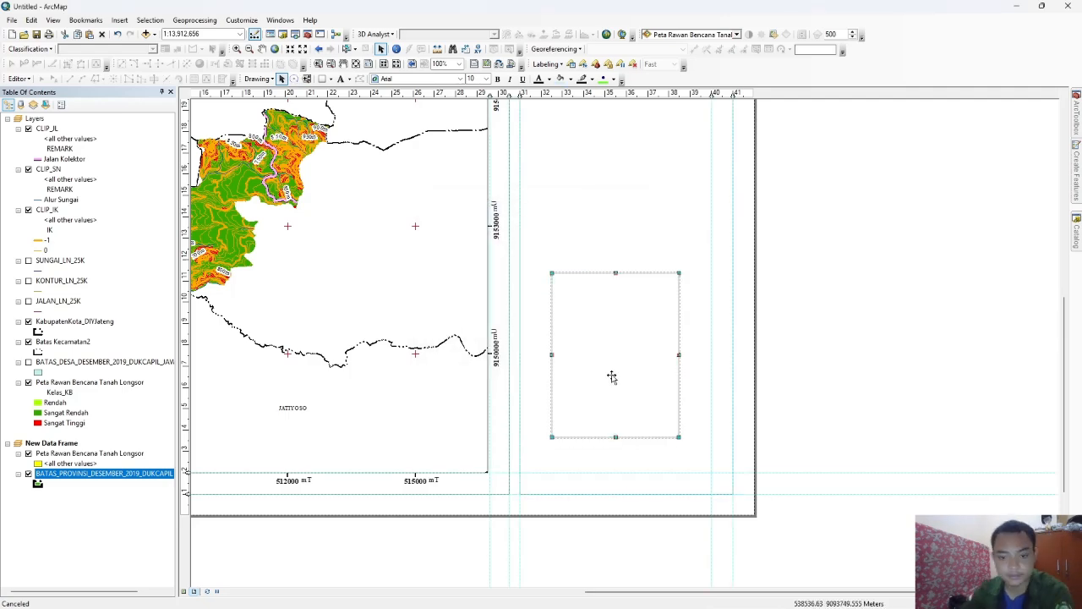
Step: Move the inset map slightly down and insert the Logo UPN Yogyakarta Terbaru picture at the head of the side panel
drag(622, 340, 587, 566)
scroll(592, 261, down, 1)
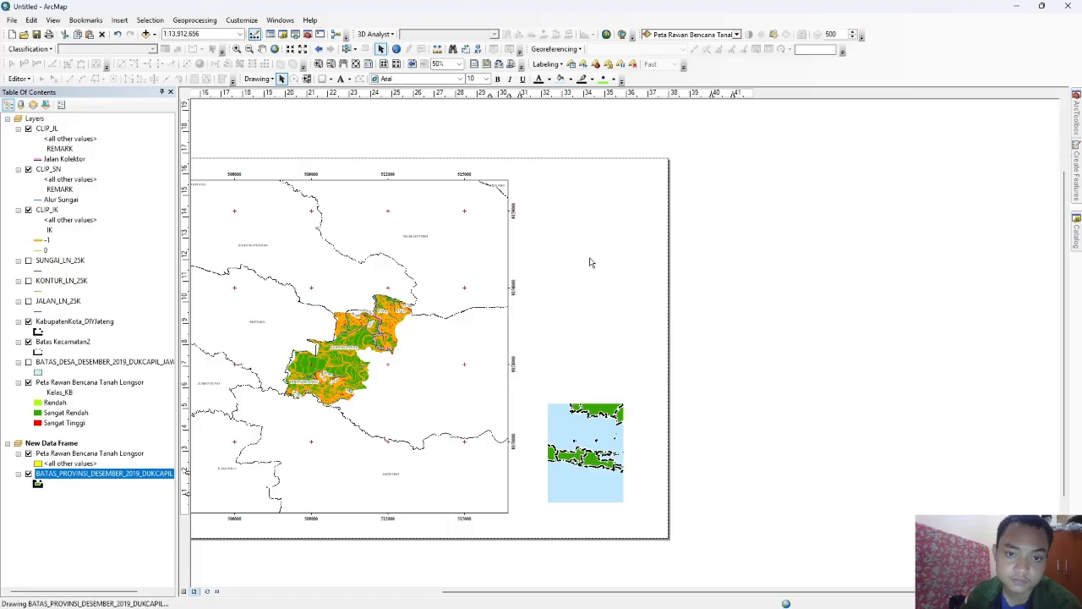
click(120, 19)
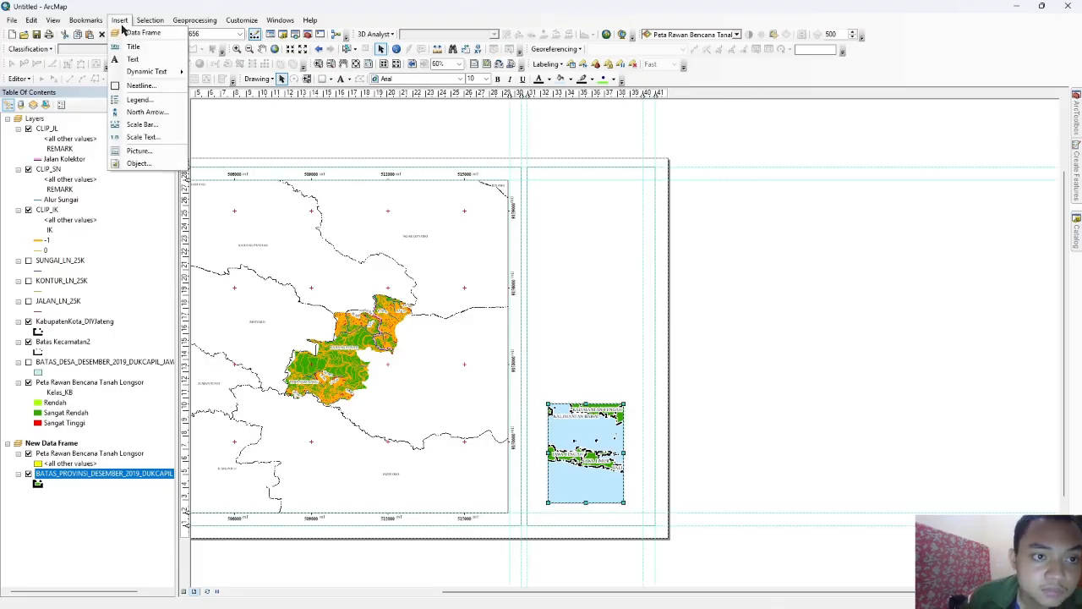
click(144, 155)
double_click(753, 319)
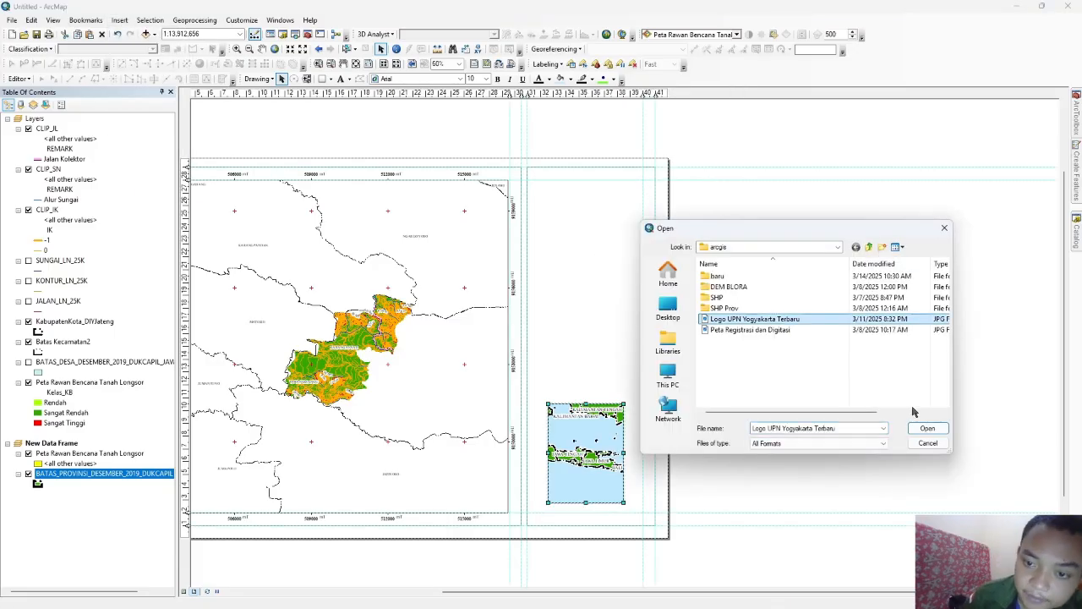
drag(332, 196, 663, 205)
Step: Add a vertical guide at 36 on the ruler, shrink the logo to about 1.4 cm wide and center it on the guide
drag(585, 96, 591, 95)
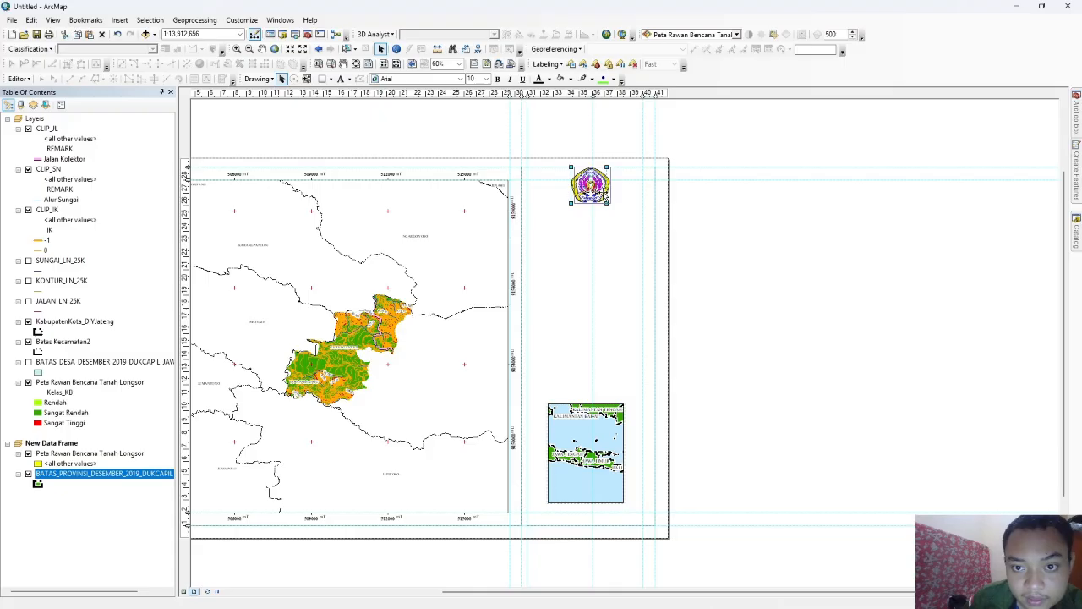
click(606, 196)
scroll(603, 194, down, 3)
click(603, 194)
drag(627, 223, 580, 175)
drag(566, 168, 594, 162)
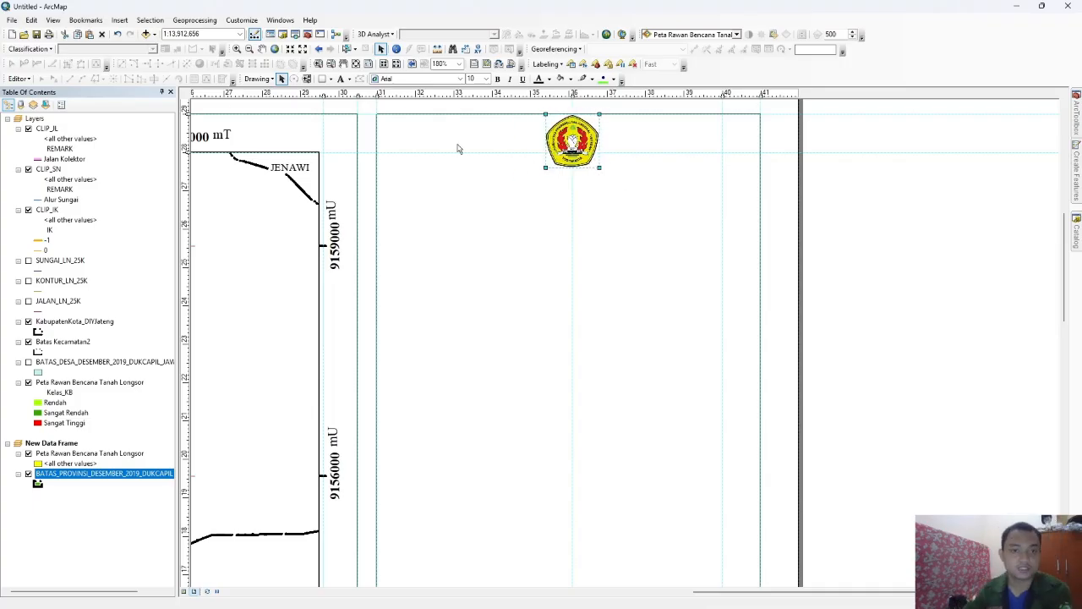
Step: Add a text element below the logo reading JURUSAN TEKNIK LINGKUNGAN, FAKULTAS TEKNOLOGI MINERAL DAN ENERGI, UPN "VETERAN" YOGYAKARTA, 2025 on four lines
click(342, 79)
click(559, 200)
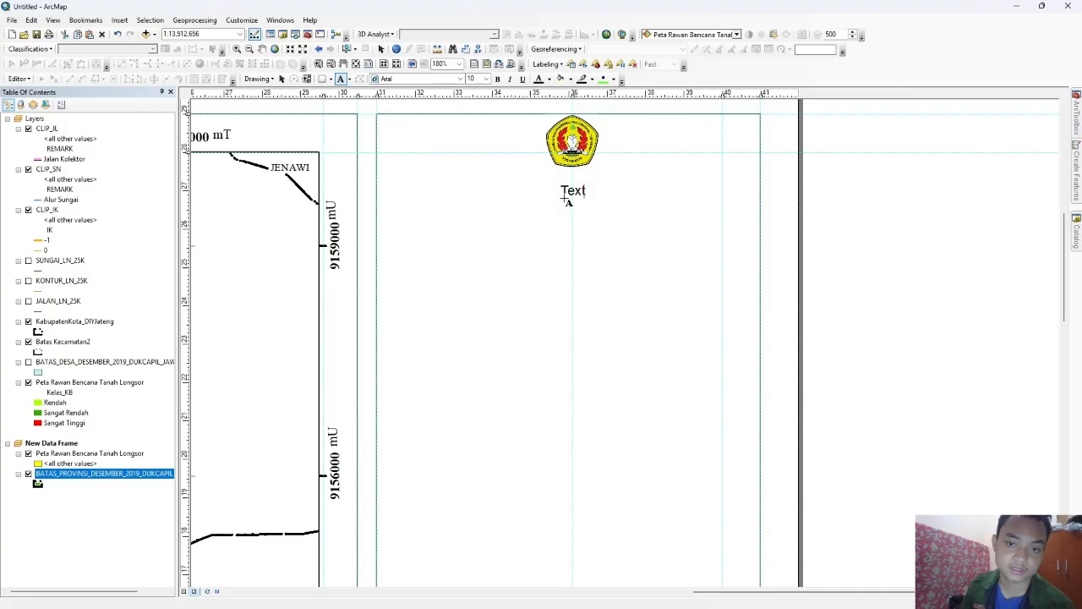
key(Return)
double_click(575, 193)
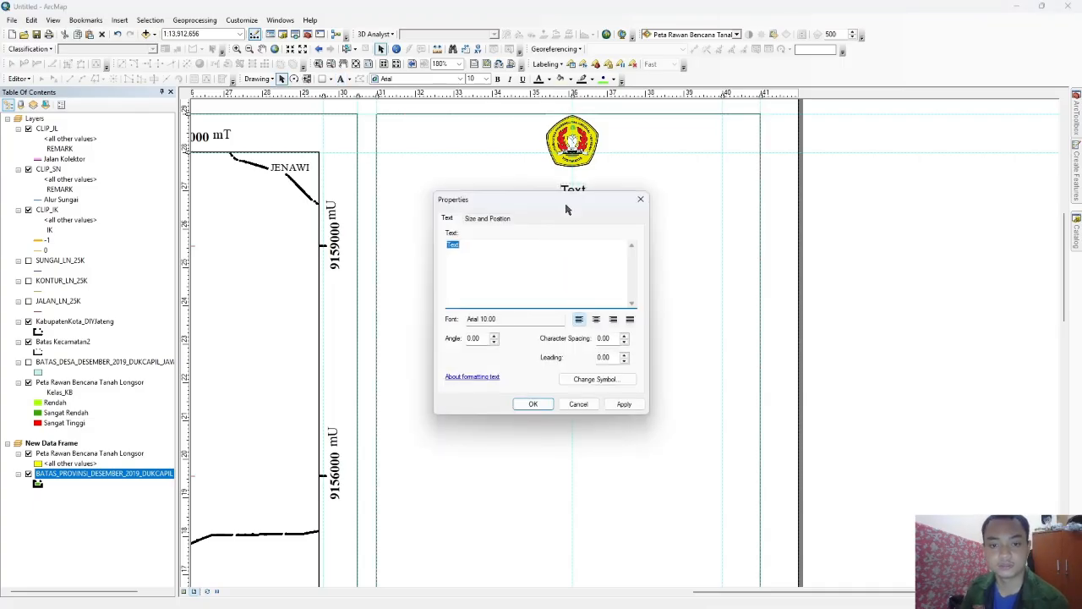
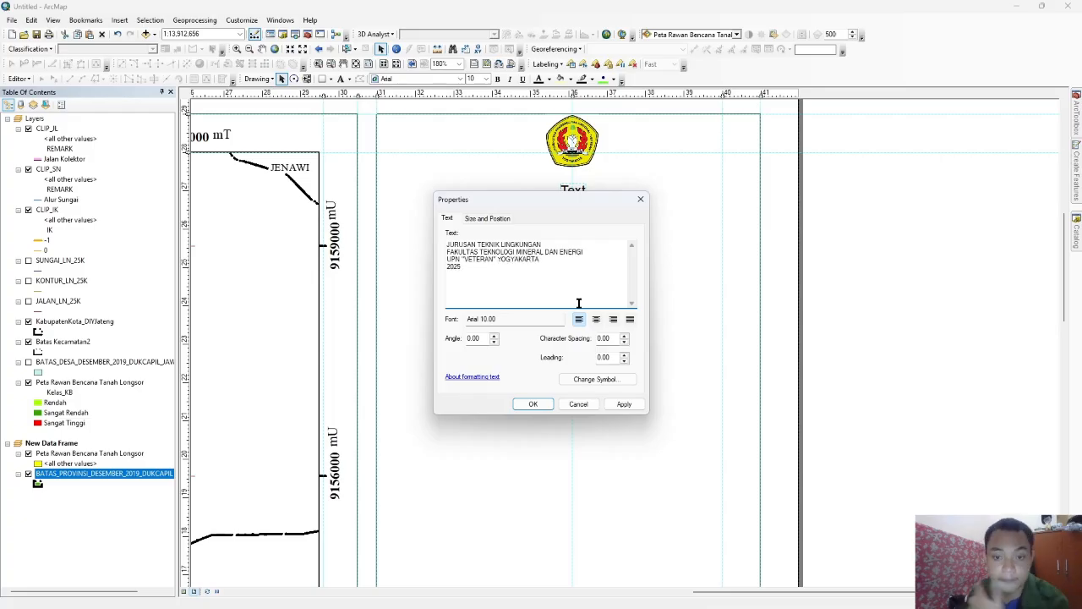
Step: Set the institution text to Times New Roman, center-align its lines and center the block under the logo
click(595, 378)
click(885, 319)
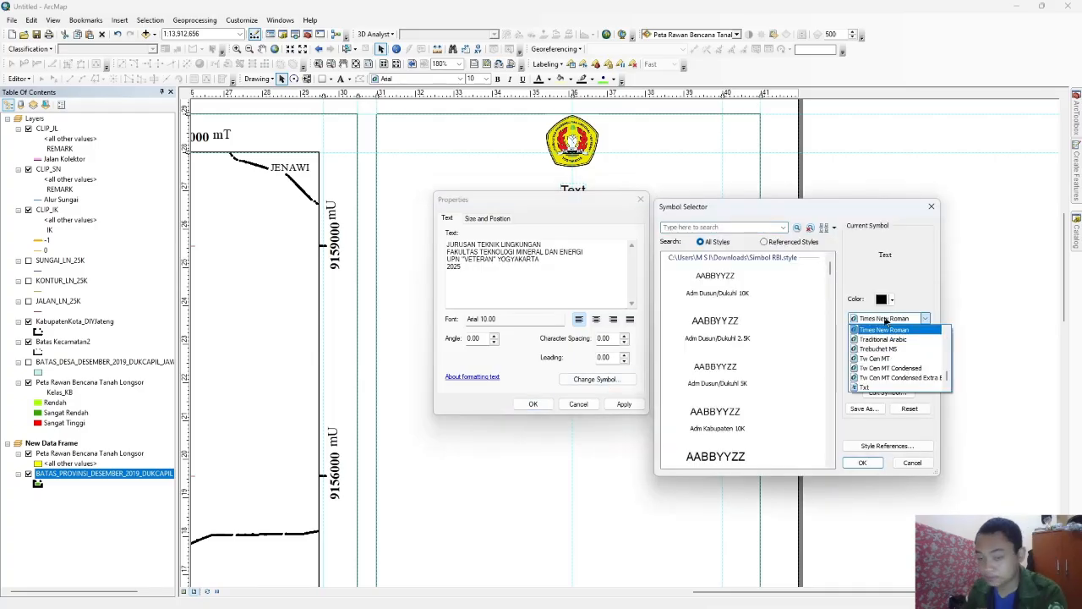
click(885, 335)
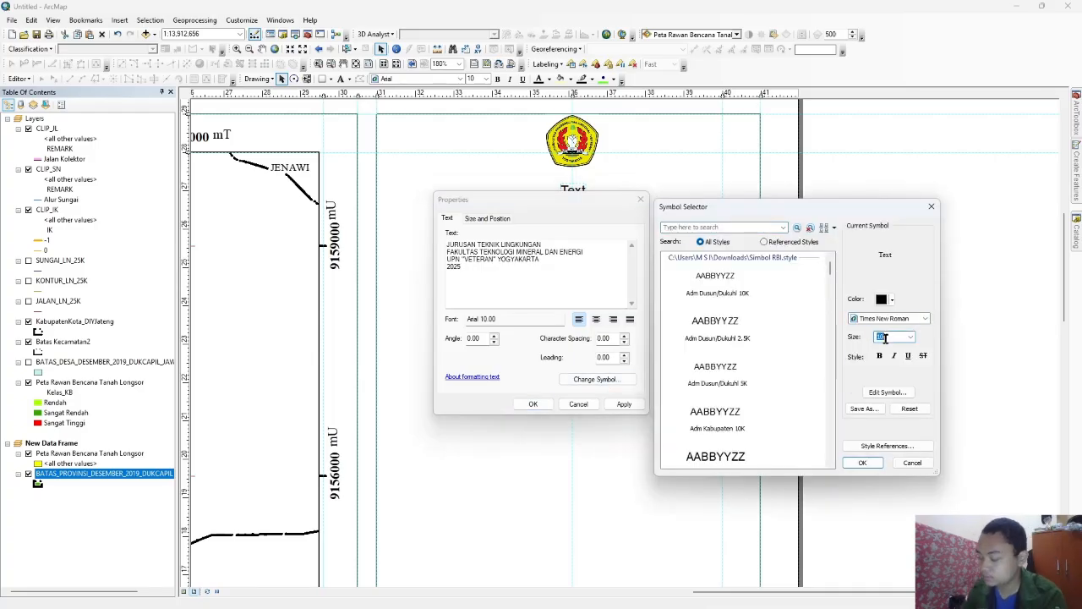
click(888, 392)
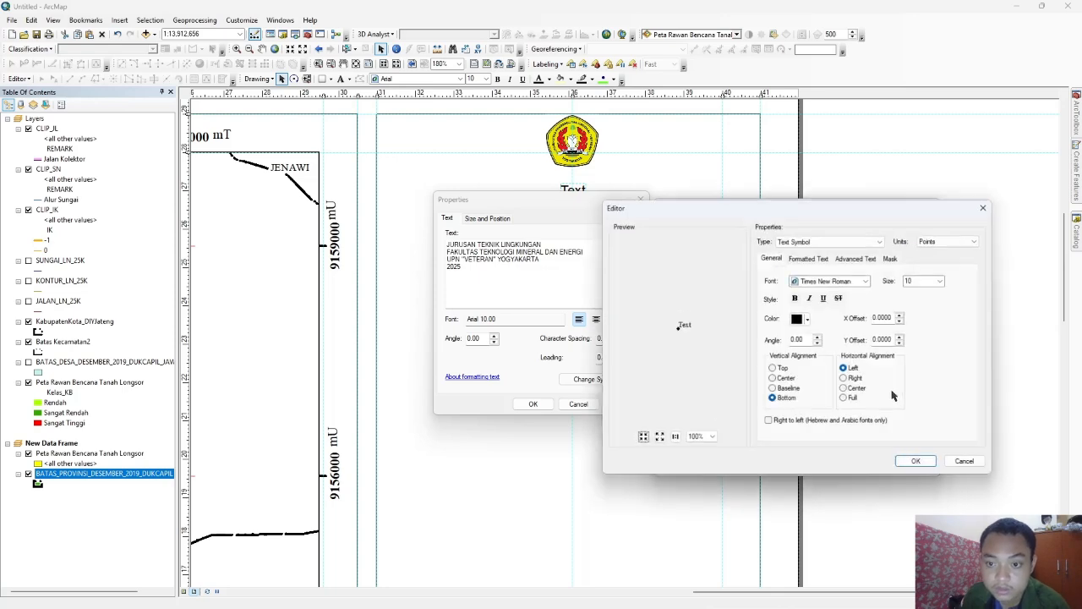
click(979, 210)
click(860, 464)
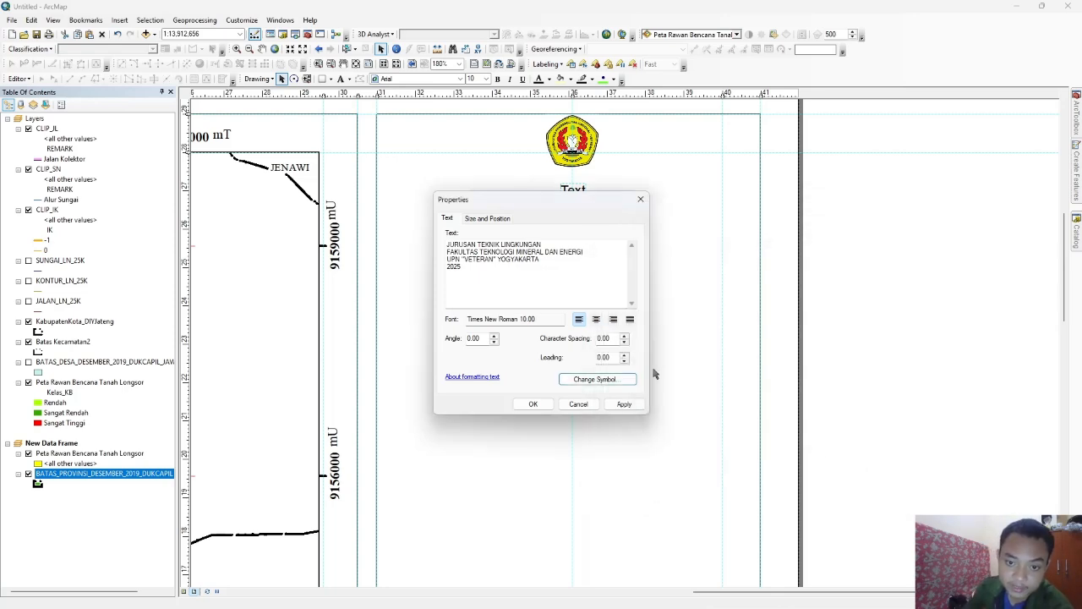
click(623, 405)
click(600, 373)
click(536, 457)
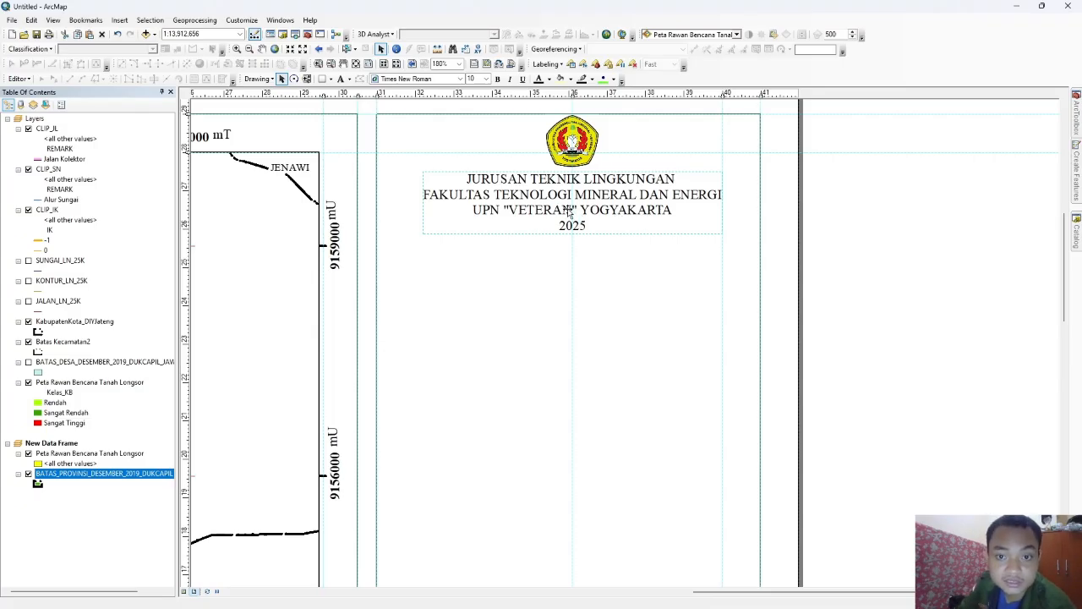
Step: Add a horizontal guide below the institution text and draw a 10 cm divider line along it across the side panel
click(188, 230)
drag(188, 229, 187, 246)
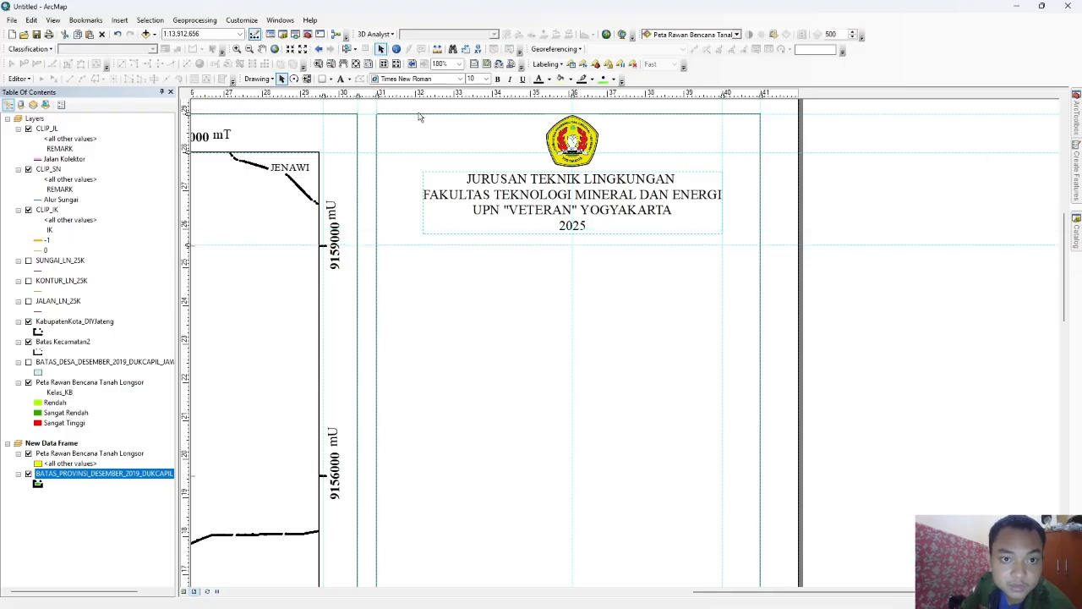
click(332, 78)
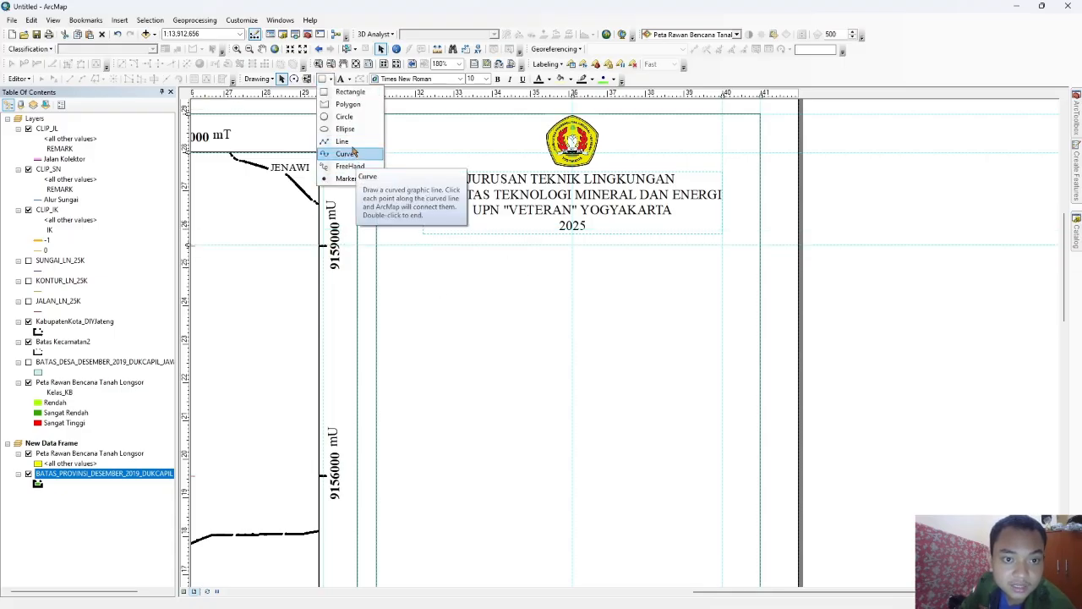
click(347, 151)
click(377, 246)
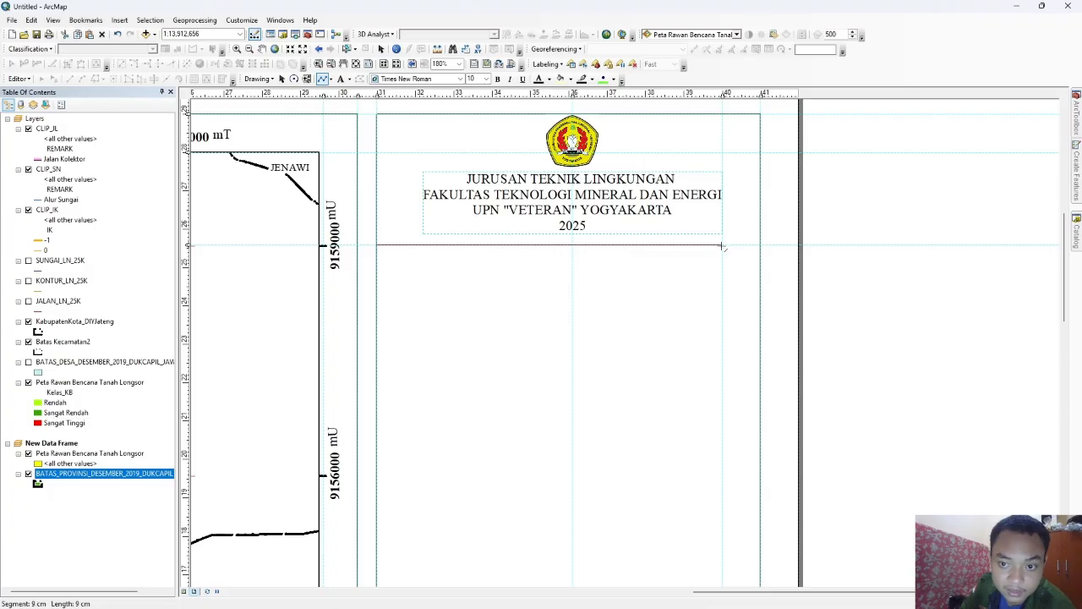
double_click(761, 245)
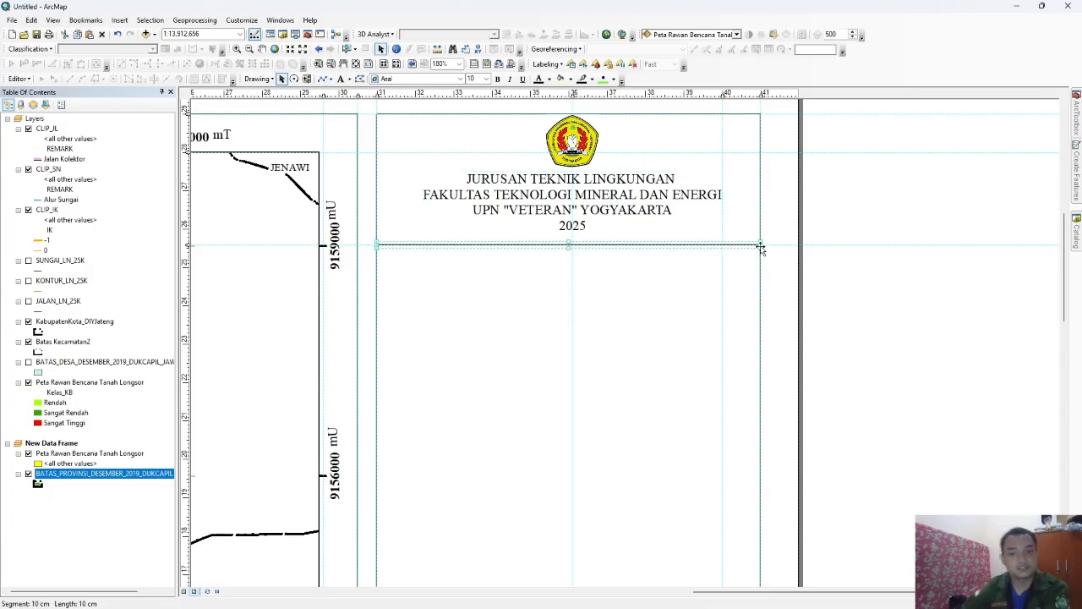
right_click(187, 244)
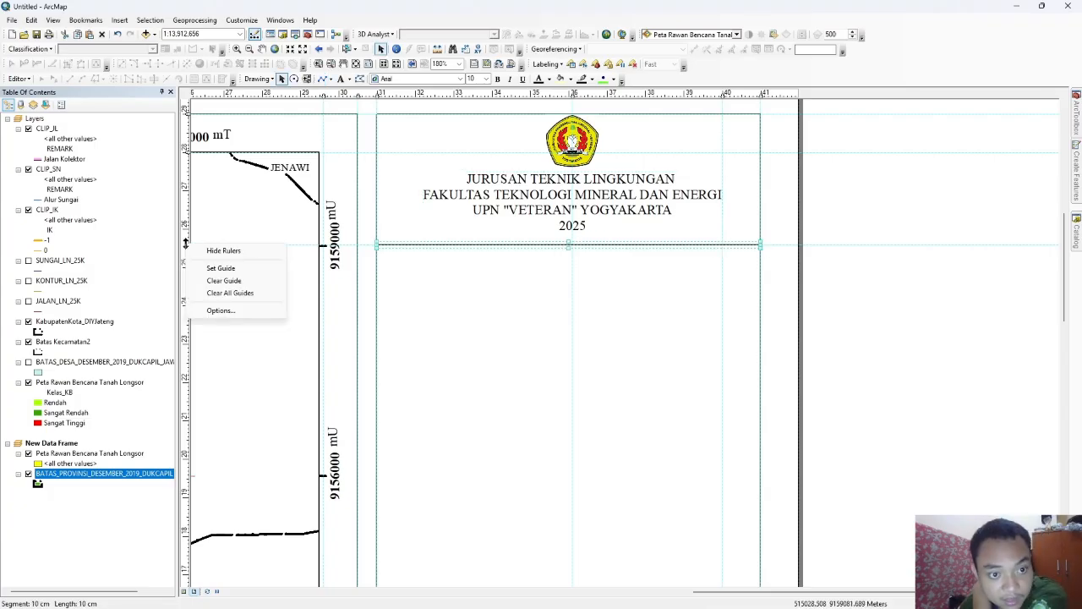
click(443, 260)
Step: Duplicate the institution text below the divider line and change the copy's text to PETA RAWAN BENCANA TANAH LONGSOR
click(526, 219)
key(ctrl+c)
key(ctrl+v)
drag(528, 221, 527, 287)
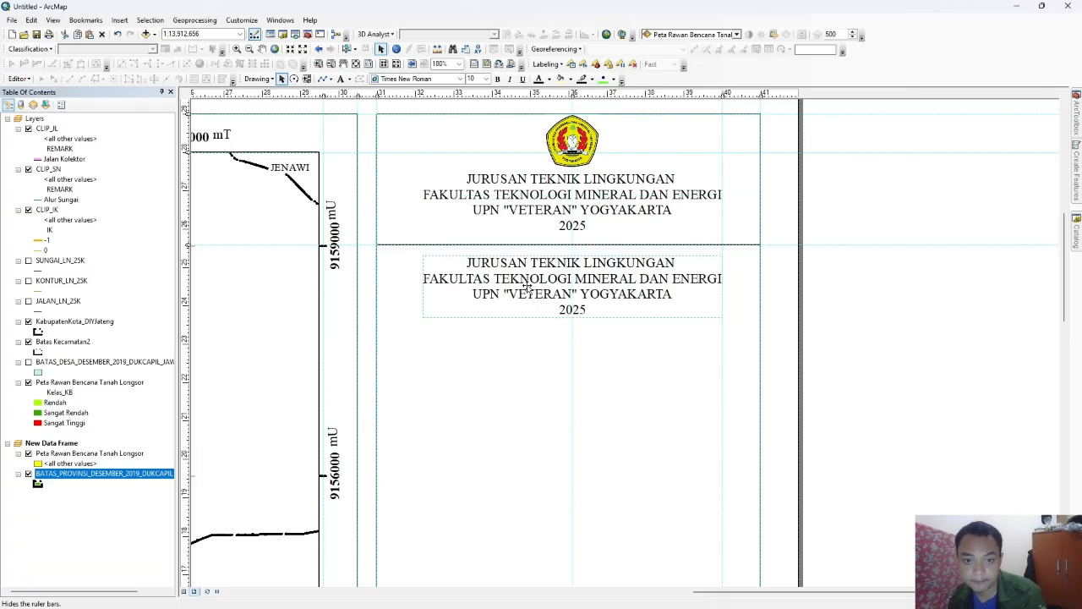
double_click(636, 304)
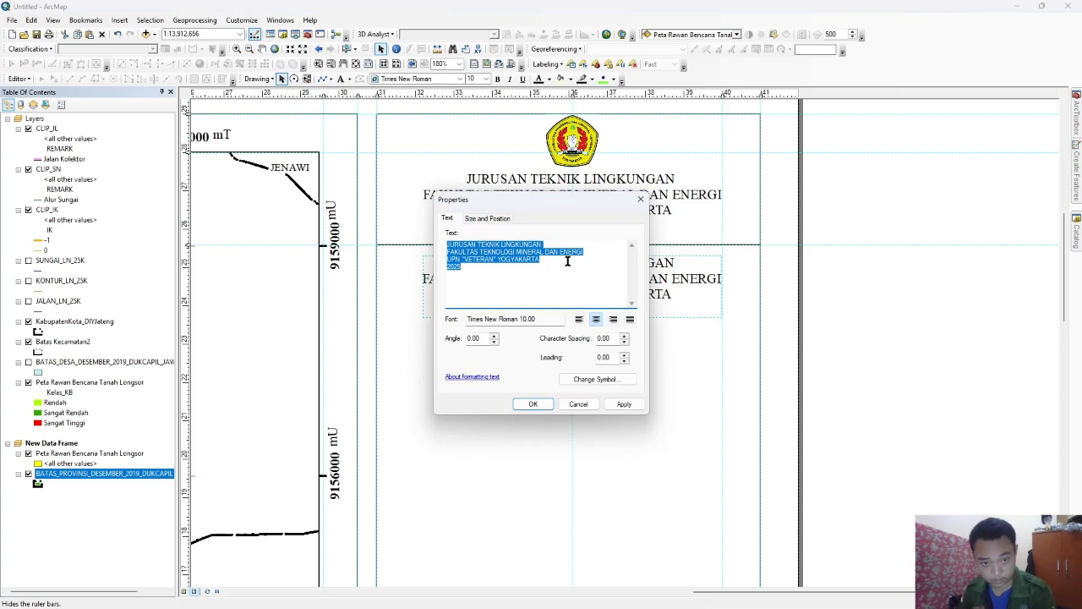
text(PETA RAWAN BENCANA)
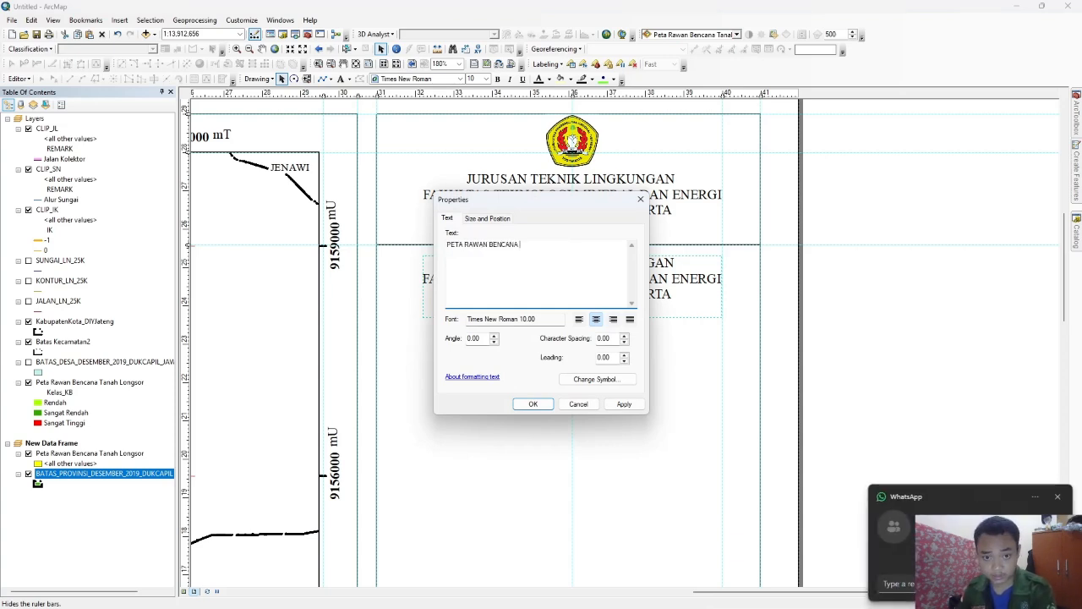
text(H LONGSOR)
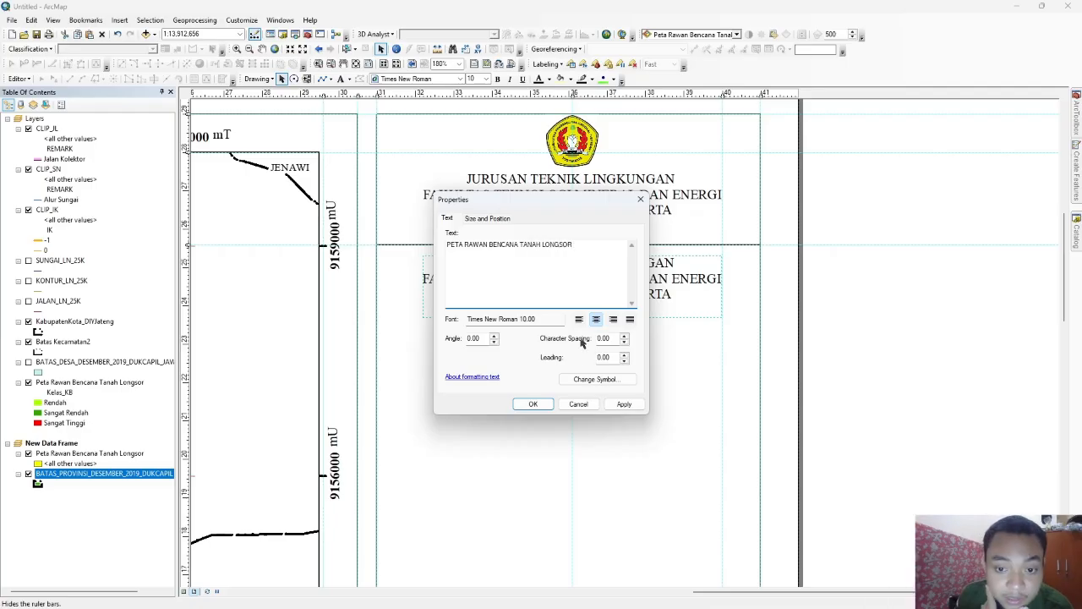
Step: Make the map title bold and move it up directly beneath the divider line
click(595, 379)
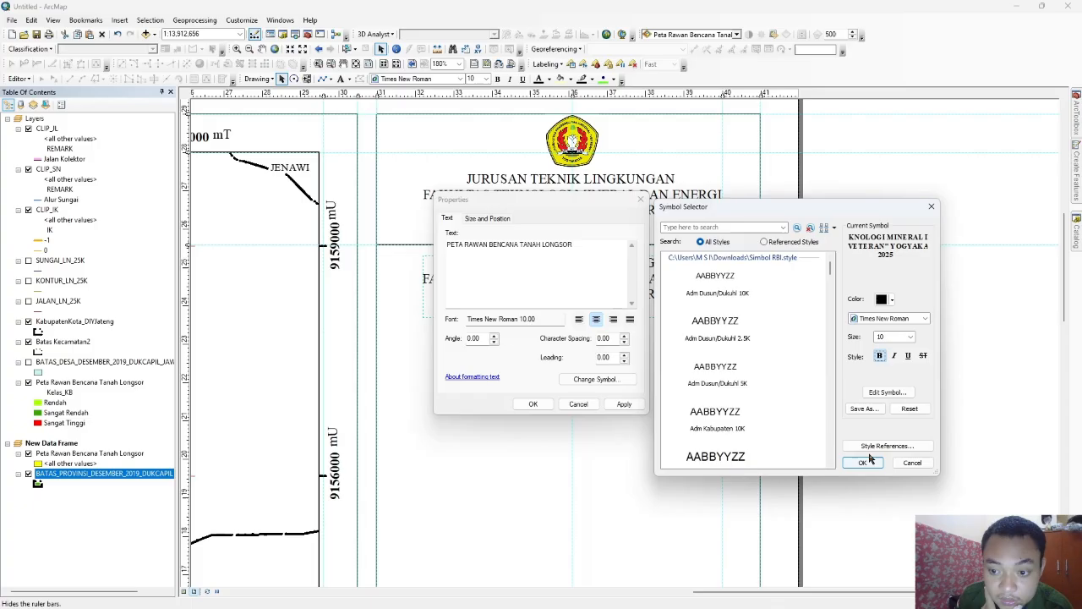
click(864, 463)
click(624, 404)
click(533, 403)
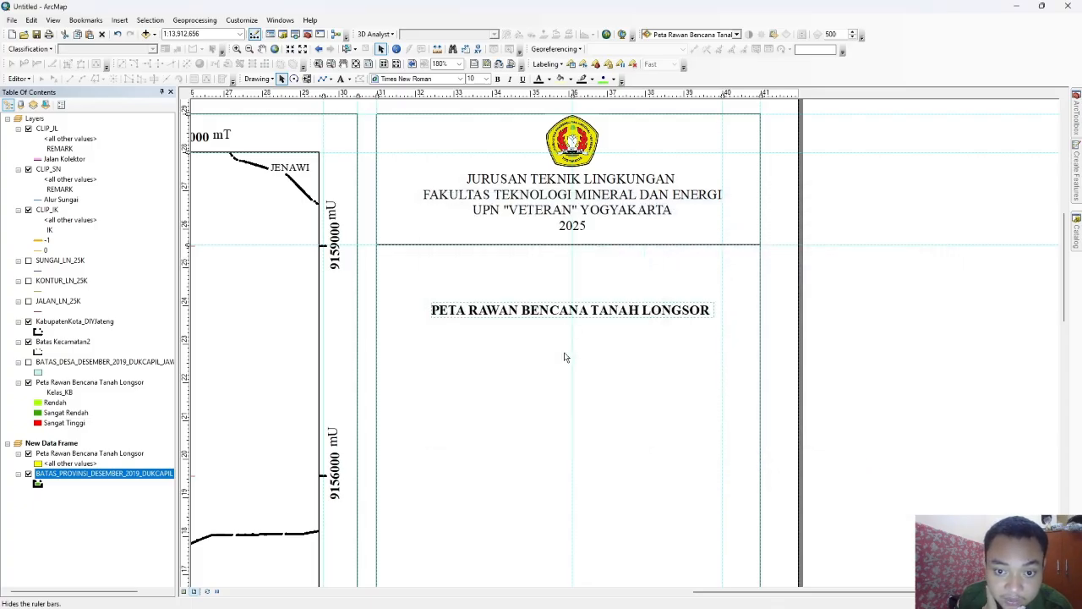
drag(569, 276, 568, 256)
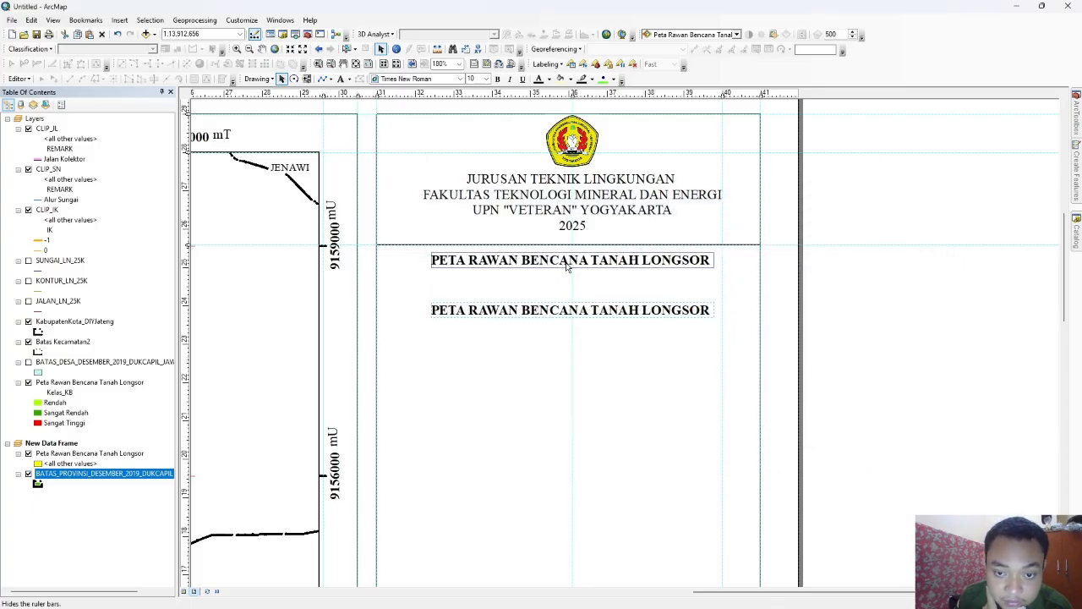
key(Delete)
Step: Duplicate the institution text below the title and change the copy to "Kecamatan Tawangmangu, Kabupaten Karanganyar, Provinsi Jawa Tengah"
click(587, 212)
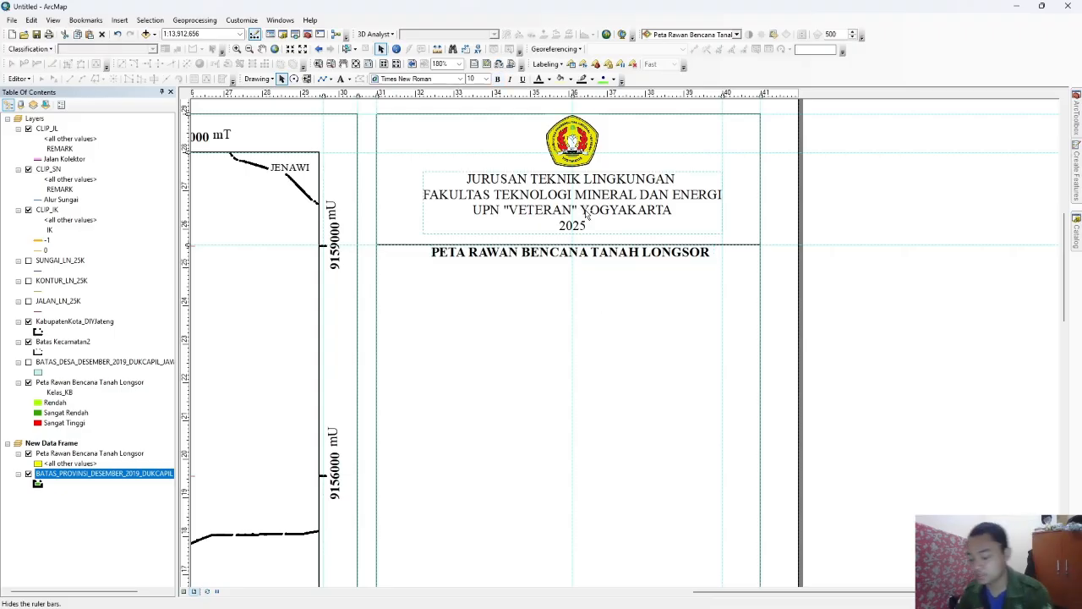
key(ctrl+c)
key(ctrl+v)
drag(589, 213, 569, 278)
double_click(586, 277)
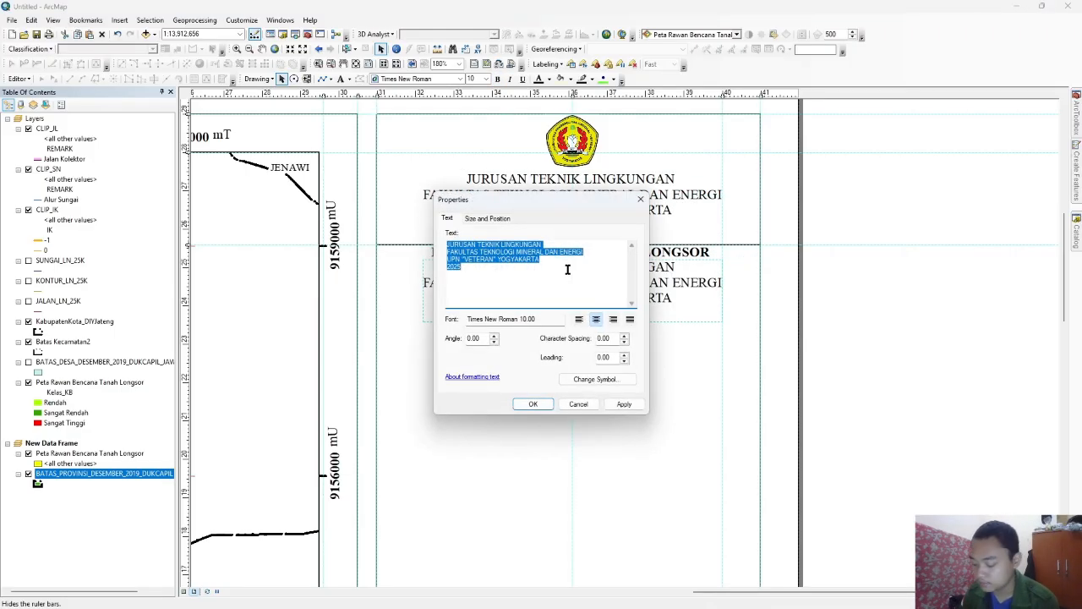
text(K)
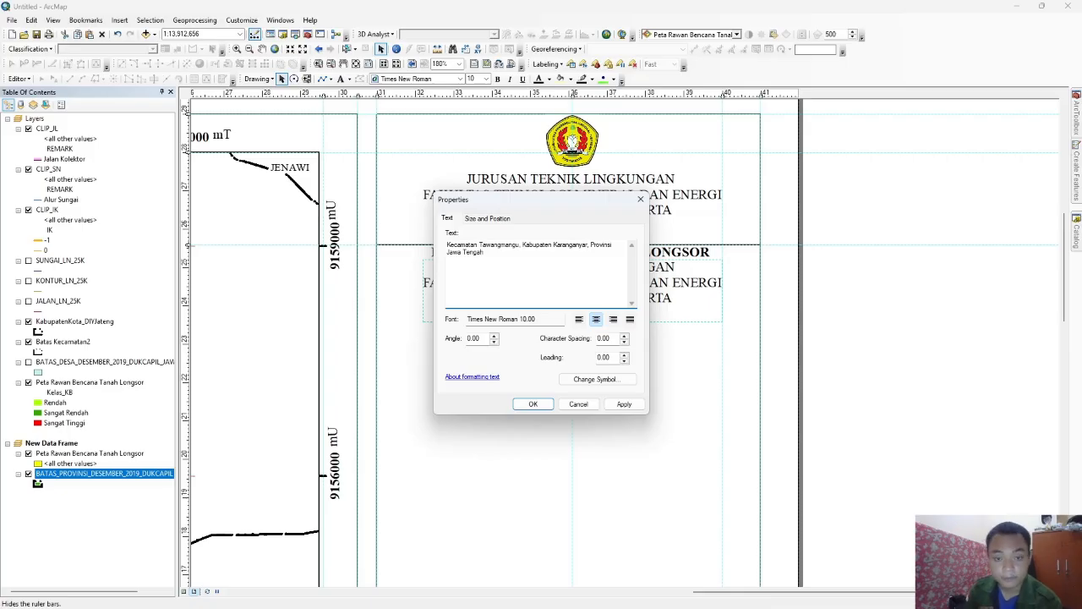
click(624, 404)
click(533, 404)
Step: Set the location subtitle's font size to 8 and move it up beneath the map title
double_click(582, 316)
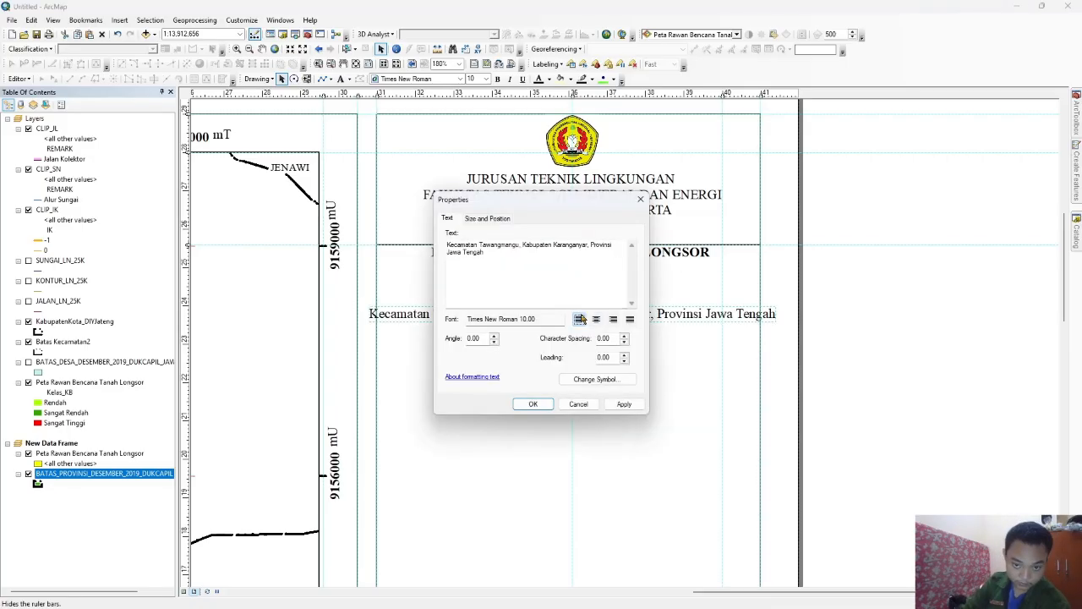
click(594, 379)
click(901, 336)
scroll(898, 352, up, 1)
click(896, 356)
click(857, 462)
click(622, 406)
click(532, 406)
drag(628, 320, 629, 277)
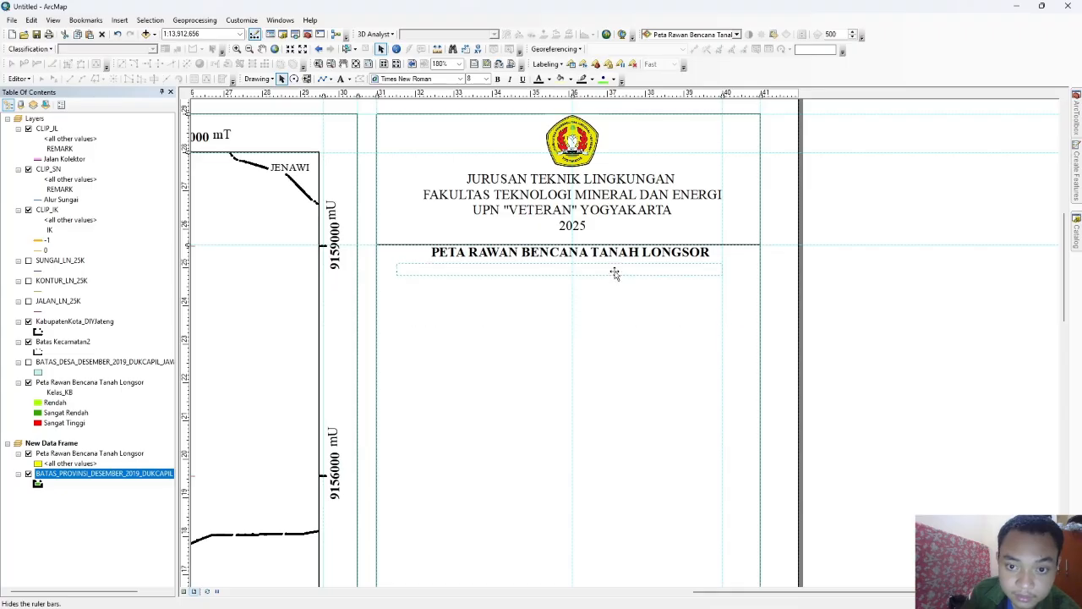
Step: Clear the vertical guide at 40 on the ruler and center the location subtitle close beneath the title
right_click(721, 95)
click(761, 131)
click(643, 272)
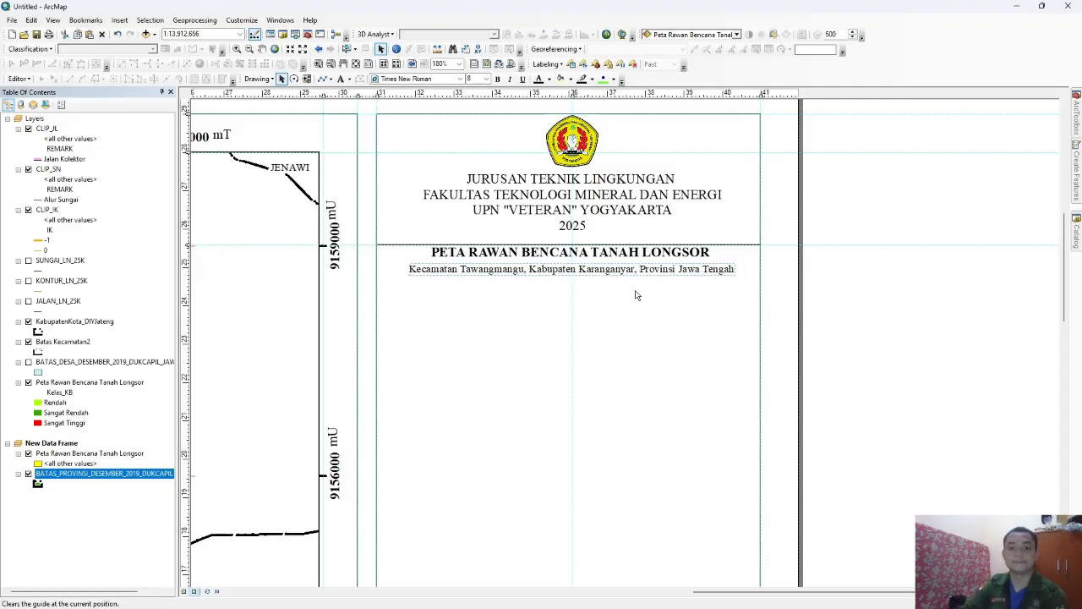
drag(620, 273, 621, 269)
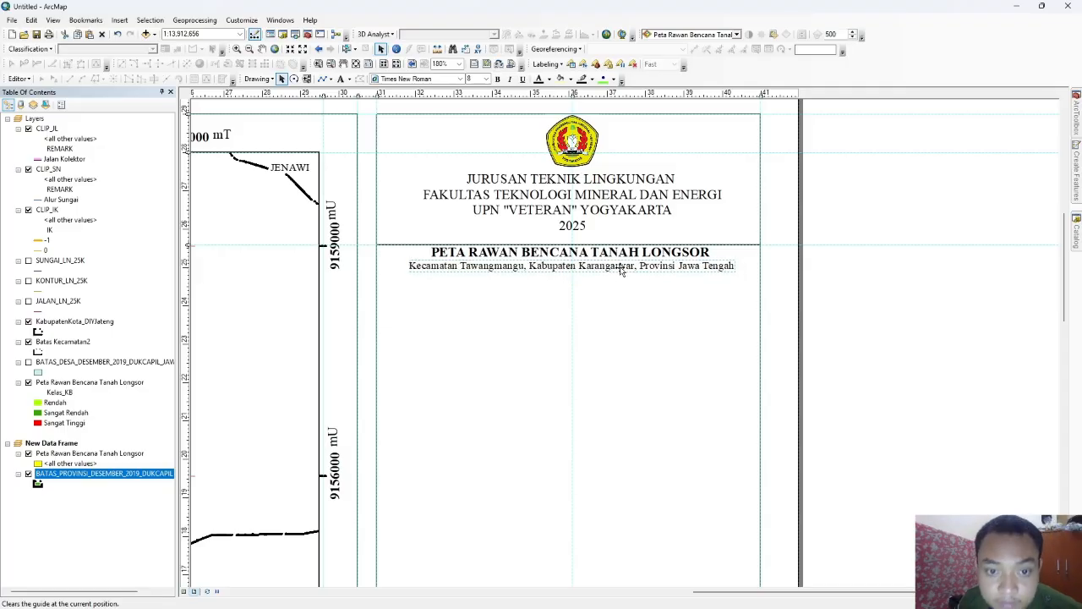
Step: Add a horizontal guide at about 24.7 cm and draw a second 10 cm divider line below the subtitle
drag(187, 246, 187, 281)
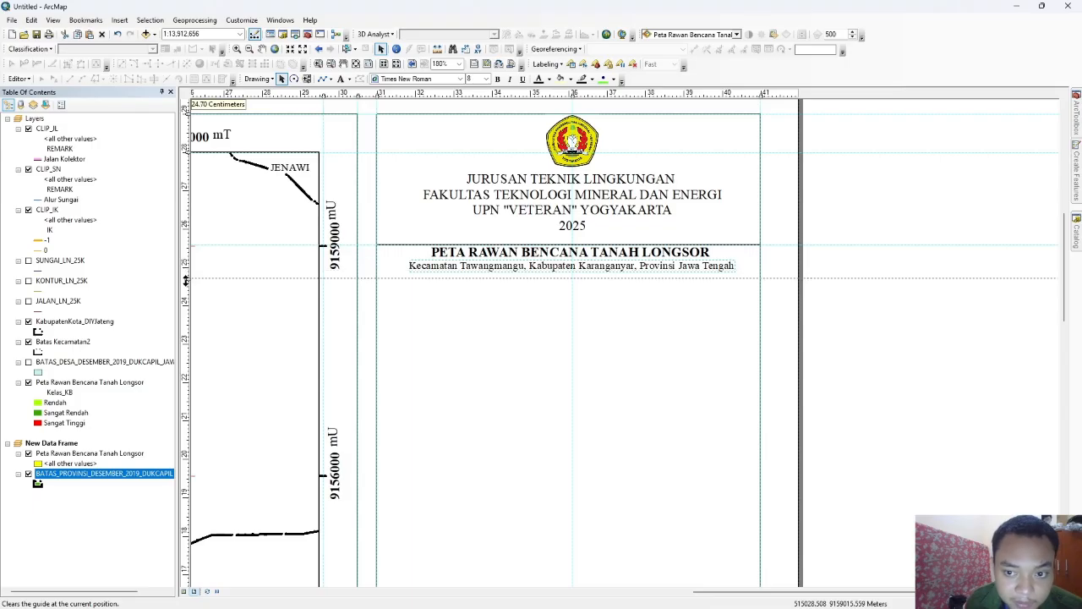
click(322, 78)
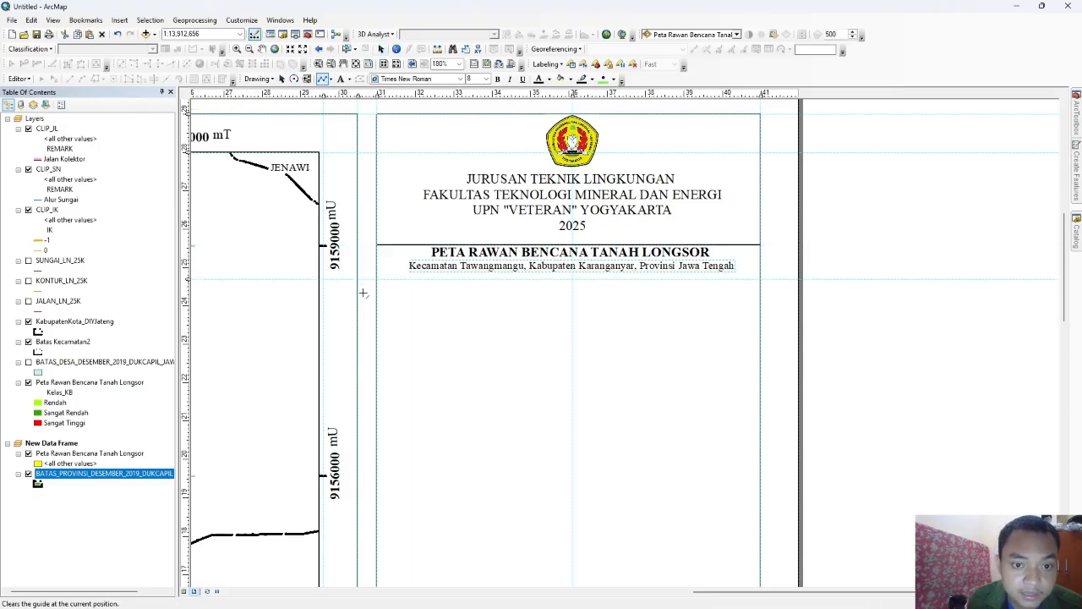
click(376, 280)
double_click(761, 280)
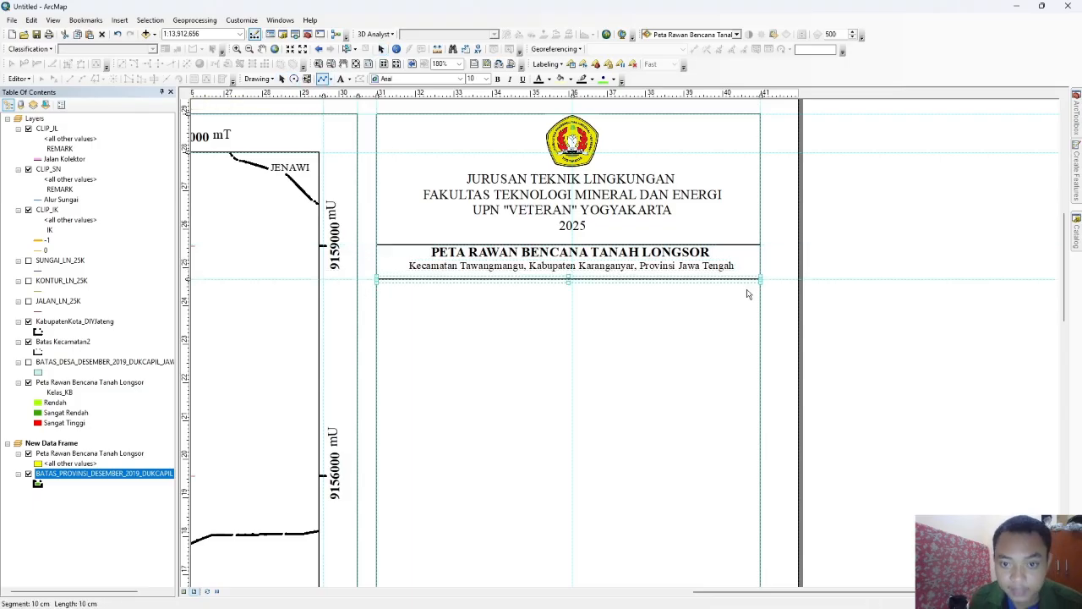
click(501, 266)
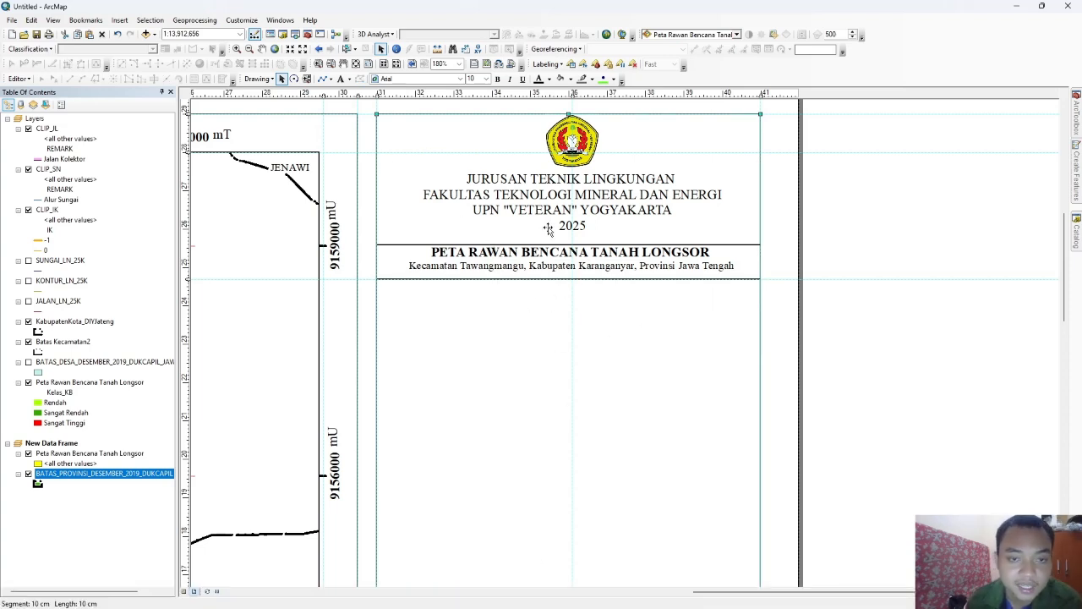
Step: Insert the ESRI North 3 north arrow, shrink it and center it on the vertical guide below the second divider line
click(119, 19)
click(135, 115)
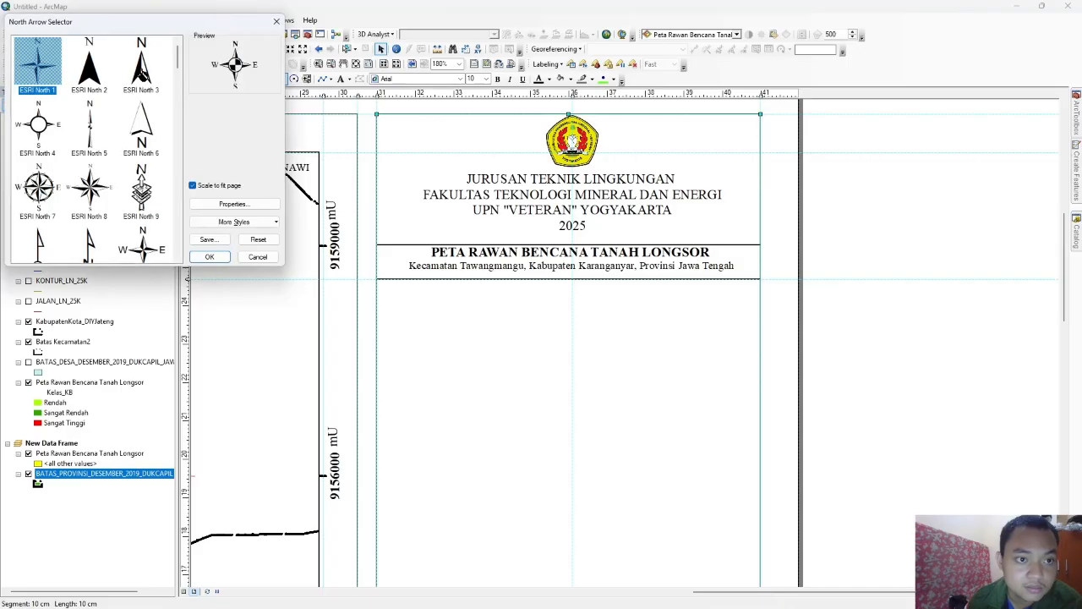
click(140, 69)
click(200, 257)
drag(533, 359, 569, 314)
click(606, 309)
key(ctrl+z)
click(570, 306)
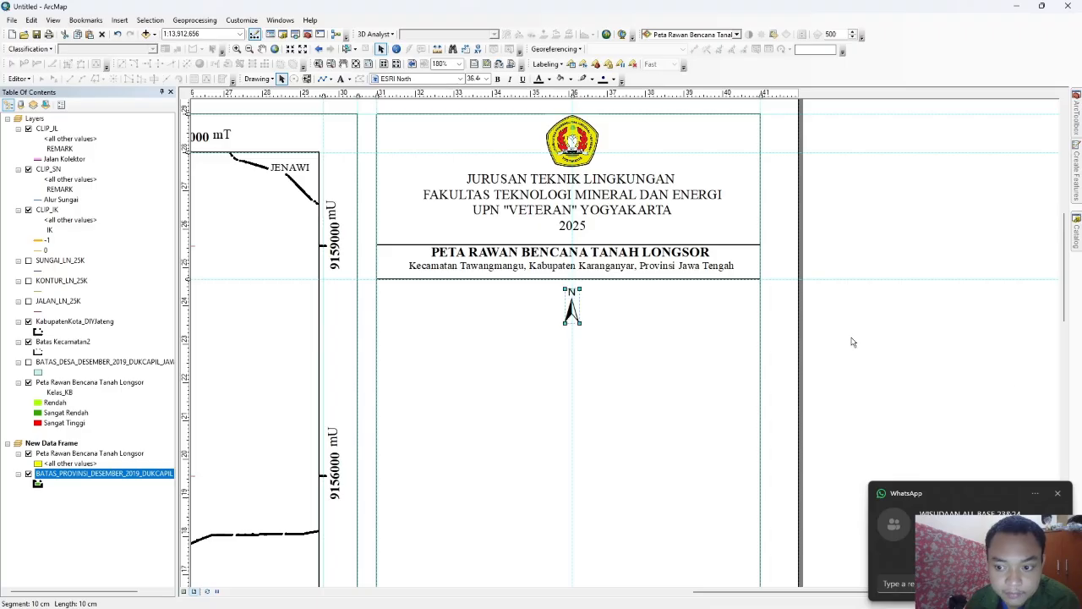
Step: Dismiss the chat notification and nudge the north arrow slightly up toward the second divider line
click(1063, 491)
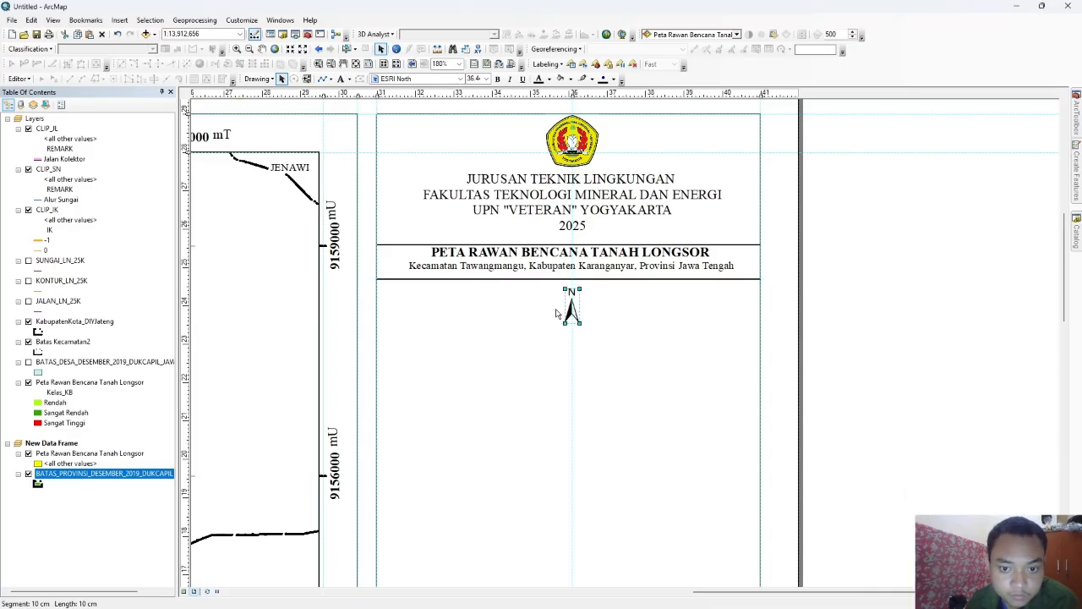
key(Up)
key(Up)
key(Up)
Step: Add a text element reading "U" beside the north arrow and set its font to Times New Roman
click(341, 79)
click(517, 297)
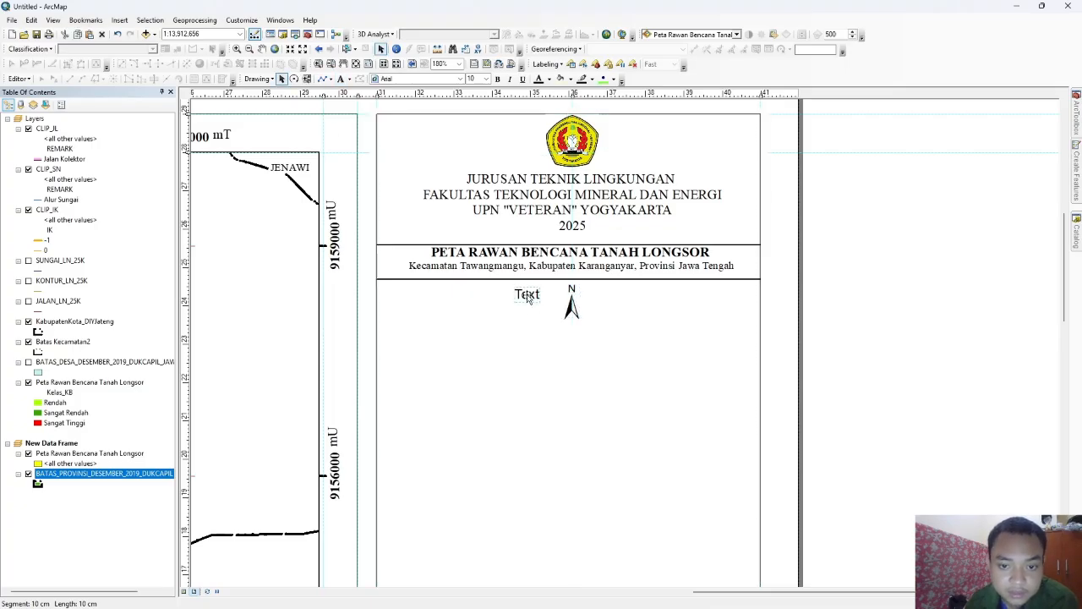
double_click(527, 294)
text(U)
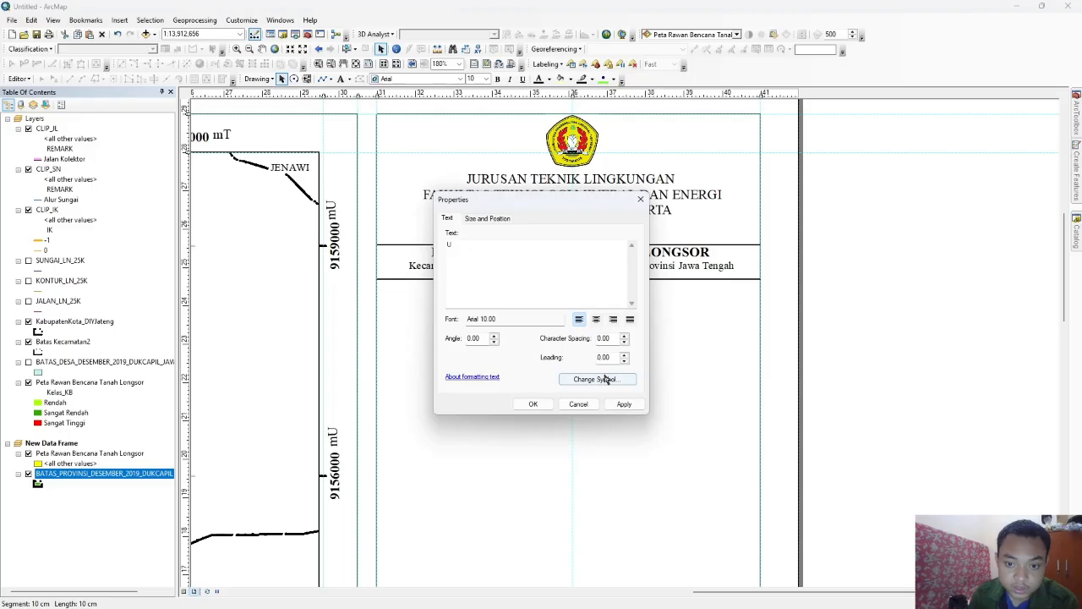
click(594, 379)
click(913, 318)
click(884, 339)
click(909, 319)
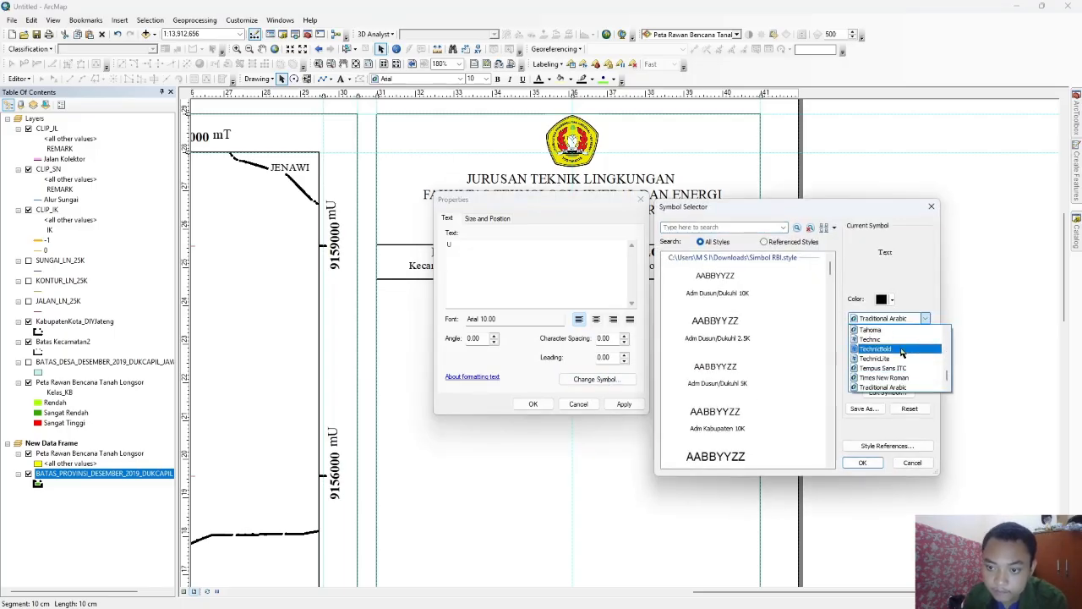
click(890, 339)
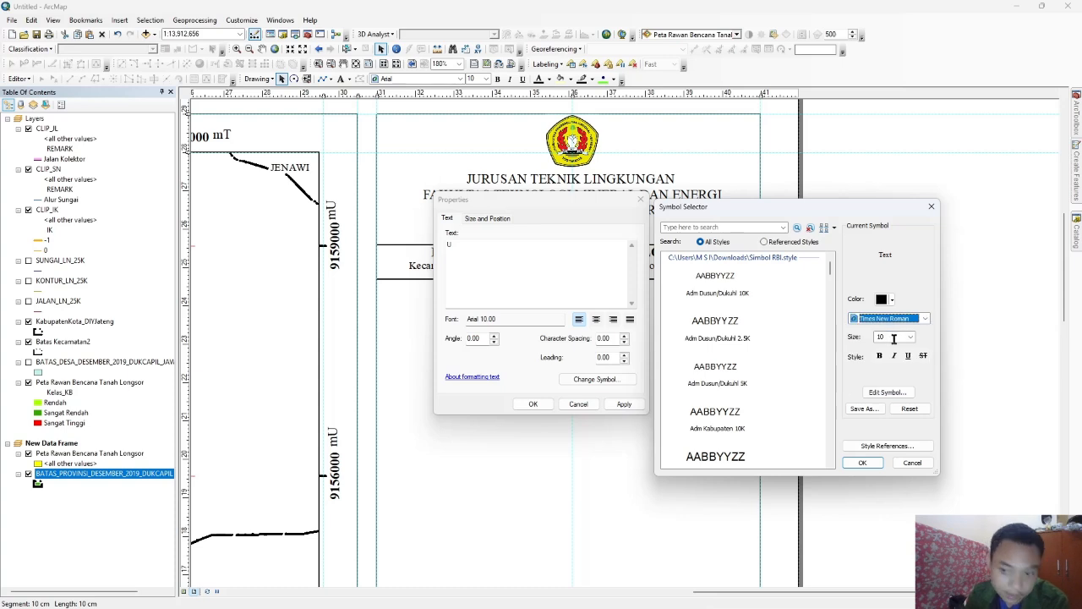
Step: Give the "U" text symbol a halo mask and apply it to the element
click(887, 391)
click(867, 258)
click(889, 259)
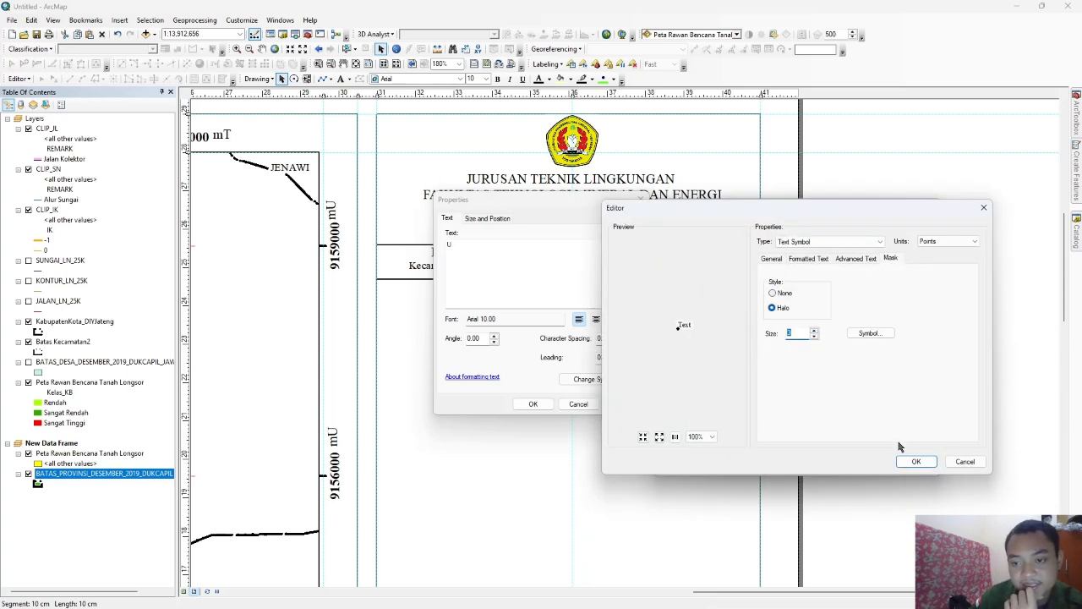
click(915, 461)
click(877, 467)
click(626, 403)
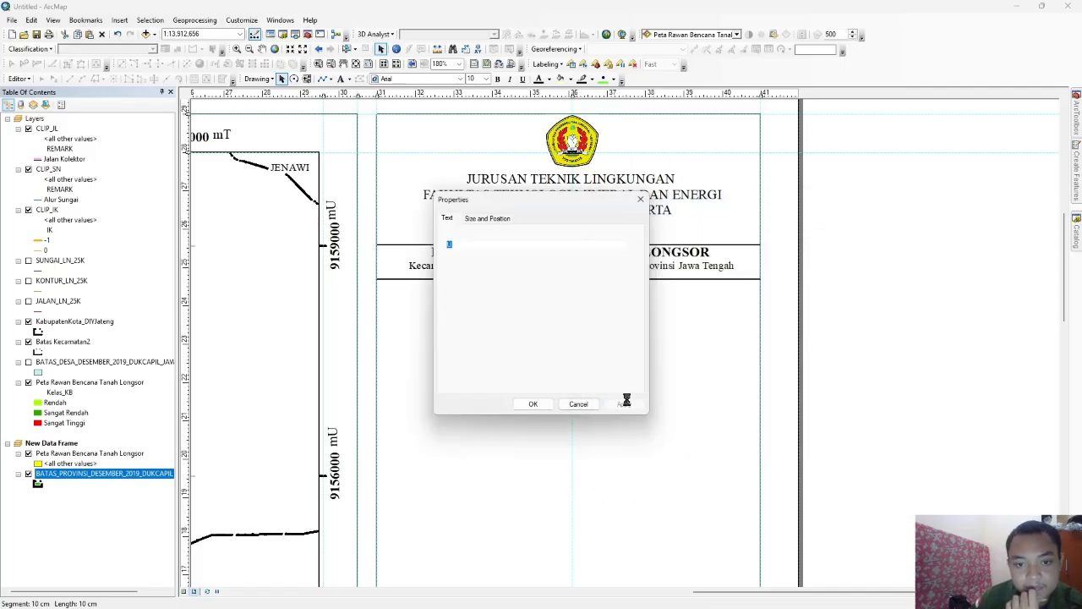
click(545, 405)
Step: Place the "U" over the north arrow's N so that it replaces the letter on the vertical guide
drag(572, 289, 573, 316)
click(573, 311)
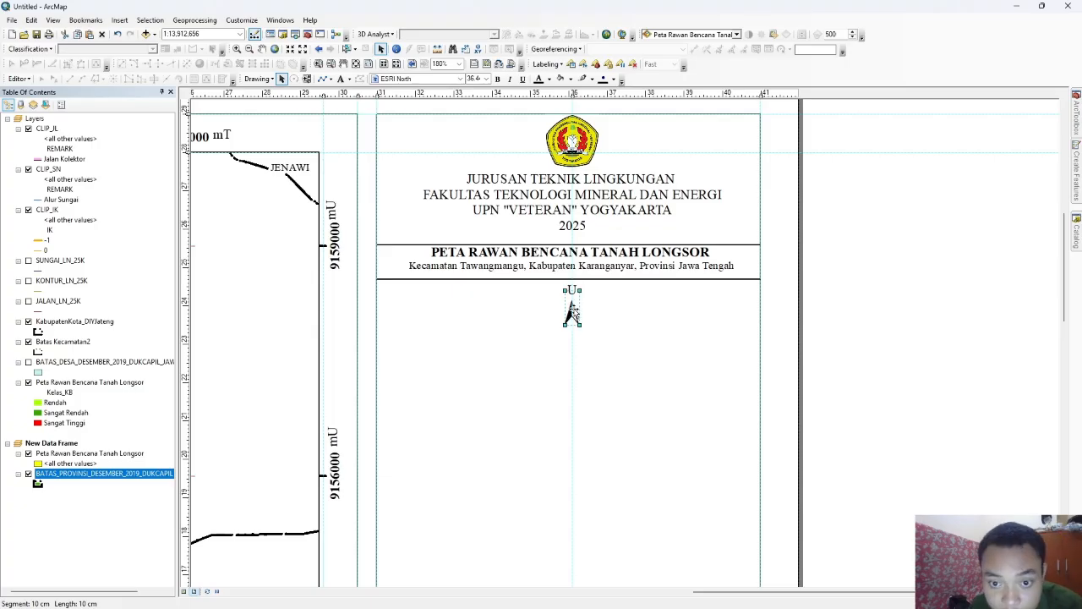
click(510, 314)
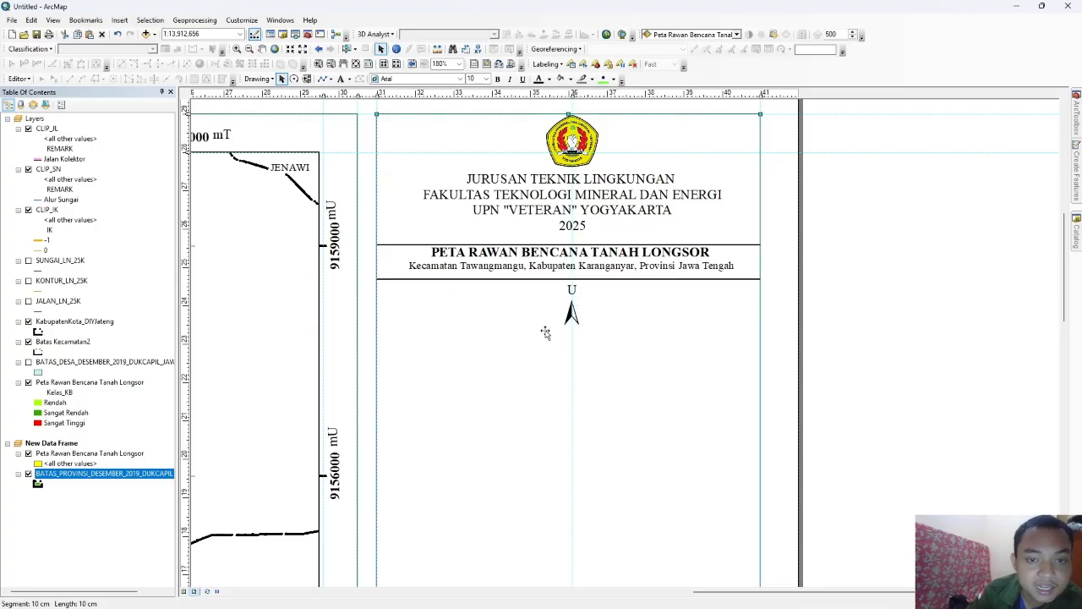
Step: Insert an Absolute Scale text for the main map and place it below and beside the north arrow
click(118, 20)
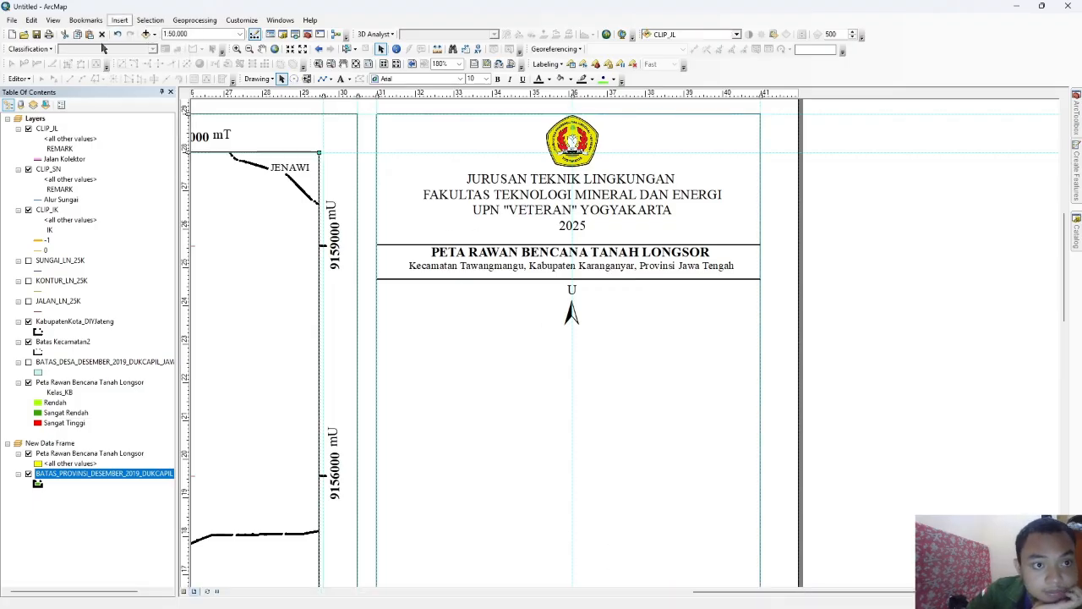
click(142, 136)
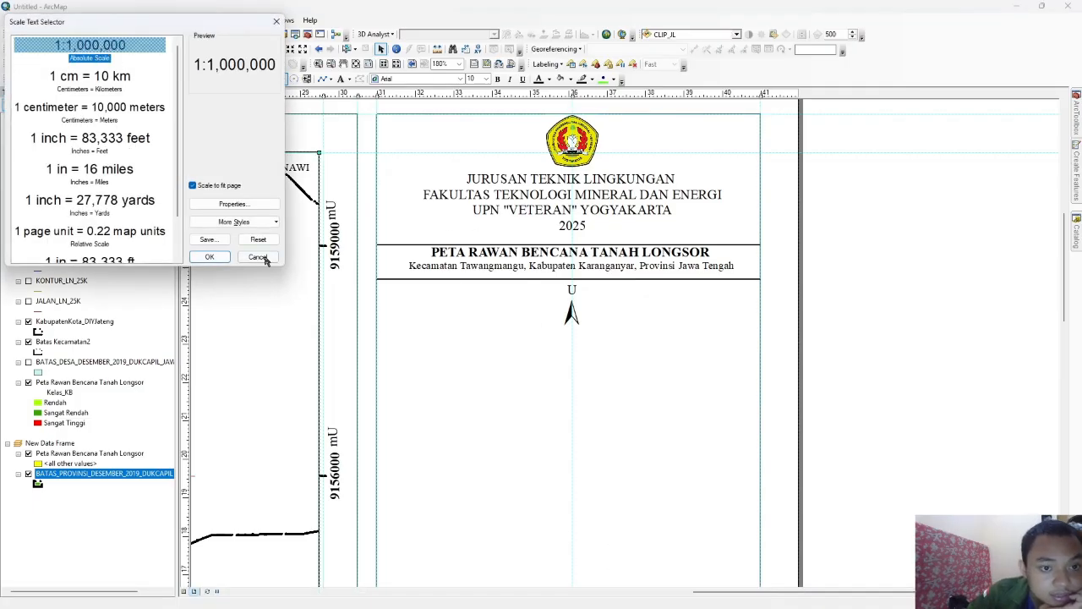
click(210, 257)
drag(571, 341, 620, 342)
Step: Set the 1:50,000 scale text's font to Times New Roman, size 12
double_click(616, 347)
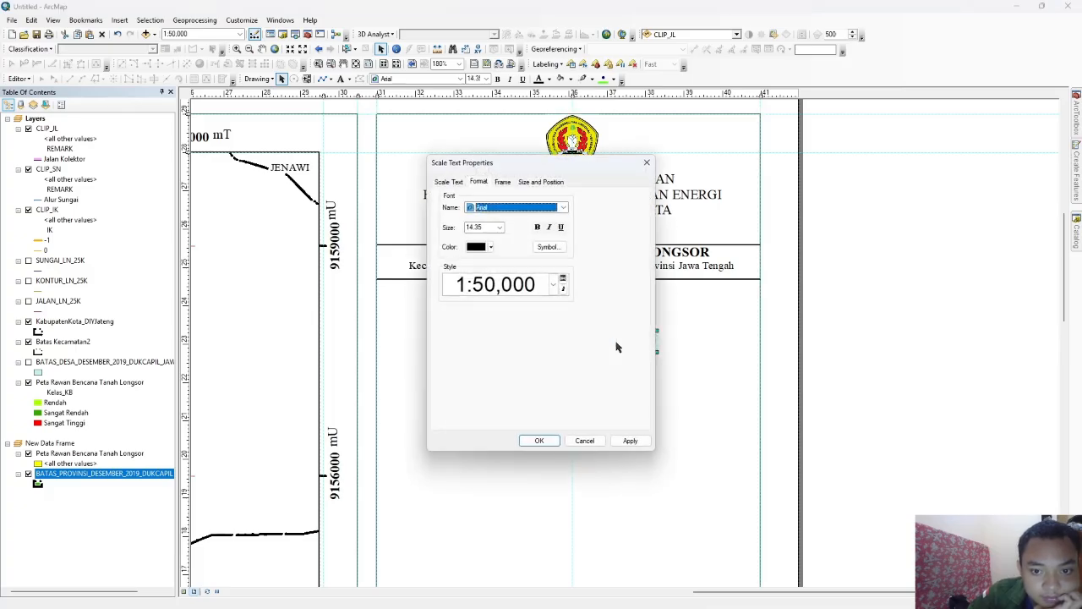
click(513, 208)
scroll(511, 254, down, 10)
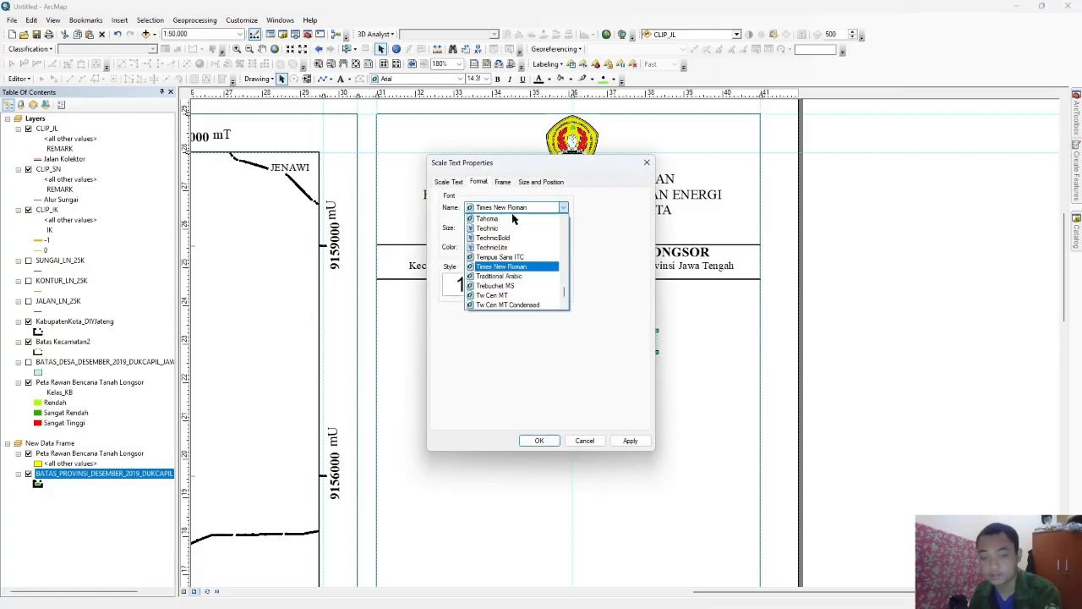
scroll(512, 220, up, 1)
click(521, 224)
click(521, 209)
click(520, 238)
click(499, 227)
click(484, 284)
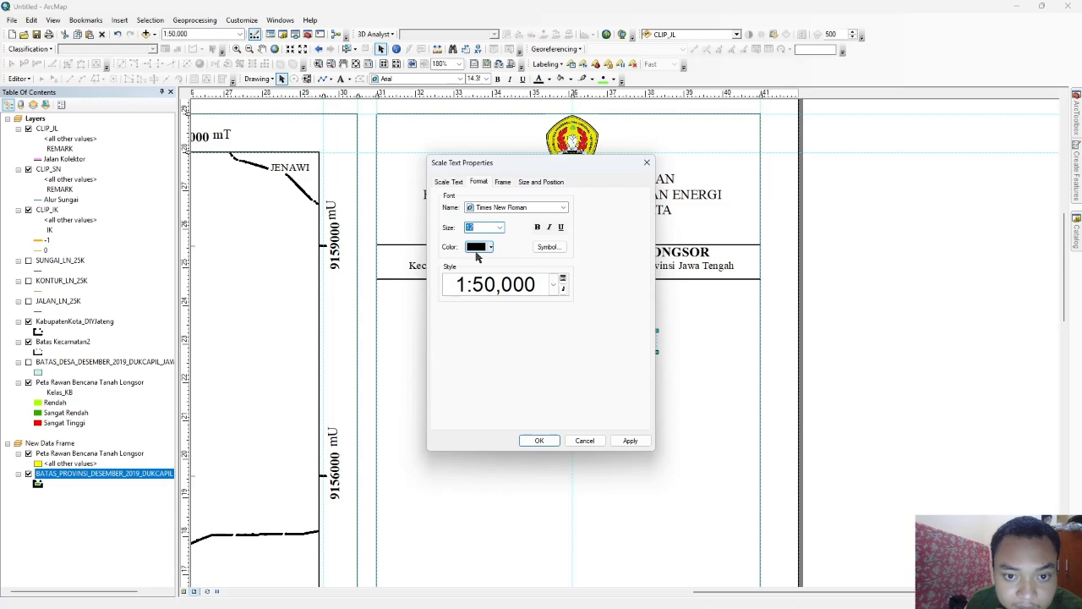
click(547, 248)
click(892, 393)
click(923, 463)
click(867, 463)
click(540, 440)
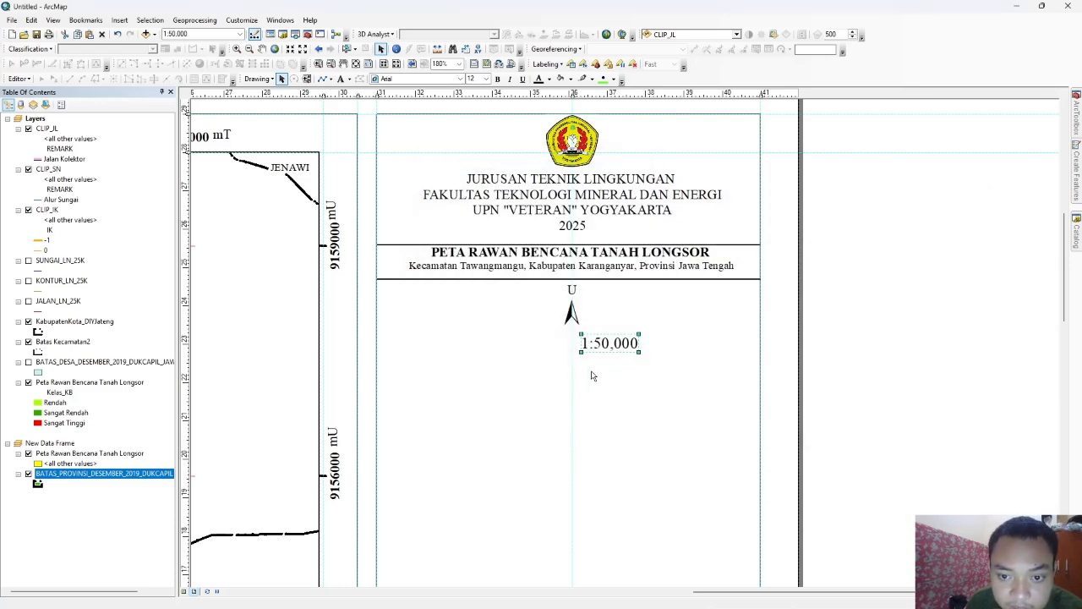
Step: Duplicate the location subtitle, move the copy beside the scale text and change its wording to "SKALA"
click(548, 267)
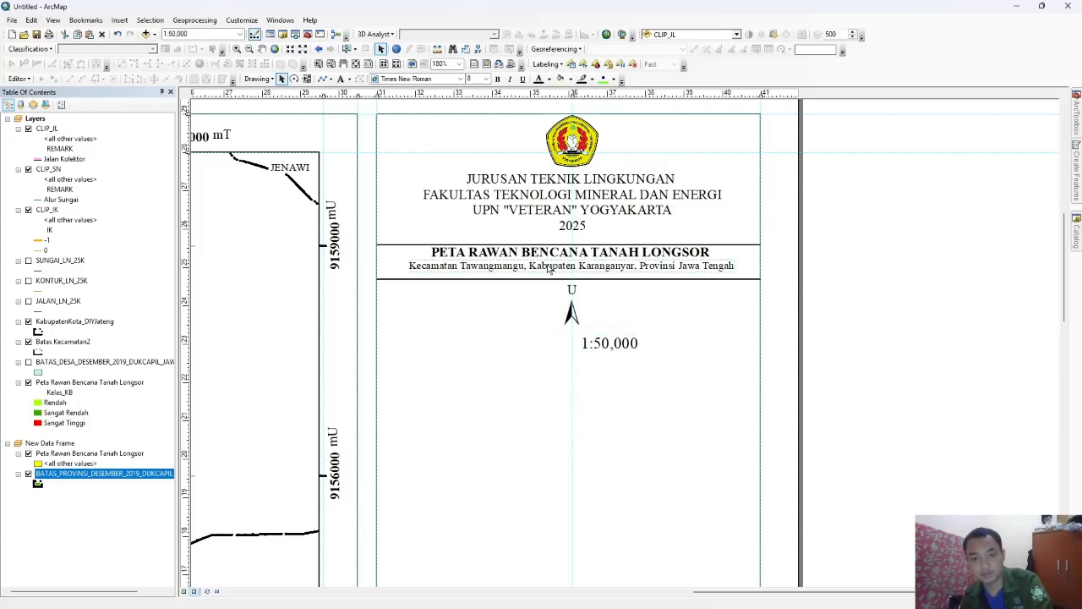
key(ctrl+c)
key(ctrl+v)
drag(554, 290, 525, 338)
double_click(524, 338)
text(S)
click(546, 404)
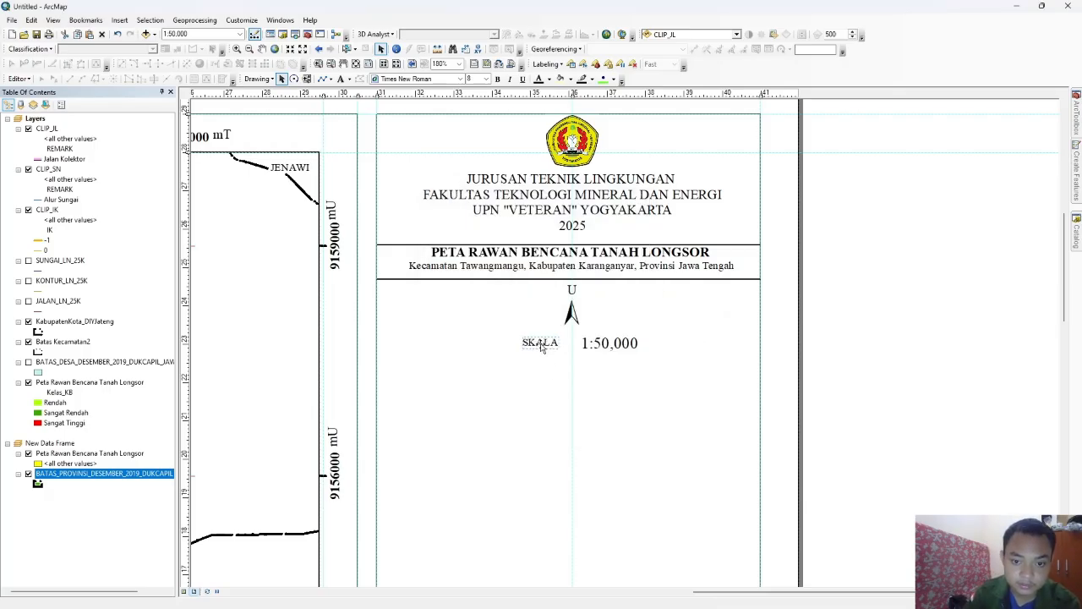
Step: Set the font size of the SKALA label to 12
double_click(546, 347)
click(602, 380)
double_click(896, 337)
text(12)
click(863, 463)
click(532, 403)
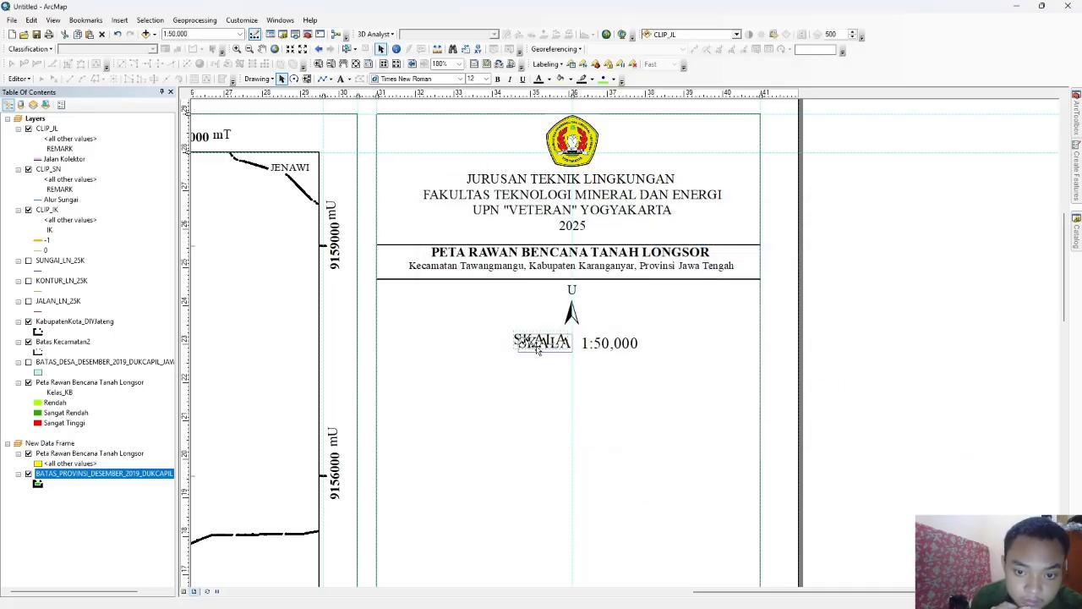
Step: Add a horizontal guide just beneath the scale text and line up the SKALA label with the 1:50,000 text
drag(534, 349, 531, 353)
click(187, 344)
drag(187, 345, 187, 353)
drag(535, 343, 533, 343)
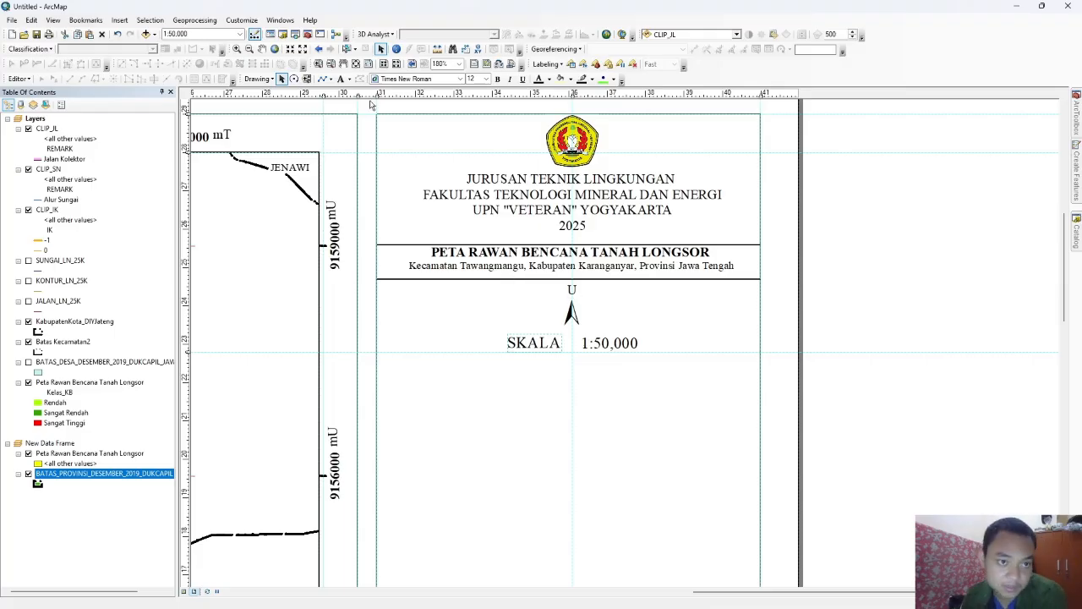
Step: Begin a scale bar in the Alternating Scale Bar 2 style with 7 divisions and 0 subdivisions
click(119, 19)
click(151, 127)
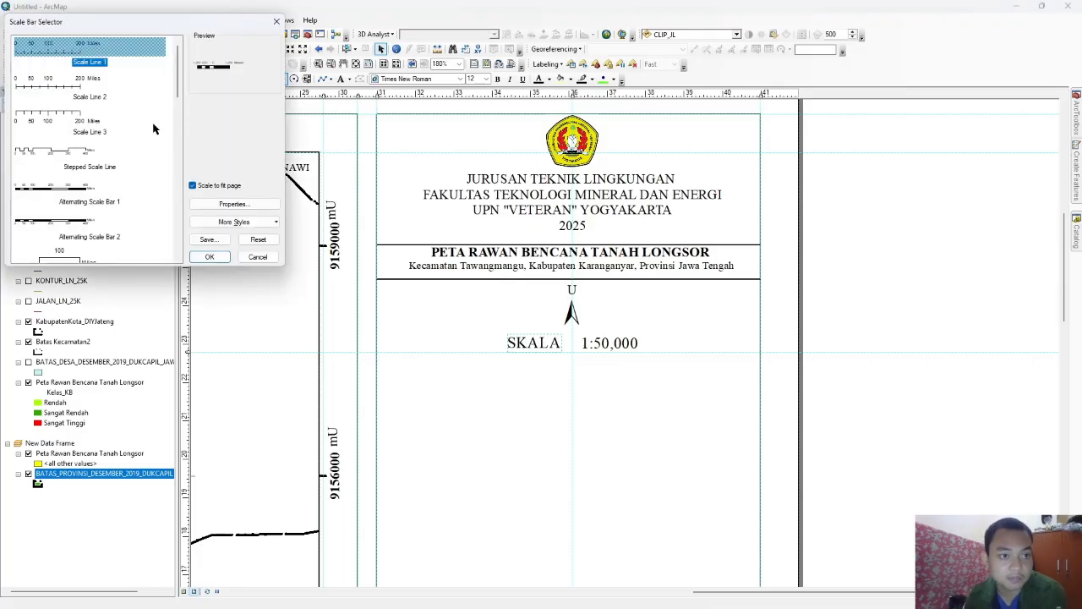
click(80, 224)
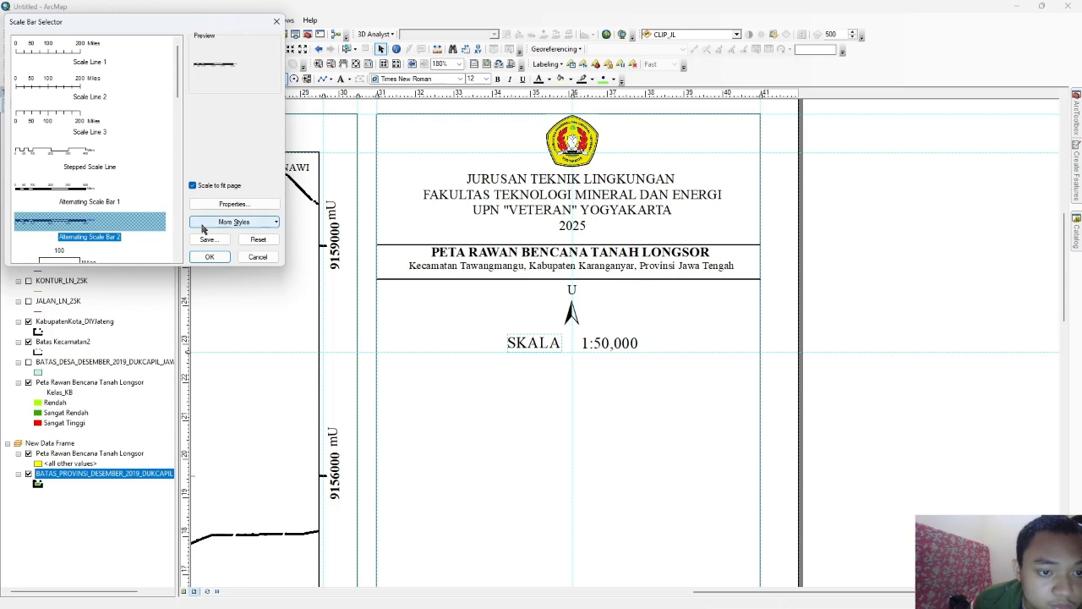
click(206, 222)
click(216, 206)
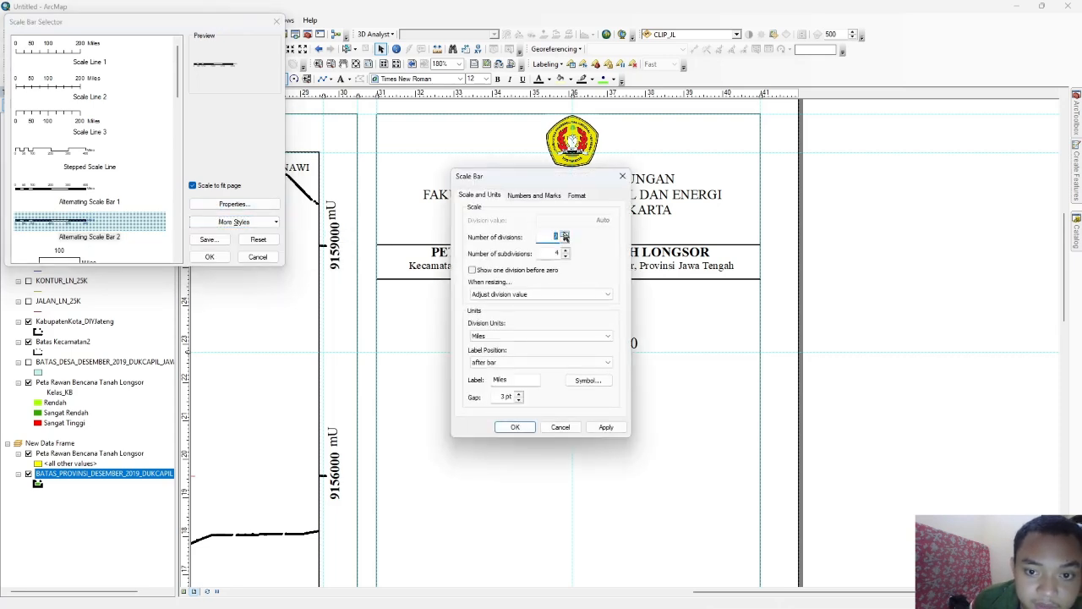
click(565, 258)
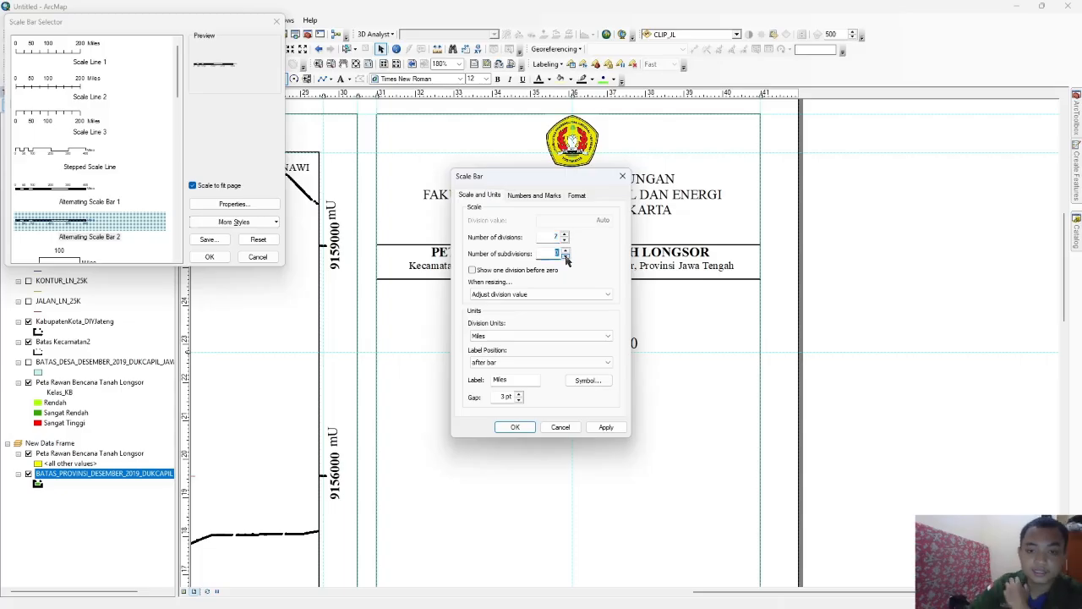
Step: Set the scale bar's division units to Kilometers, its unit label to "Km" after the bar, and the label gap to 35 pt
click(601, 336)
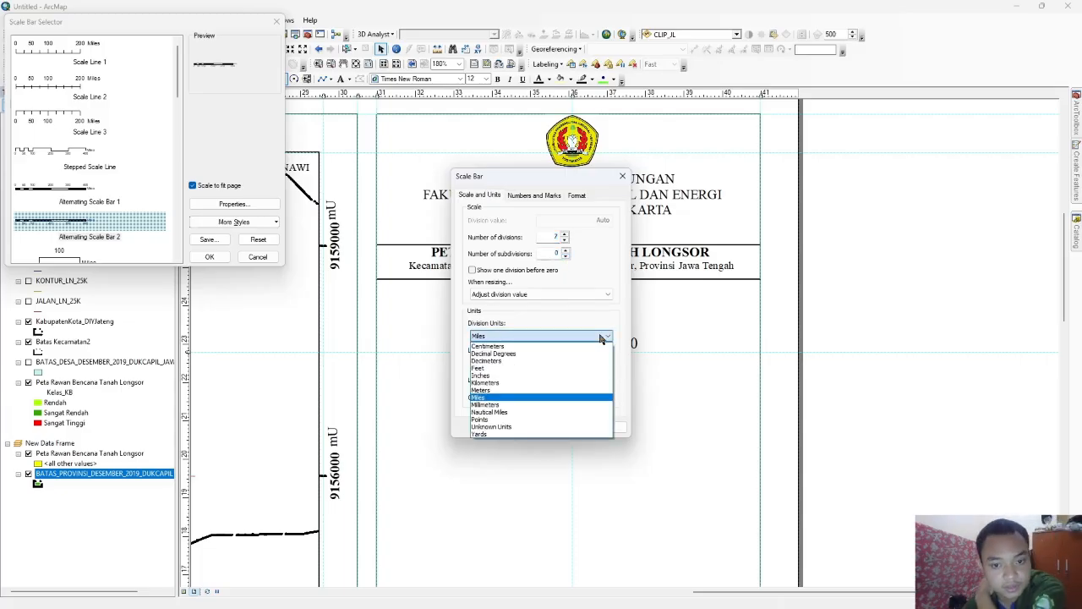
click(503, 392)
click(507, 336)
click(506, 384)
click(505, 366)
click(505, 366)
click(524, 381)
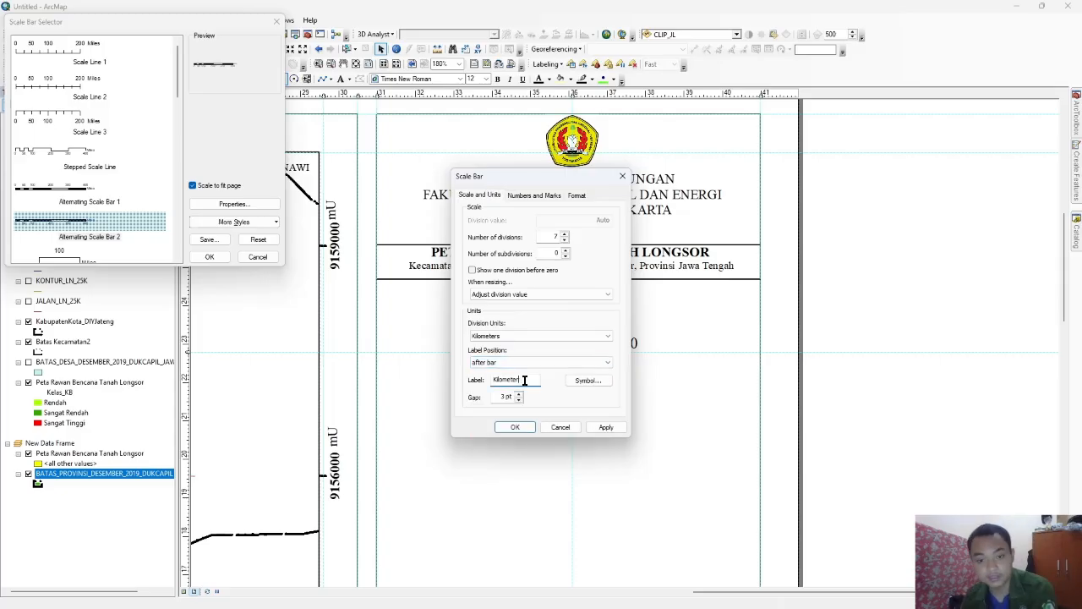
click(511, 396)
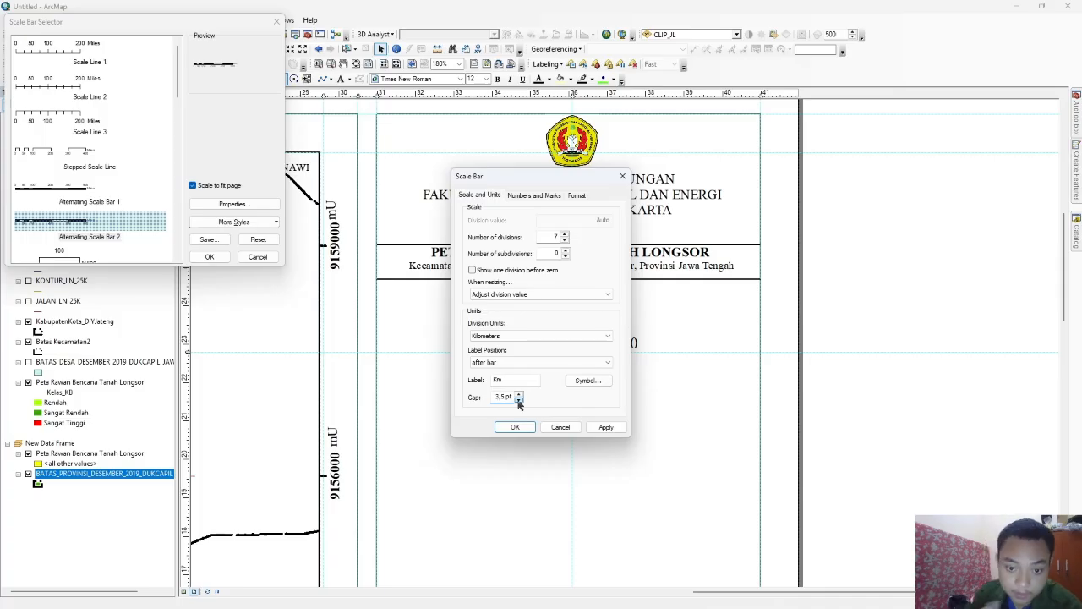
Step: Format the scale bar's unit label in Times New Roman, size 10
click(587, 381)
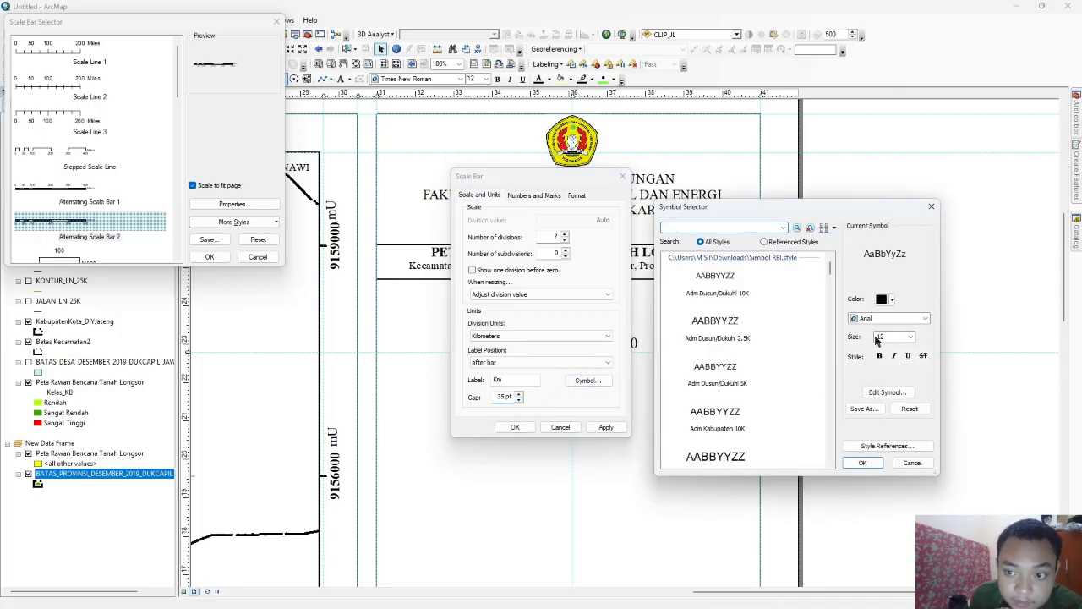
click(888, 319)
click(884, 337)
click(926, 320)
scroll(902, 358, up, 1)
click(901, 349)
click(898, 336)
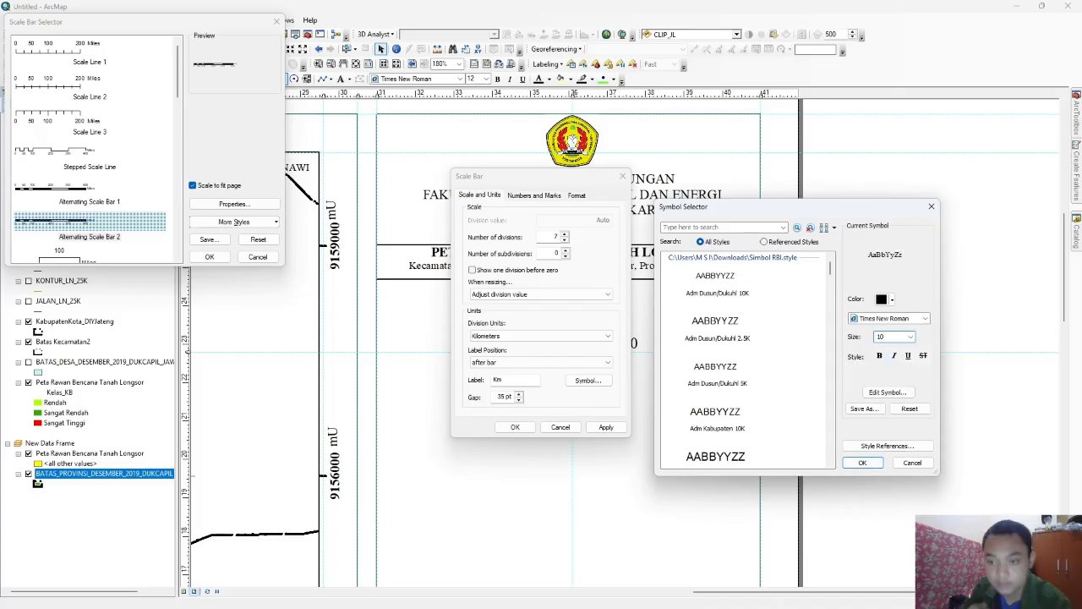
click(863, 462)
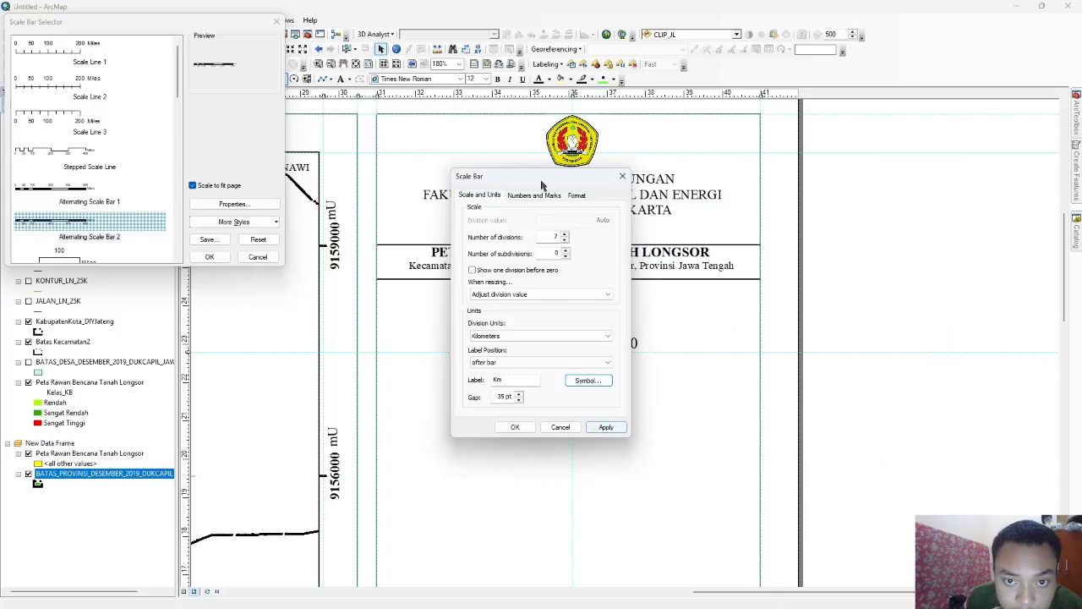
Step: Set the scale bar numbers to appear at divisions, positioned as Align to bottom of bar
click(535, 195)
click(550, 230)
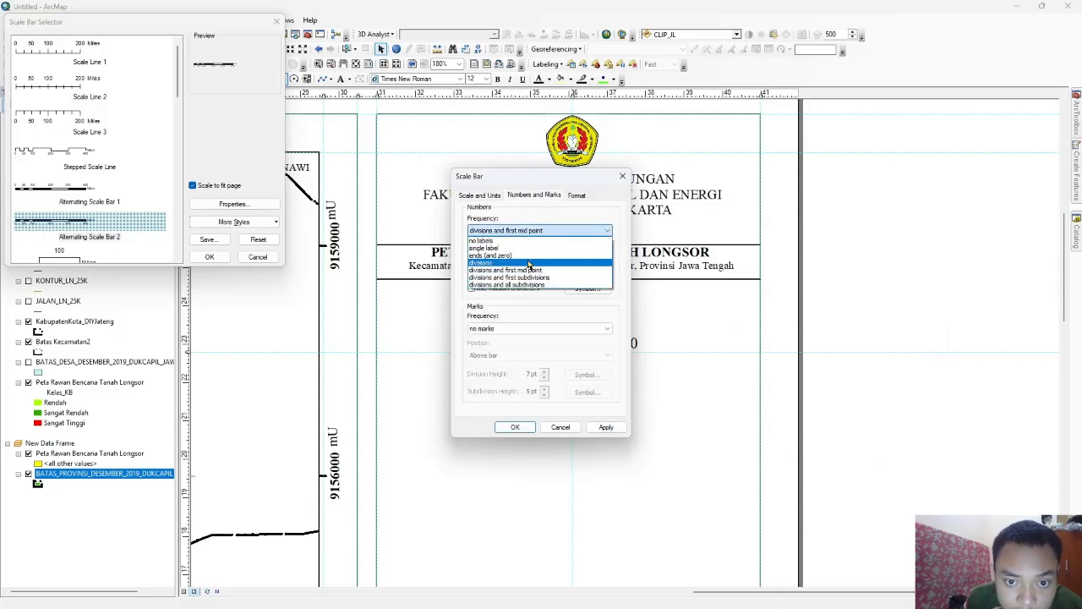
click(528, 263)
click(540, 254)
click(562, 286)
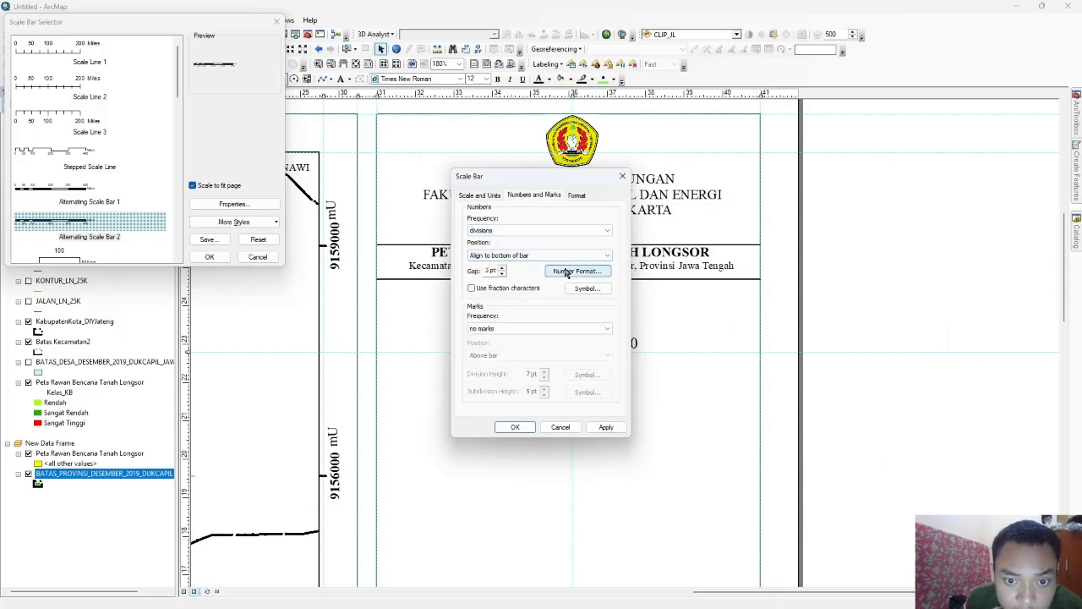
click(578, 289)
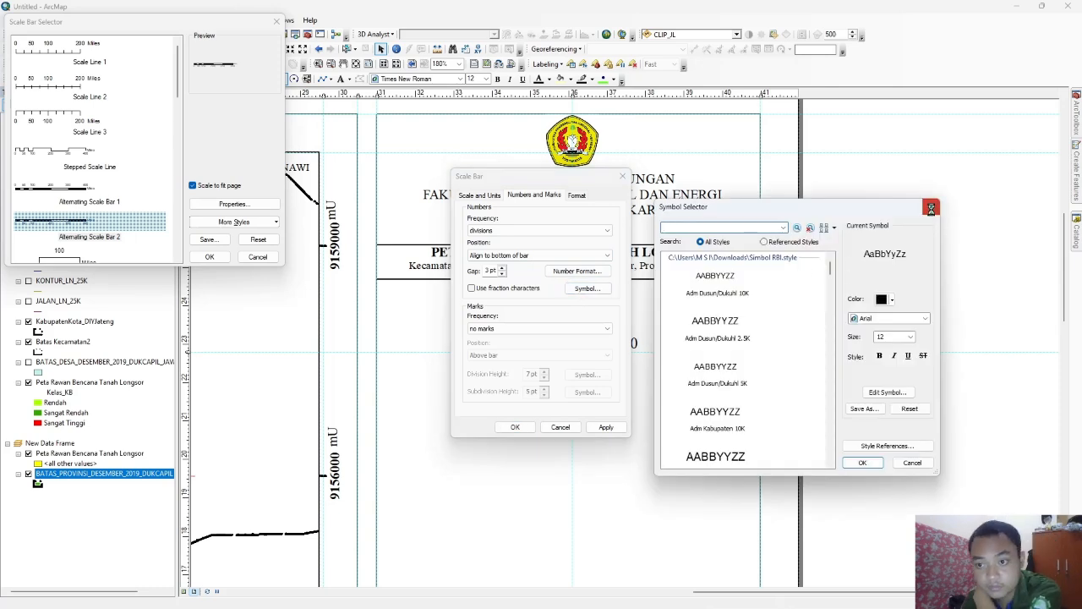
click(931, 207)
Step: Set the scale bar's text to Times New Roman, size 10, and insert the bar into the layout
click(577, 195)
click(561, 220)
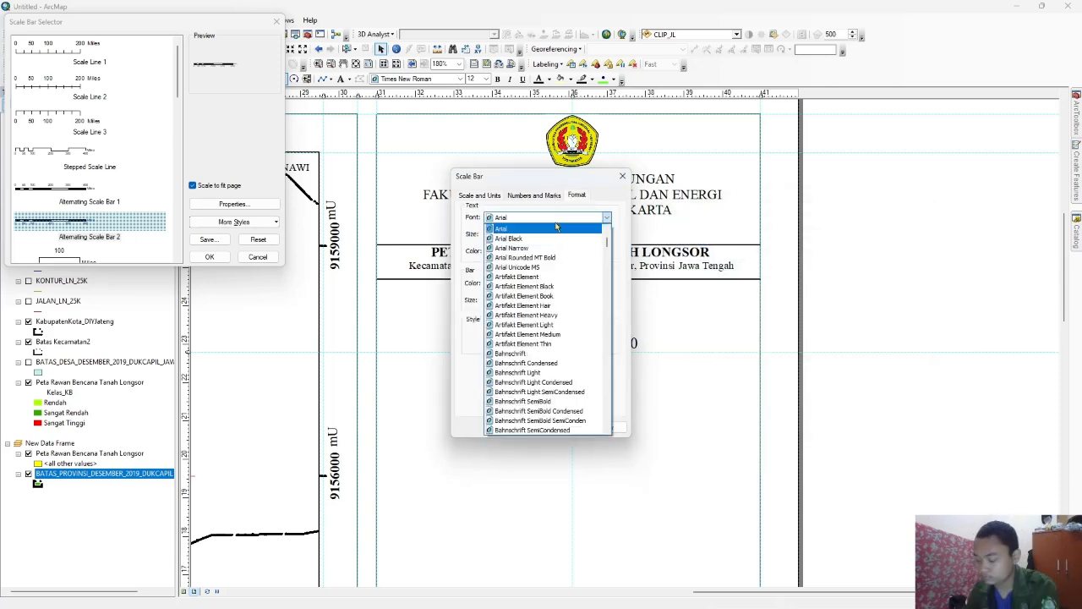
text(ti)
click(556, 228)
click(526, 234)
click(499, 282)
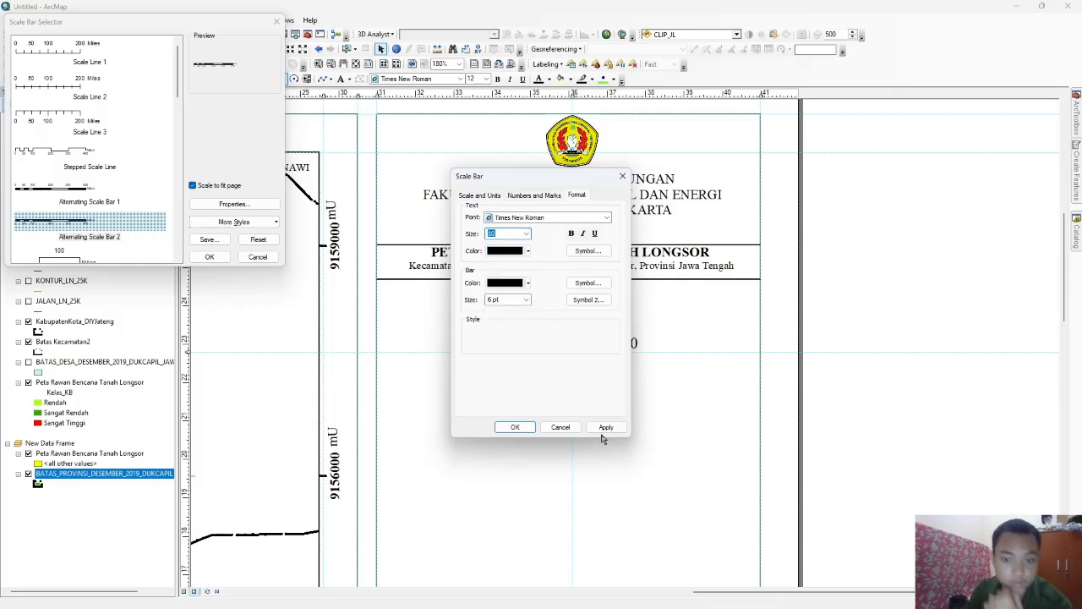
click(515, 427)
click(210, 256)
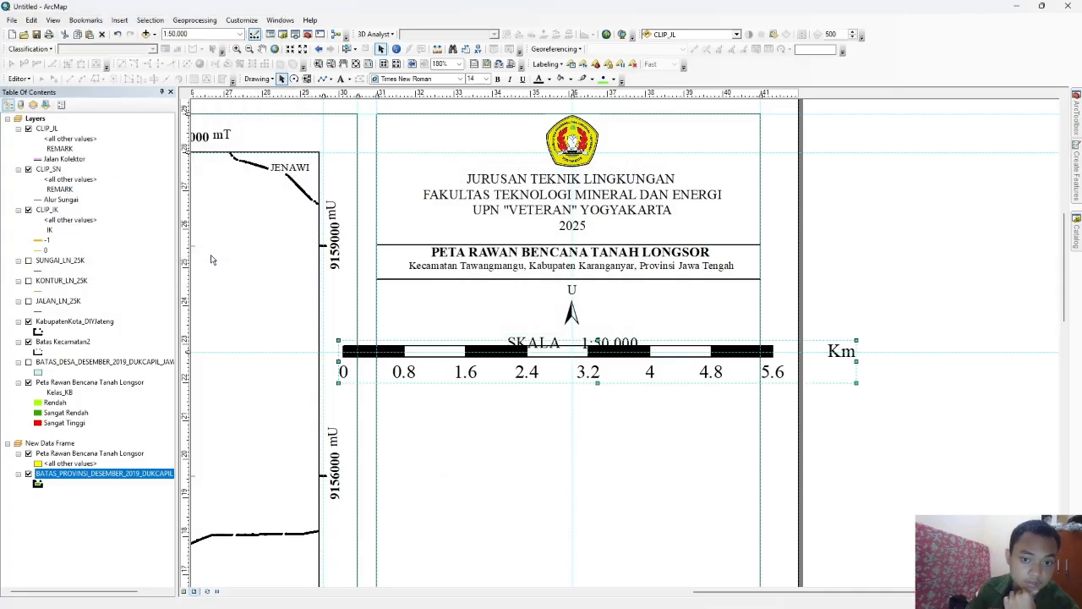
Step: Shrink the scale bar to about 7.95 cm wide and 0.66 cm high and place it below the scale text
drag(867, 404, 651, 389)
drag(550, 378, 604, 377)
Step: Set the scale bar's resizing behaviour to Adjust width in its scale and unit properties
right_click(605, 375)
click(674, 562)
click(491, 191)
click(464, 192)
click(521, 191)
click(575, 191)
click(614, 191)
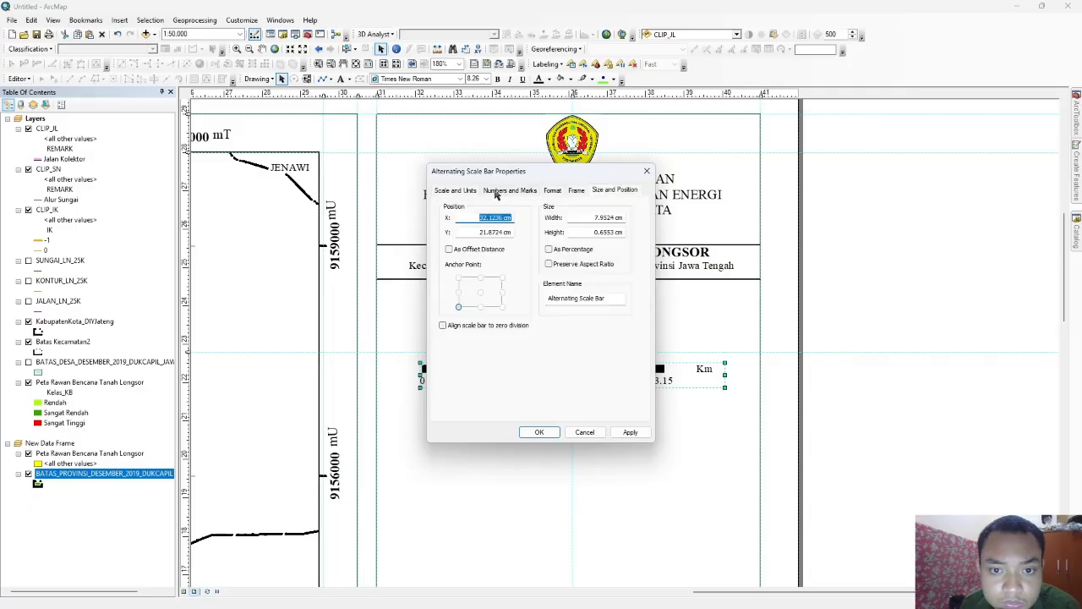
click(456, 191)
click(502, 291)
click(510, 311)
click(576, 218)
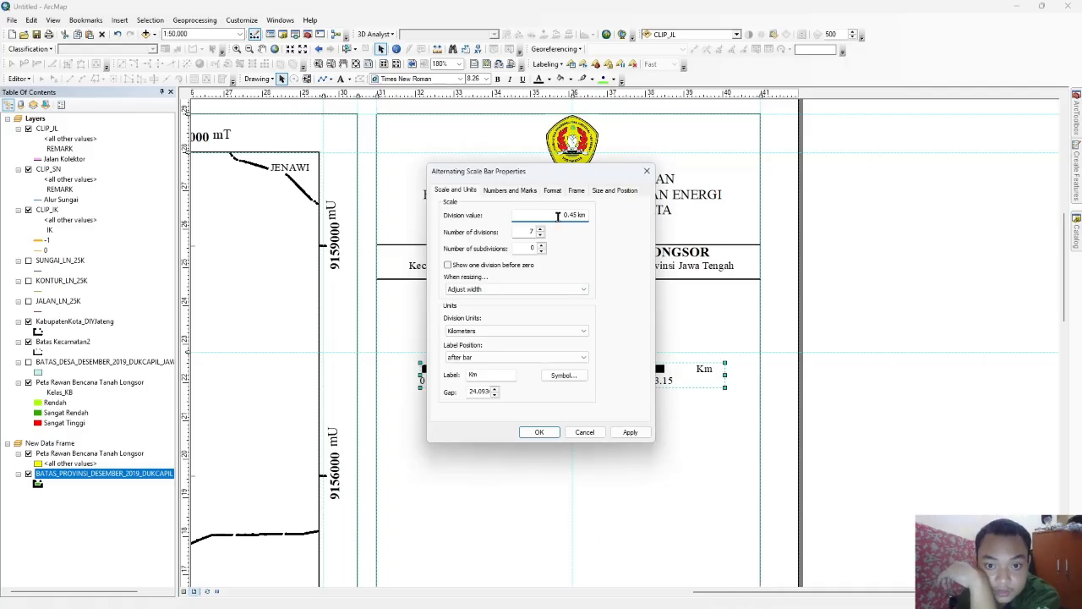
drag(582, 178, 450, 171)
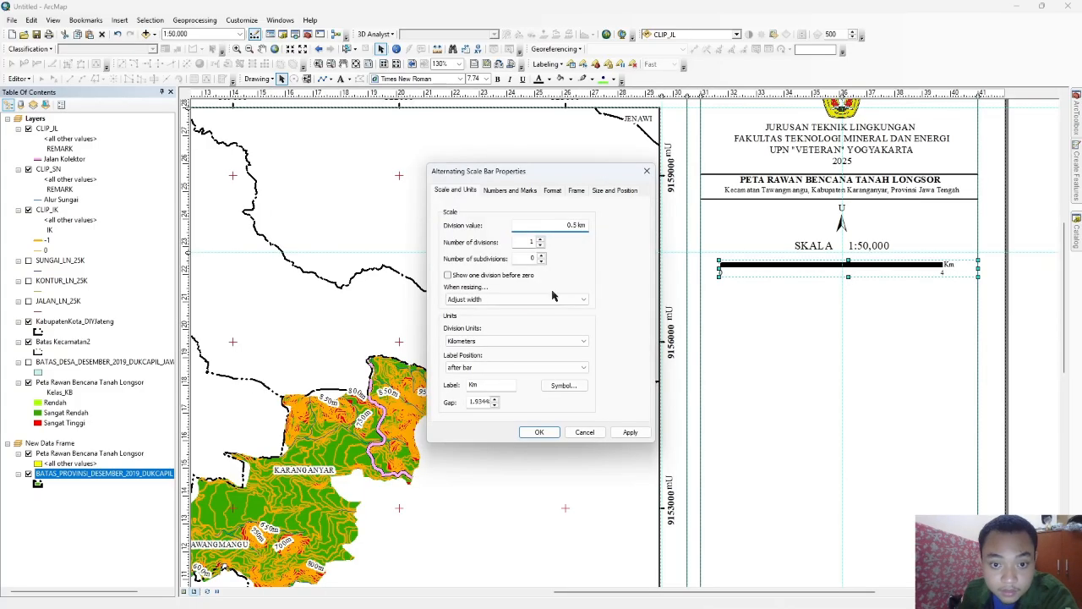
Step: Set the scale bar to Adjust divisions and division values with 0.5 km divisions, and centre it below the scale text
click(555, 293)
click(507, 335)
click(625, 432)
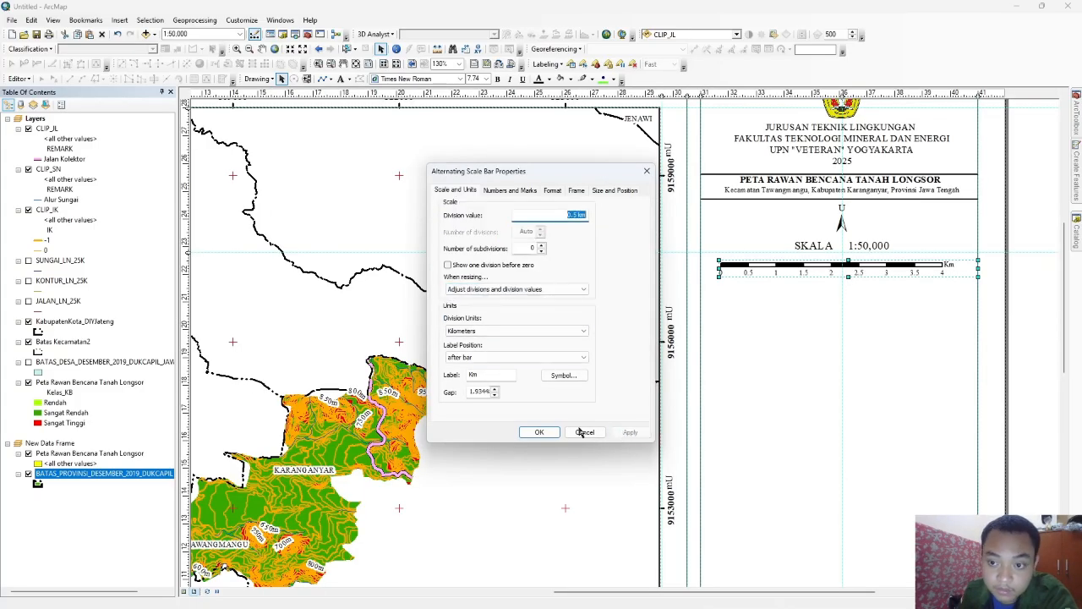
click(550, 433)
drag(969, 268, 961, 269)
drag(828, 263, 833, 268)
Step: Duplicate the separator line under the subtitle and place the copy below the scale bar
click(778, 199)
key(ctrl+v)
drag(781, 216, 766, 274)
click(800, 182)
key(ctrl+c)
key(ctrl+v)
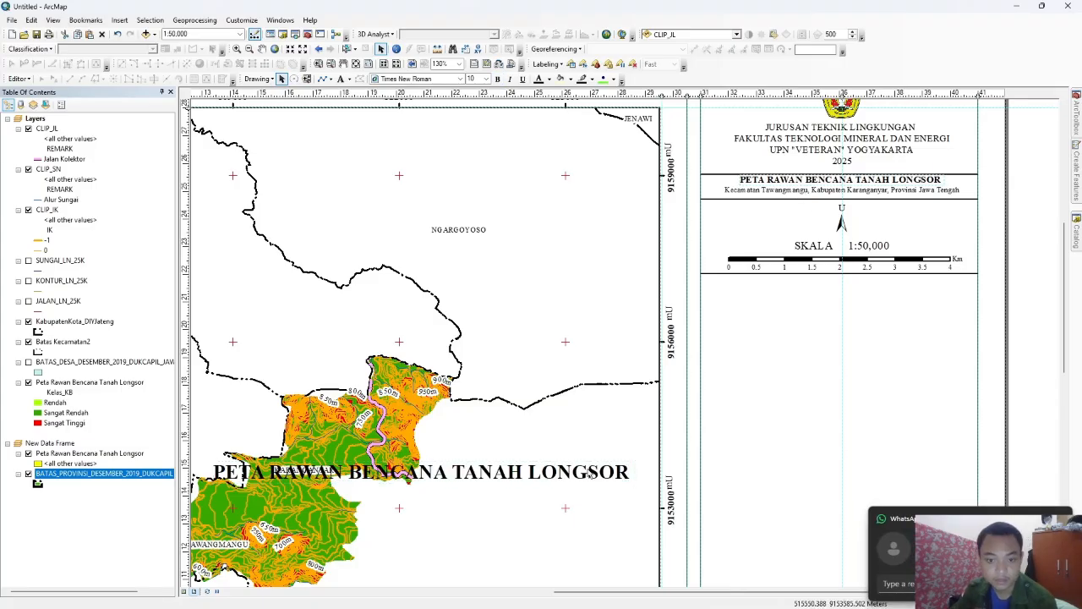
drag(590, 476, 900, 319)
drag(735, 316, 871, 292)
double_click(871, 290)
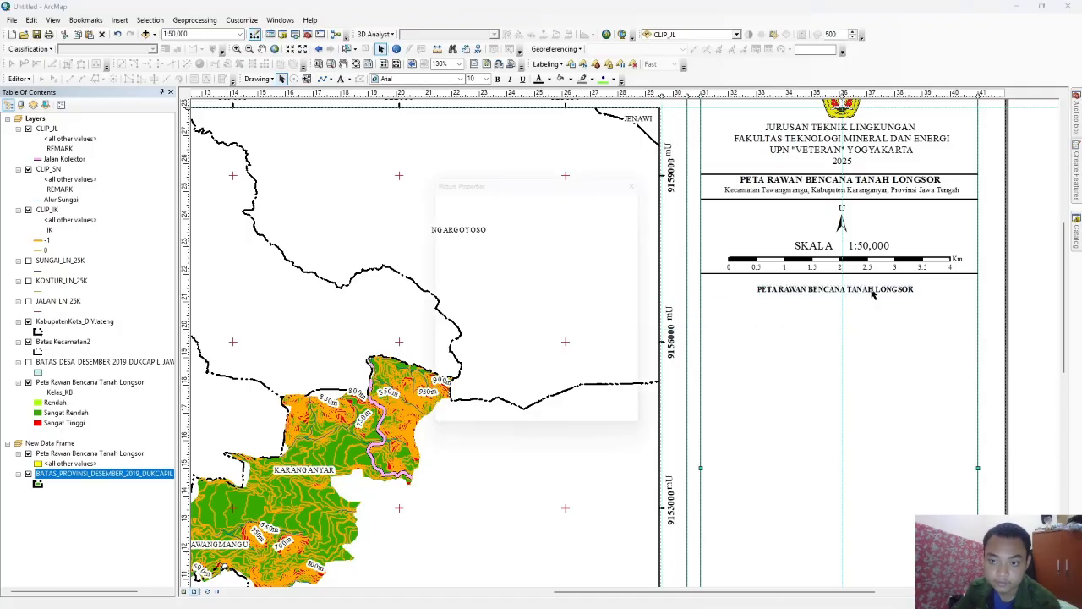
click(650, 173)
double_click(816, 292)
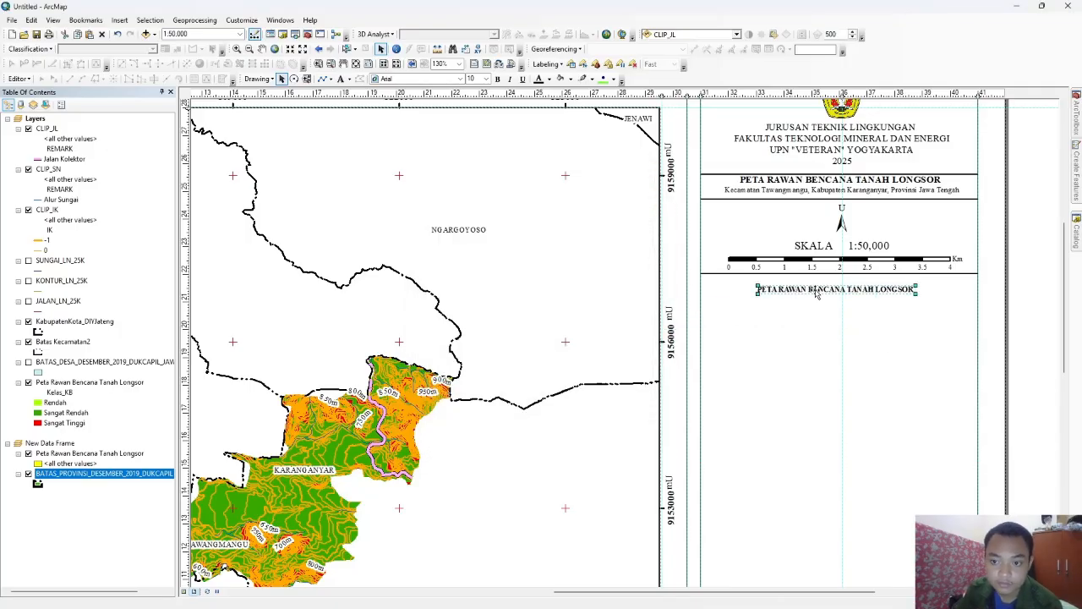
click(489, 192)
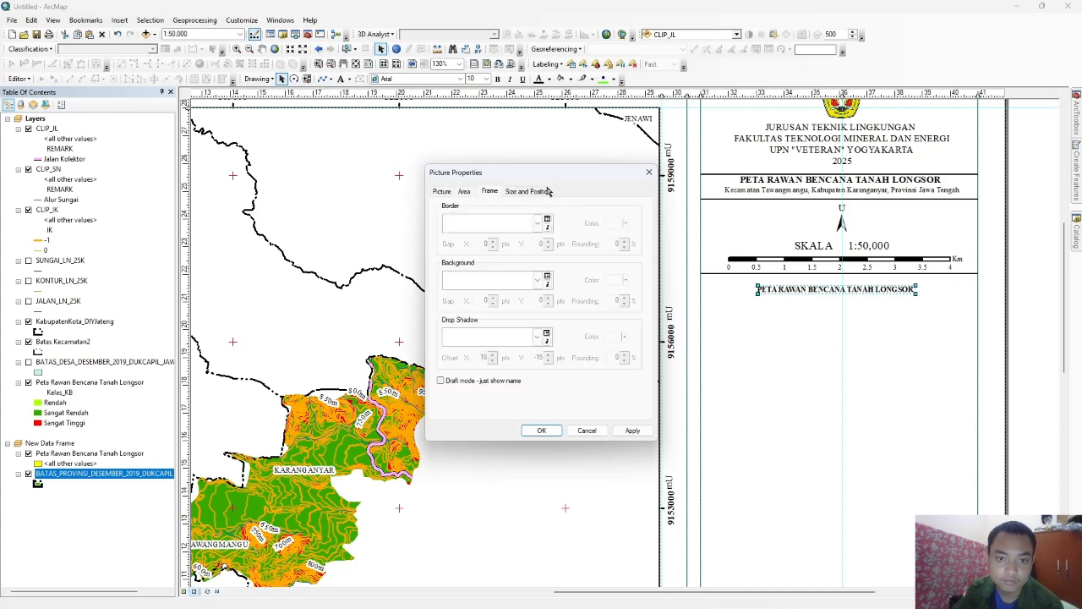
click(538, 191)
click(650, 172)
key(Delete)
Step: Duplicate the map title, place the copy below the scale bar's separator line, and change its text to "DISUSUN OLEH:"
click(771, 178)
key(ctrl+c)
key(ctrl+v)
drag(803, 208, 803, 293)
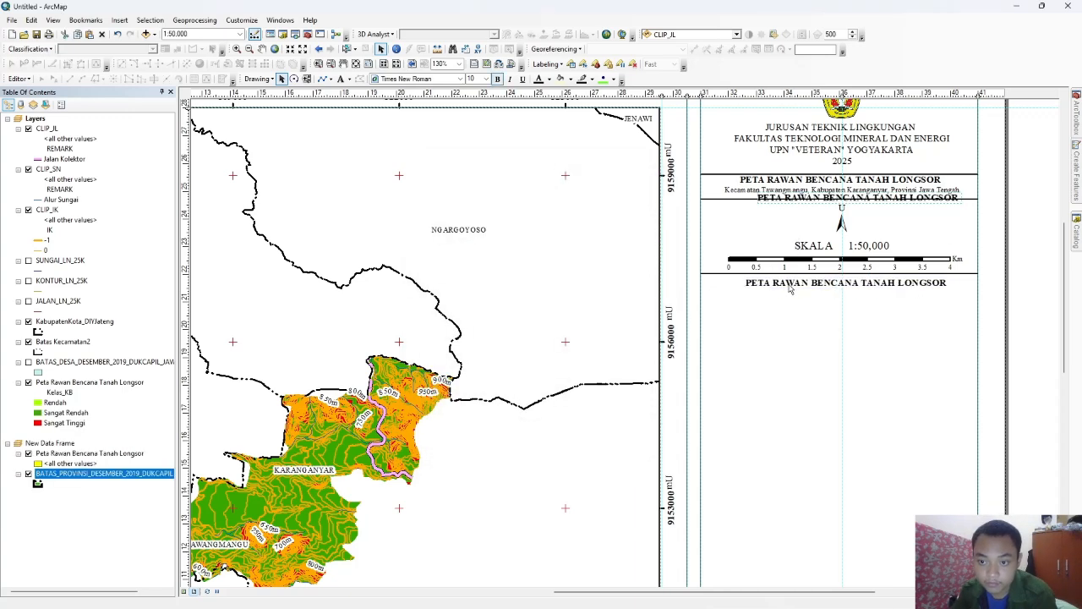
double_click(824, 283)
text(DISUSUN OLEH)
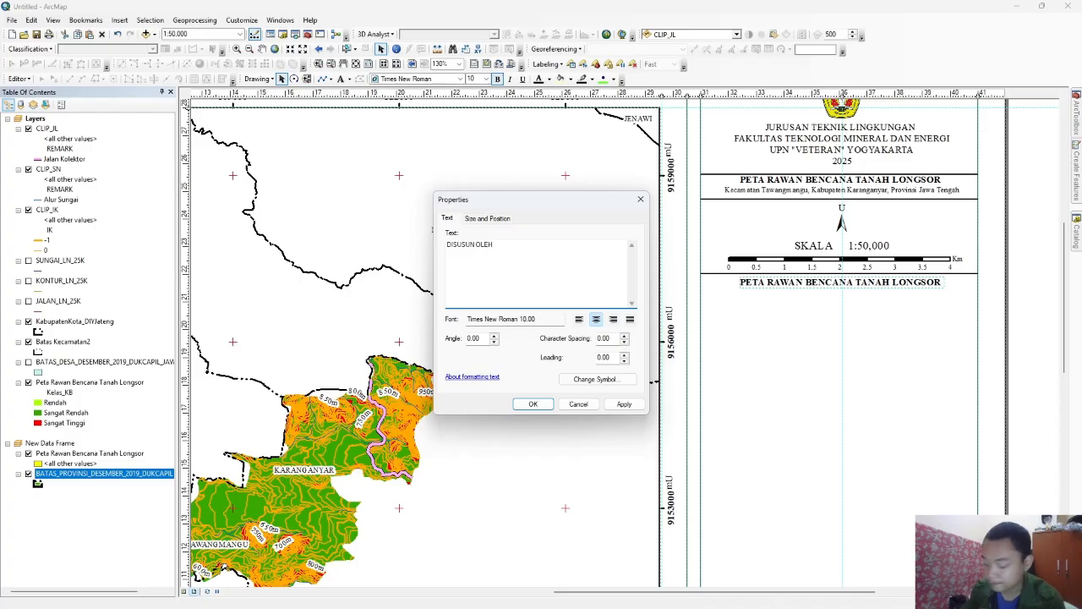
click(623, 404)
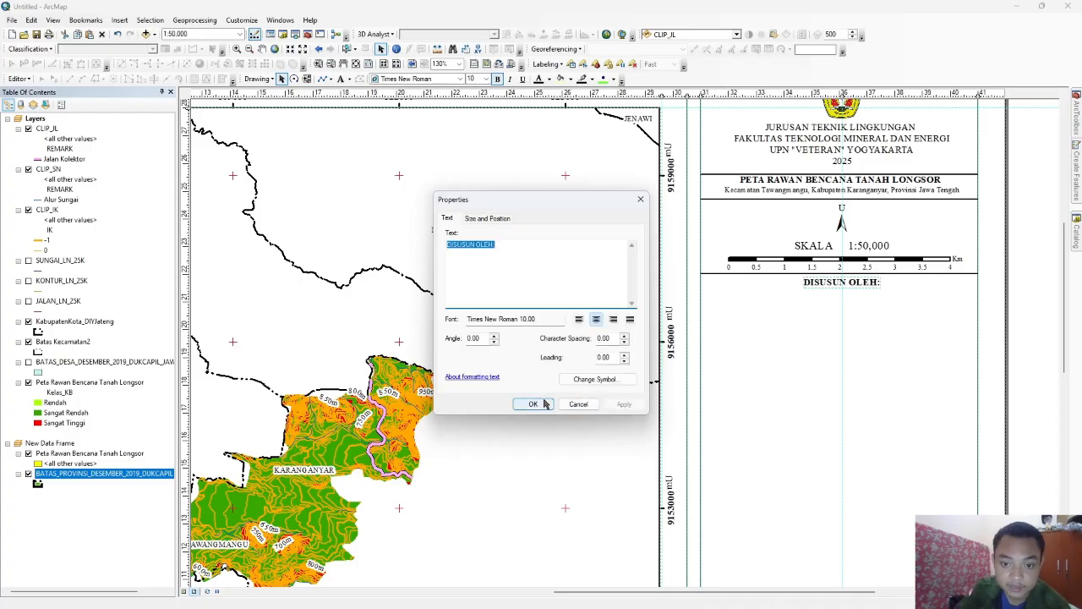
click(533, 404)
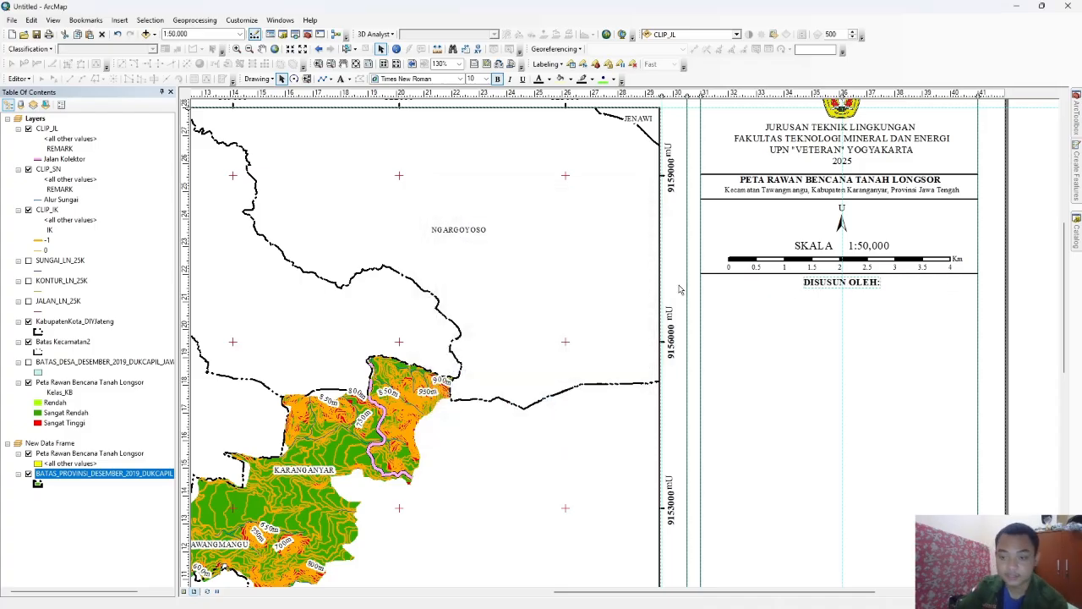
Step: Duplicate the "DISUSUN OLEH:" heading and replace the copy's text with the author's full name, student number and "Plug 12"
key(ctrl+v)
double_click(849, 302)
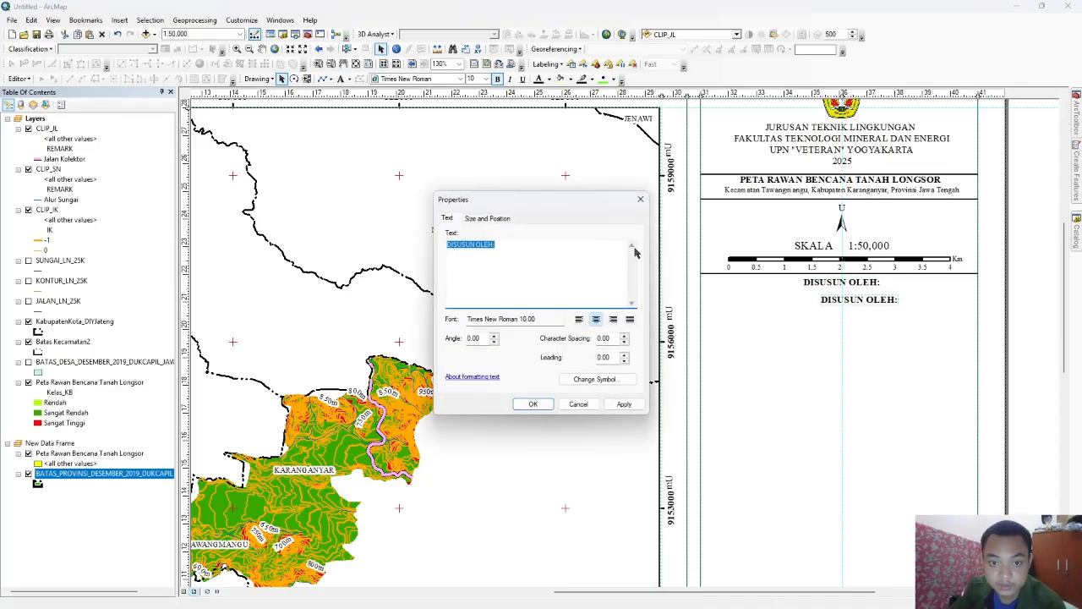
text(Dim)
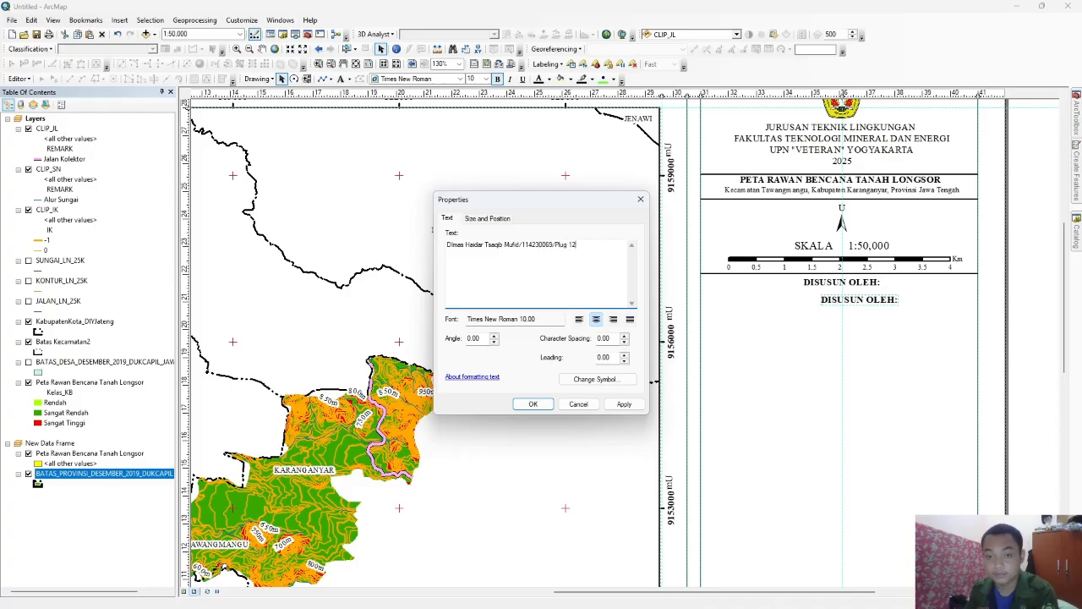
click(625, 404)
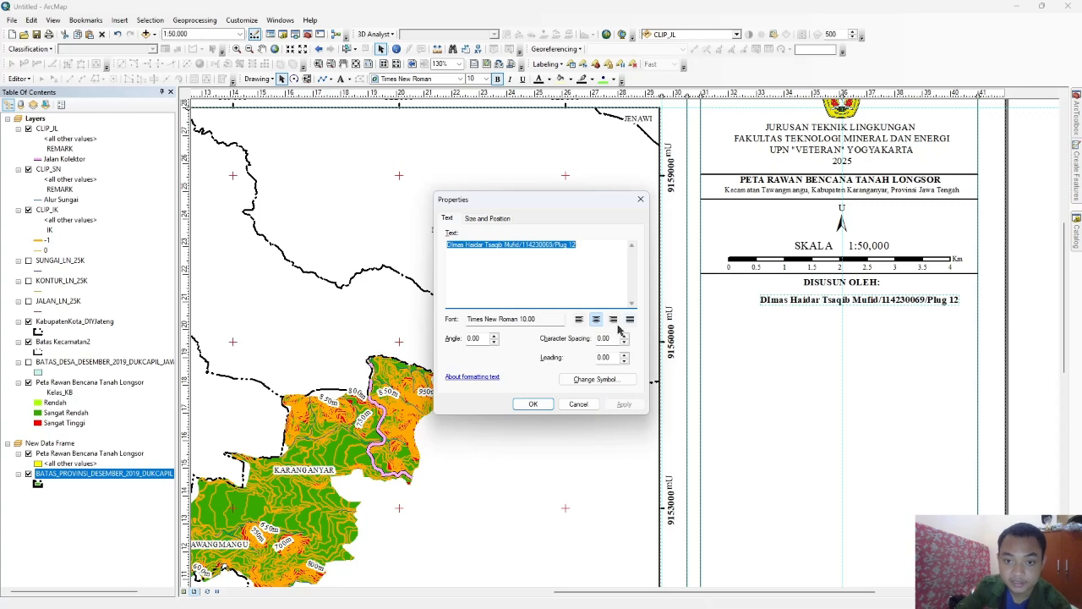
Step: Remove bold from the author line, centre it under "DISUSUN OLEH:", and place a copy of the separator line below it
click(595, 379)
click(881, 356)
click(865, 462)
click(634, 403)
click(537, 404)
drag(840, 299, 831, 308)
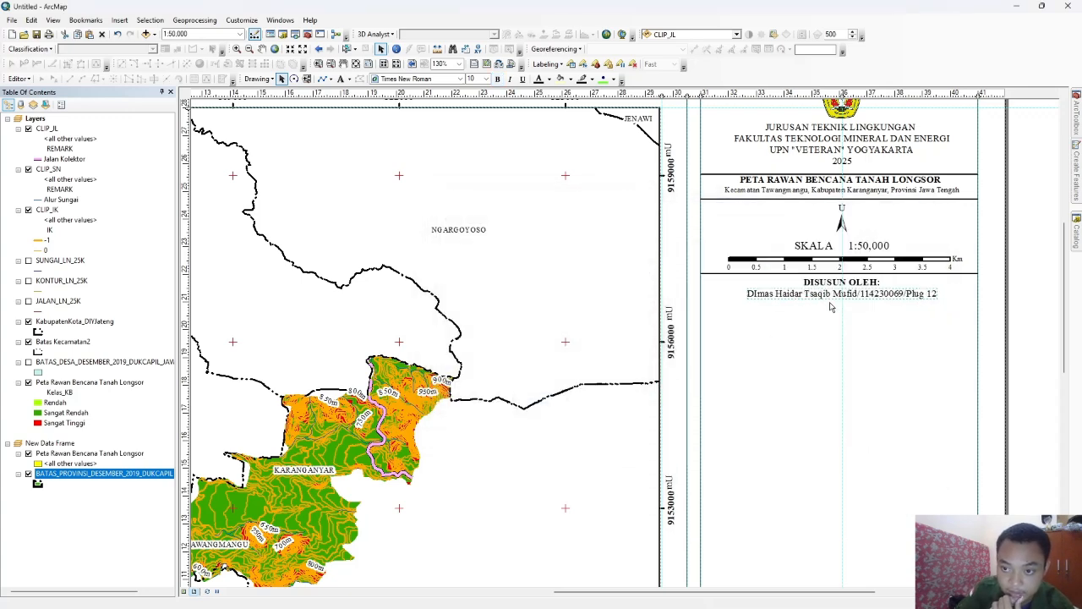
click(734, 274)
drag(734, 274, 729, 304)
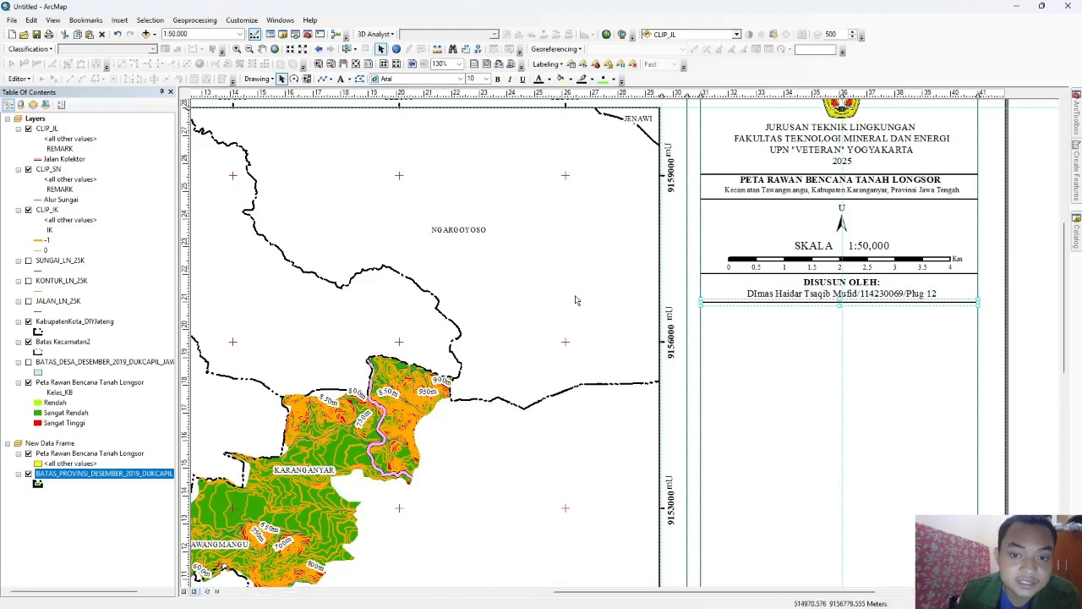
Step: Start a one-column legend with the default legend items and title it "KETERANGAN:"
click(119, 19)
click(145, 110)
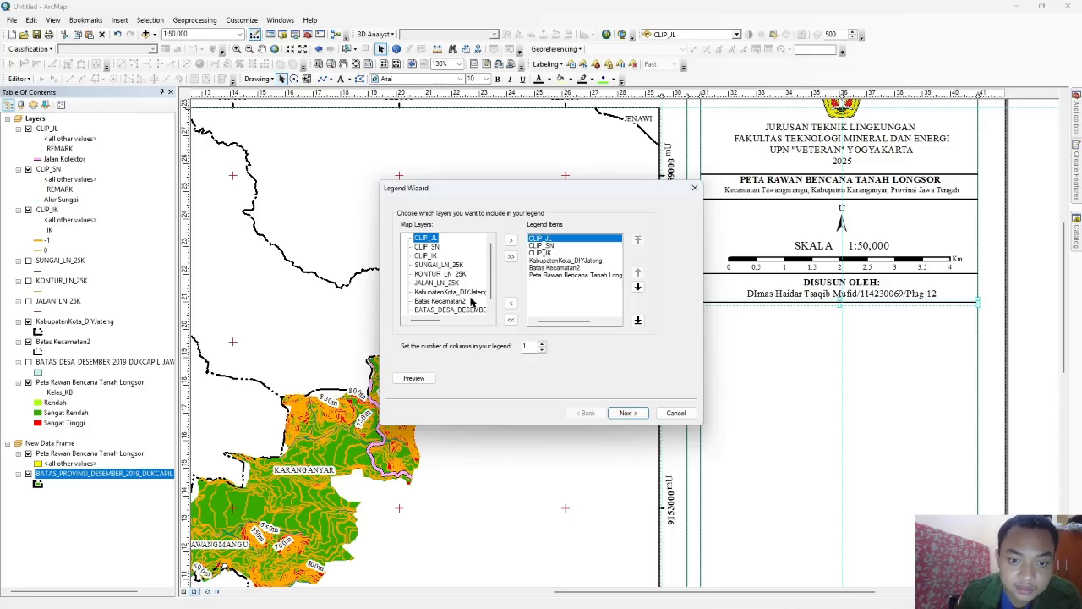
click(627, 412)
click(433, 229)
key(BackSpace)
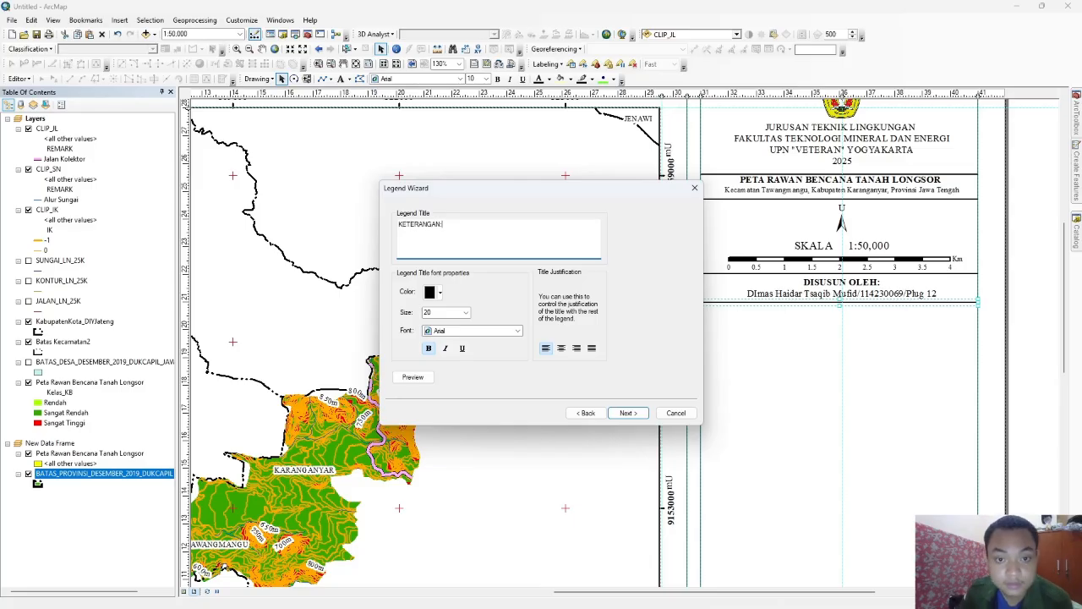
Step: Set the legend title to Times New Roman, size 12, and insert the legend with default frame and spacing settings
click(464, 312)
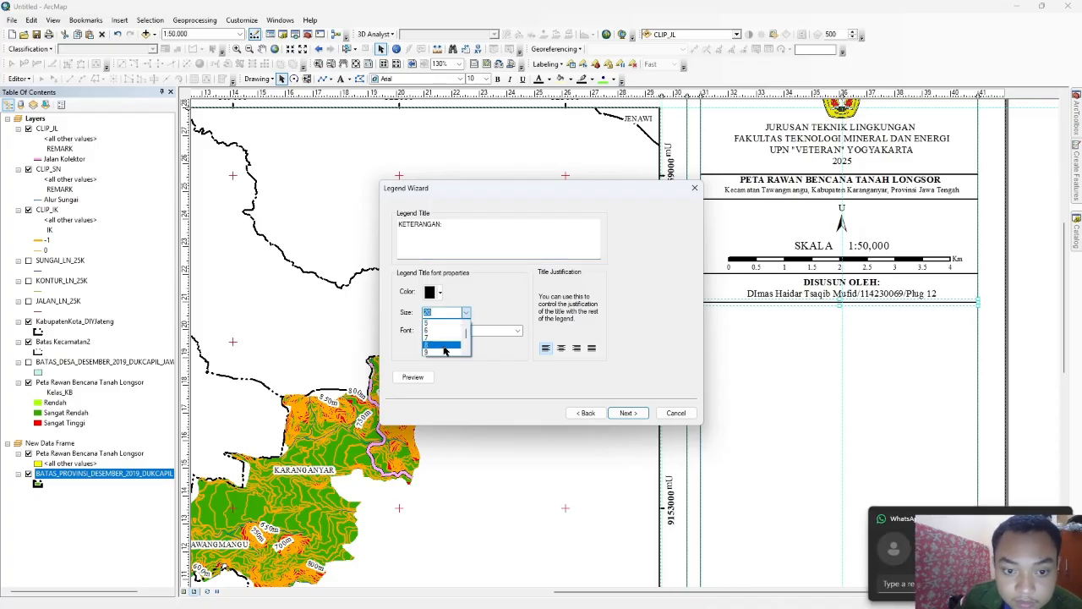
click(438, 351)
click(459, 331)
text(ti)
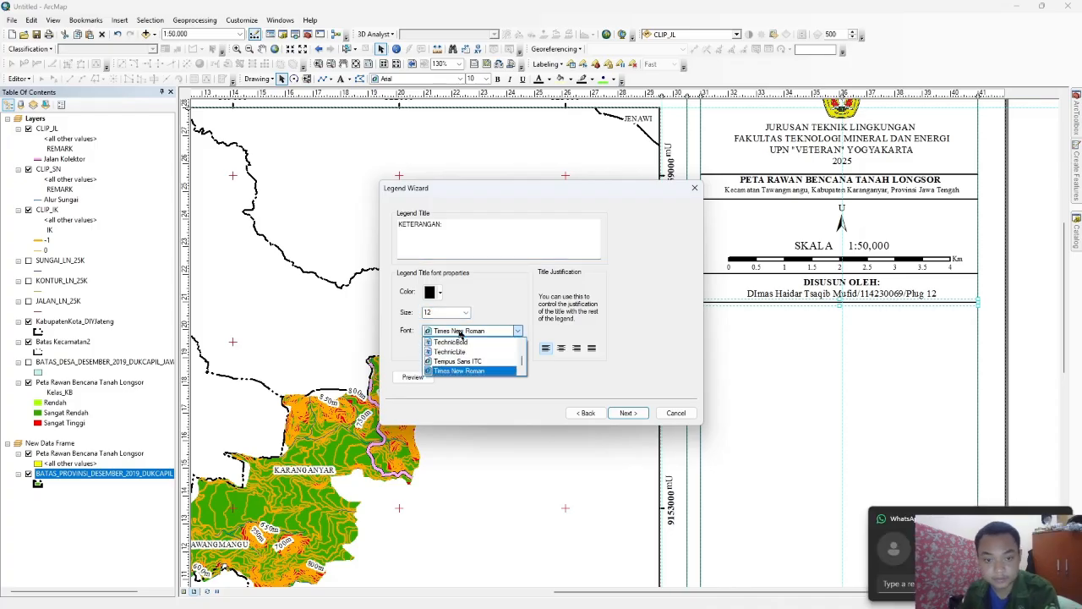
click(457, 372)
click(627, 413)
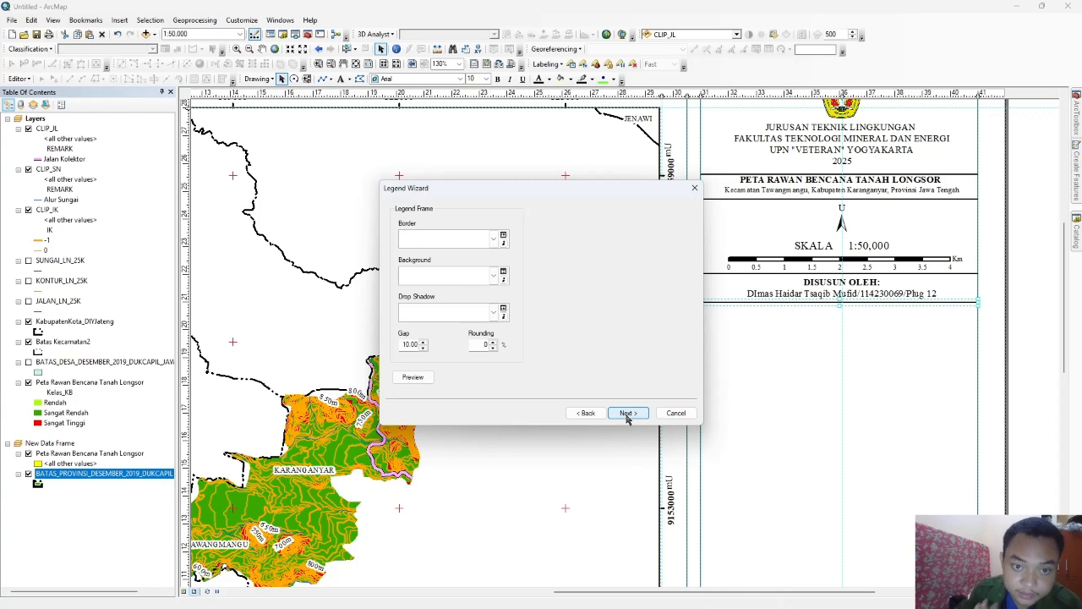
click(628, 413)
click(628, 413)
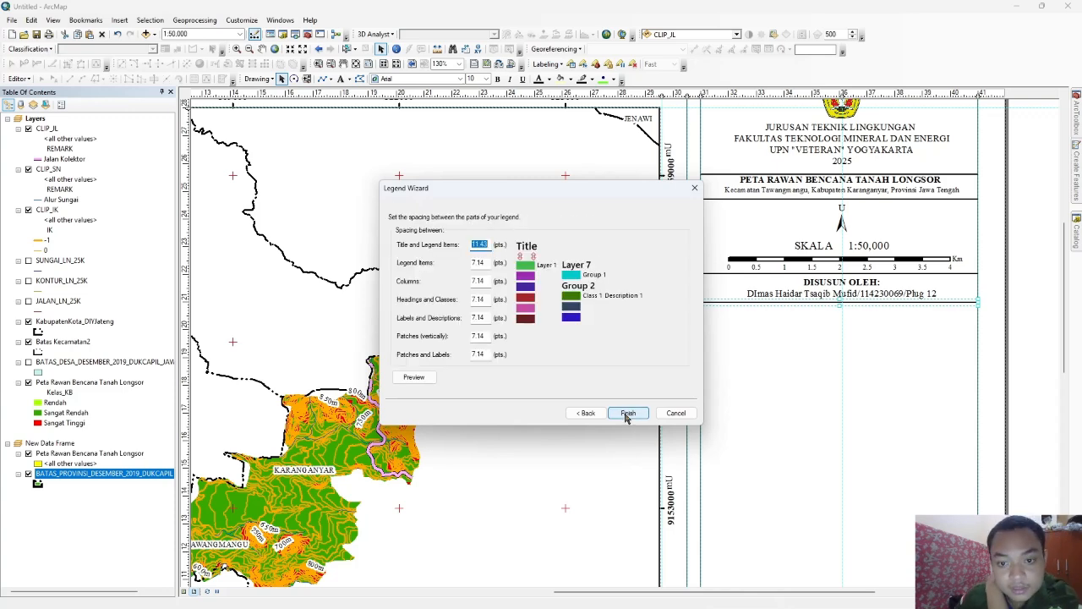
click(628, 414)
Step: Move the legend to the blank area outside the page, convert it to graphics and ungroup it
drag(605, 356, 958, 536)
drag(787, 403, 359, 363)
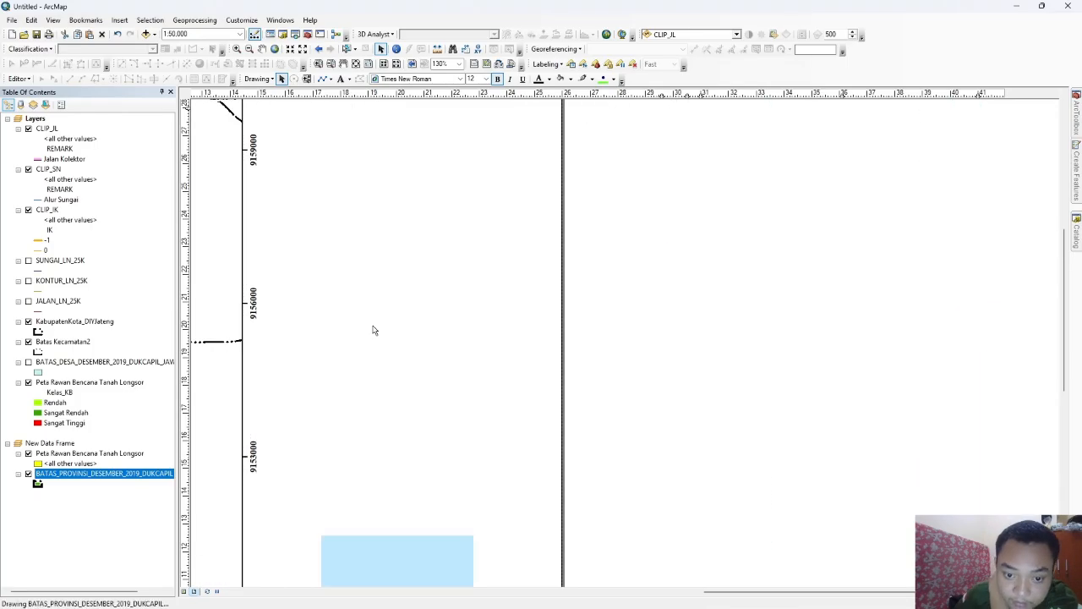
scroll(373, 327, up, 1)
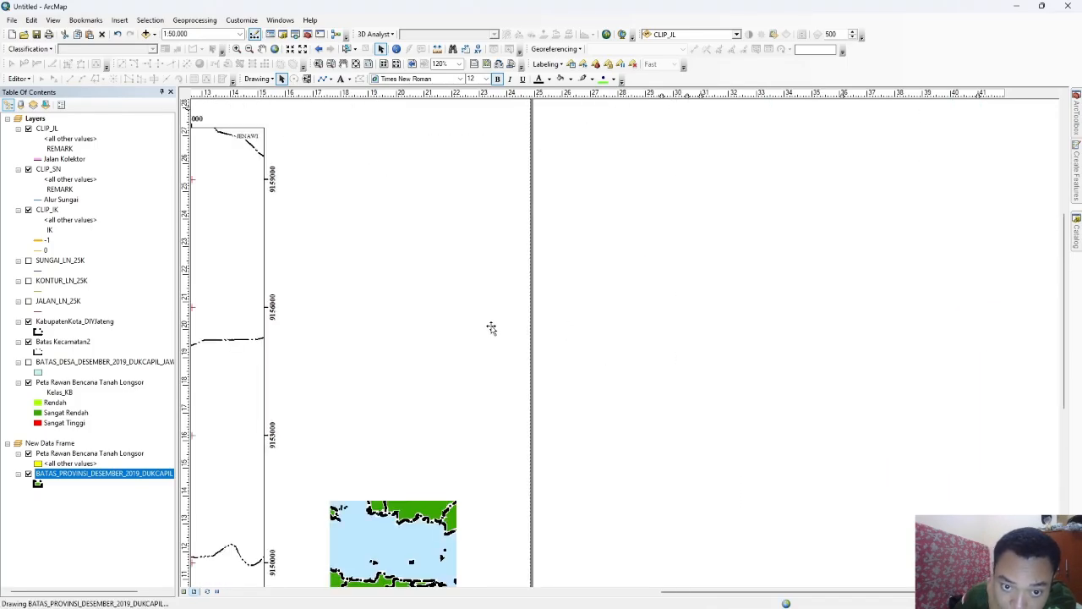
scroll(491, 326, up, 1)
click(604, 379)
right_click(610, 372)
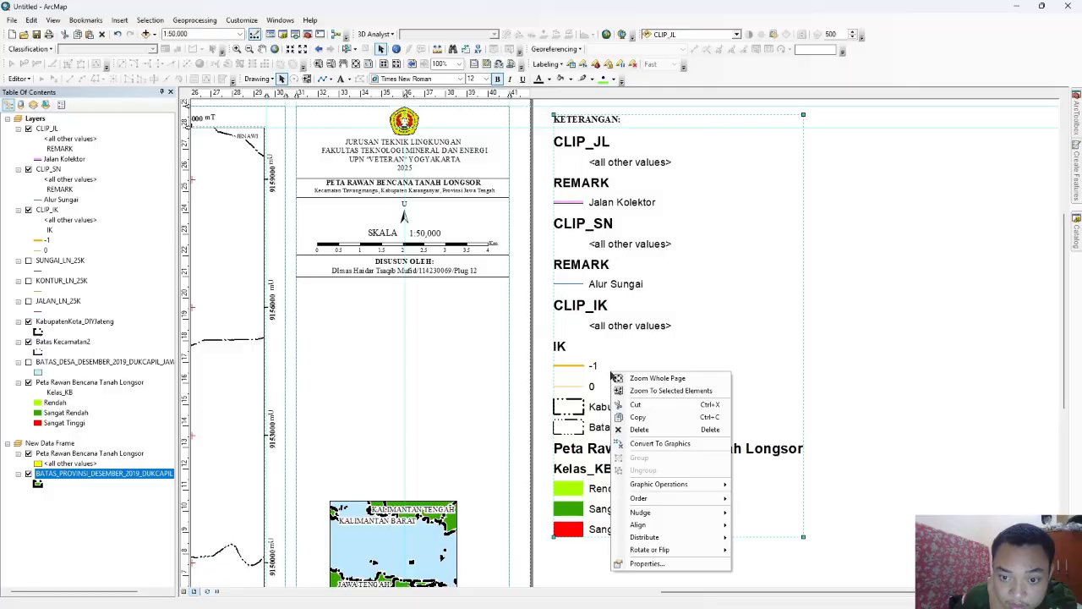
click(650, 443)
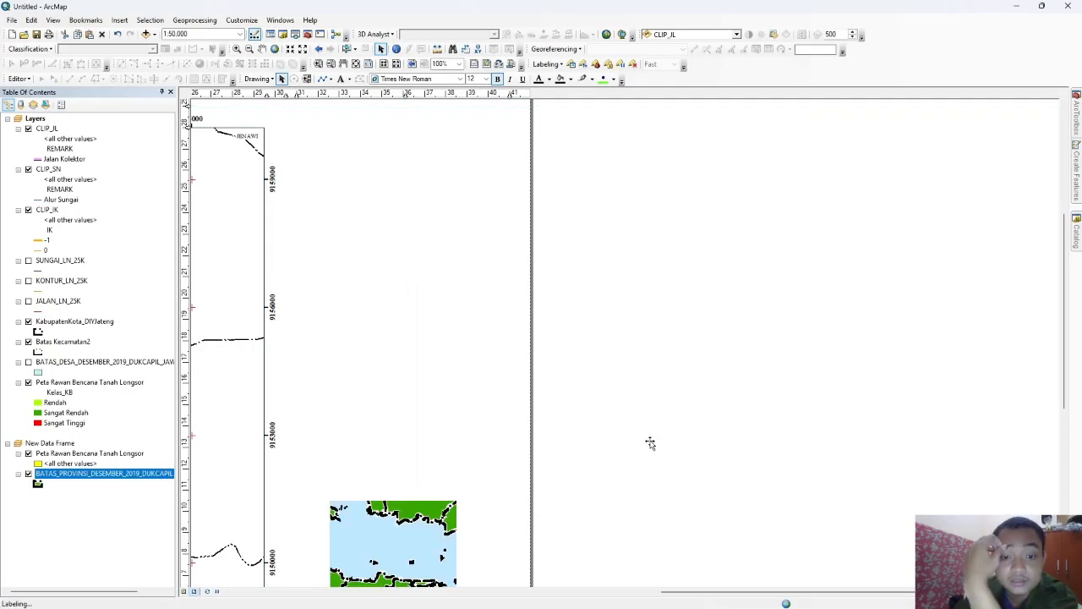
right_click(651, 443)
click(689, 341)
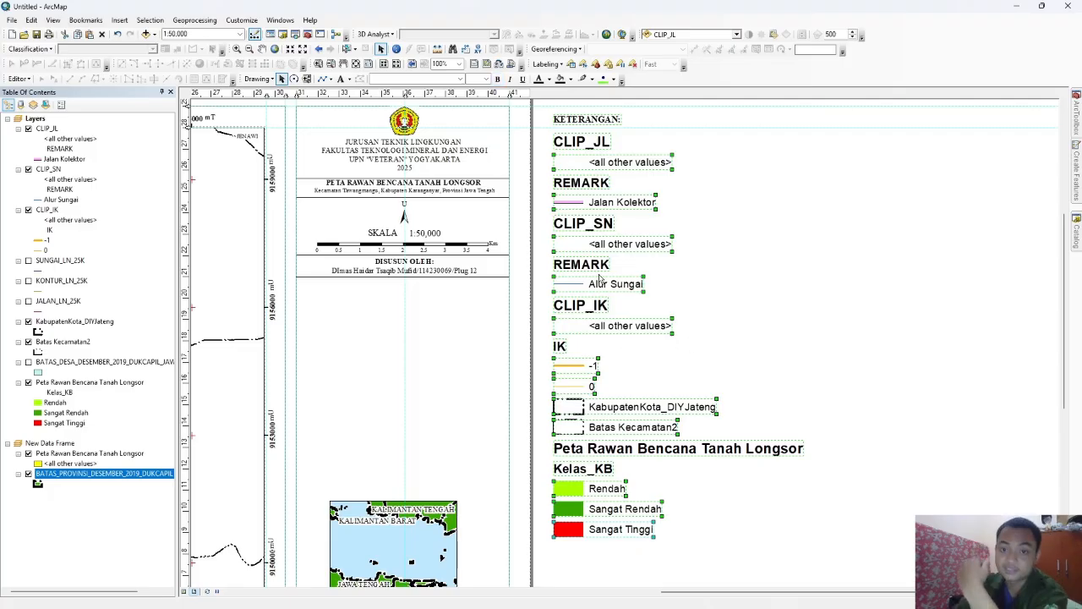
Step: Move the "KETERANGAN:" heading into the side panel below the author section's separator line and set its text size to 10
double_click(584, 118)
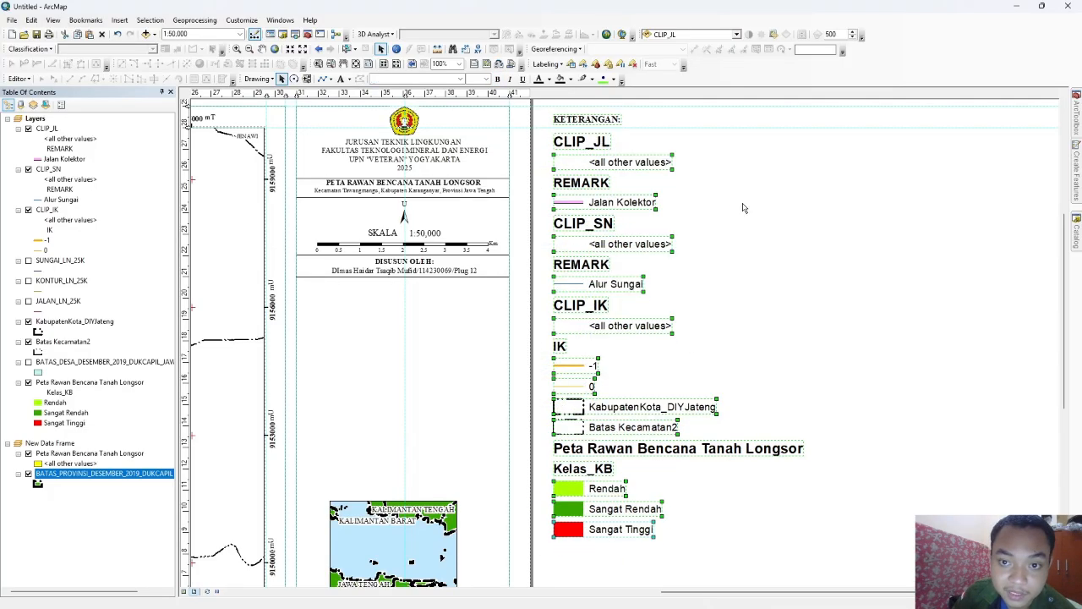
click(640, 199)
drag(587, 126, 331, 284)
double_click(330, 285)
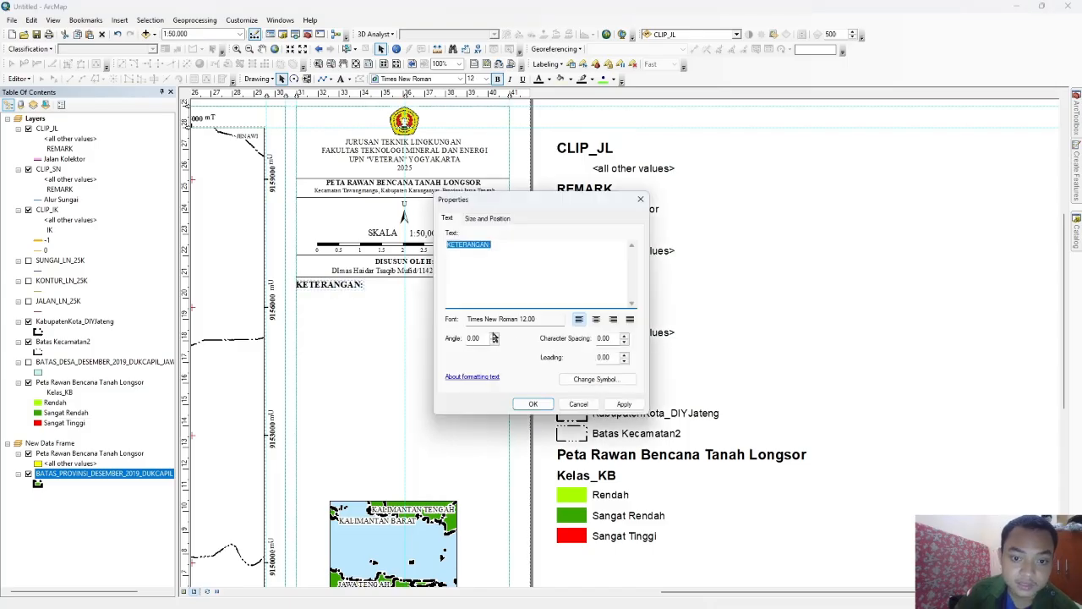
click(601, 380)
click(909, 338)
click(885, 355)
click(869, 464)
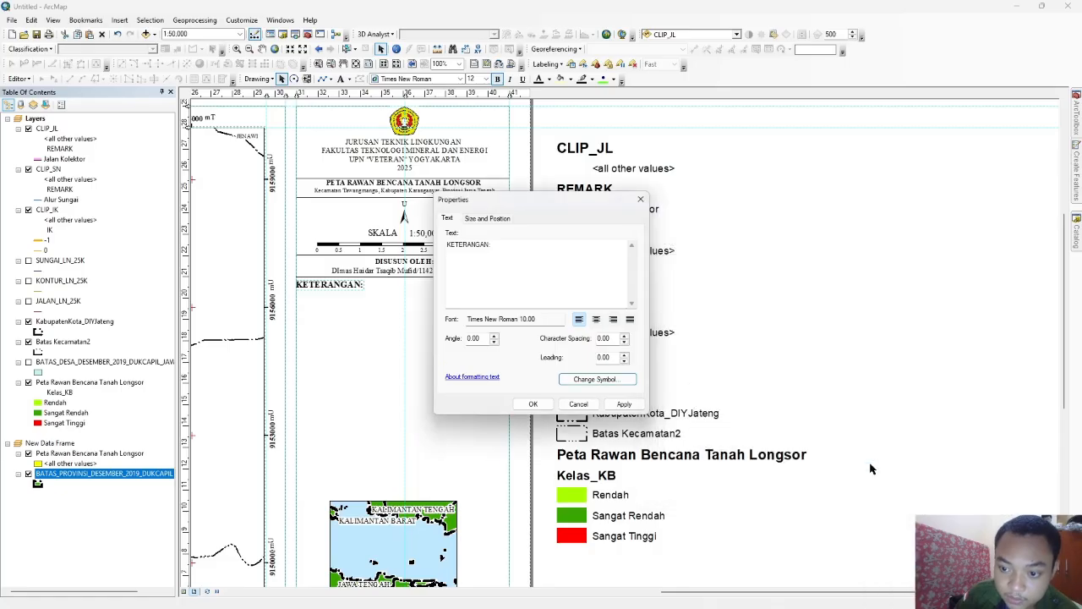
click(624, 404)
click(577, 405)
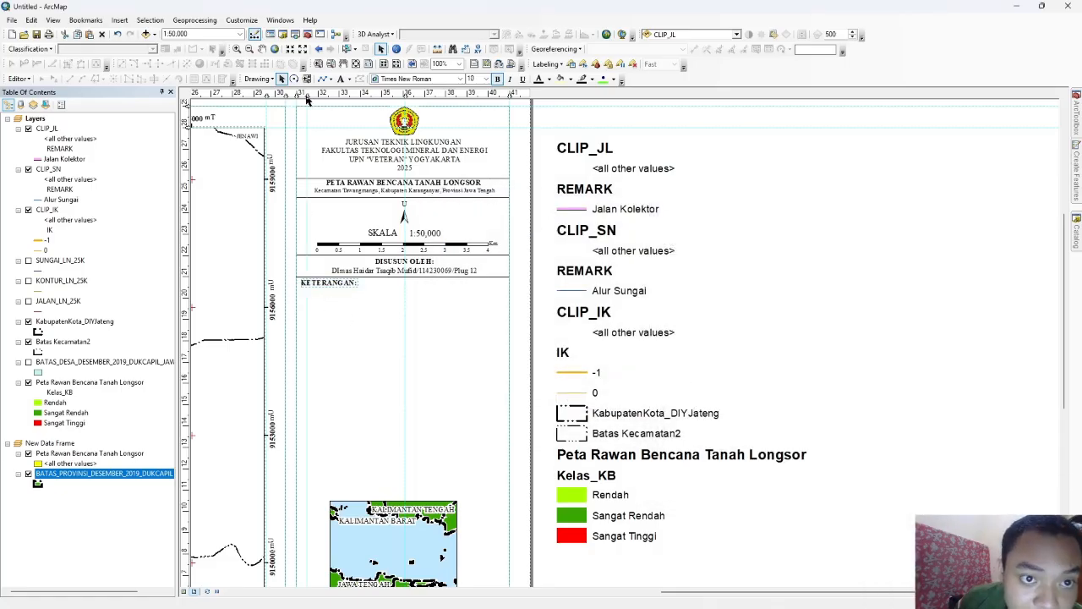
click(319, 284)
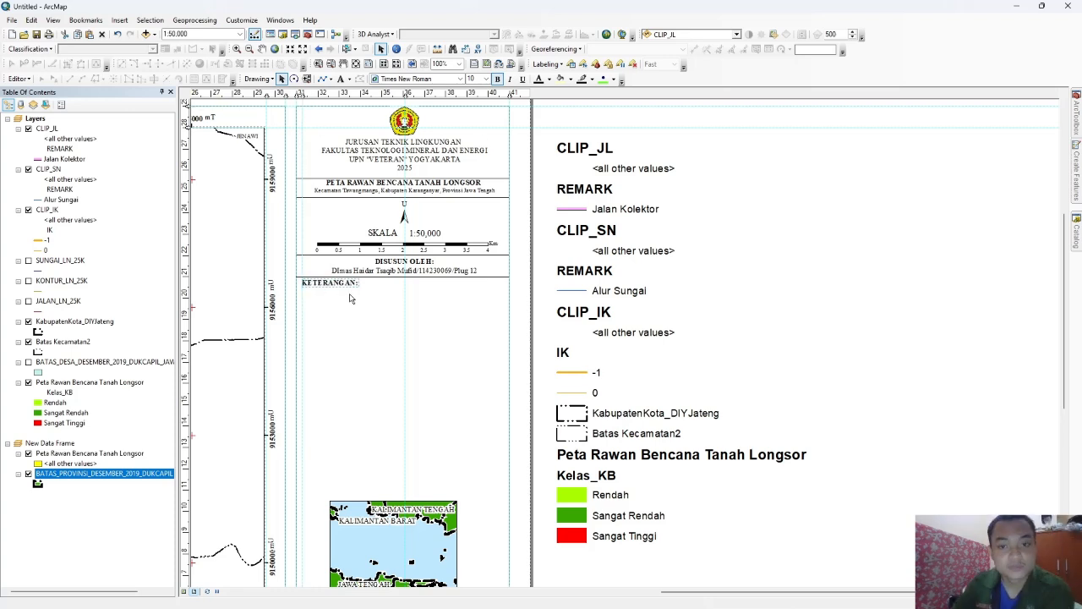
Step: Move the line sample labelled 0 under "KETERANGAN:" and change its symbol to a black dash-dot boundary line, width 3.40
click(573, 393)
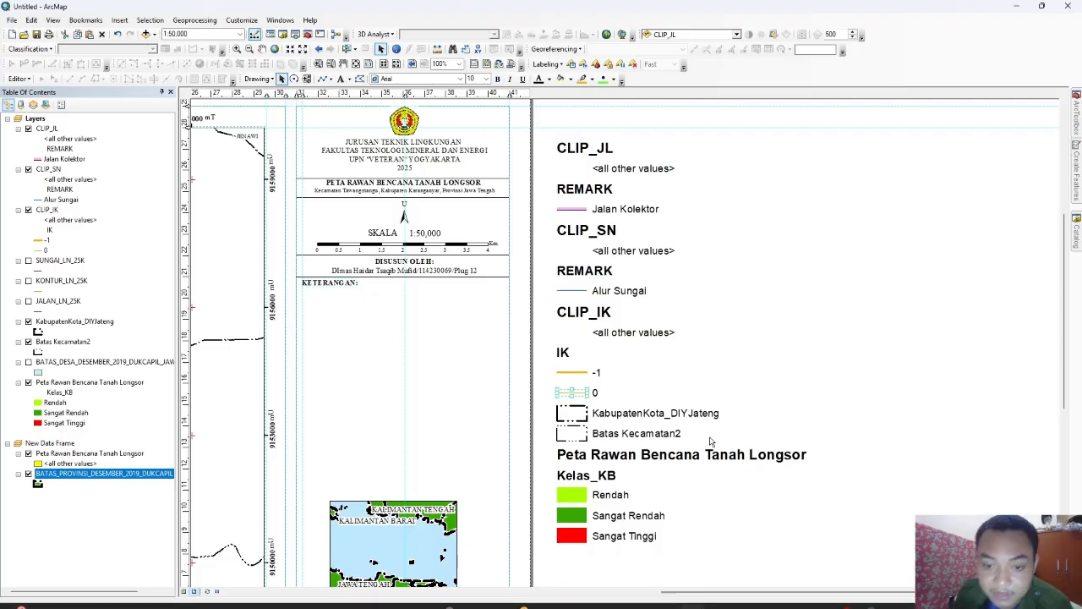
drag(576, 393, 323, 293)
double_click(322, 293)
click(594, 317)
click(683, 330)
click(887, 342)
click(909, 459)
click(876, 465)
click(541, 395)
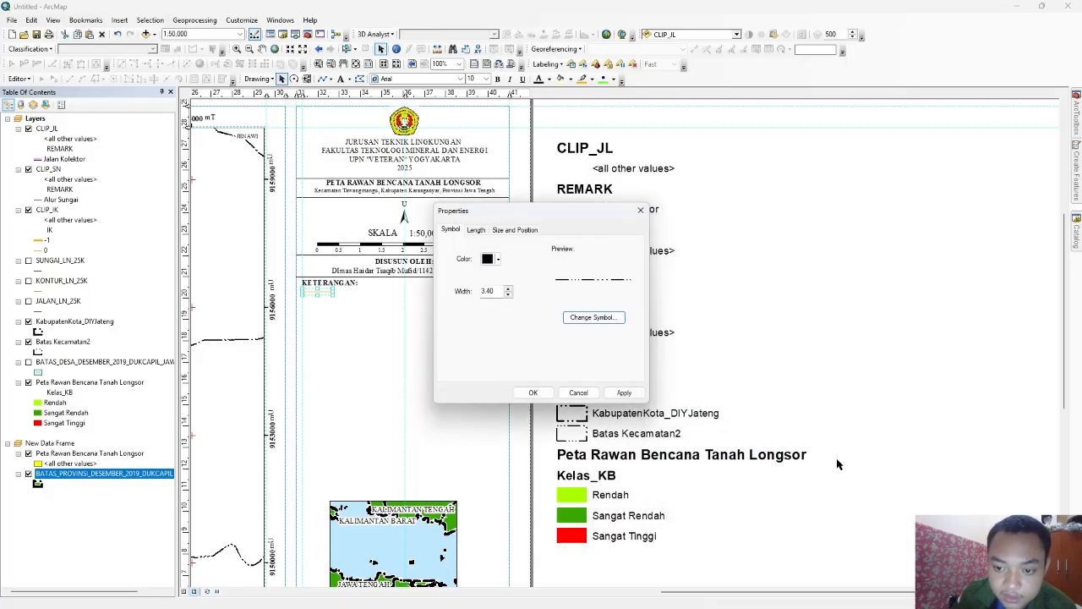
Step: Ungroup the Batas Kecamatan2 legend item and move its label beside the boundary line sample under "KETERANGAN:"
click(339, 293)
scroll(414, 262, down, 1)
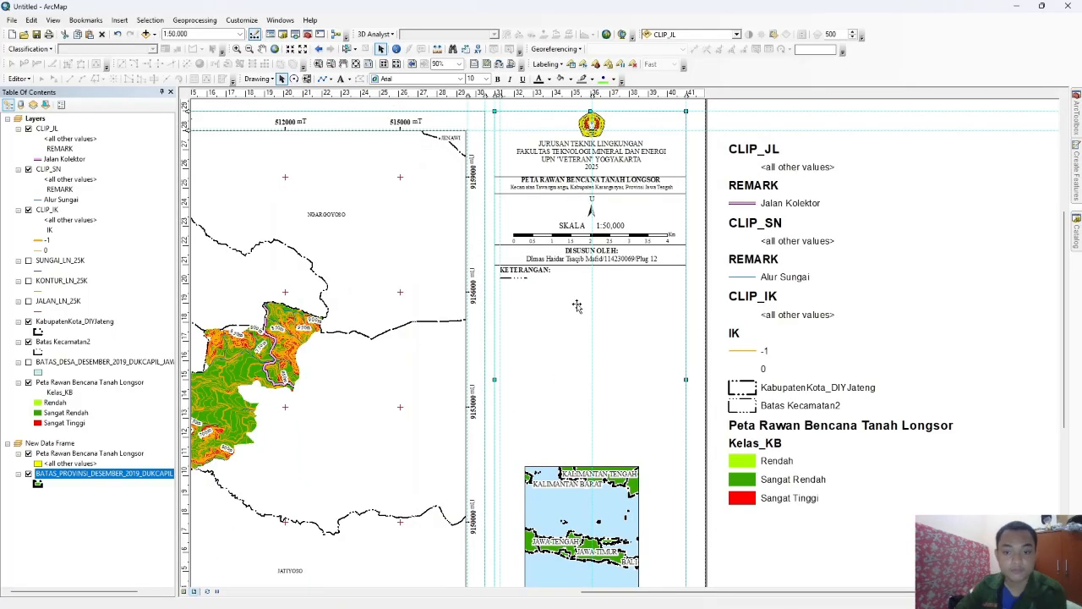
click(792, 409)
right_click(791, 408)
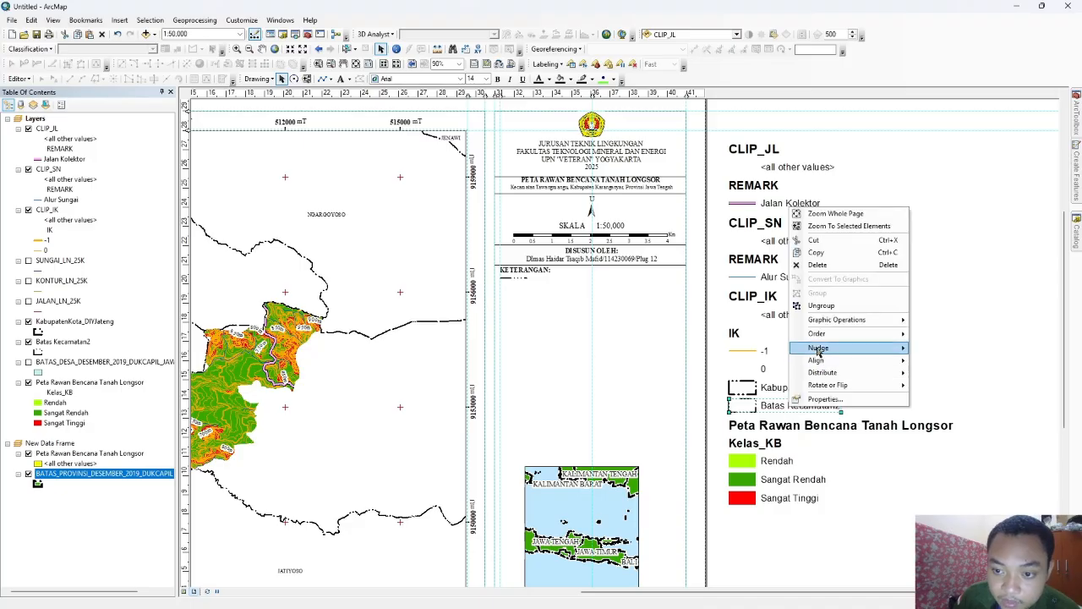
click(822, 306)
click(879, 414)
drag(823, 408, 584, 291)
Step: Set the Batas Kecamatan2 label's font to Times New Roman, size 10
double_click(567, 285)
click(595, 379)
click(888, 321)
text(ti)
click(893, 329)
double_click(899, 336)
text(10)
key(Return)
click(533, 403)
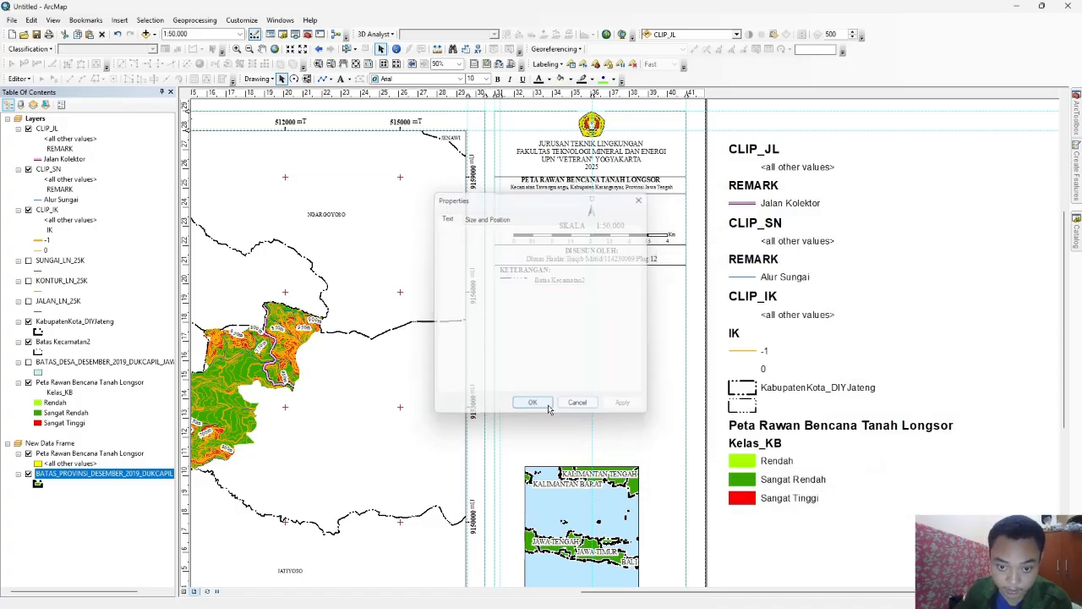
Step: Add a vertical guide at about 33 cm, align the boundary label to it and change its text to ":Batas Kecamatan"
click(534, 94)
double_click(559, 280)
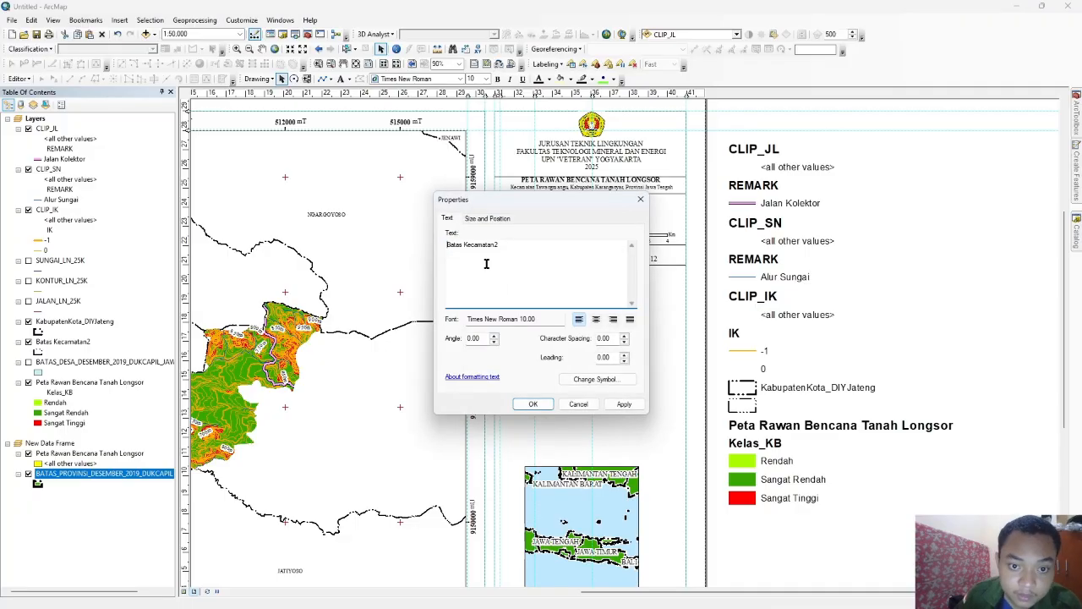
click(624, 404)
click(533, 403)
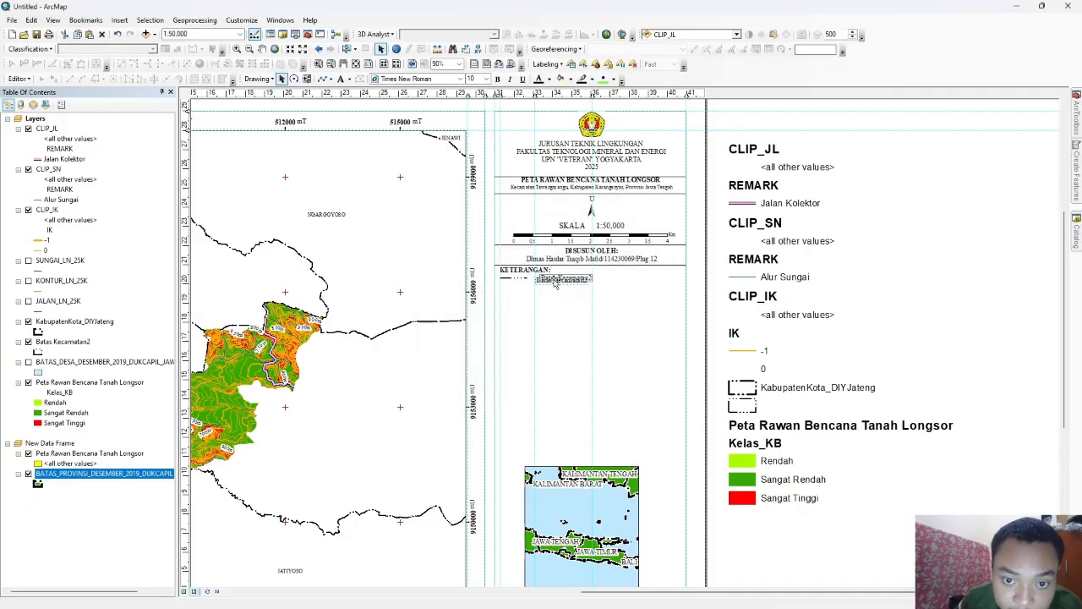
scroll(550, 284, up, 5)
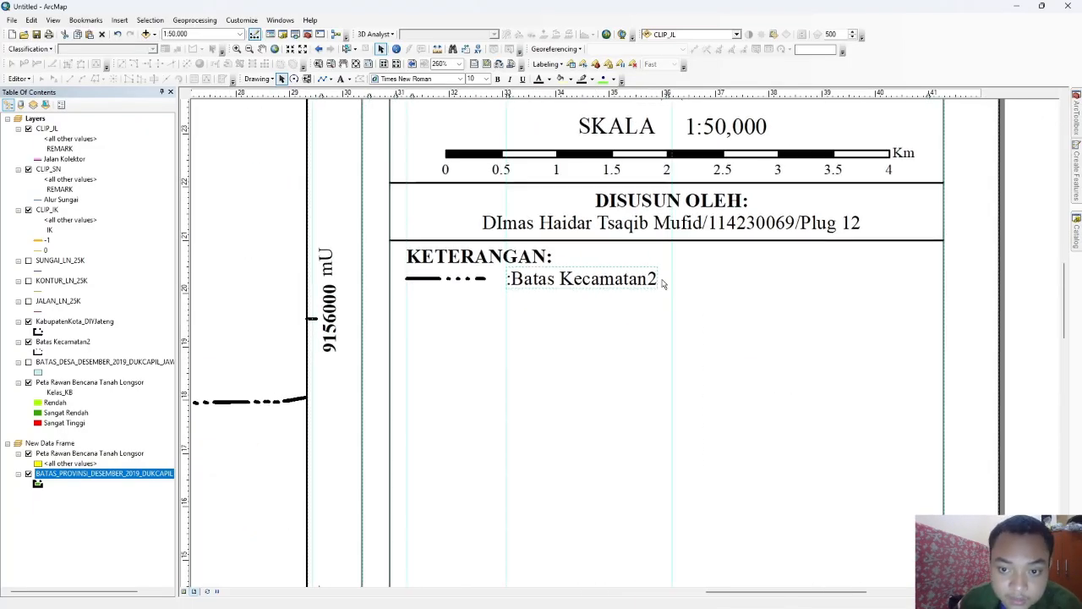
double_click(550, 280)
click(533, 403)
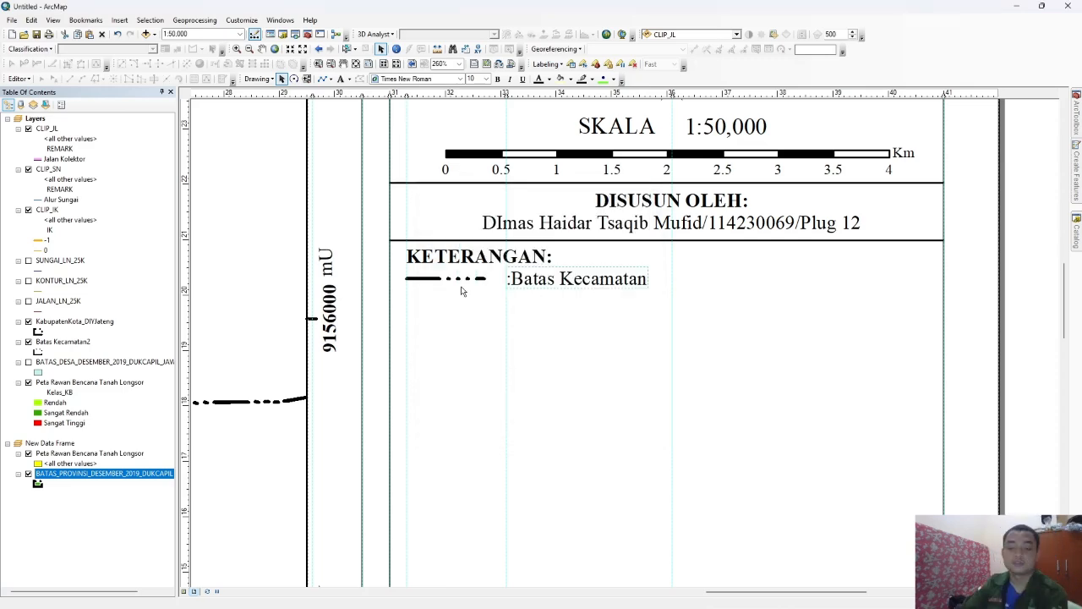
Step: Duplicate the boundary line sample below the original and change the copy to the purple double-line road symbol, width 3.97
scroll(457, 300, down, 3)
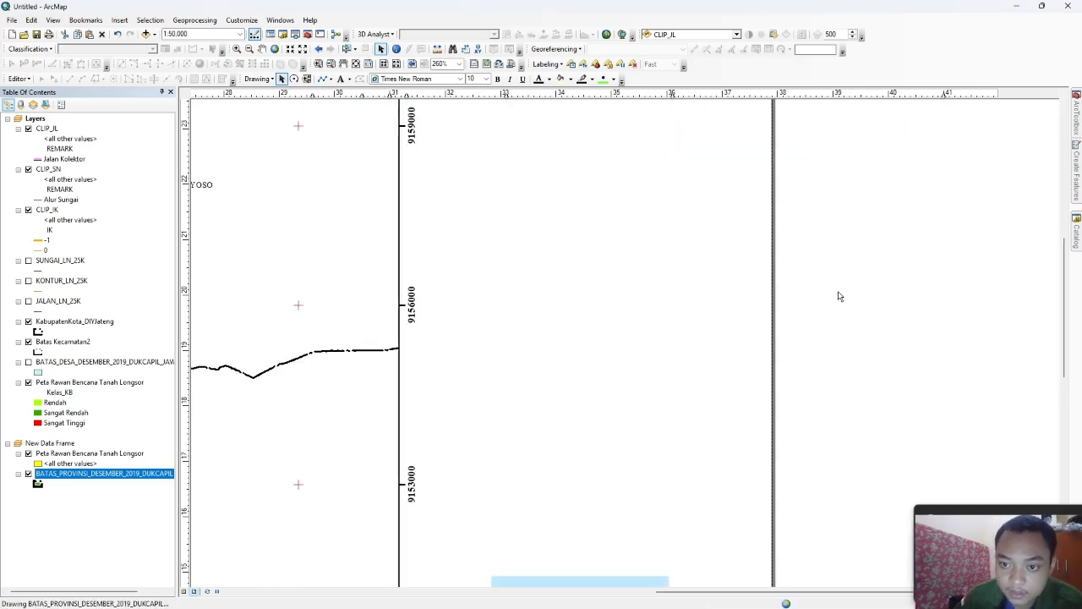
click(478, 285)
double_click(478, 287)
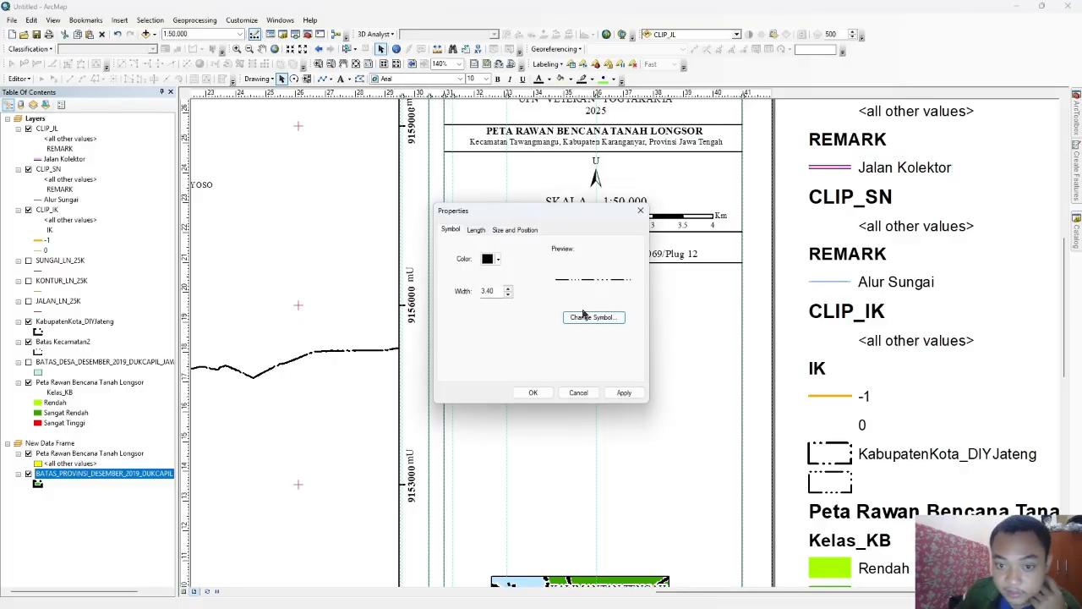
click(592, 317)
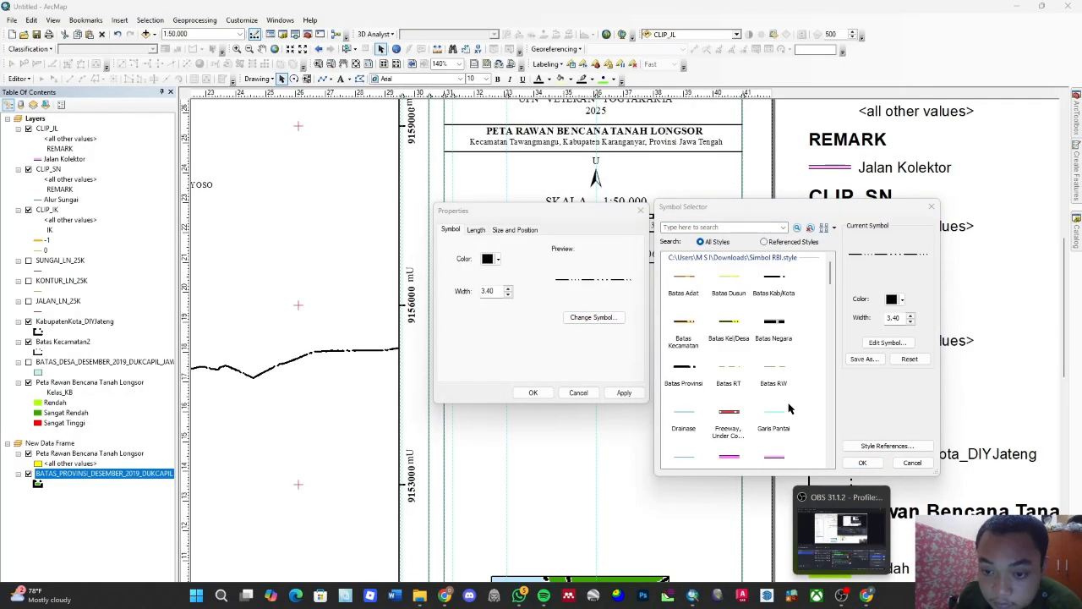
scroll(745, 364, down, 2)
click(774, 411)
click(862, 463)
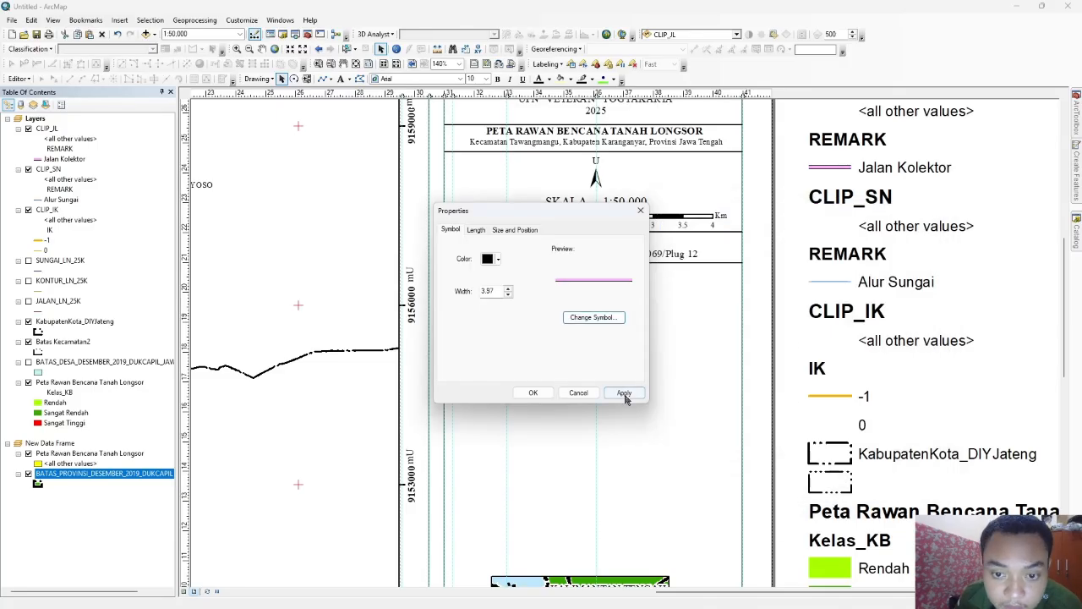
click(533, 392)
Step: Place a copy of the boundary label beside the purple road sample and change its text to ":Jalan Kolektor"
drag(532, 292, 525, 309)
double_click(527, 306)
click(534, 245)
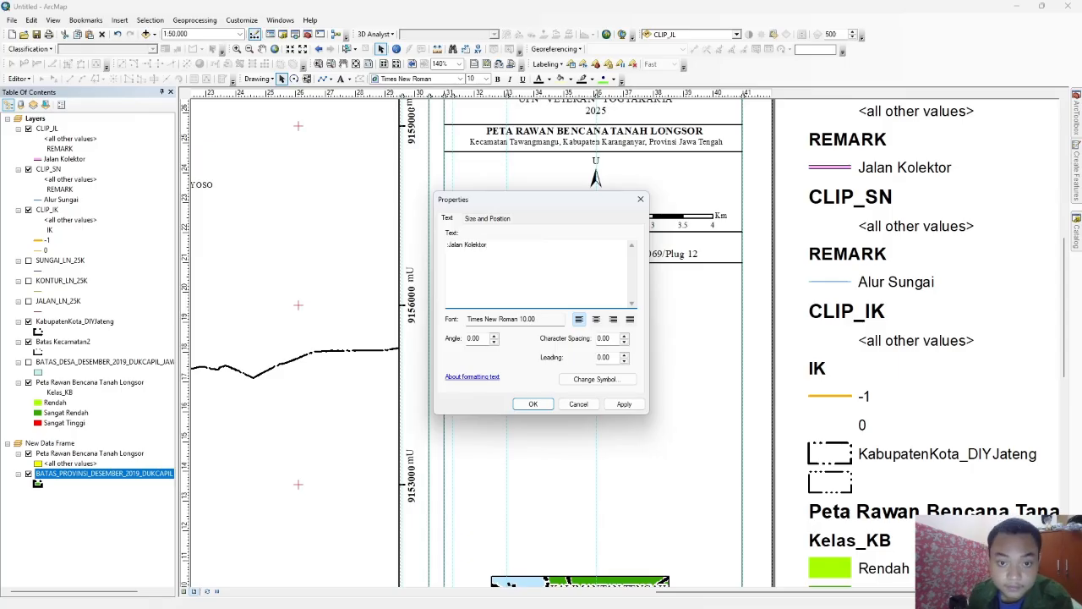
click(548, 405)
drag(544, 303, 544, 299)
Step: Draw two freehand contour rings below the road sample, colour them orange and label them "50 m"
click(329, 78)
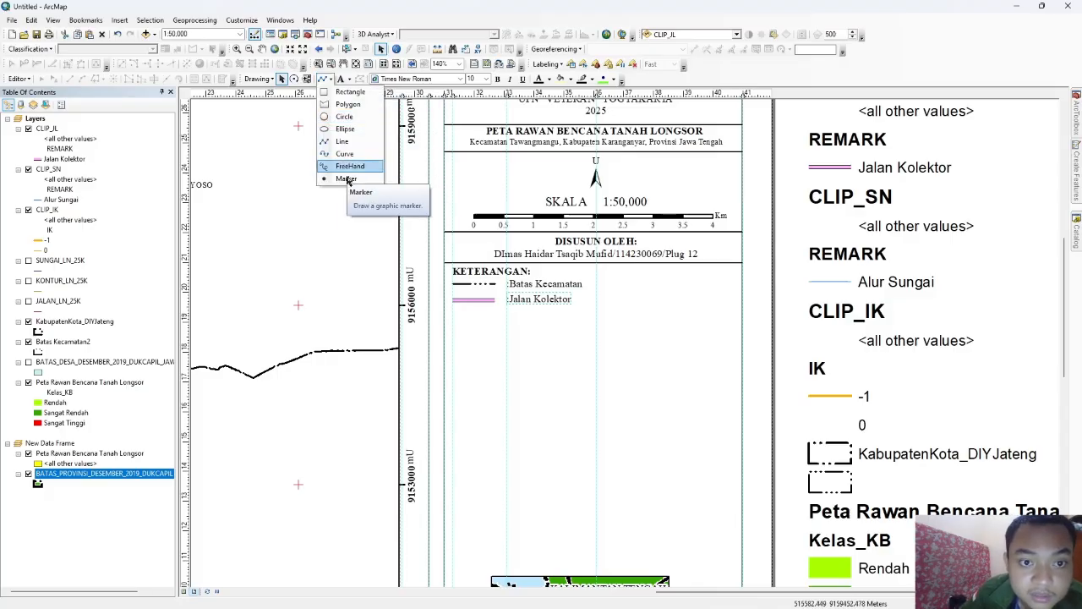
click(346, 166)
mouse_move(457, 336)
mouse_down()
mouse_move(496, 340)
mouse_move(486, 319)
mouse_up()
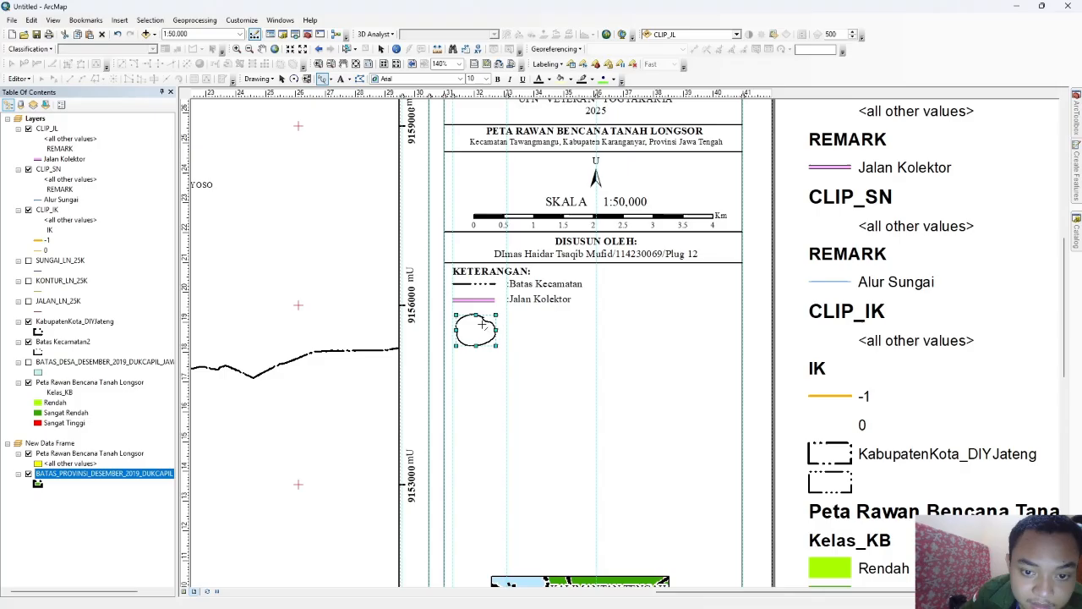
mouse_move(475, 338)
mouse_down()
mouse_move(463, 329)
mouse_move(489, 328)
mouse_move(473, 321)
mouse_up()
double_click(475, 329)
click(499, 259)
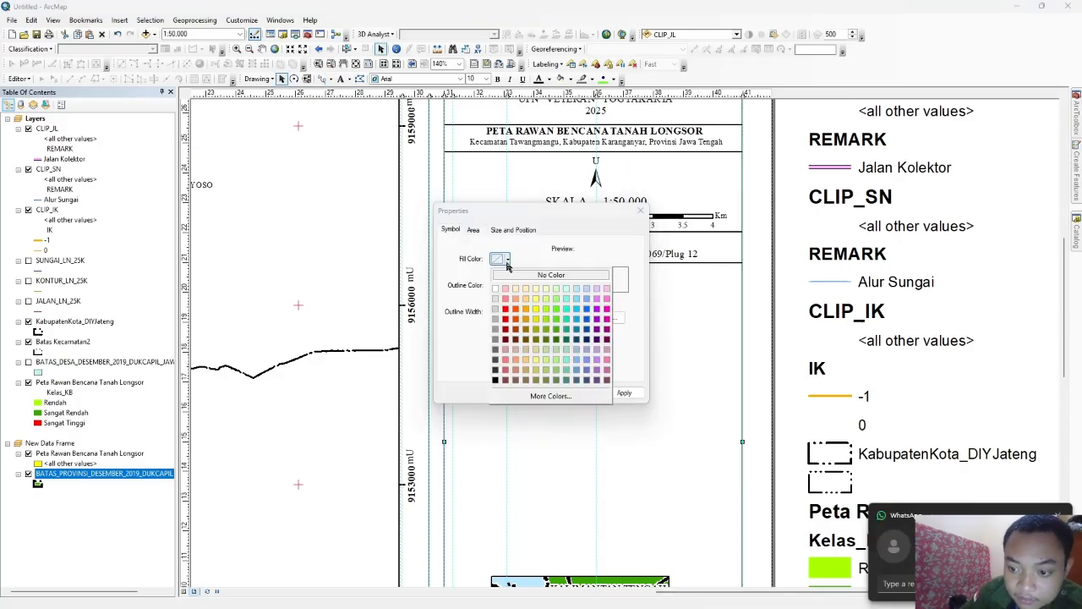
click(525, 312)
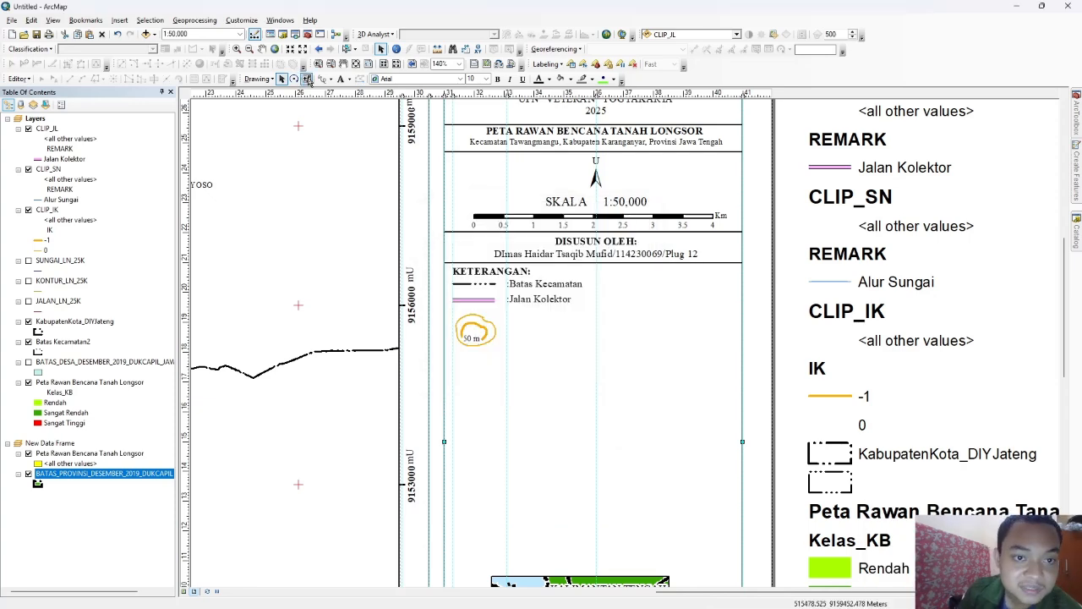
click(322, 79)
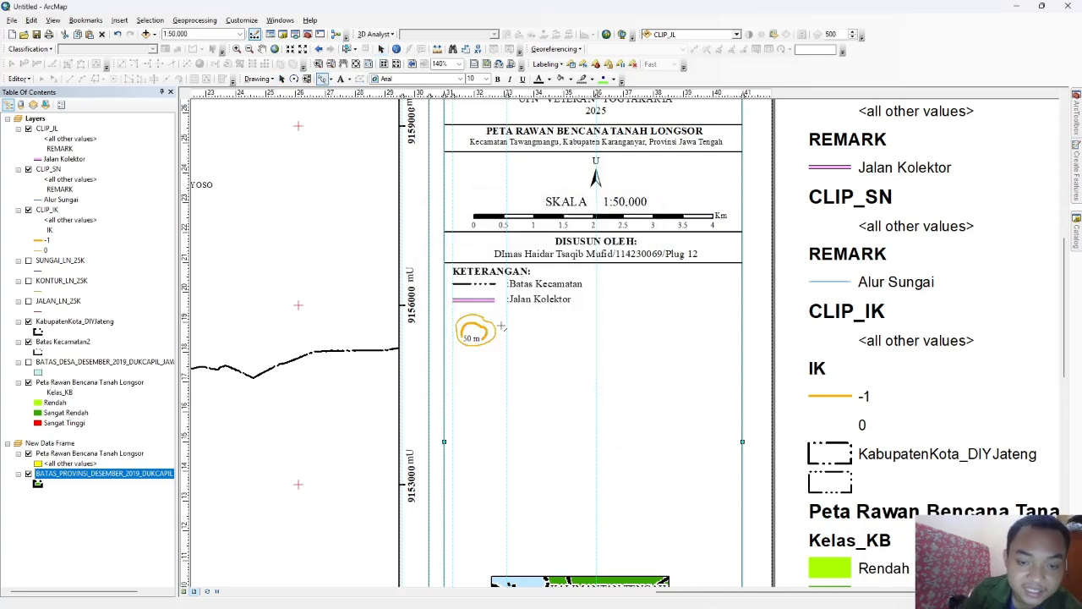
Step: Copy the ":Jalan Kolektor" label for the contour sample and change its text to ":Kontur Topografi (IK = 12,5 )"
click(281, 79)
click(549, 301)
key(ctrl+c)
key(ctrl+v)
drag(552, 321, 535, 328)
double_click(535, 328)
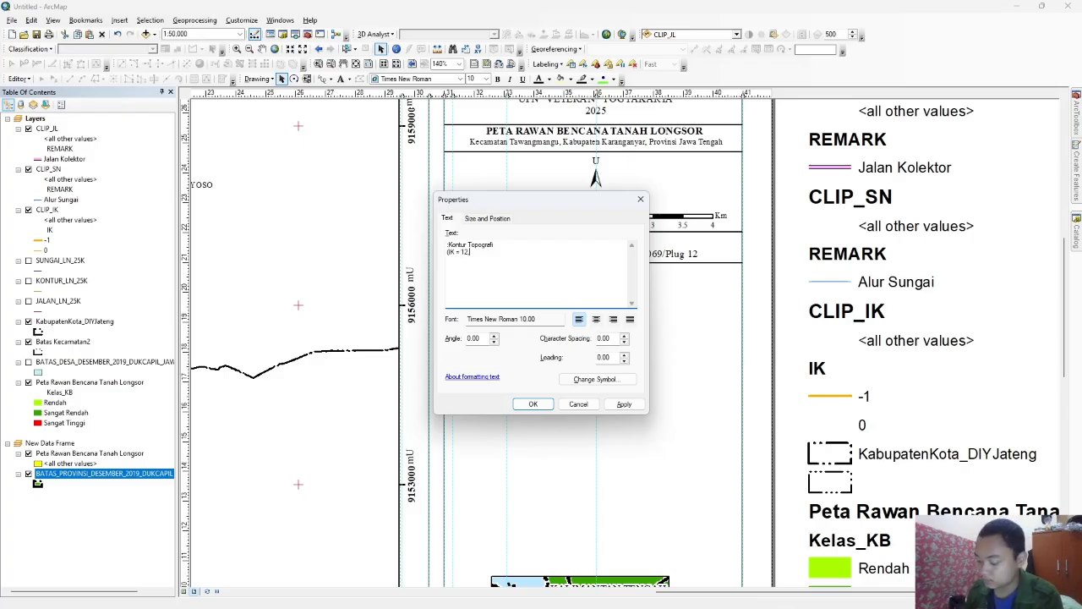
click(624, 405)
click(564, 406)
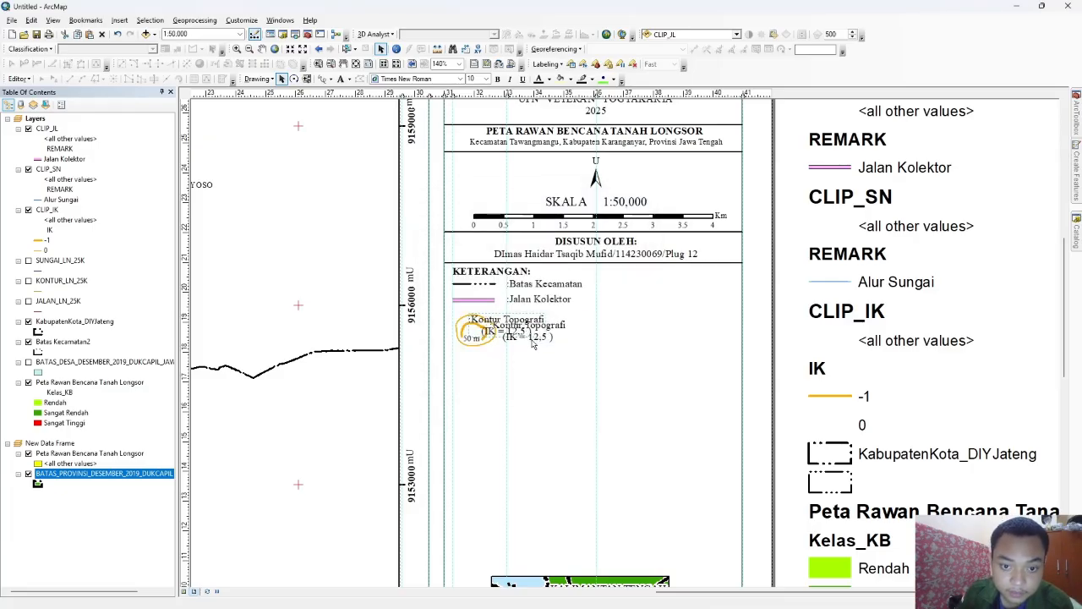
Step: Draw a short freehand river line below the contour rings and colour it blue
click(485, 286)
click(322, 79)
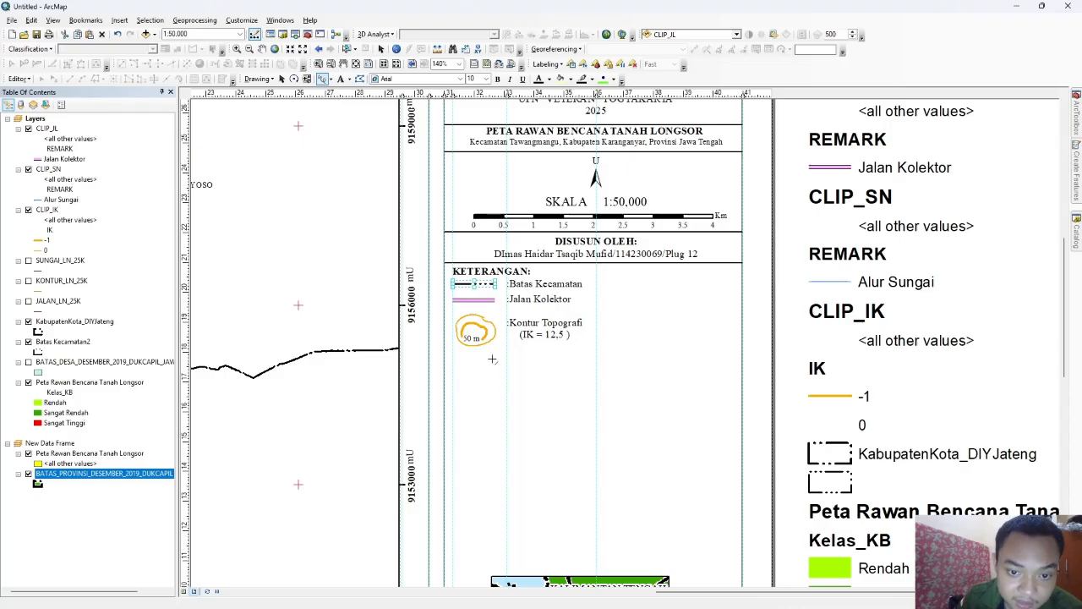
drag(464, 369, 460, 371)
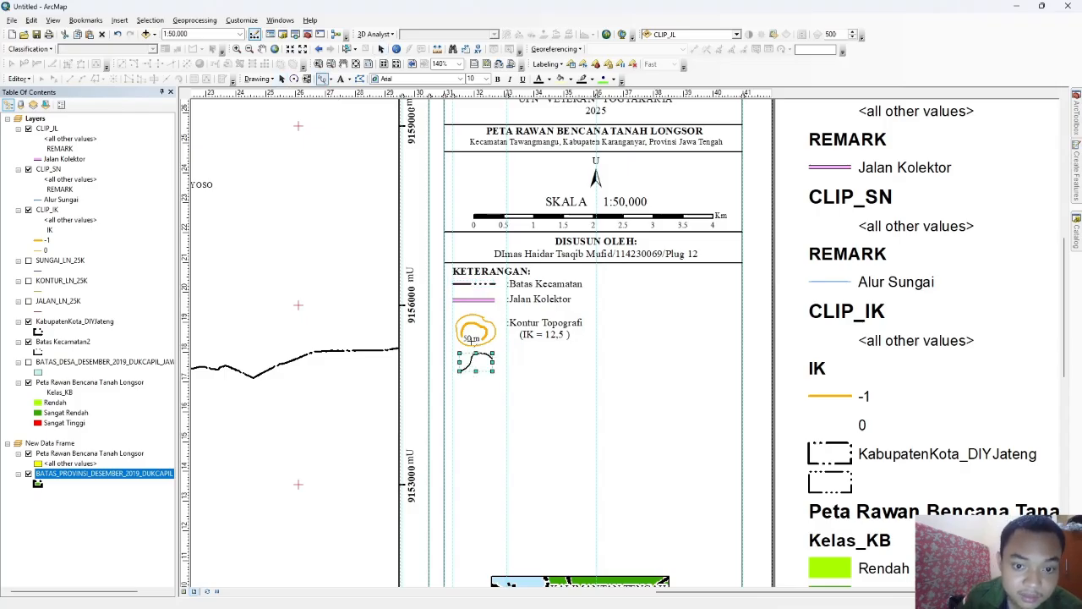
double_click(481, 369)
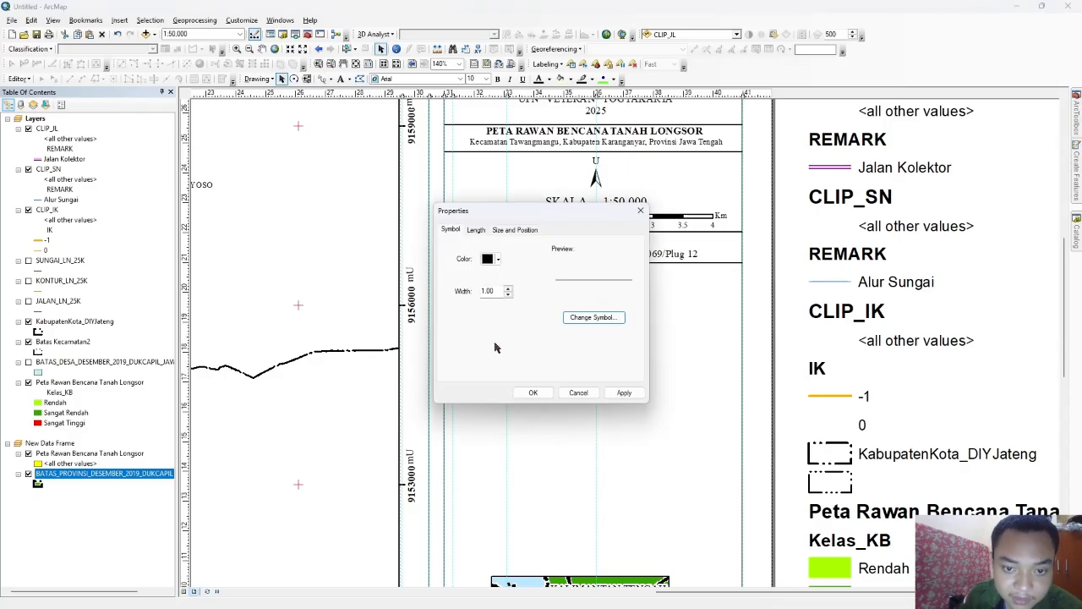
click(498, 259)
click(587, 339)
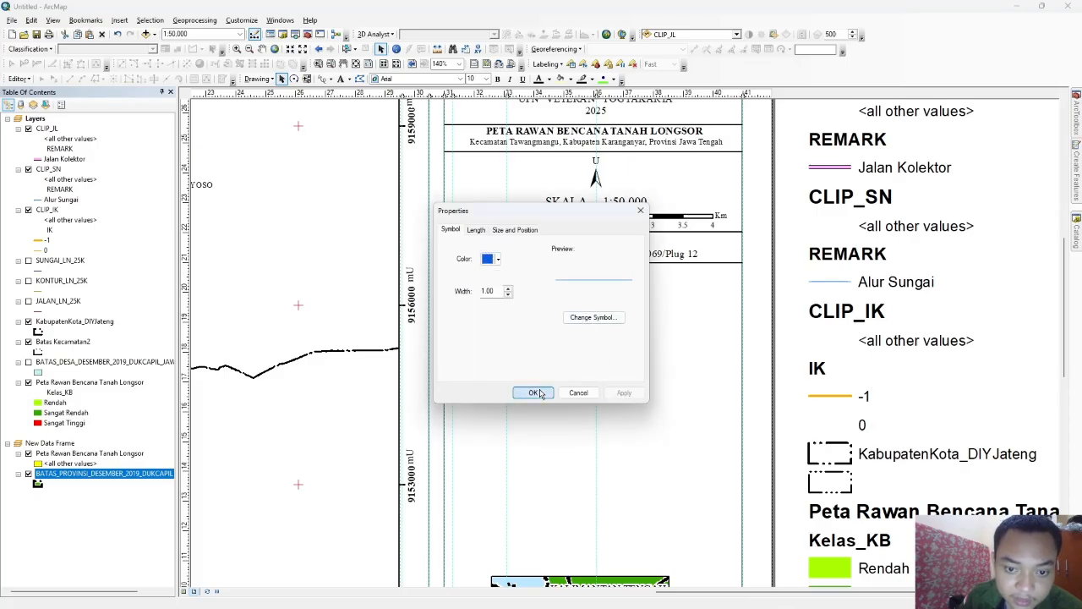
click(533, 394)
Step: Recolour the freehand river line sample with a blue shade from the colour palette
double_click(474, 357)
click(640, 211)
double_click(481, 354)
click(498, 260)
click(575, 320)
click(489, 261)
click(577, 320)
click(610, 393)
click(533, 392)
Step: Place a copy of the ":Jalan Kolektor" label beside the river line and change its text to ":Sungai"
click(528, 299)
drag(524, 300, 535, 332)
double_click(533, 328)
click(500, 250)
key(BackSpace)
key(BackSpace)
key(BackSpace)
key(BackSpace)
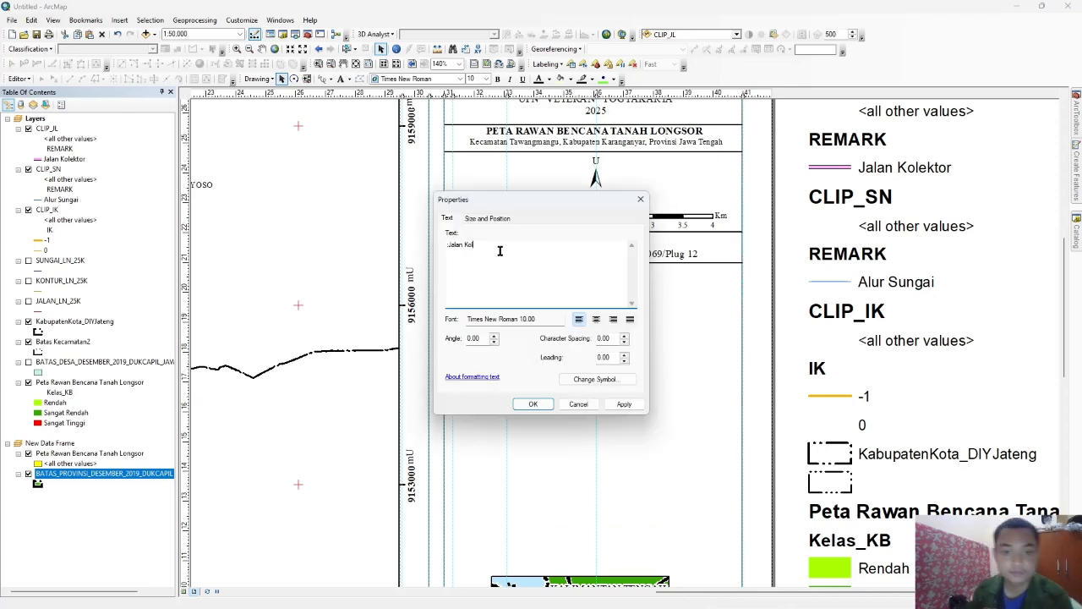
key(BackSpace)
text(Sun)
click(619, 405)
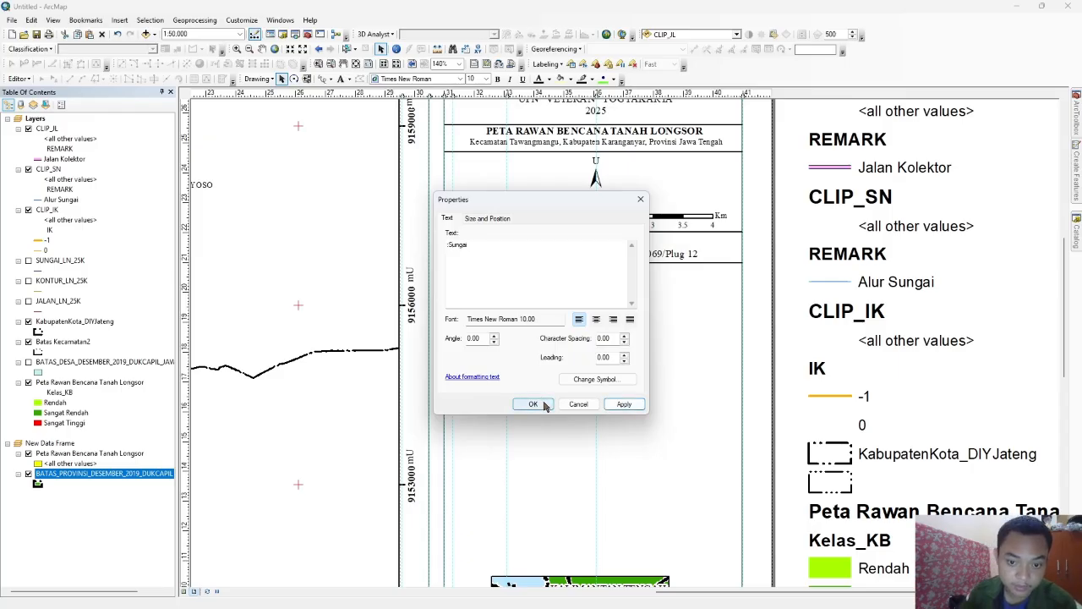
click(544, 404)
Step: Move the Rendah, Sangat Rendah and Sangat Tinggi class items into the side panel beside the line legend entries
drag(628, 434, 529, 371)
drag(640, 457, 574, 321)
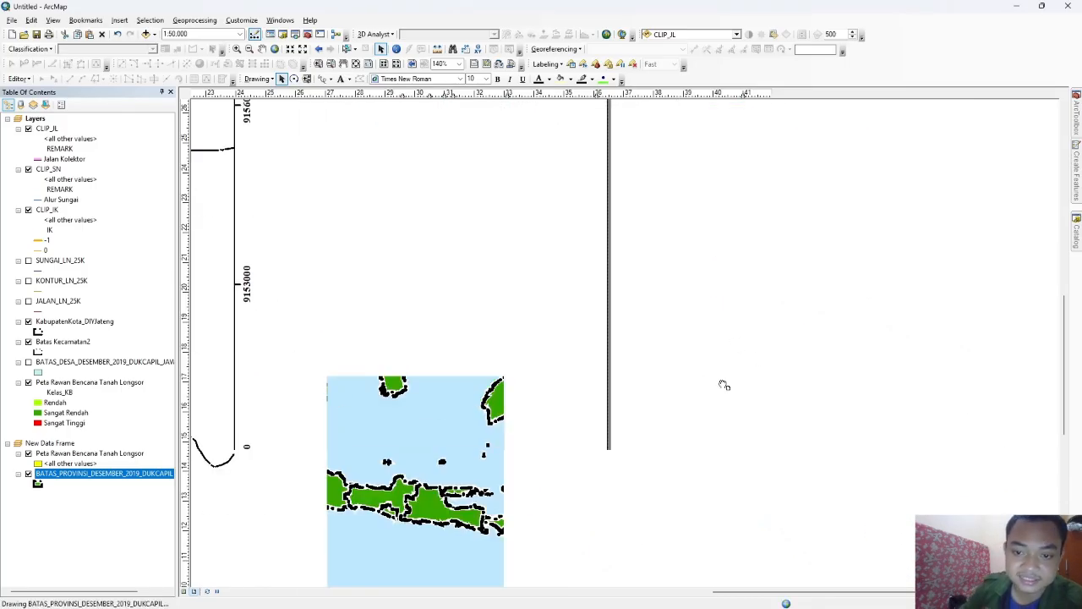
scroll(712, 386, up, 1)
drag(619, 360, 782, 428)
drag(629, 355, 786, 430)
drag(627, 348, 799, 443)
drag(733, 411, 553, 171)
drag(563, 189, 561, 416)
drag(523, 349, 508, 329)
double_click(509, 329)
click(467, 206)
click(506, 207)
click(643, 186)
click(517, 379)
double_click(514, 326)
click(642, 186)
Step: Ungroup the Rendah class item and set its label's font to Times New Roman, size 10
right_click(523, 322)
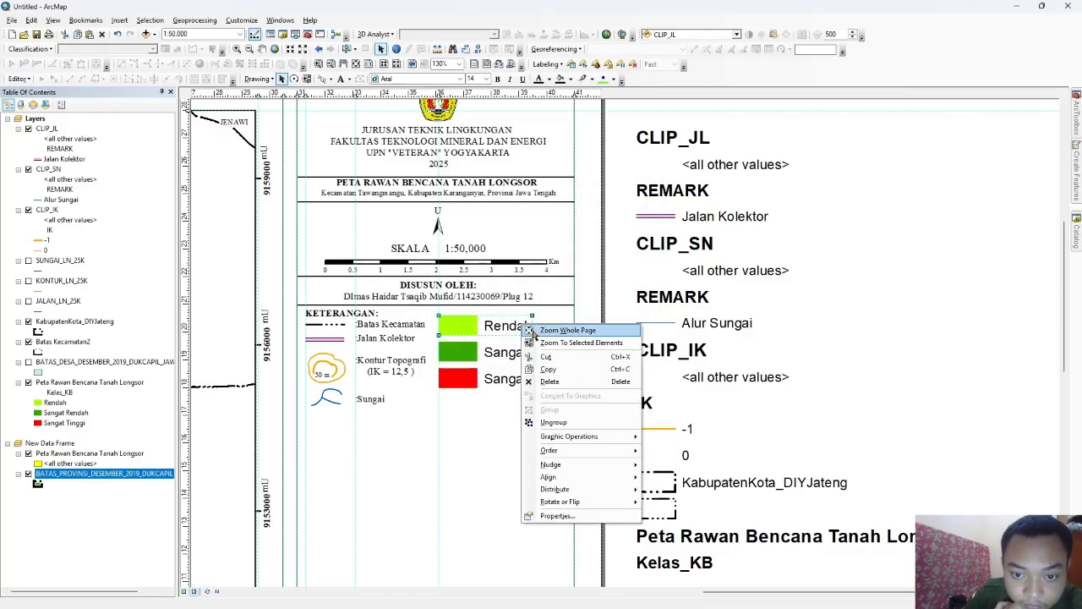
click(541, 424)
double_click(513, 324)
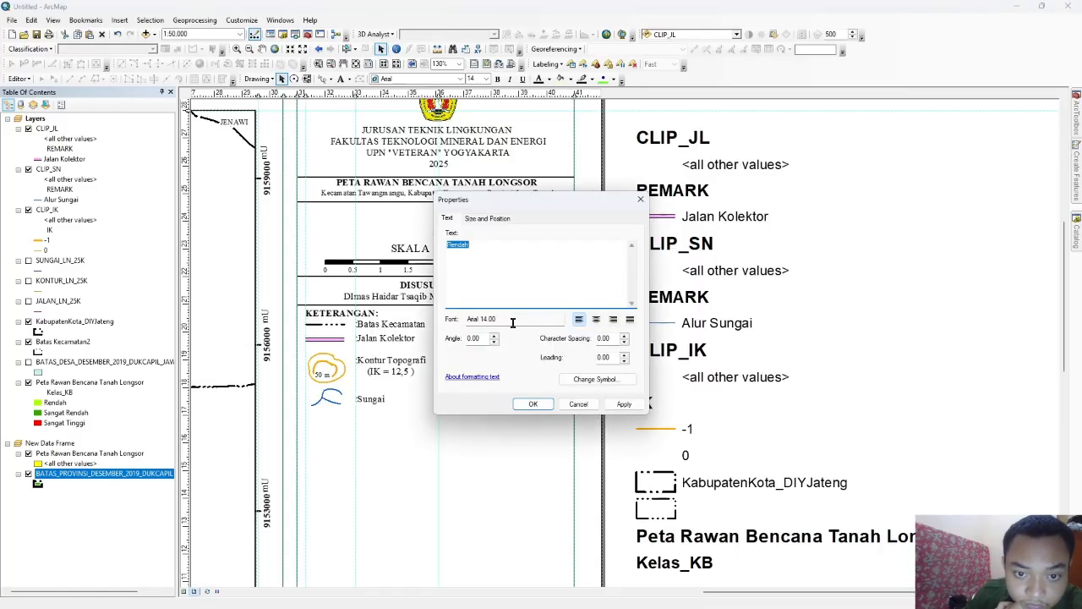
click(602, 379)
click(892, 319)
click(899, 331)
double_click(899, 337)
text(10)
key(Return)
key(Return)
key(Escape)
click(625, 404)
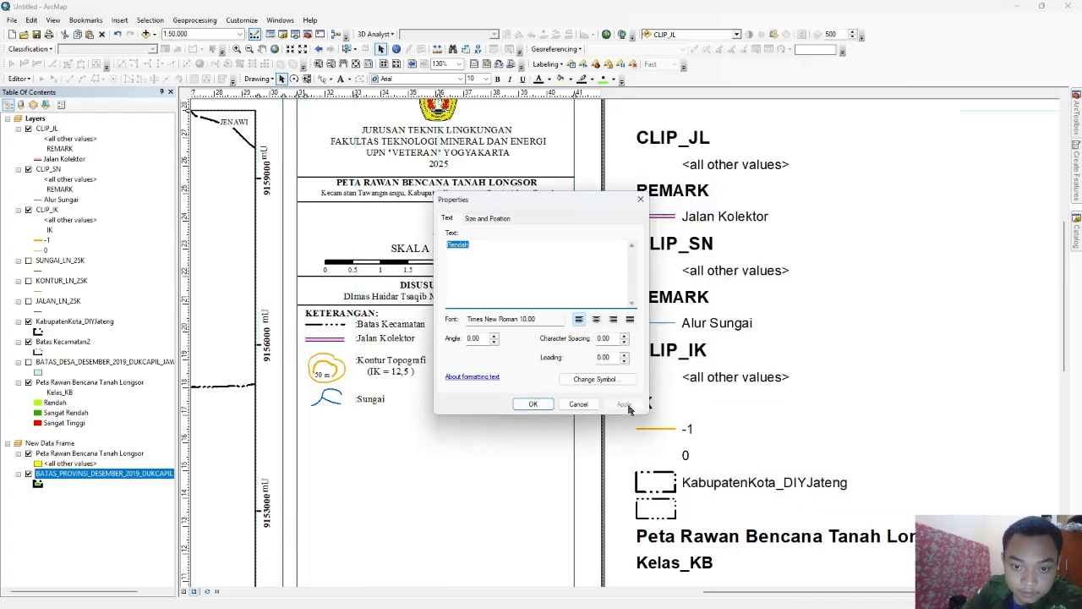
click(534, 404)
Step: Ungroup the Sangat Rendah item, delete its label and place a copy of the Rendah label beside the dark green patch
key(ctrl+v)
click(476, 354)
right_click(475, 353)
click(519, 452)
double_click(502, 354)
key(Delete)
drag(512, 345, 496, 353)
Step: Change the text of the label beside the dark green patch to ":Sangat Rendah"
double_click(496, 354)
key(End)
key(Home)
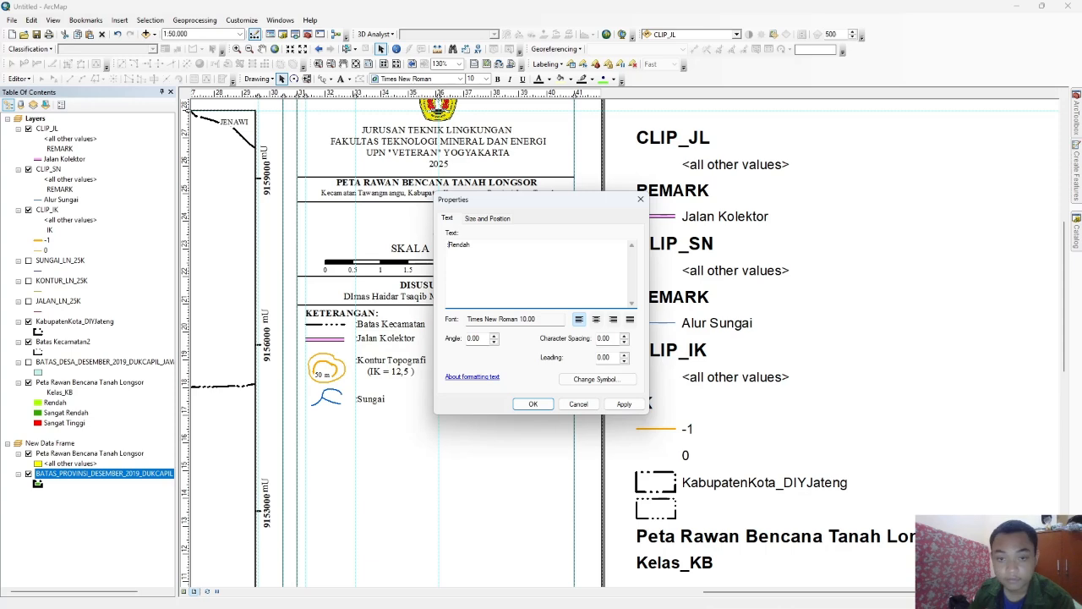
text(Sangat)
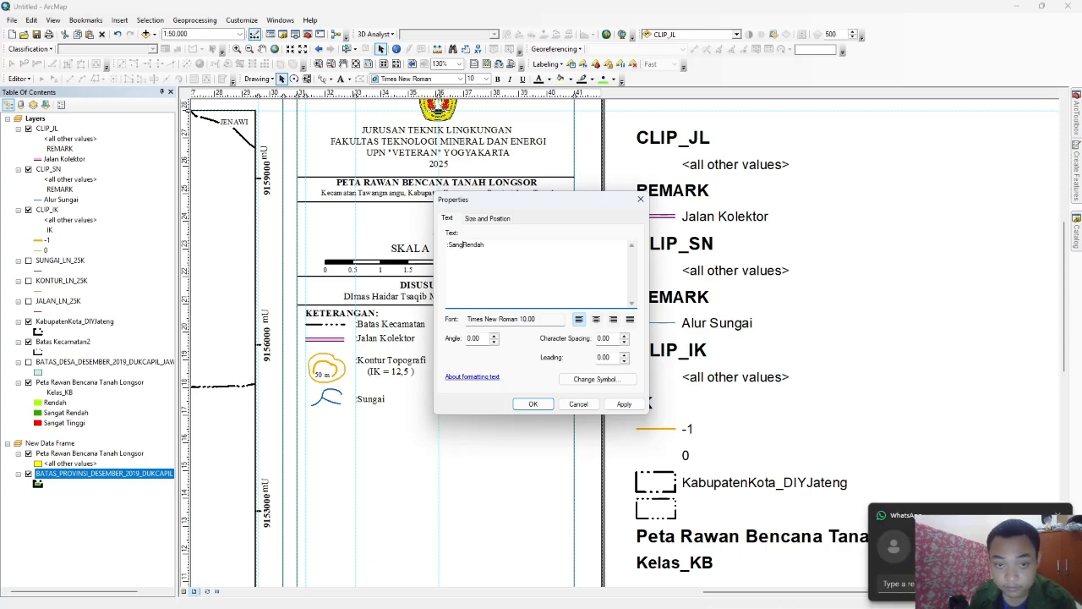
click(545, 404)
Step: Change the text of the label beside the light green patch to ":Rendah"
double_click(496, 325)
click(450, 245)
text(:Rendah)
click(624, 404)
click(542, 405)
Step: Delete the Sangat Tinggi item's label and place a copy of the ":Sangat Rendah" label beside the red patch
right_click(531, 382)
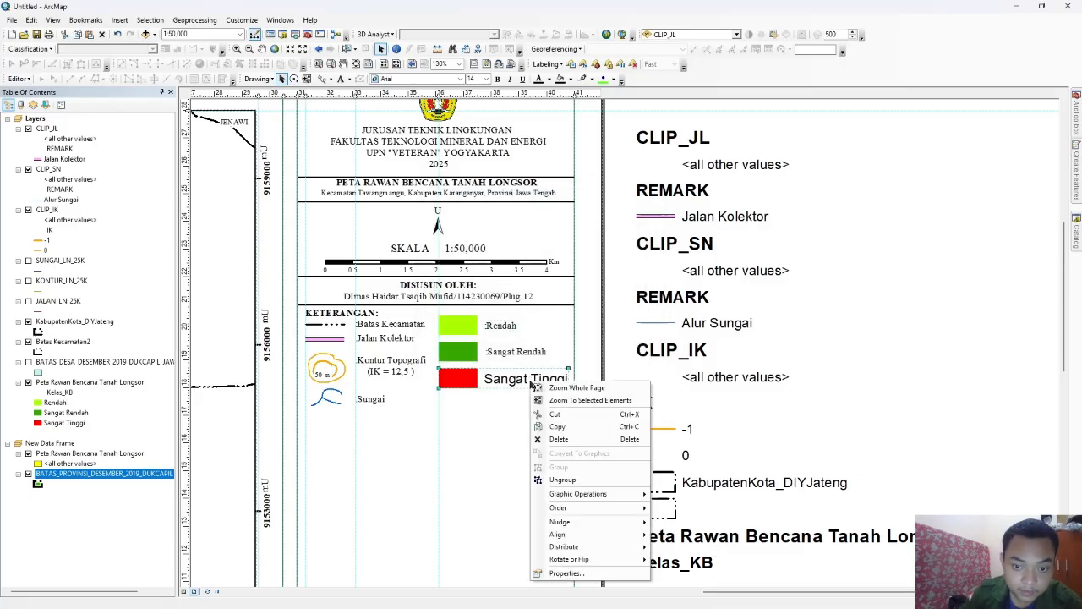
click(559, 439)
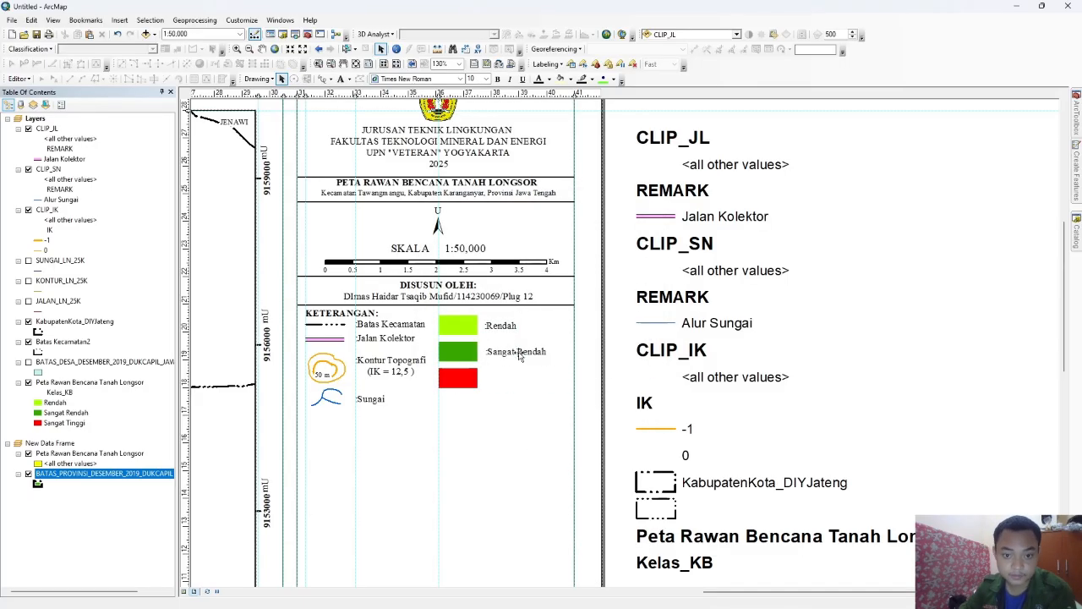
key(ctrl+v)
drag(536, 373, 521, 382)
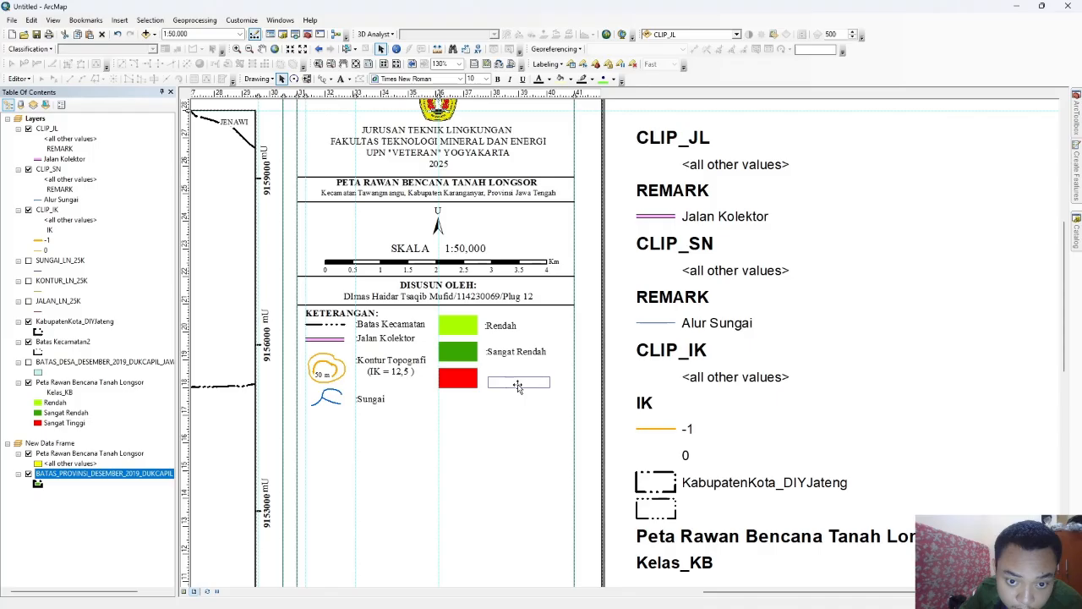
scroll(523, 386, down, 3)
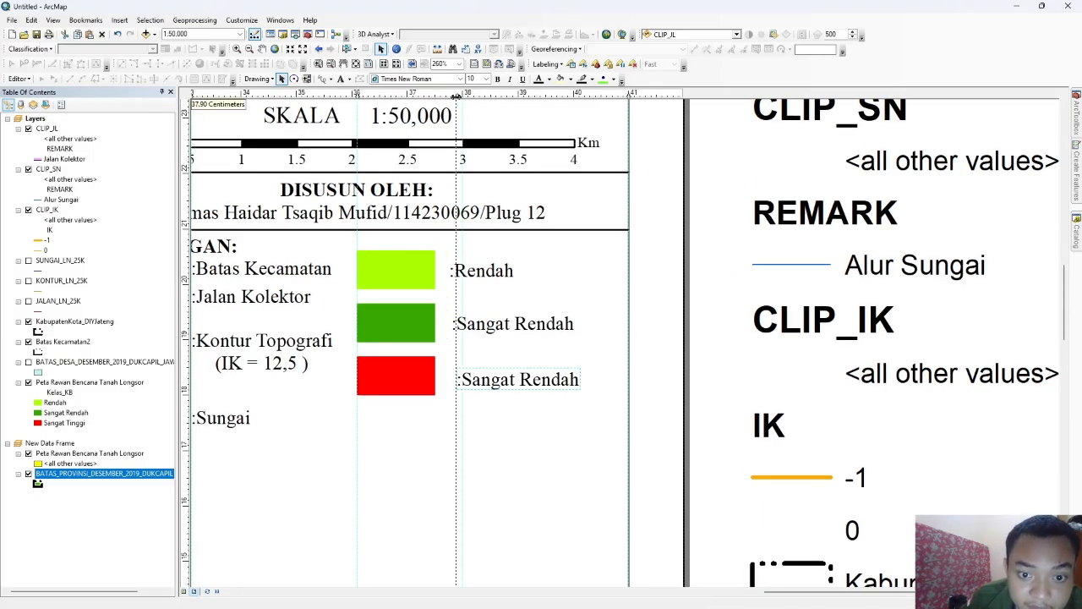
Step: Change the text of the label beside the red patch to ":Sangat Tinggi"
double_click(500, 377)
click(504, 246)
key(BackSpace)
key(BackSpace)
text(Tinggi)
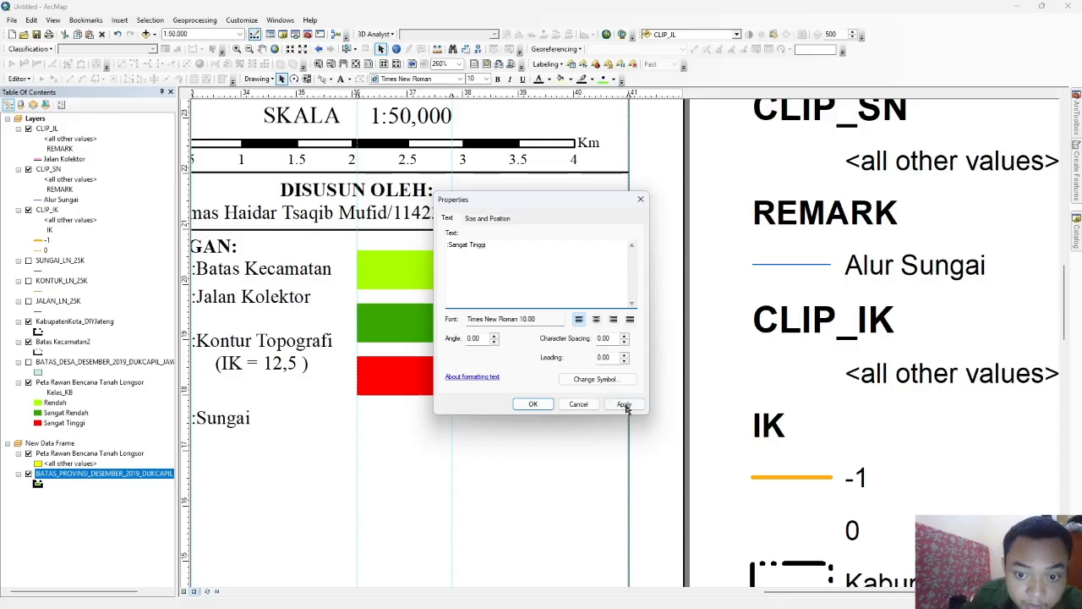
click(534, 404)
Step: Rearrange the hazard class patches and labels so Sangat Rendah comes first, followed by Rendah, with the labels aligned in one column
click(558, 352)
drag(596, 328, 516, 324)
click(410, 308)
drag(406, 328, 410, 273)
click(480, 274)
click(482, 328)
mouse_move(481, 326)
mouse_down()
mouse_move(480, 305)
mouse_move(492, 323)
mouse_up()
double_click(480, 279)
key(Escape)
drag(492, 305, 492, 278)
Step: Copy the divider line above the KETERANGAN heading and place the copy directly below the legend
drag(352, 443, 564, 346)
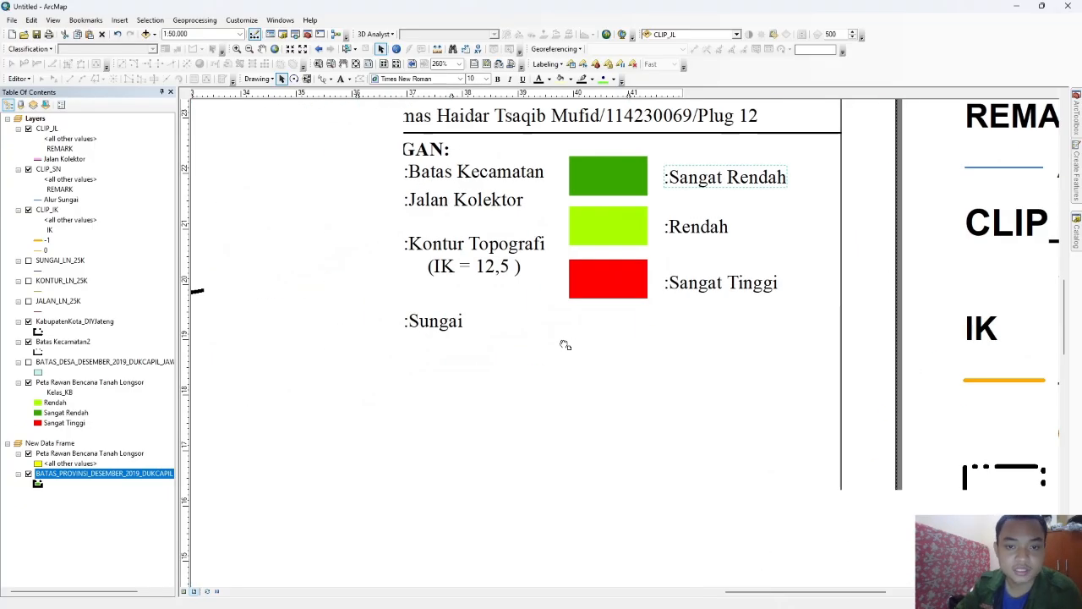
drag(399, 156, 435, 221)
drag(451, 375, 442, 308)
drag(377, 142, 355, 422)
click(361, 200)
key(ctrl+c)
key(ctrl+v)
Step: Place a copy of the KETERANGAN heading below the legend's lower divider and change its text to "SUMBER"
click(352, 217)
key(ctrl+c)
key(ctrl+v)
drag(358, 268, 330, 437)
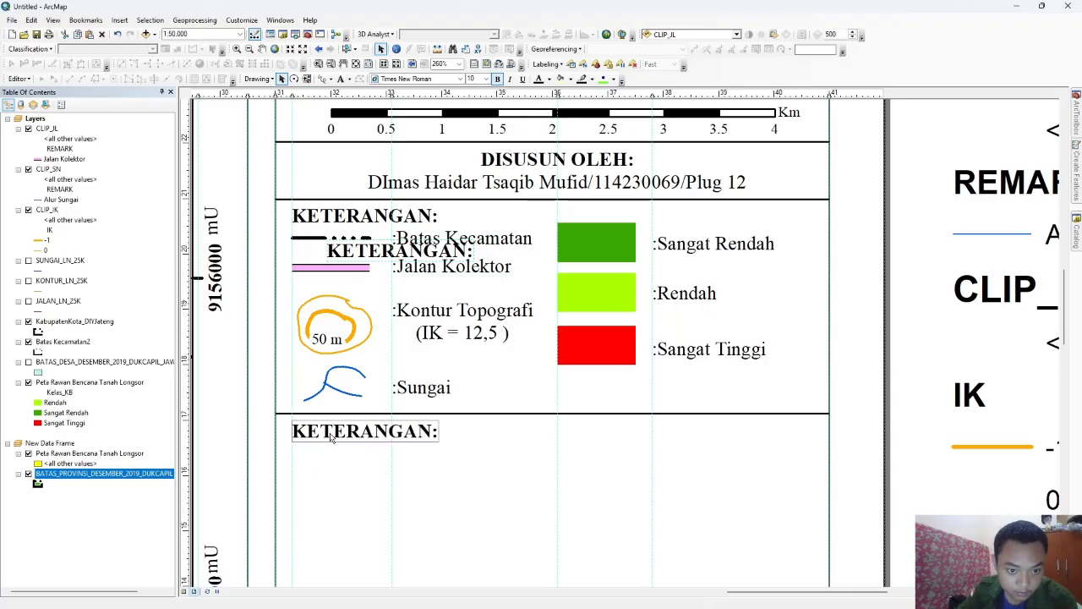
double_click(333, 438)
key(BackSpace)
key(BackSpace)
key(BackSpace)
key(BackSpace)
key(BackSpace)
key(BackSpace)
key(BackSpace)
key(BackSpace)
key(BackSpace)
key(BackSpace)
key(BackSpace)
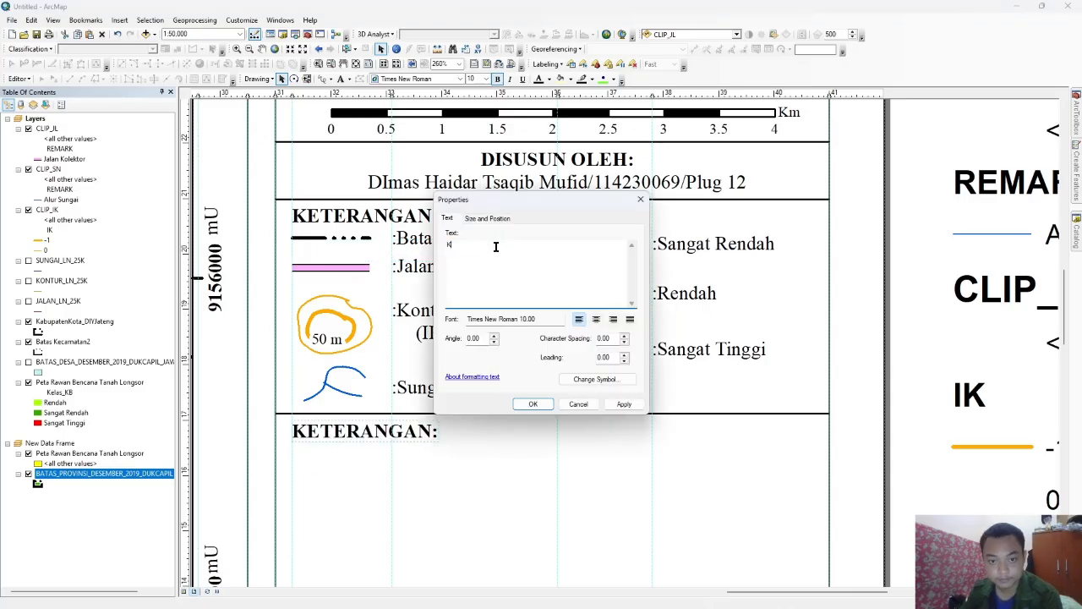
click(624, 404)
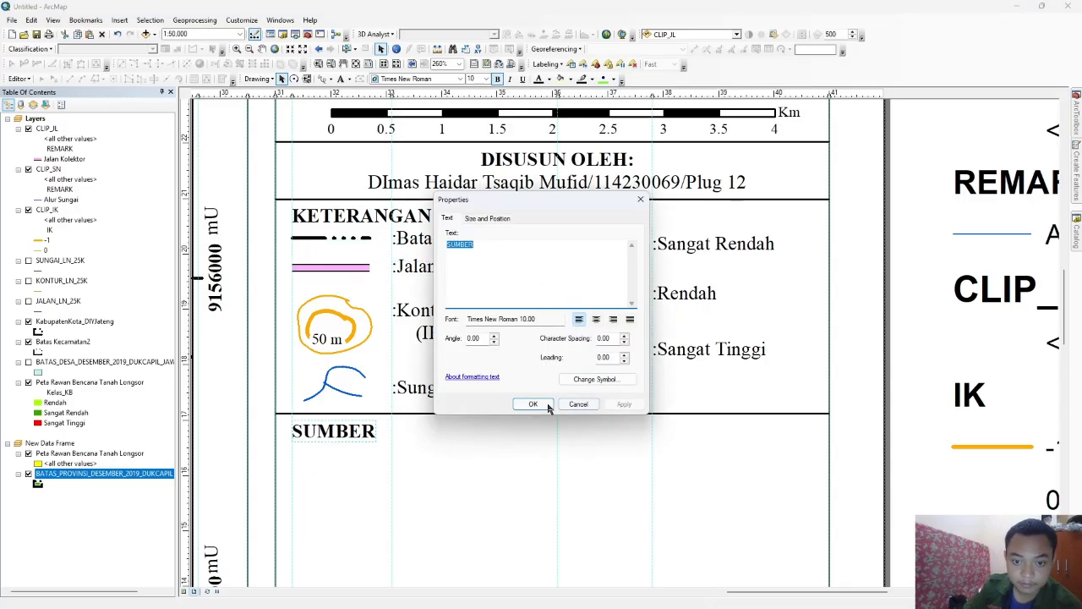
click(533, 404)
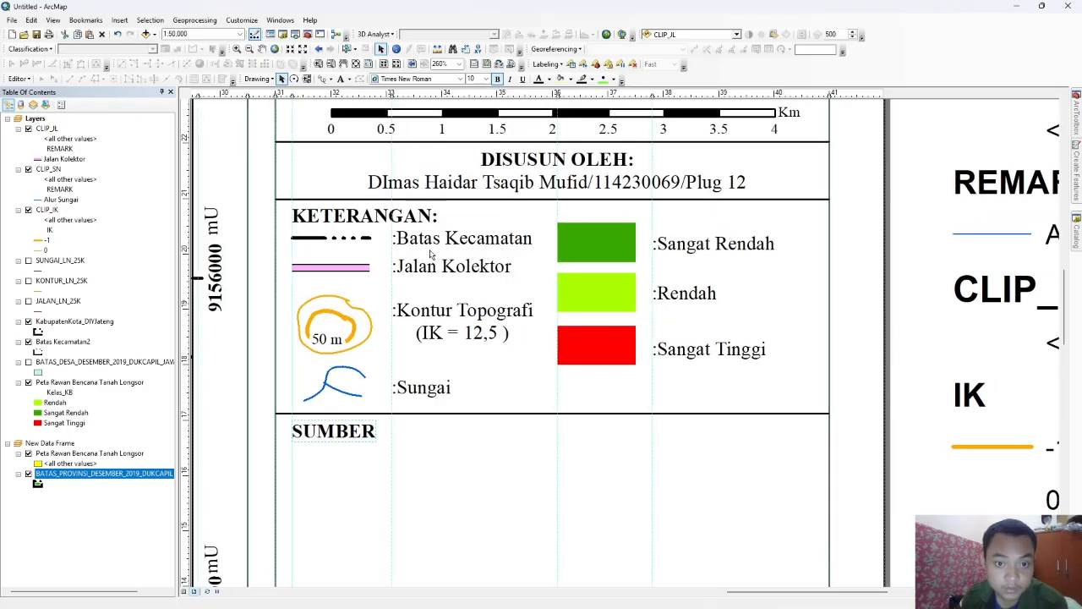
Step: Place a copy of the Batas Kecamatan label under the SUMBER heading and change its text to "Laboratorium Sistem Informasi Lingkungan"
click(439, 272)
drag(441, 274, 306, 460)
double_click(306, 460)
text(Laboratorium Sistem I)
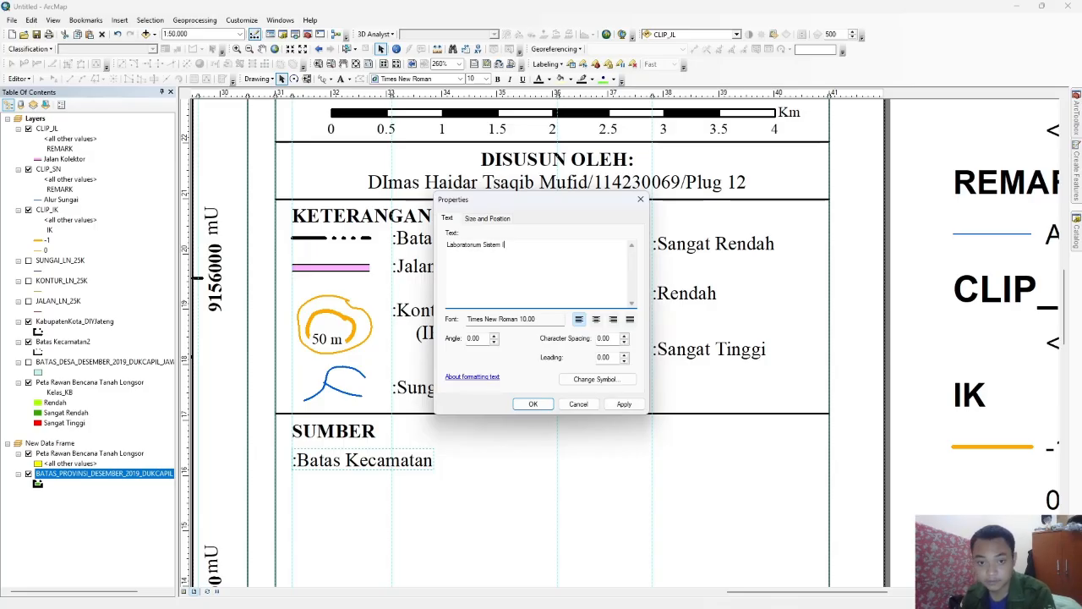
key(BackSpace)
text(gkungan)
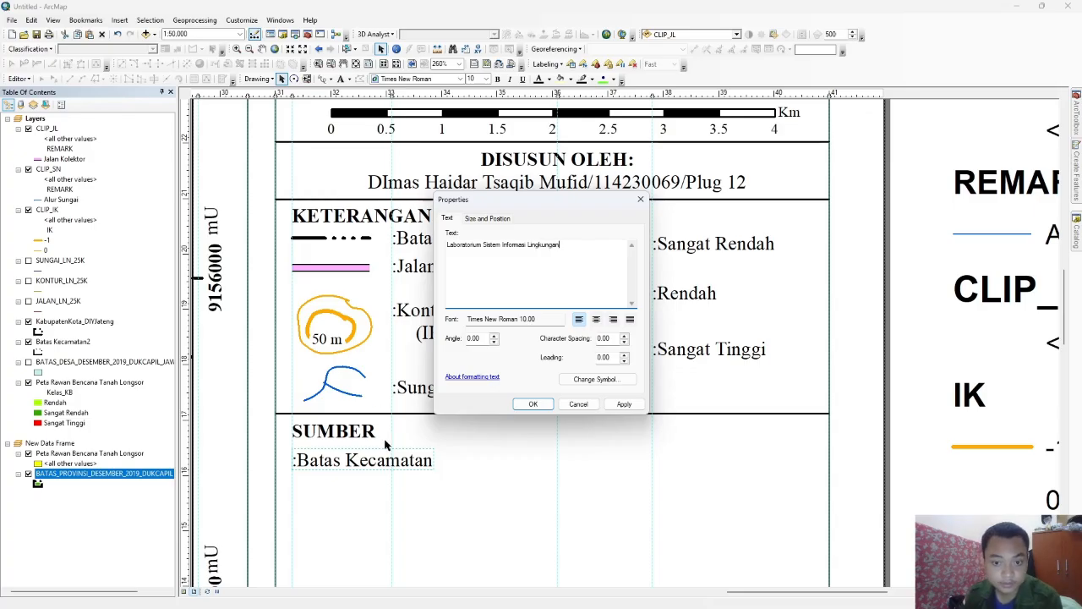
click(623, 403)
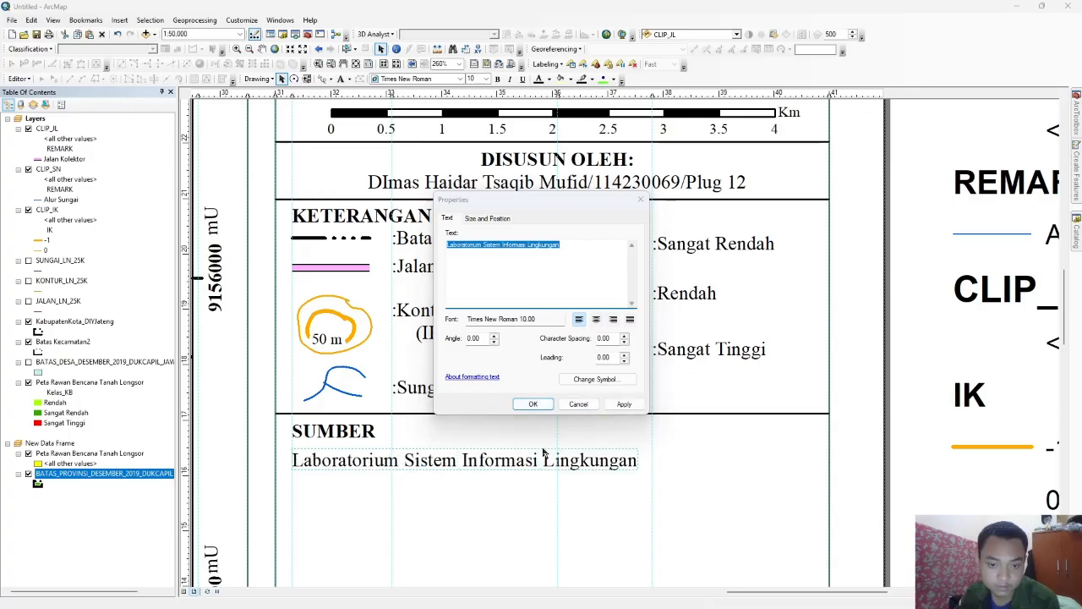
click(536, 405)
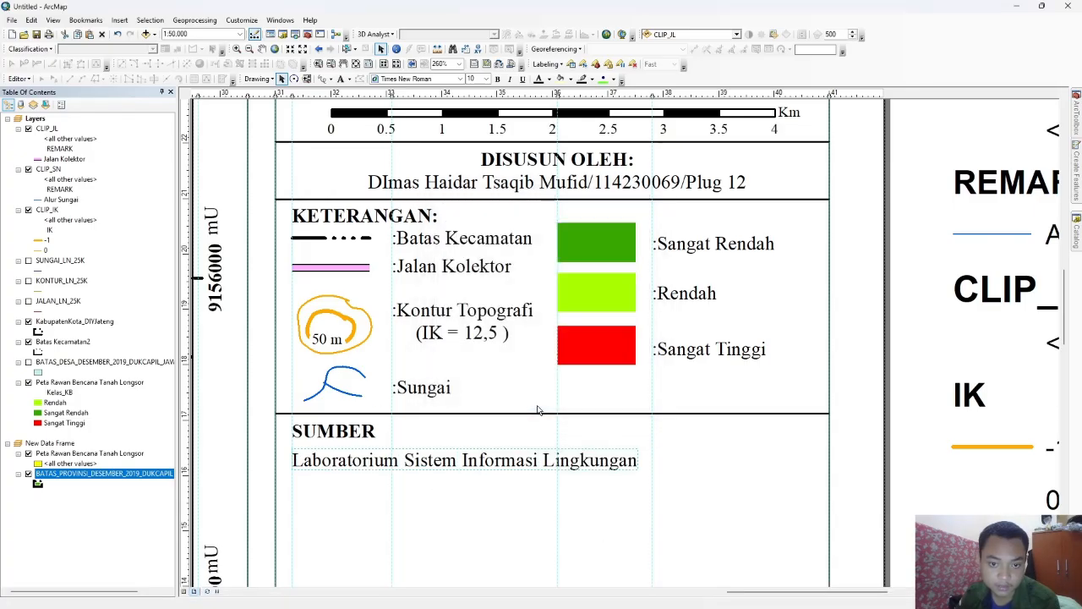
double_click(526, 461)
click(536, 404)
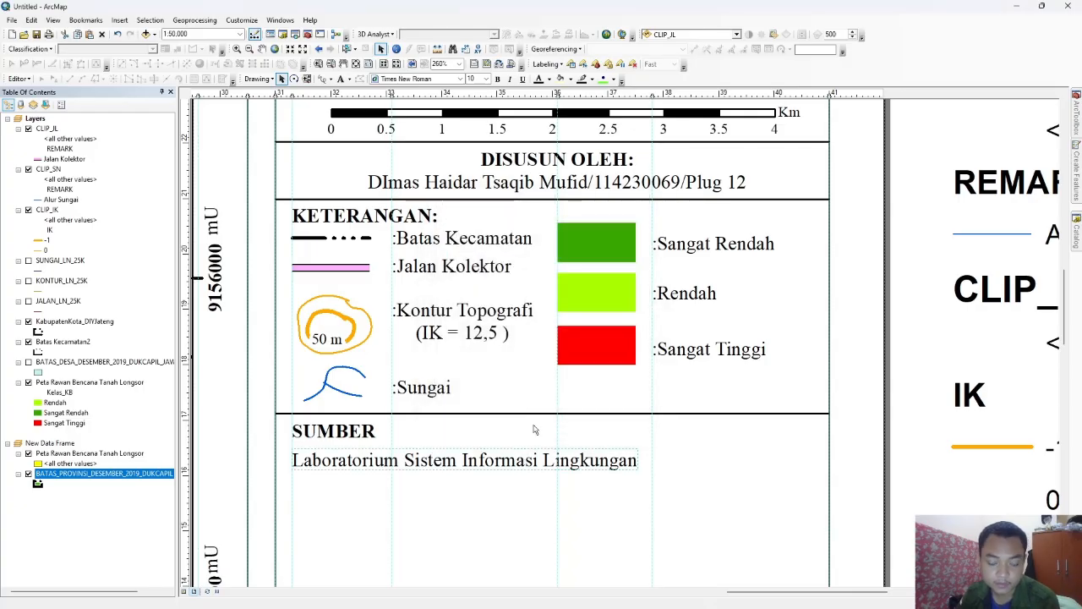
Step: Copy the laboratory source line below itself and change the copy's text to "Peta RBI Lembar 1508-131 Skala 1:25.000"
click(508, 507)
click(469, 462)
key(ctrl+c)
key(ctrl+v)
drag(469, 495, 427, 495)
double_click(427, 495)
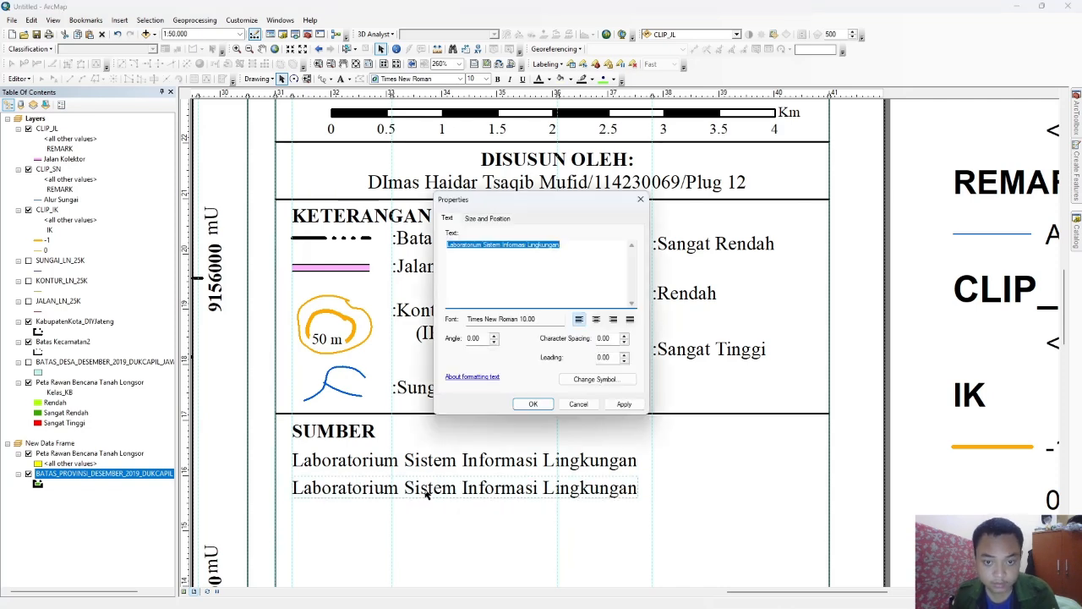
text(Peta)
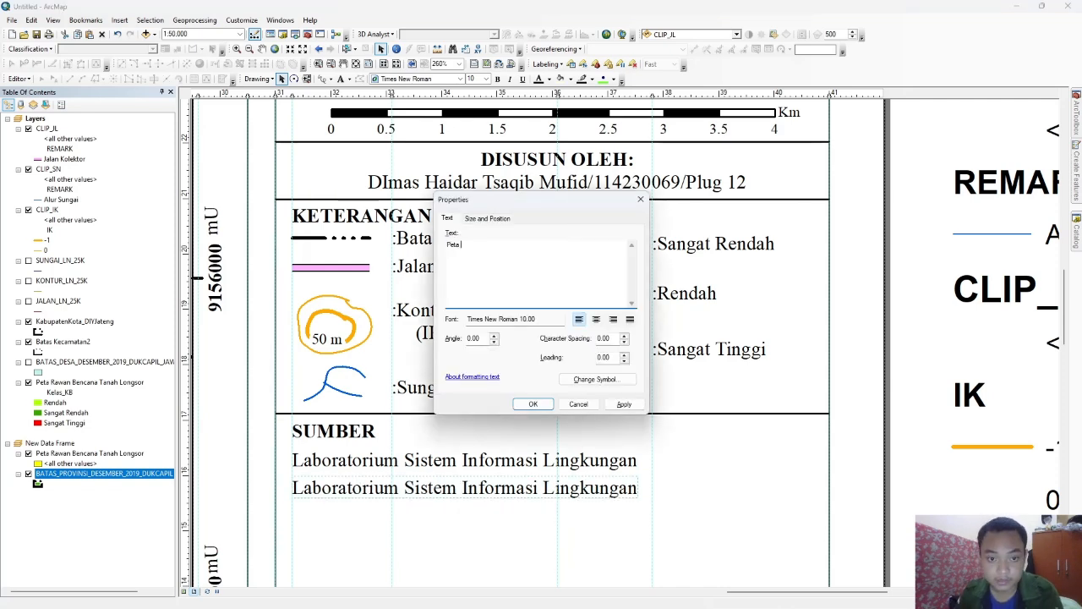
text( RBI Lembar 1508-)
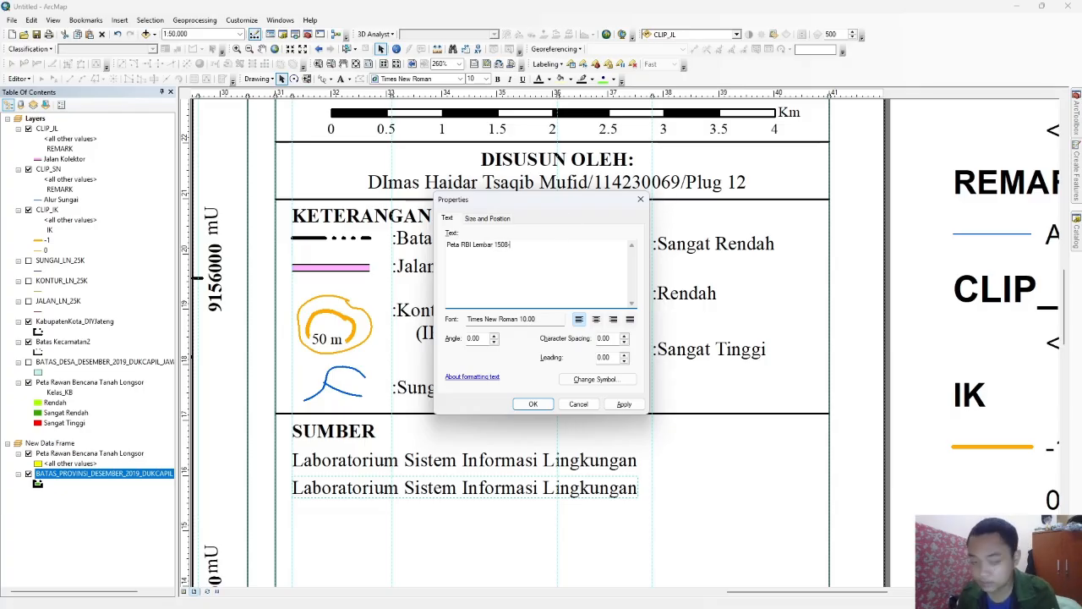
key(alt+Tab)
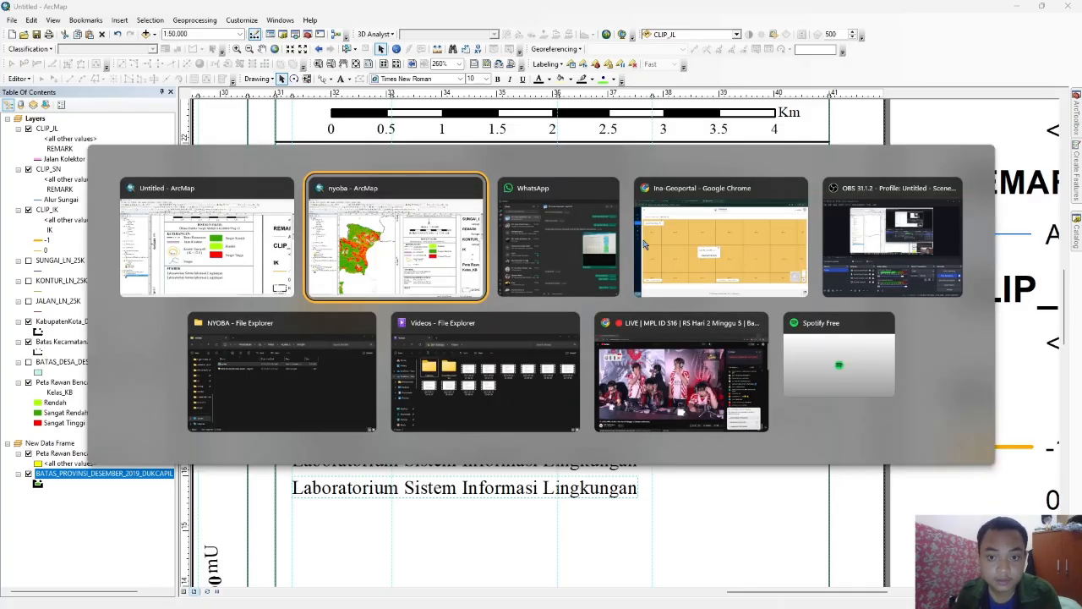
key(alt+Tab)
text(1508-1)
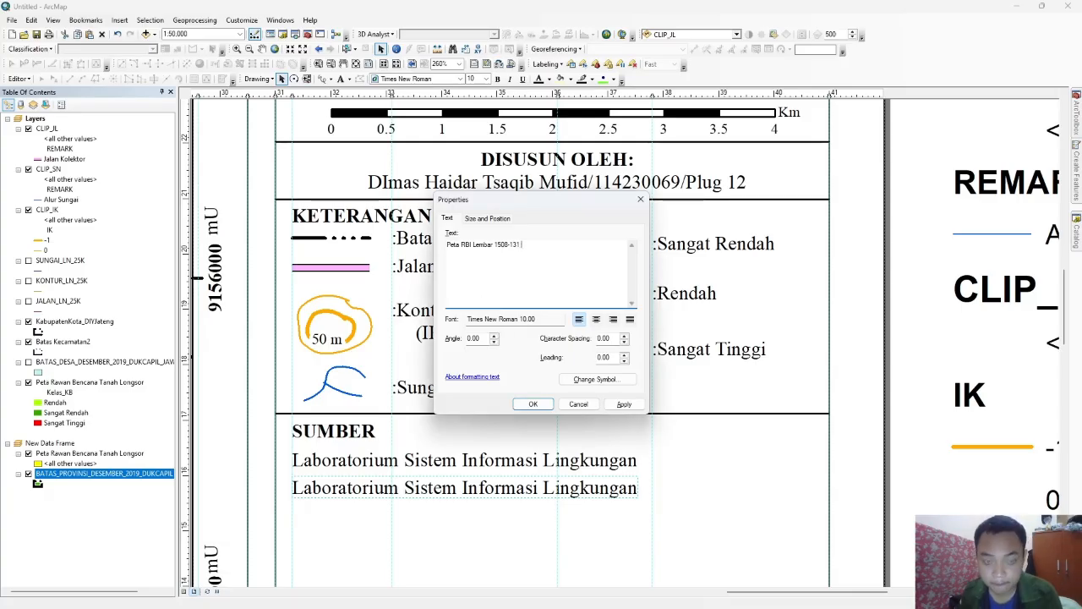
text(31 Skala 1:25.000)
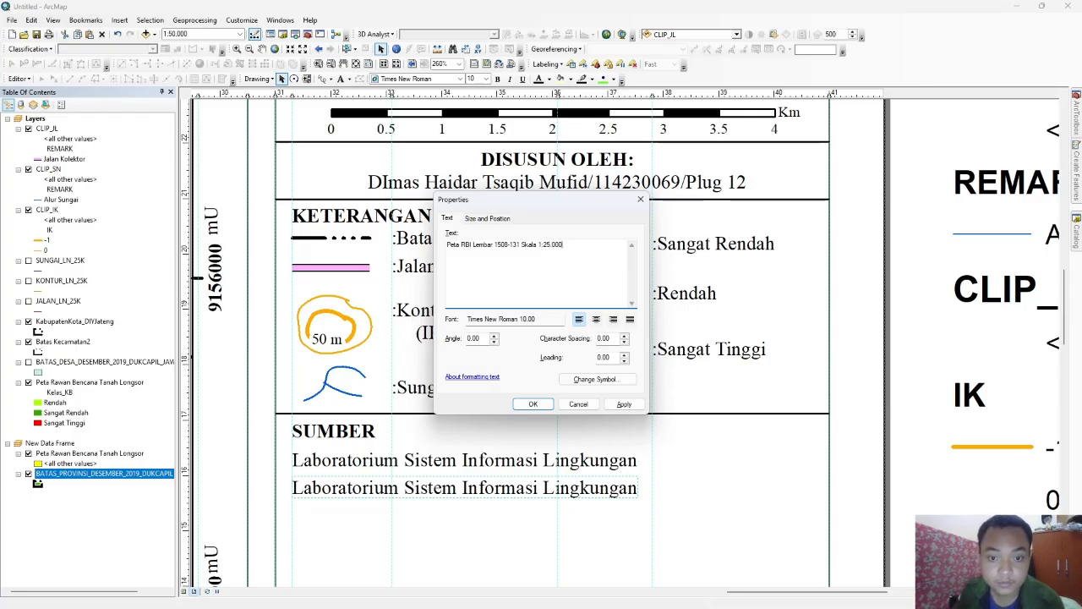
click(553, 409)
Step: Copy the divider line above SUMBER and place the copy below the two source lines
drag(526, 469, 509, 275)
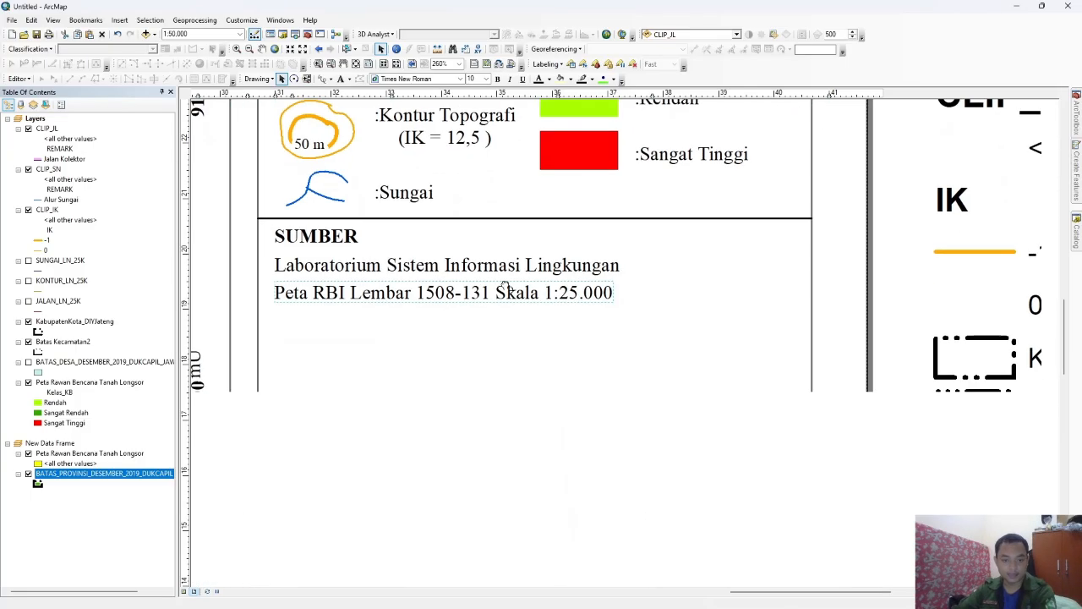
click(467, 220)
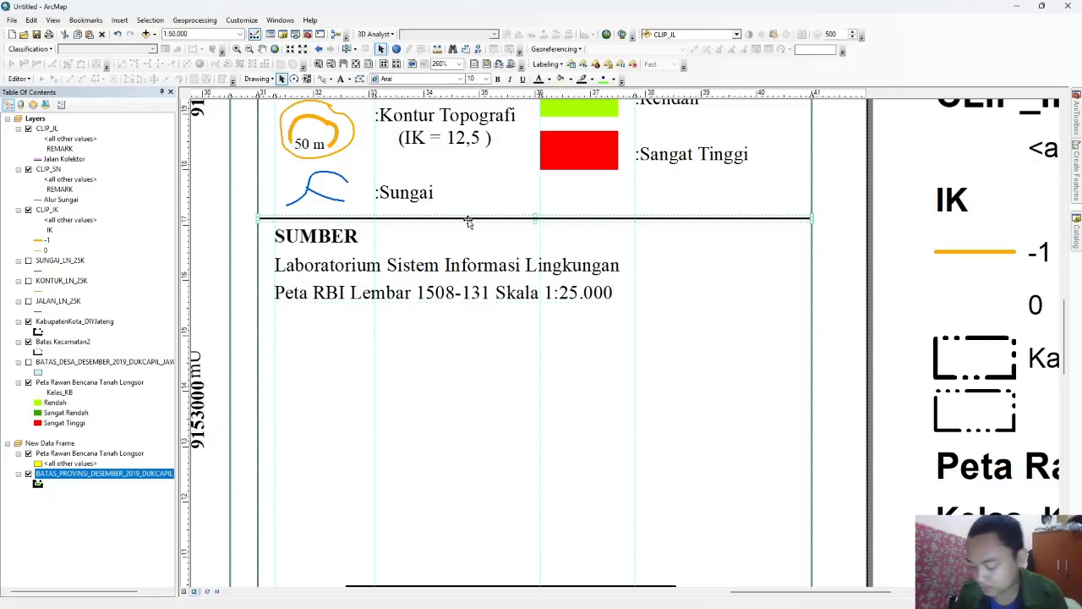
key(ctrl+c)
key(ctrl+v)
drag(473, 254, 432, 312)
Step: Place a copy of the SUMBER heading below the new divider and change its text to "SISTEM KOORDINAT PETA"
click(338, 238)
key(ctrl+c)
key(ctrl+v)
drag(351, 271, 324, 331)
double_click(324, 331)
key(BackSpace)
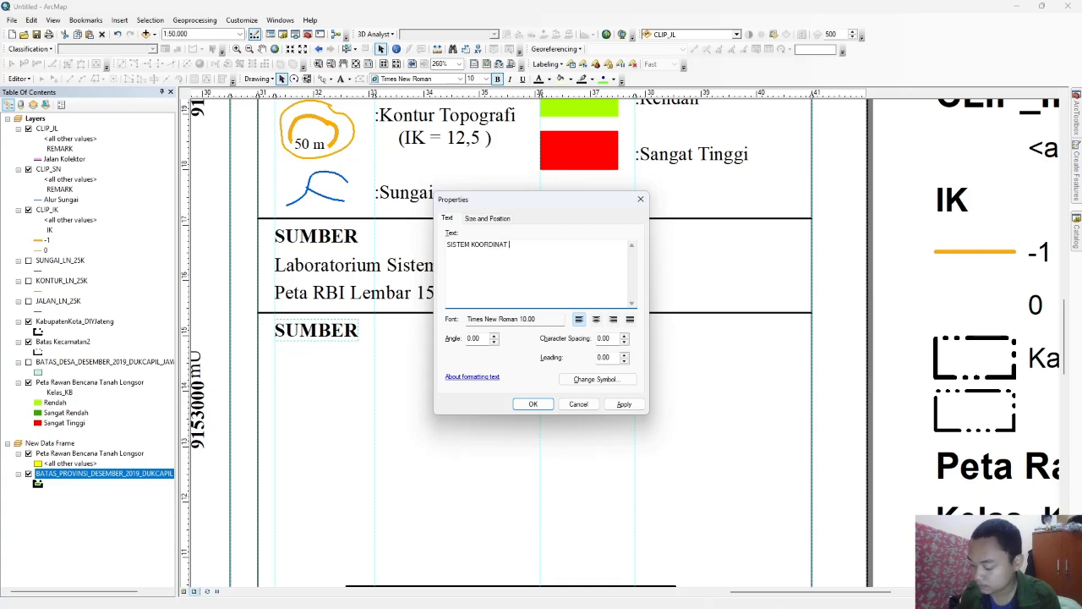
click(533, 403)
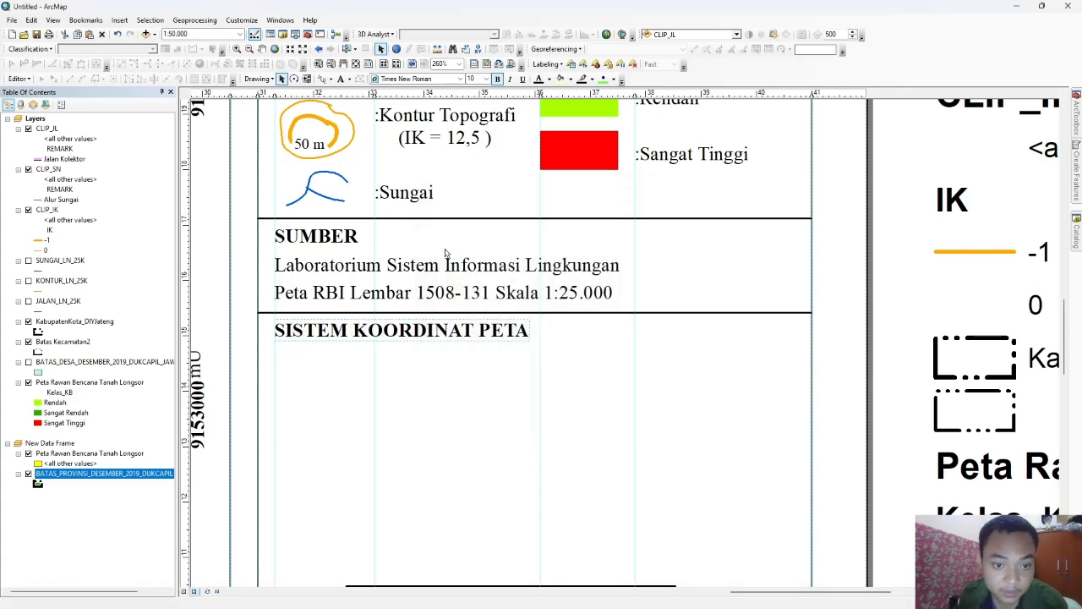
Step: Copy the laboratory source line under SISTEM KOORDINAT PETA and change its text to three lines: "Proyeksi", "Sistem Grid" and "Datum"
click(431, 265)
key(ctrl+c)
key(ctrl+v)
drag(440, 294, 415, 359)
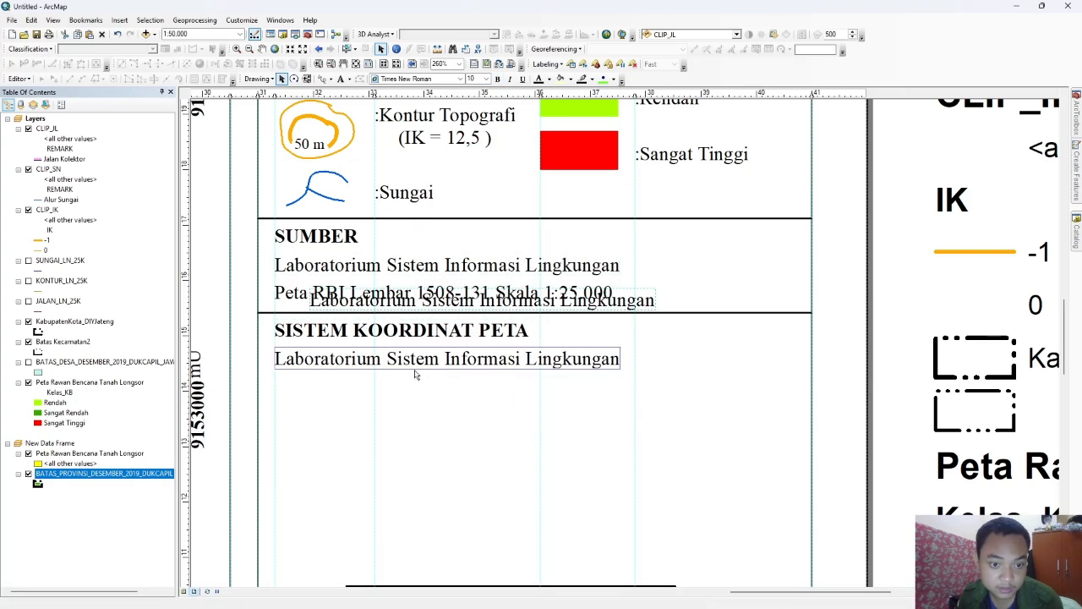
double_click(415, 360)
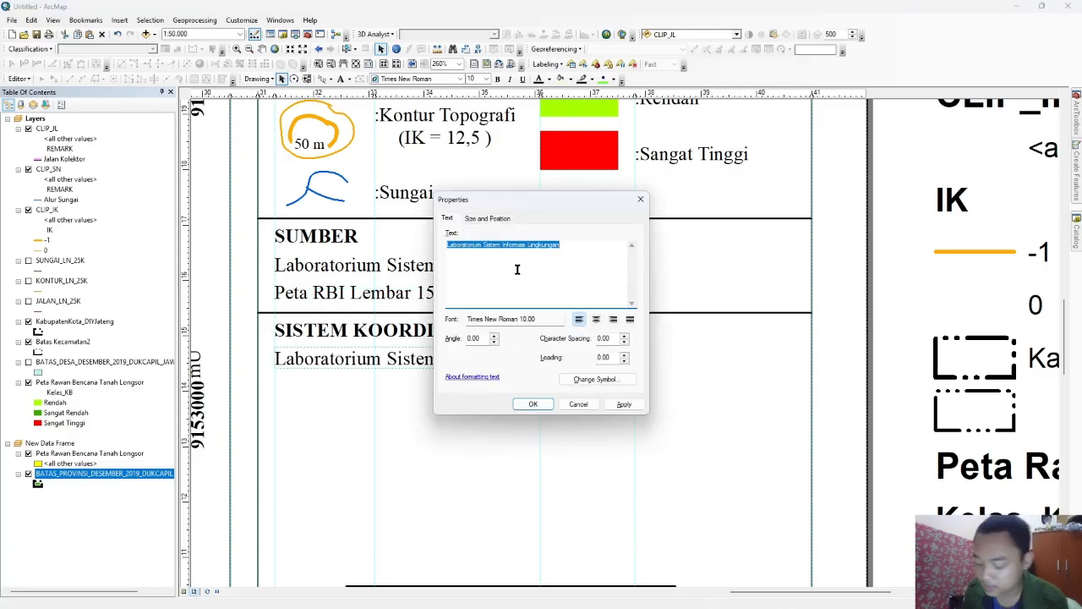
text(pR)
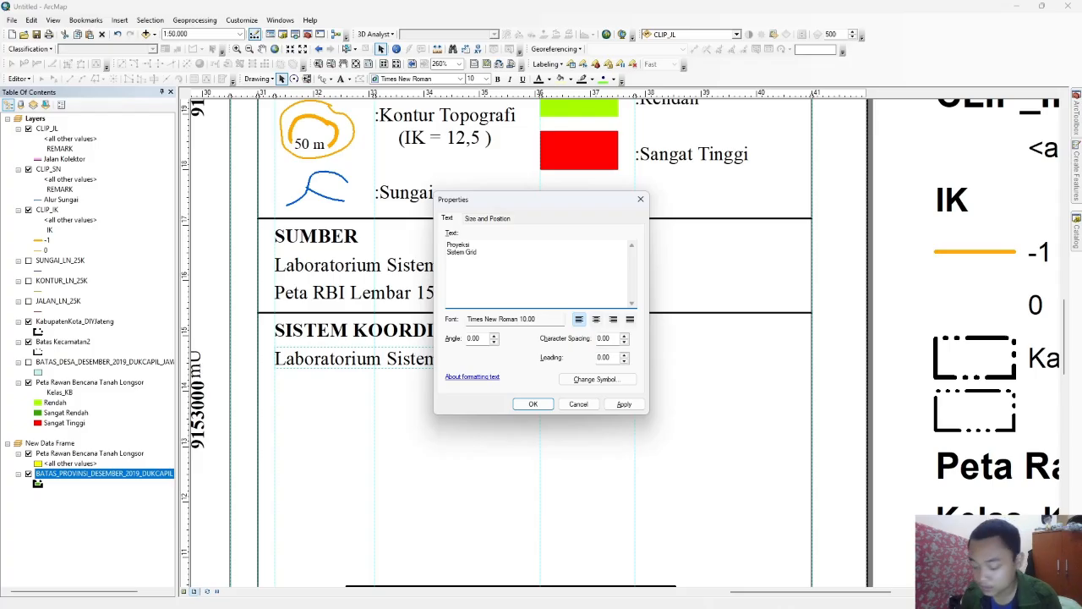
click(624, 405)
click(533, 404)
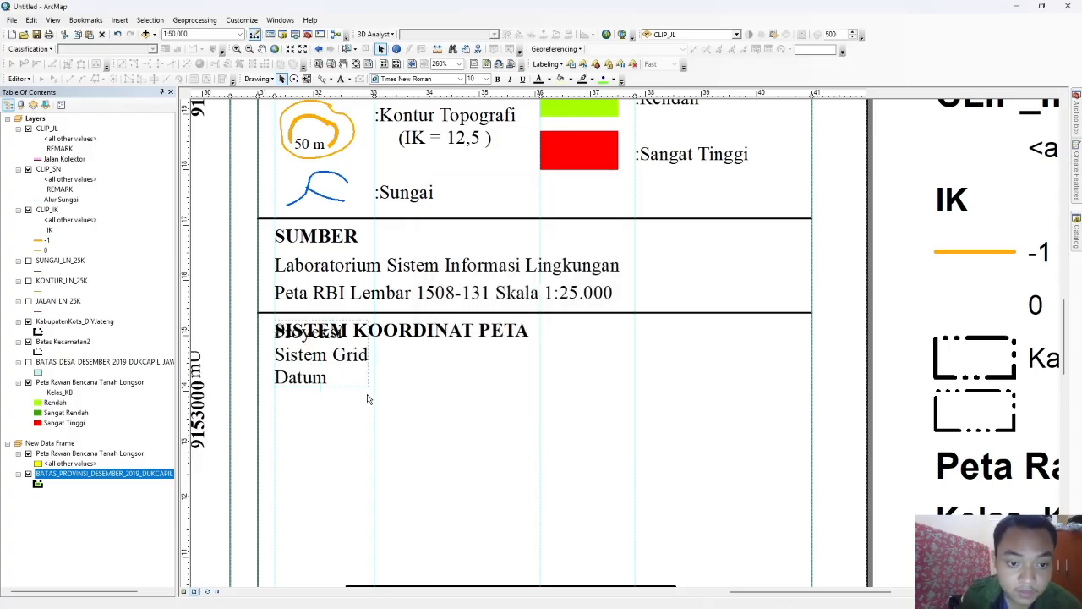
Step: Copy the three-line text beside itself and change it to ":Transverse Mercator", ":Universal Transverse Mercator" and ":WGS 1984 UTM Zone 49S"
key(ctrl+c)
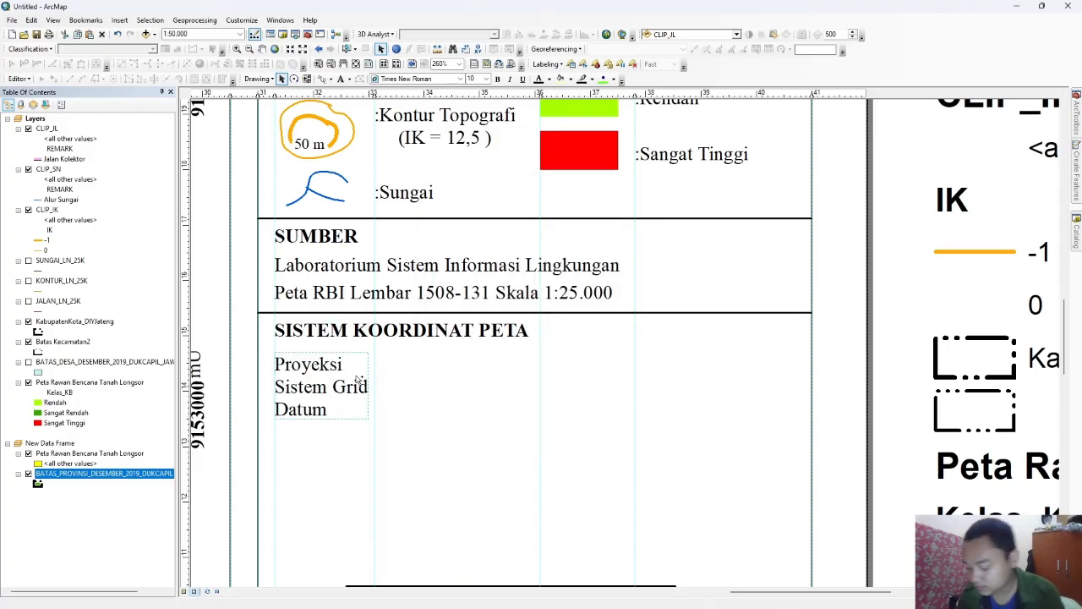
key(ctrl+v)
drag(362, 424, 427, 388)
double_click(427, 388)
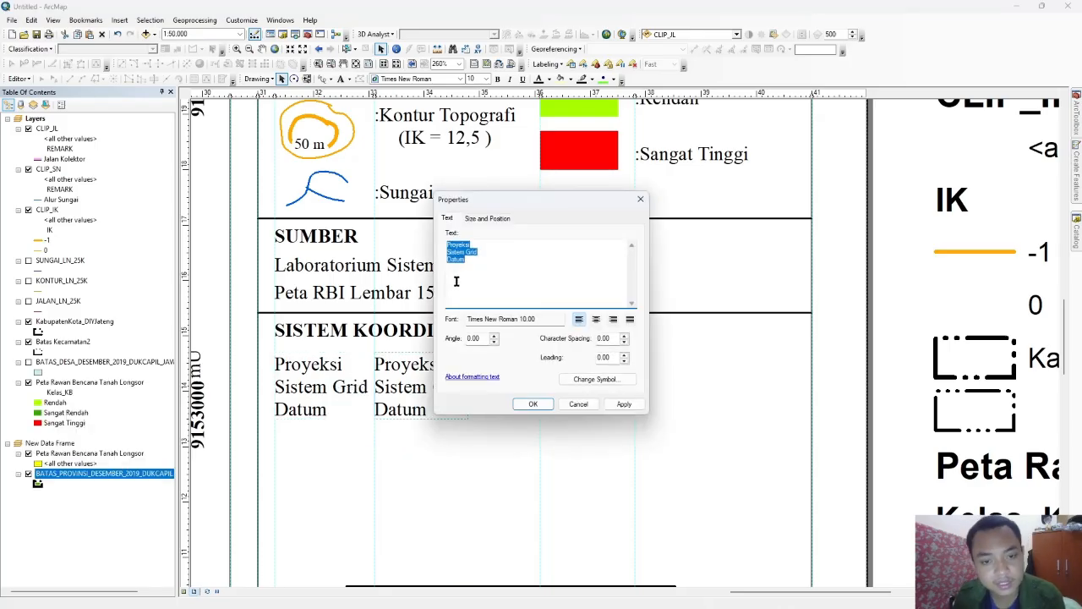
key(Delete)
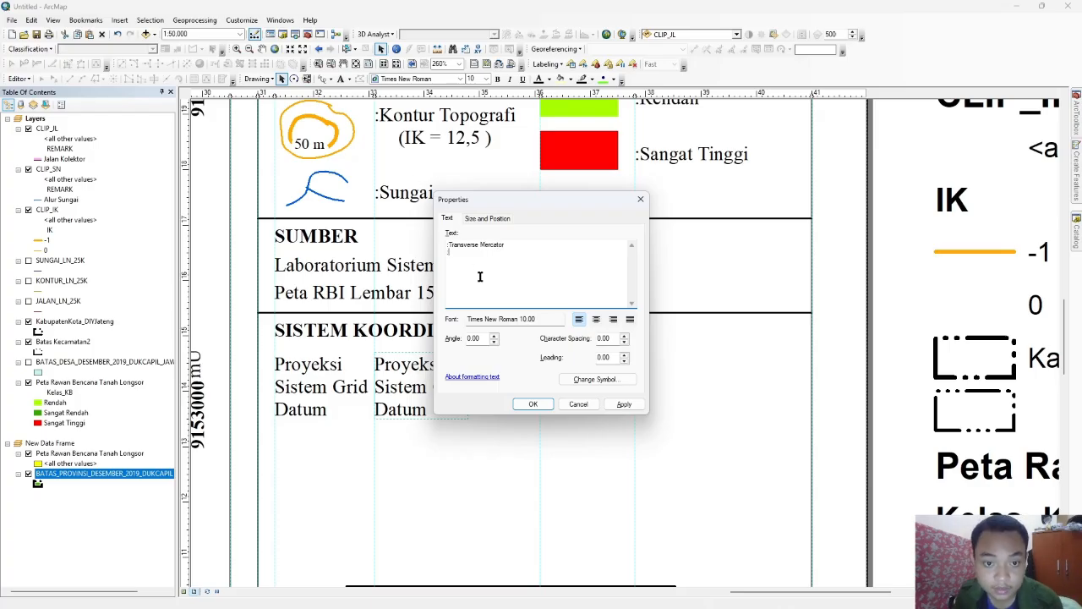
text(Universal Transverse Mercator)
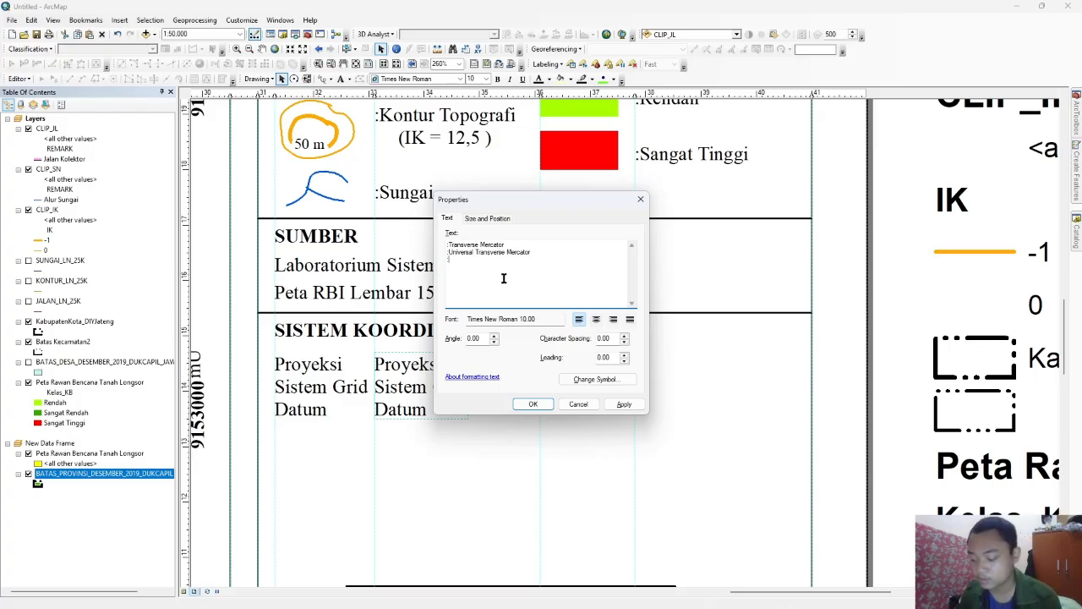
text(WGS 1984 Zone S)
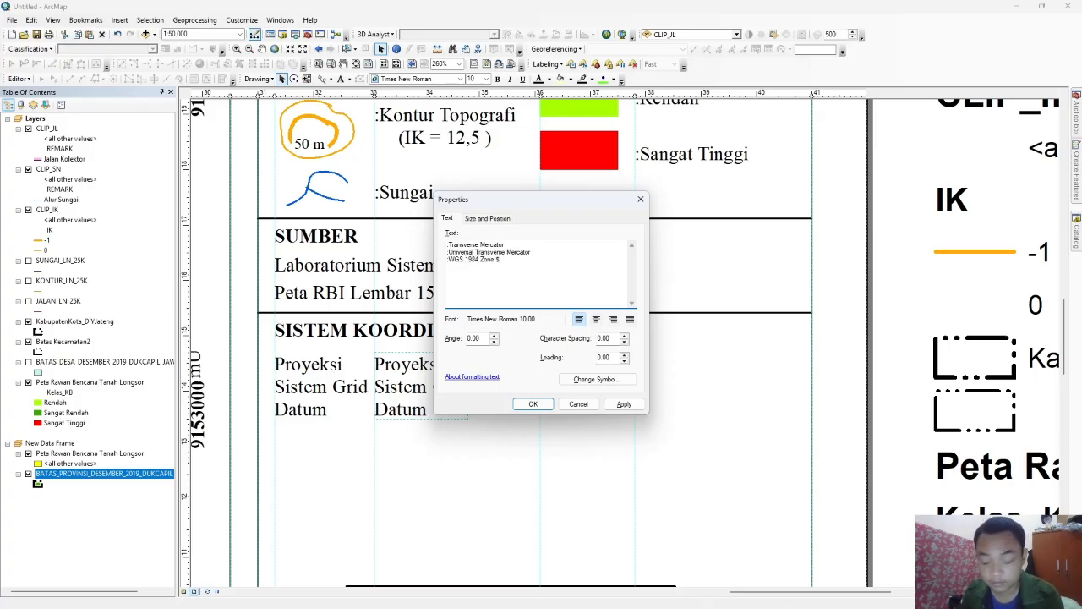
text(UTM)
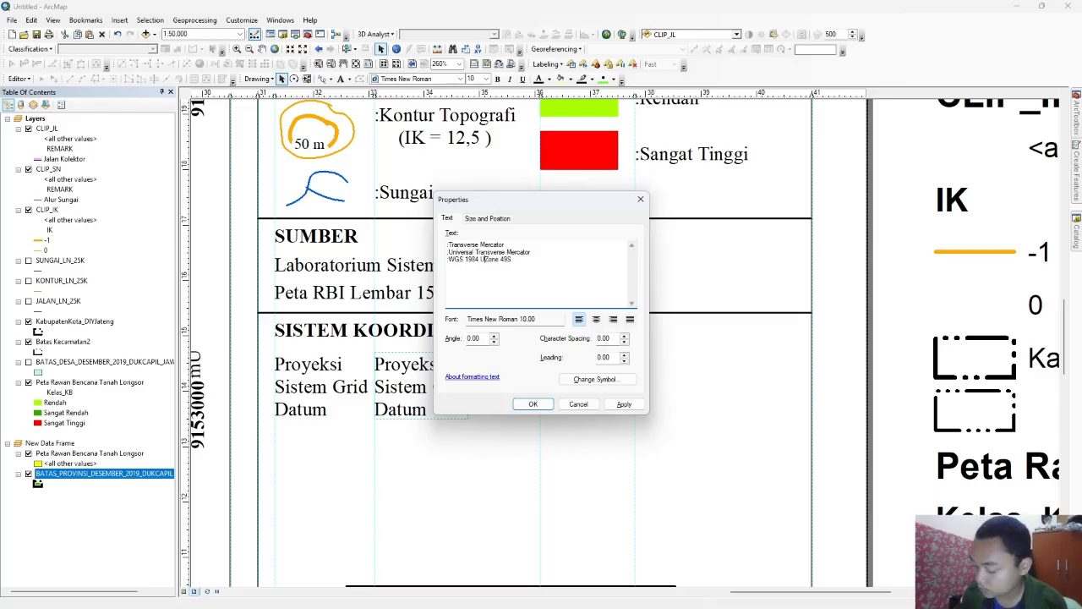
click(542, 404)
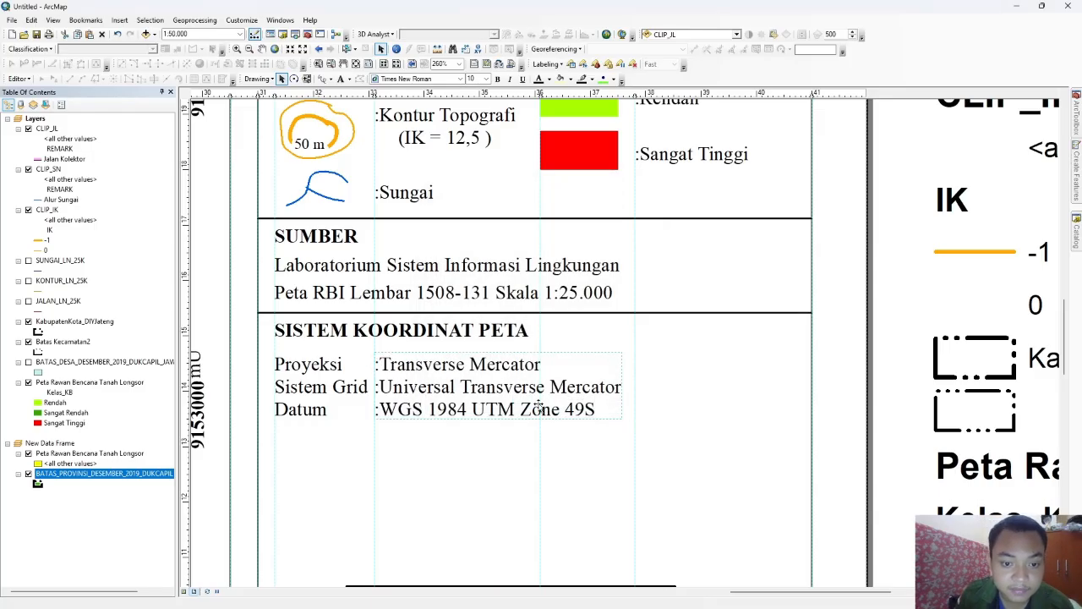
Step: Place a copy of the divider line below the coordinate system text
scroll(457, 384, down, 2)
click(465, 212)
drag(464, 212, 430, 330)
Step: Place a copy of the section heading below the coordinate system divider and change its text to "INSET"
click(315, 231)
key(ctrl+v)
drag(353, 269, 315, 347)
double_click(314, 347)
text(INSET)
click(624, 403)
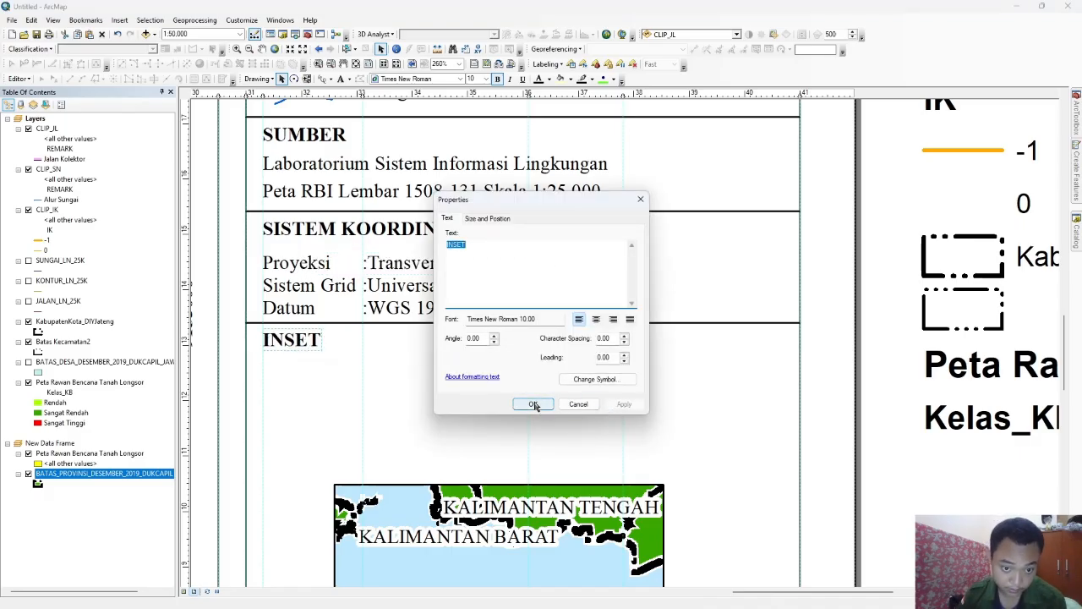
click(532, 403)
scroll(519, 301, down, 3)
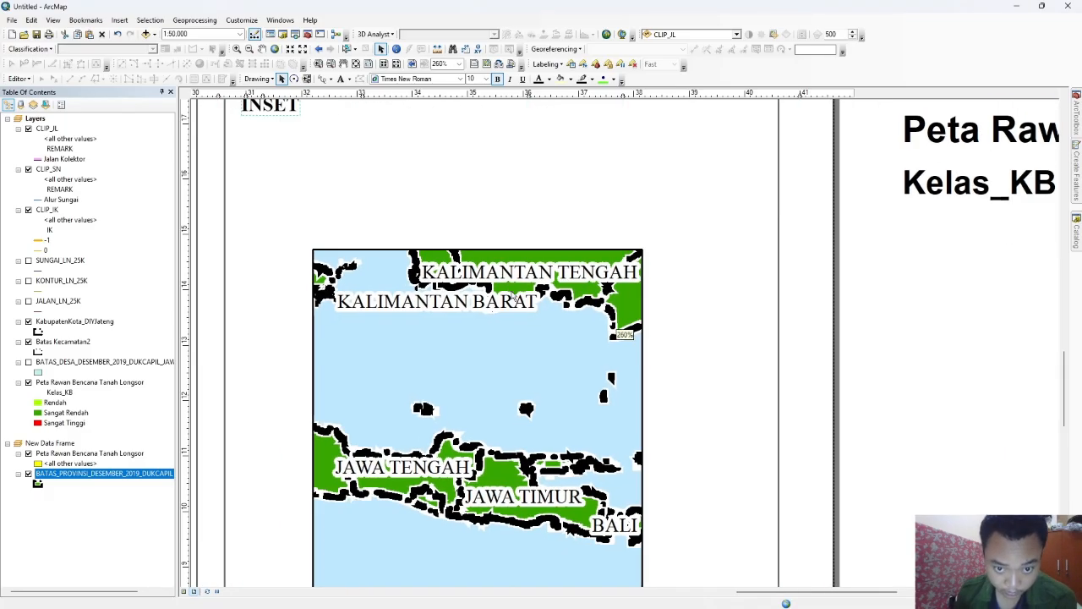
scroll(519, 300, down, 2)
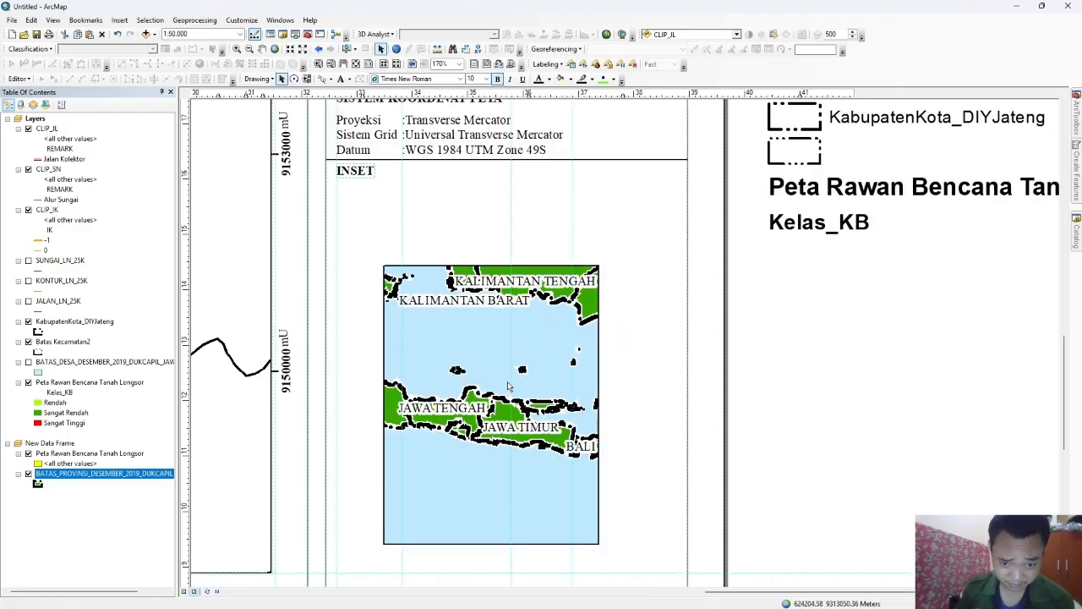
Step: Widen and shorten the inset data frame and position it within the side panel below the INSET heading
click(470, 367)
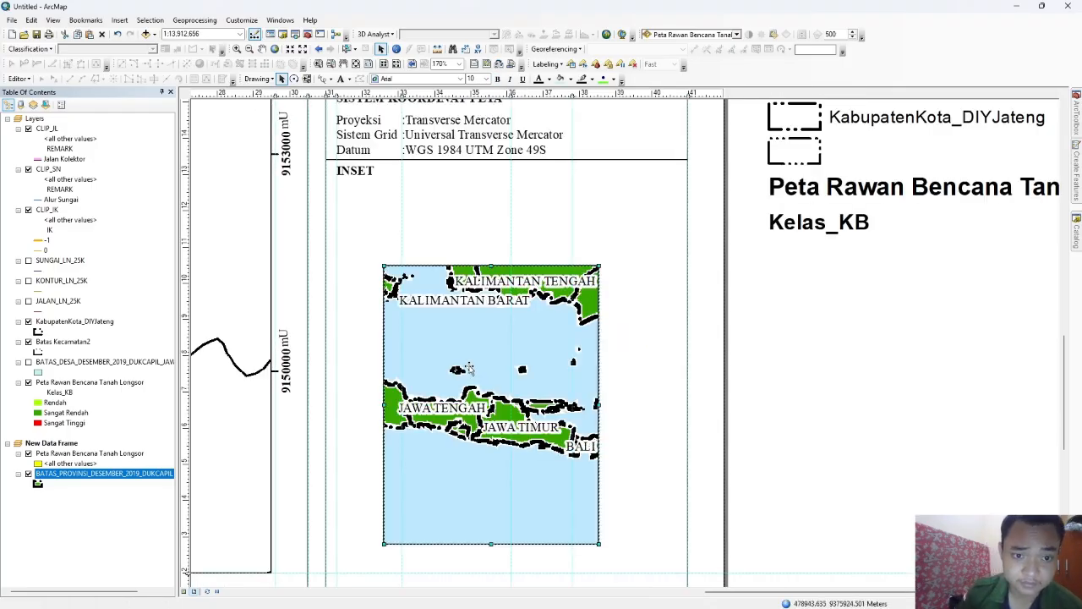
drag(338, 406, 337, 405)
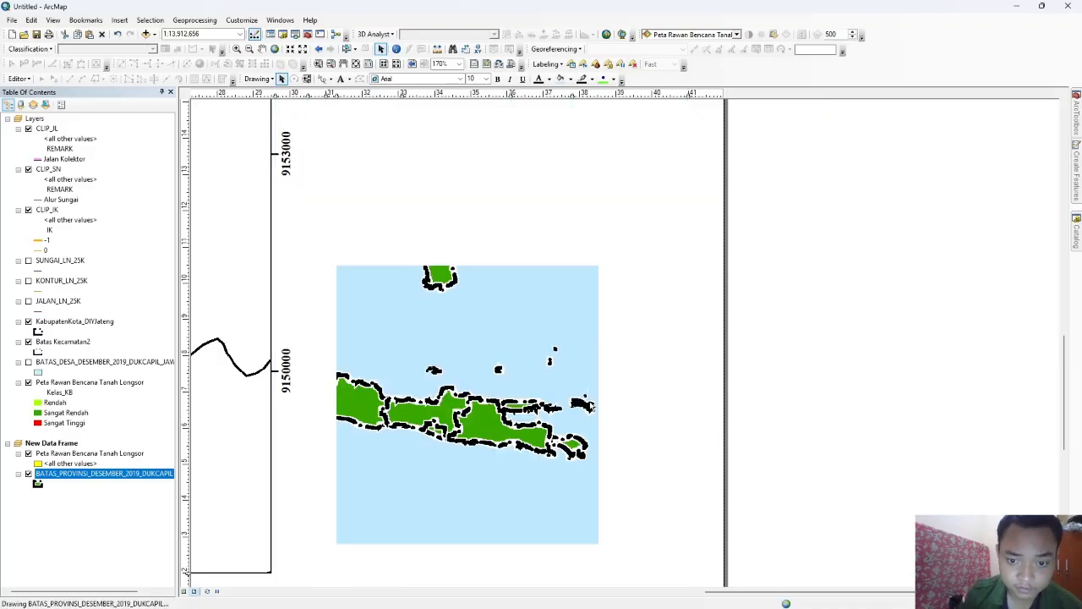
drag(466, 371, 517, 371)
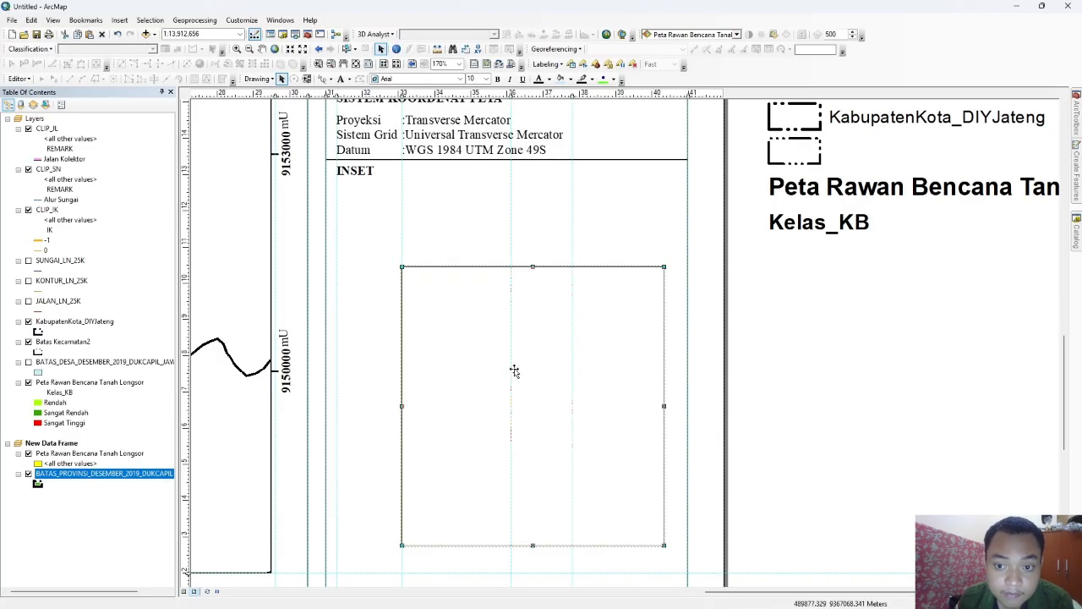
drag(392, 406, 359, 410)
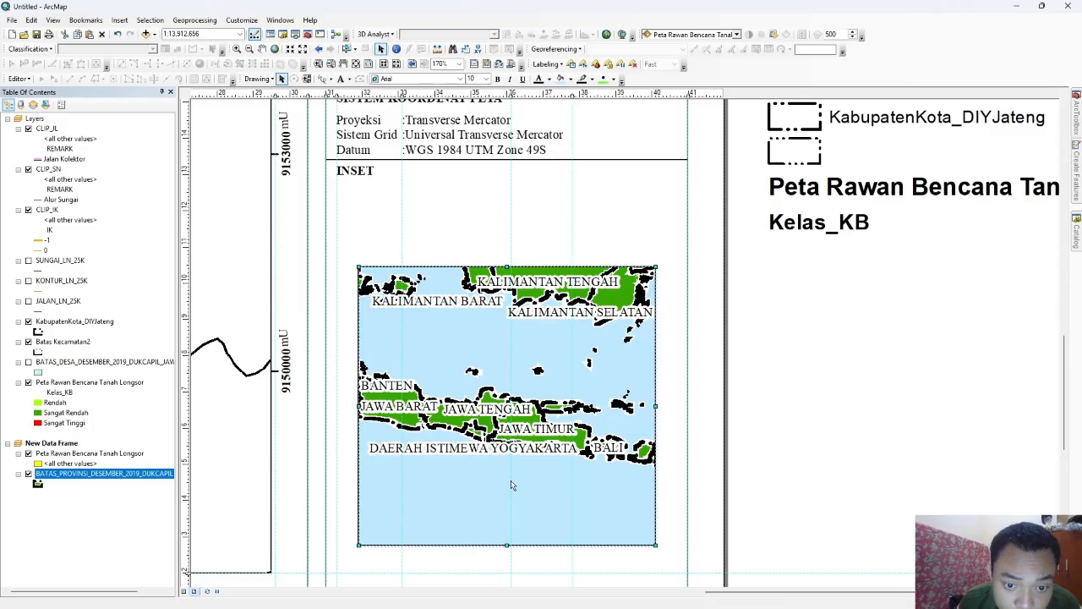
drag(511, 486, 512, 476)
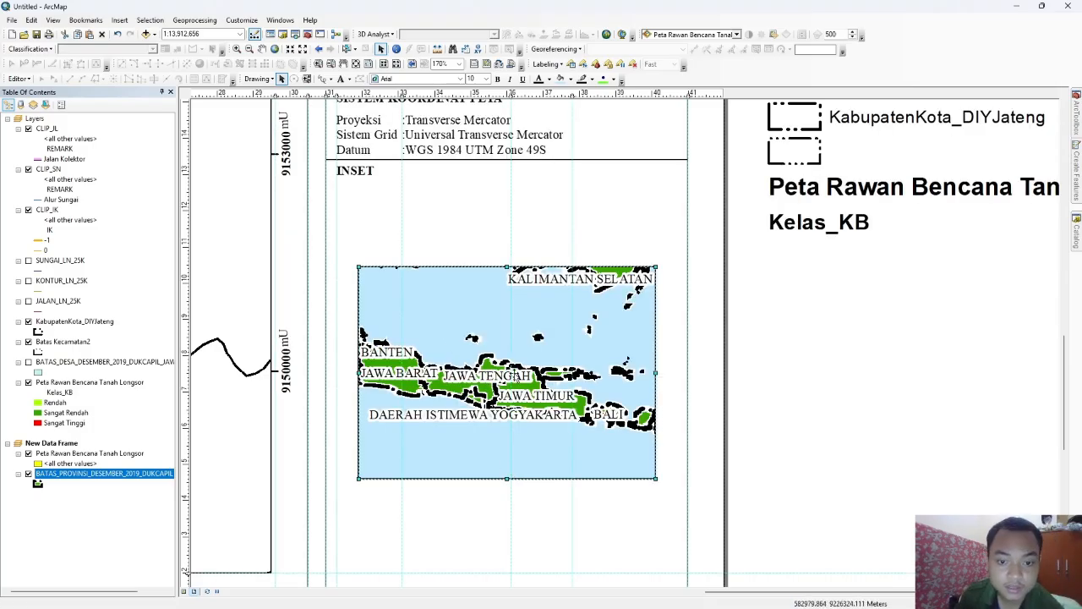
Step: Set the inset map's scale to 1:10,000,000 and crop the frame closely around Java island
click(241, 33)
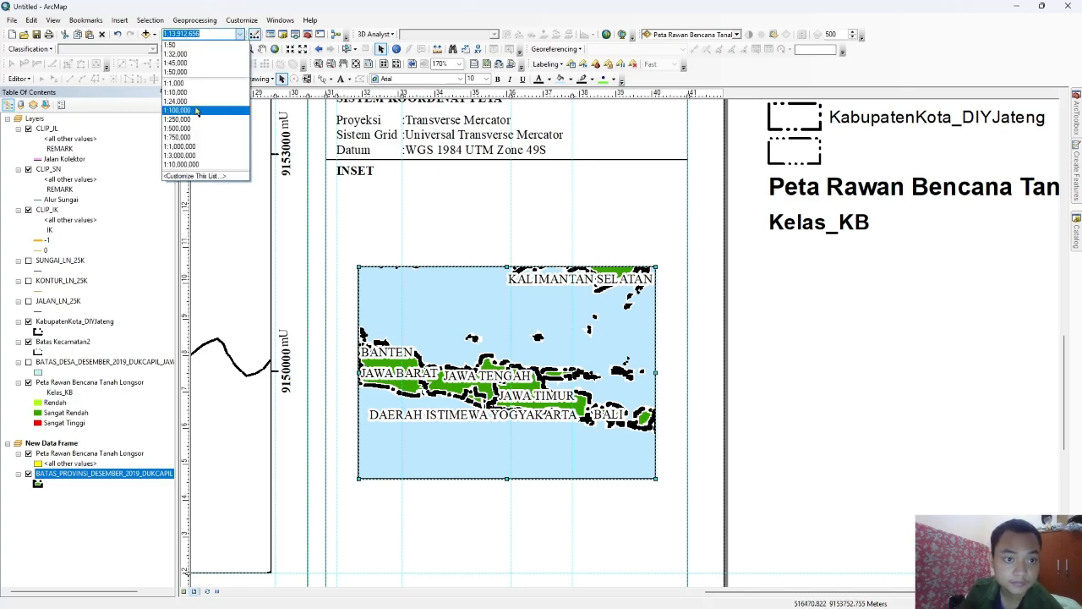
click(194, 166)
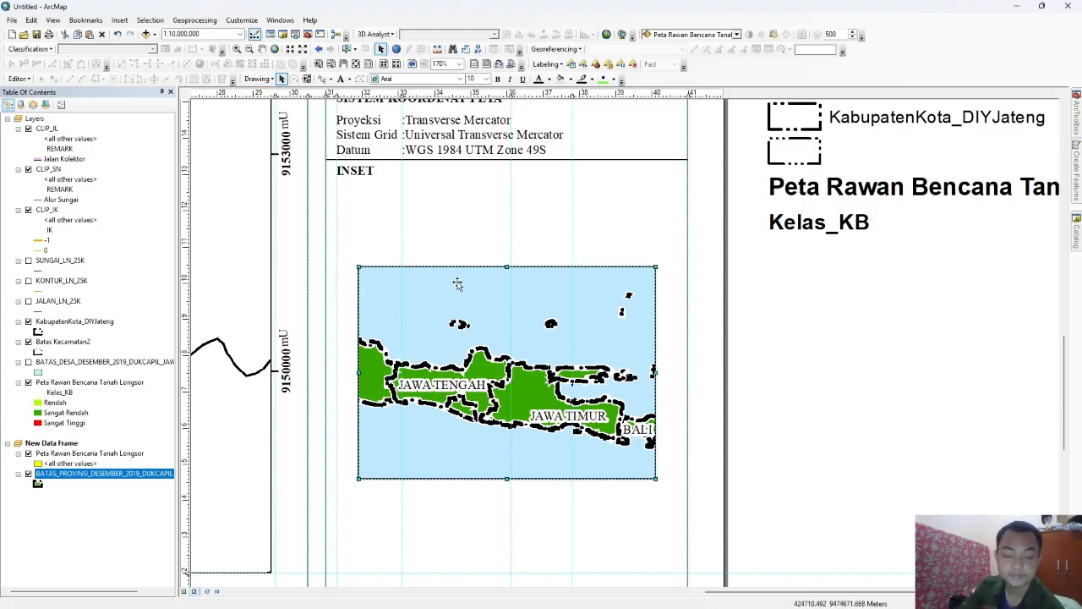
drag(506, 478, 511, 432)
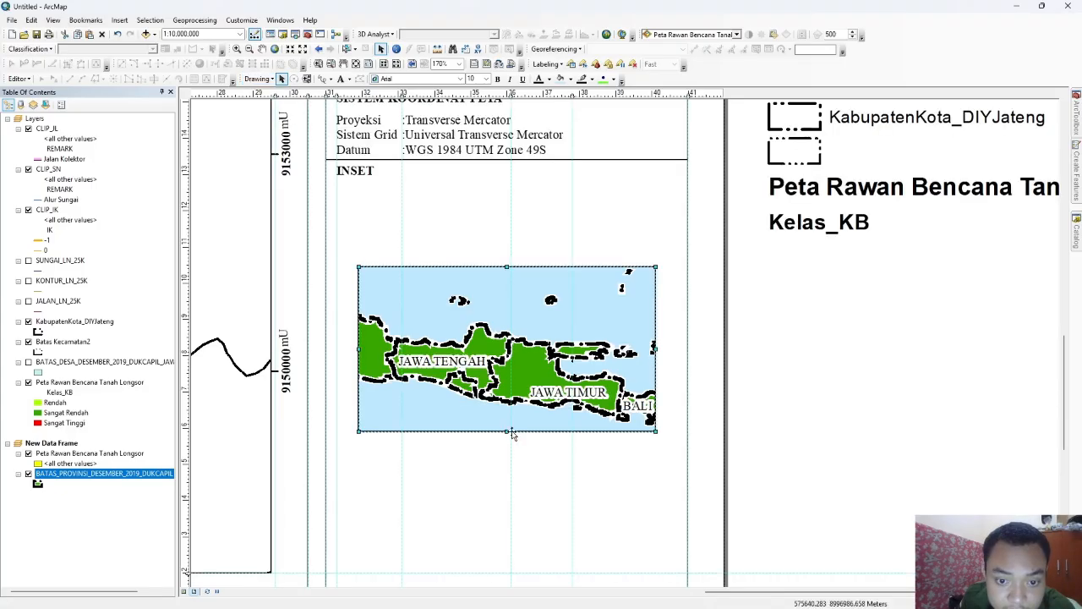
drag(507, 267, 507, 276)
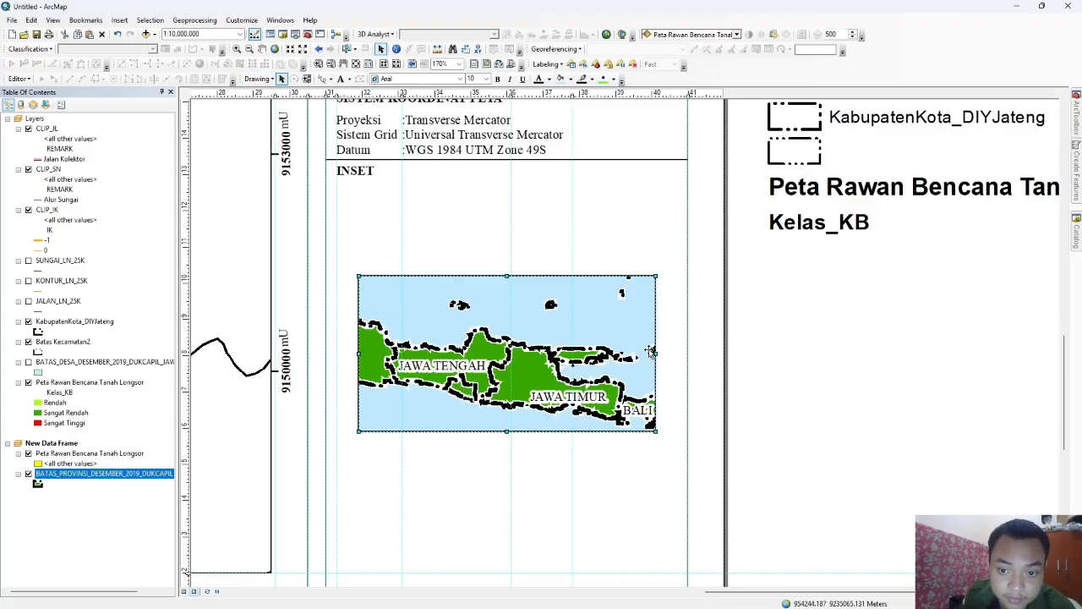
click(261, 50)
drag(500, 359, 510, 339)
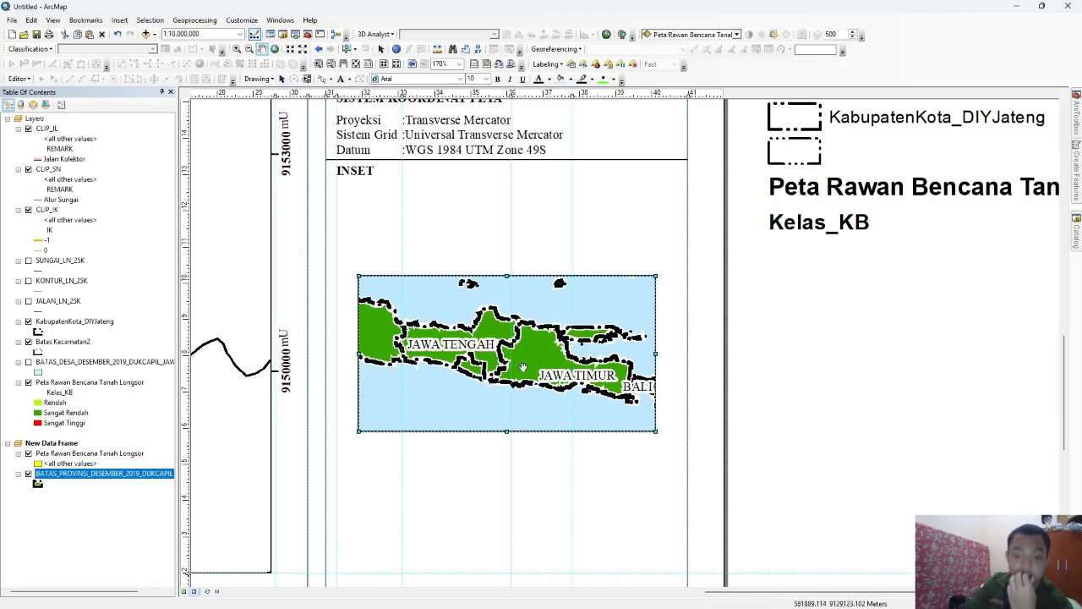
Step: Add a measured grid with labels and red cross tick marks to the inset data frame
right_click(505, 334)
click(579, 526)
click(597, 207)
click(528, 273)
click(612, 398)
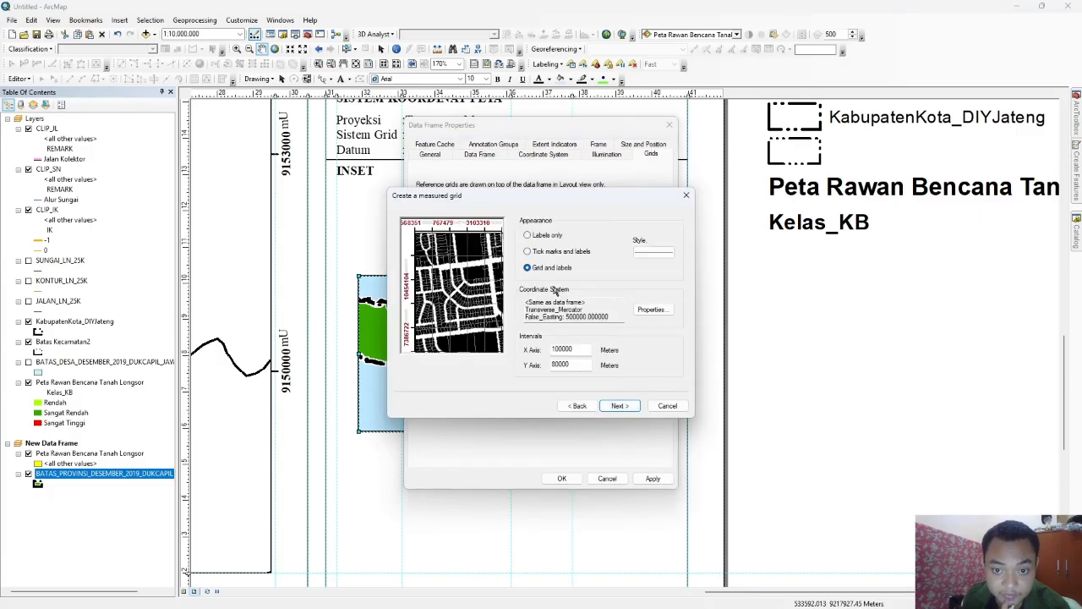
click(558, 251)
click(653, 252)
click(895, 301)
click(983, 319)
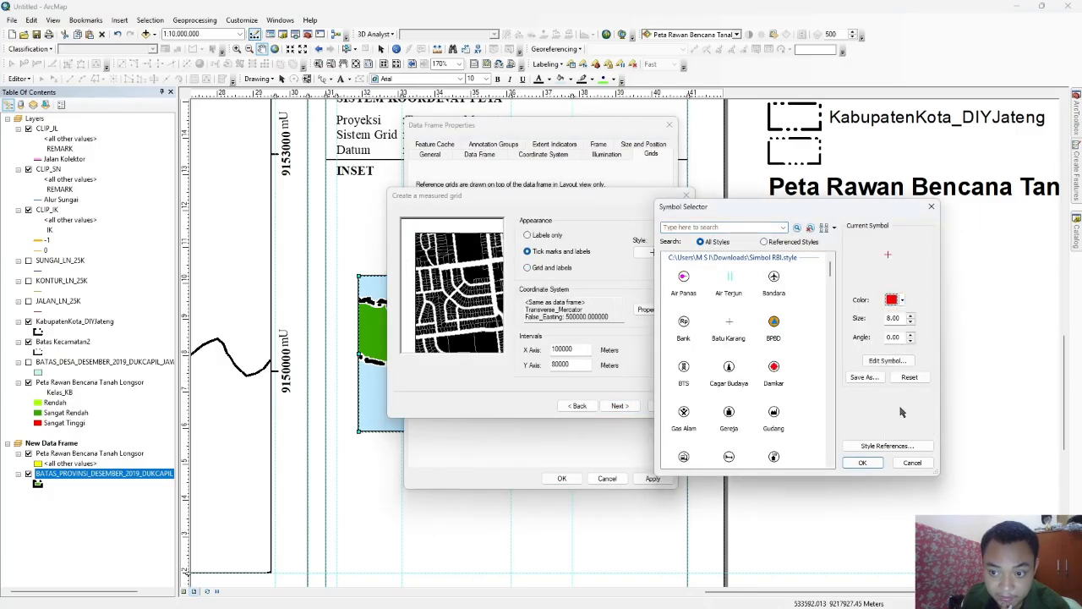
click(859, 456)
click(627, 406)
click(629, 408)
click(629, 408)
Step: Set the inset grid's label font to Times New Roman at size 8
click(605, 260)
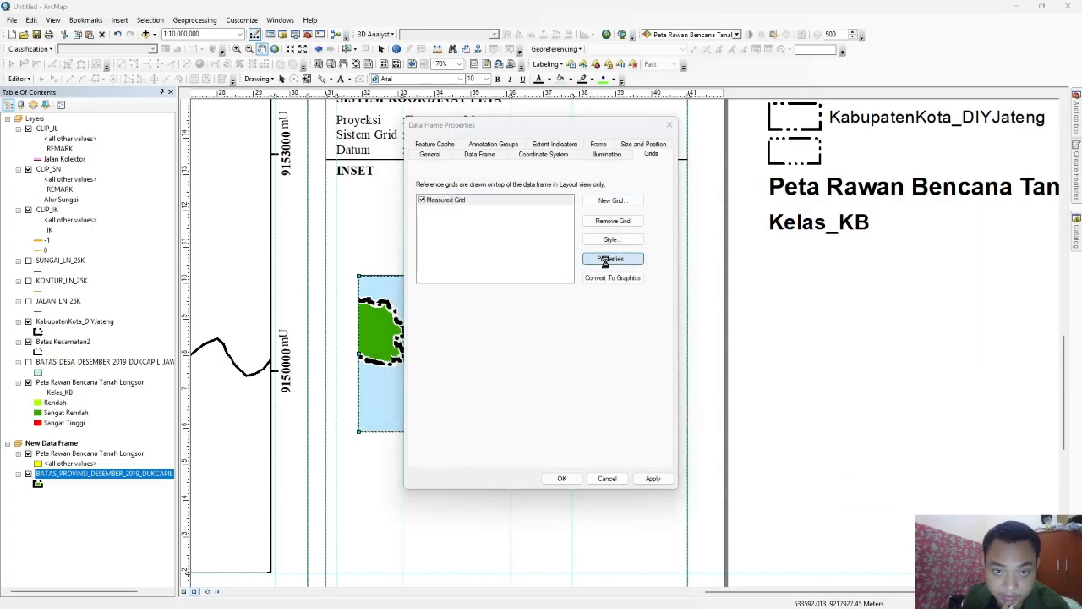
click(465, 180)
click(488, 181)
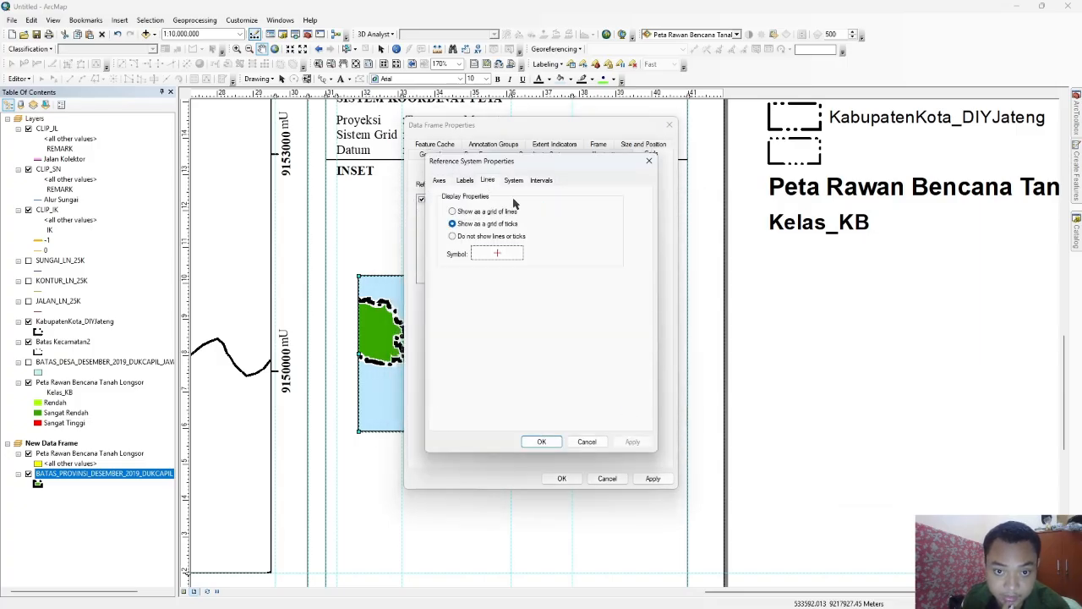
click(465, 180)
click(491, 272)
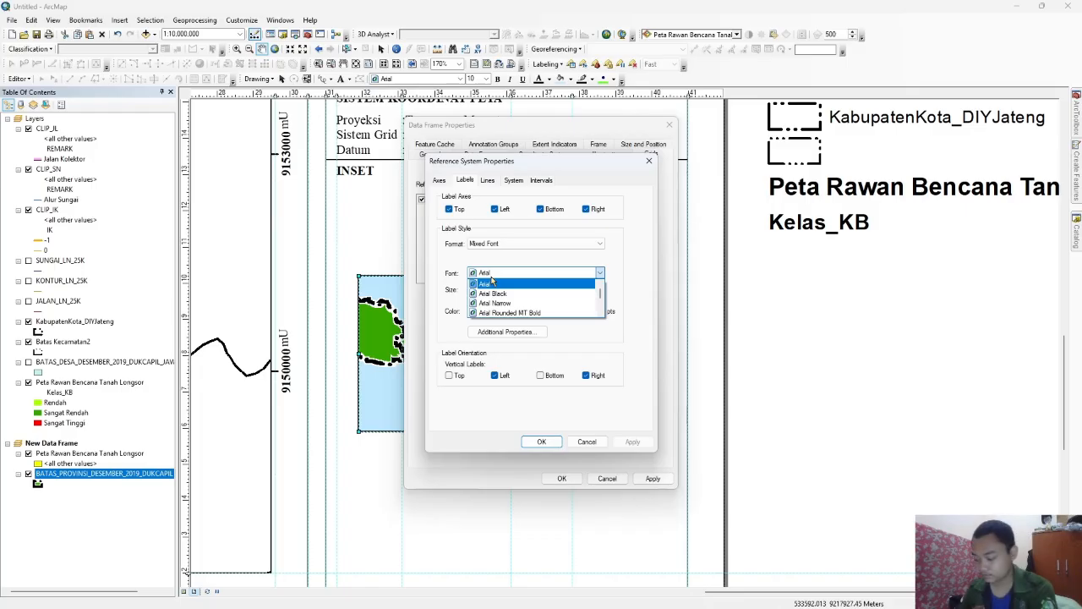
text(ti)
click(529, 315)
click(503, 288)
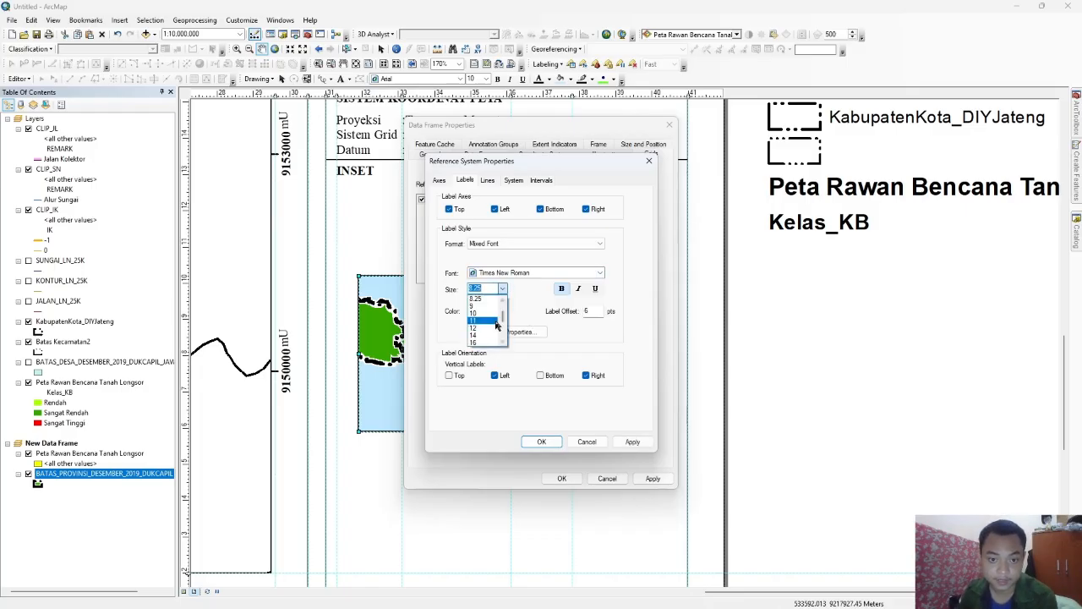
click(483, 314)
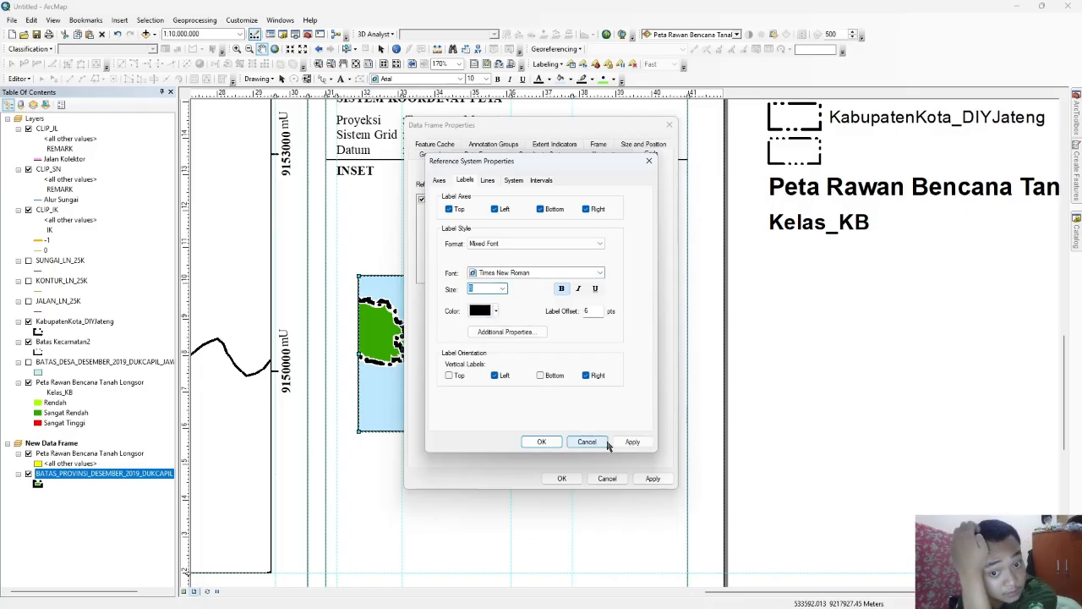
Step: Set the secondary font of the inset grid labels to Times New Roman and apply the grid to the layout
click(508, 331)
click(530, 295)
text(ti)
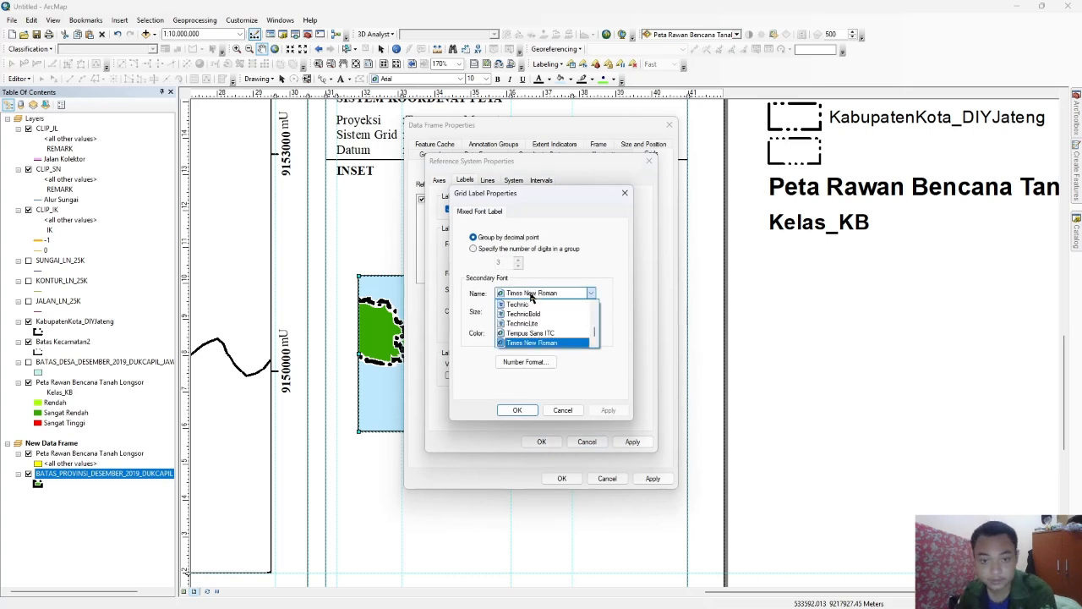
click(552, 343)
click(523, 311)
click(514, 329)
click(525, 361)
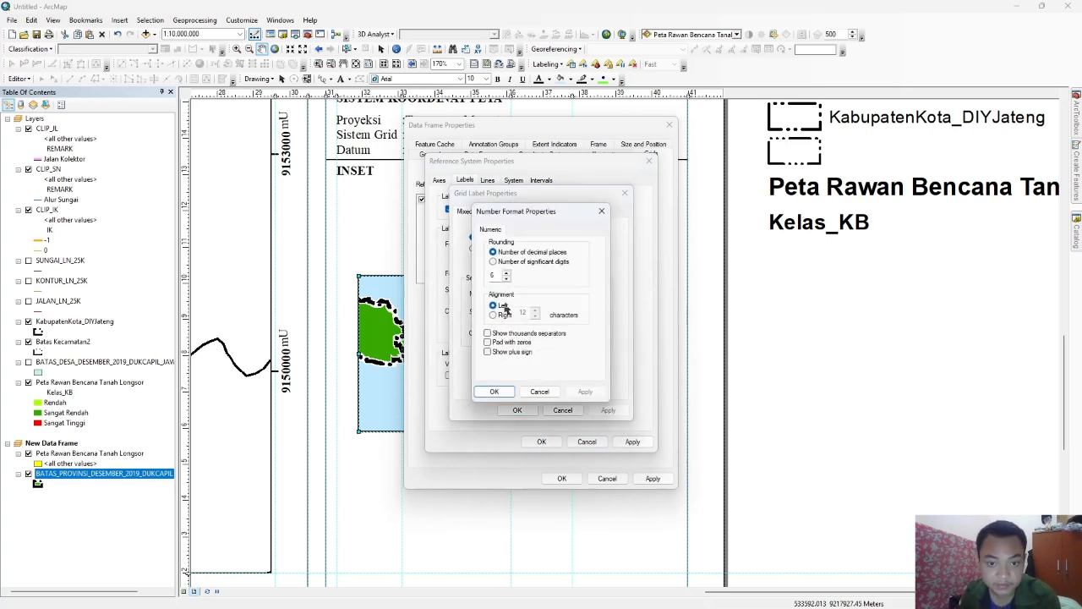
click(493, 391)
click(517, 410)
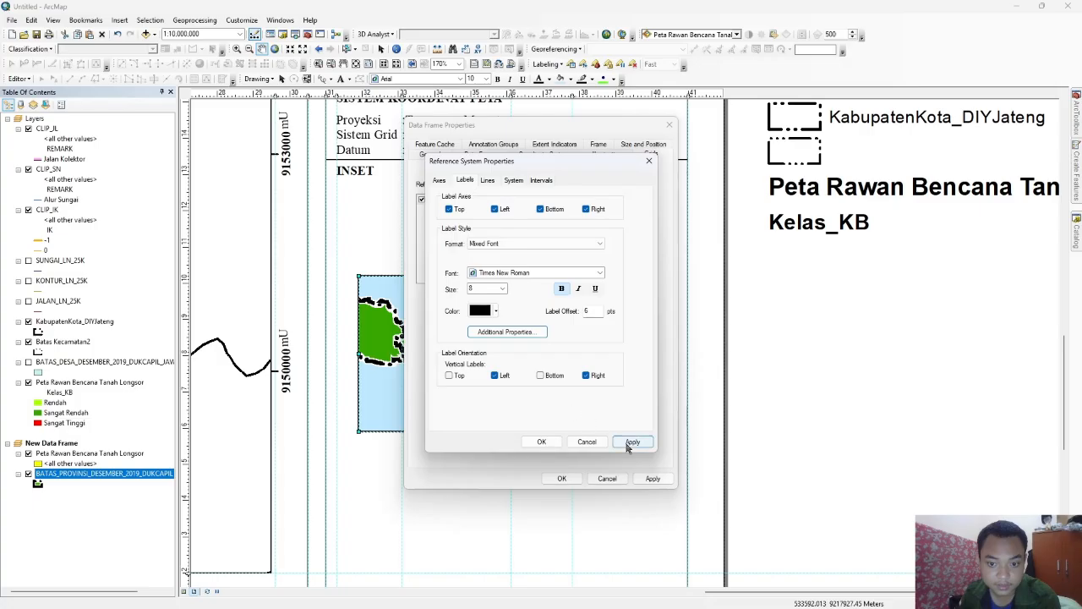
click(542, 441)
click(561, 478)
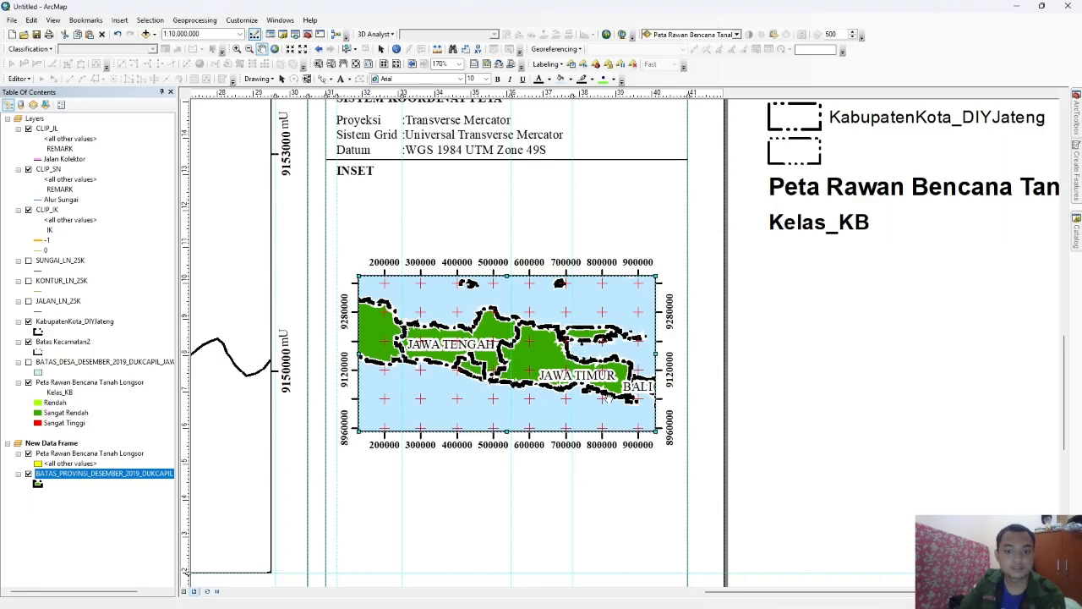
Step: Set the inset grid's X axis interval to 200000 metres and its Y axis interval to 100000 metres
right_click(533, 342)
click(565, 538)
click(613, 259)
click(539, 180)
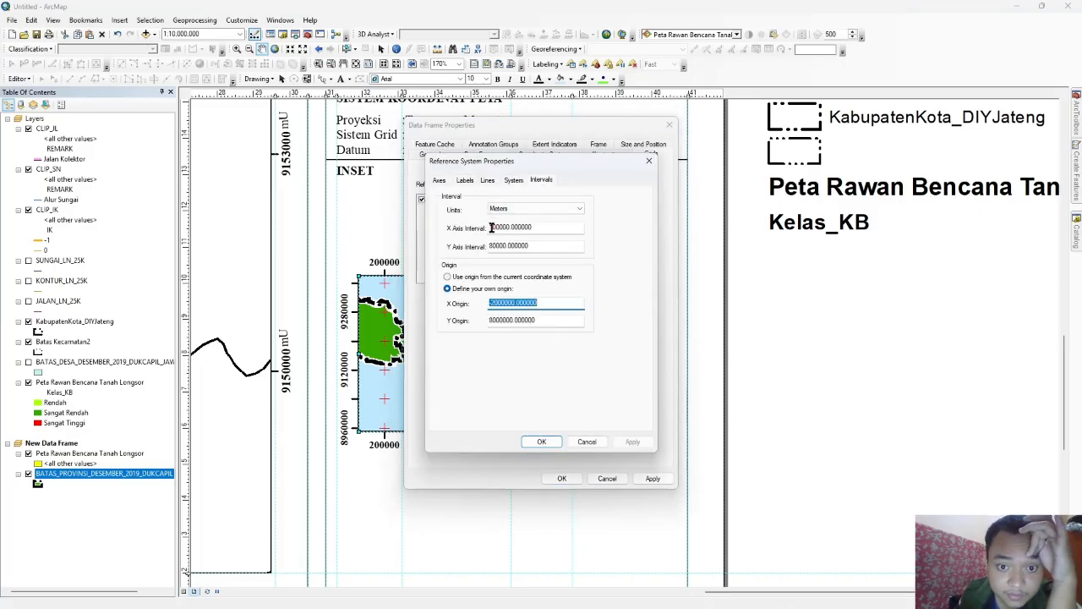
click(494, 228)
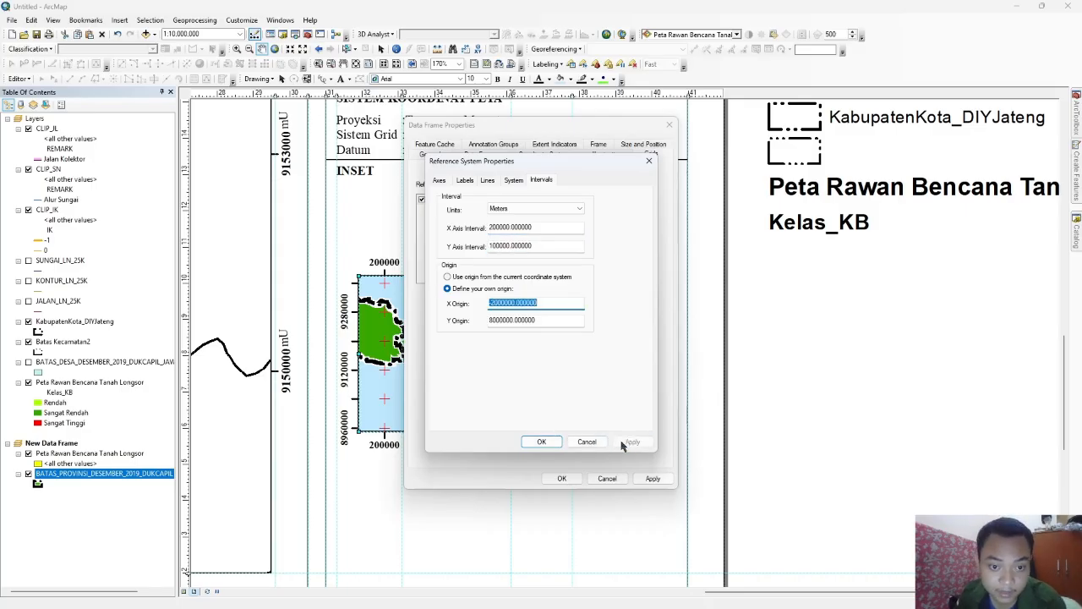
click(558, 442)
drag(532, 124, 820, 145)
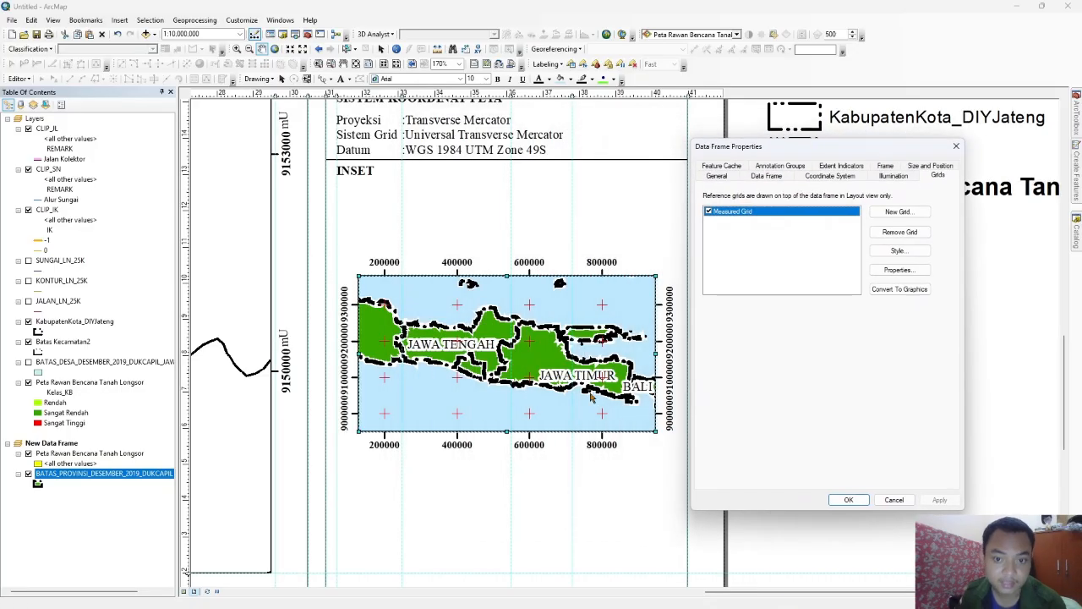
click(848, 500)
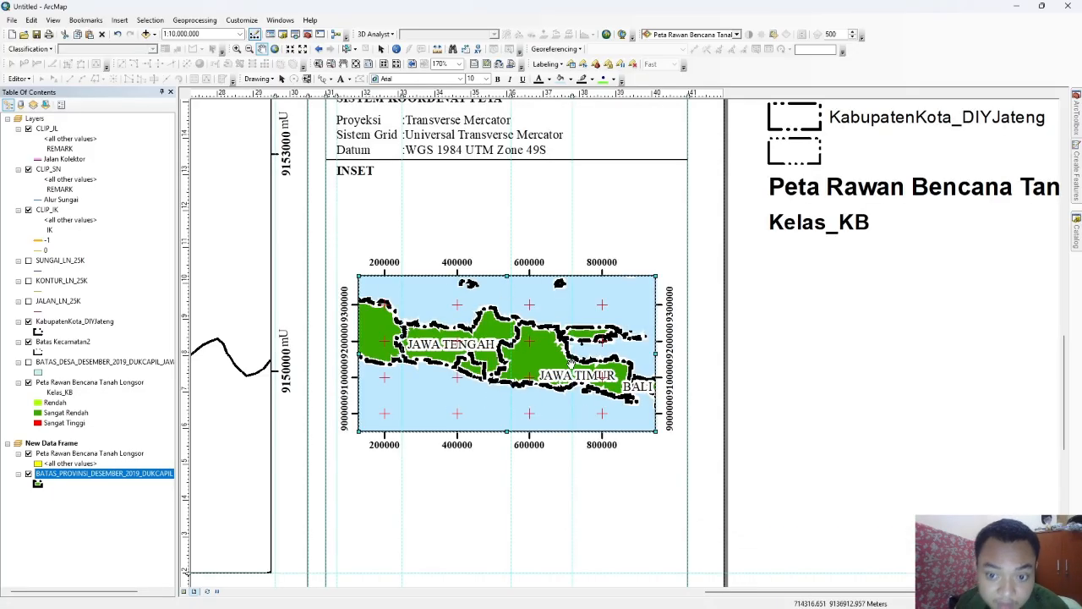
Step: Shift the inset map to bring in Bali and add the text "LAUT JAWA" over the sea north of Java
scroll(583, 326, down, 1)
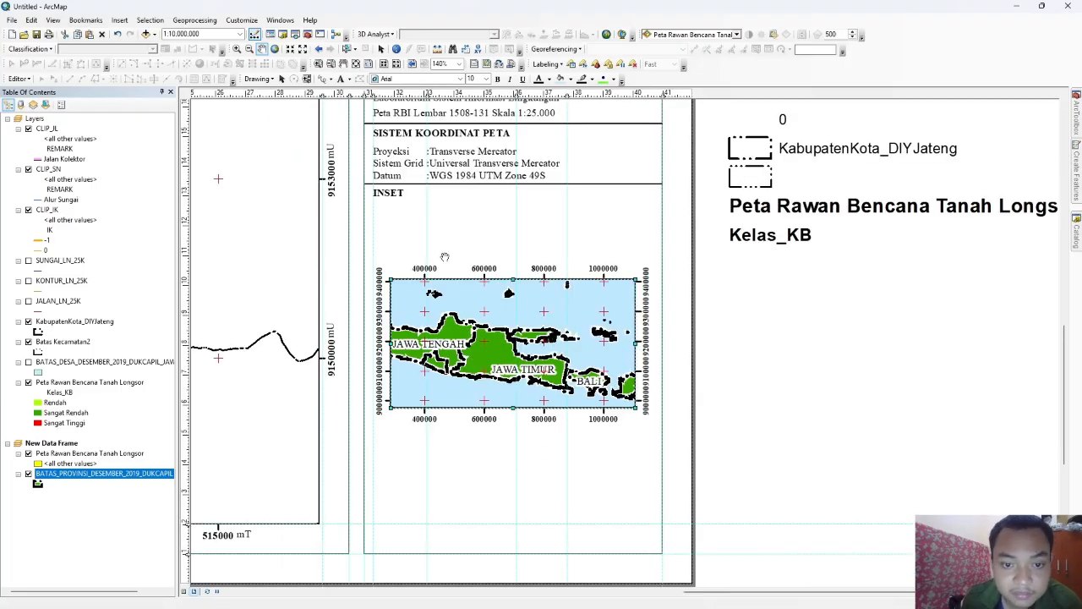
click(341, 79)
click(464, 296)
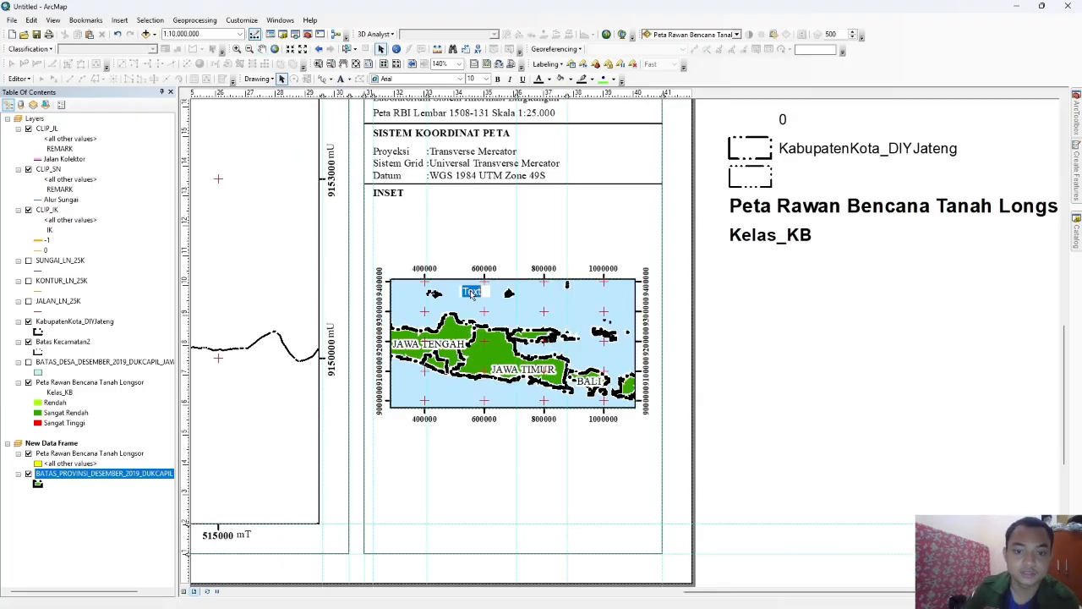
double_click(473, 292)
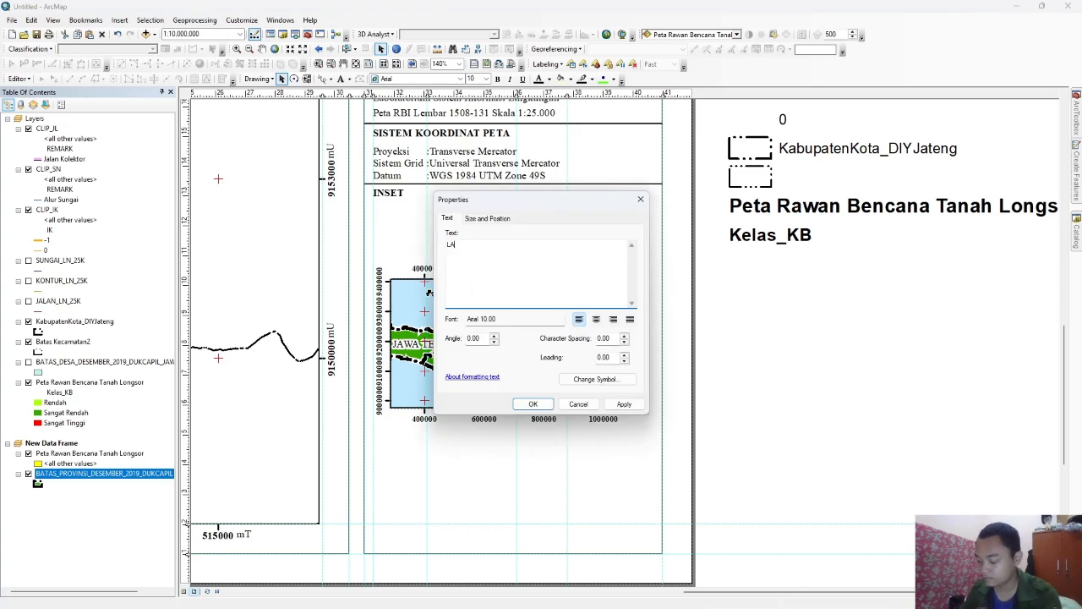
Step: Format the "LAUT JAWA" label in Times New Roman size 10 with a halo mask
click(594, 379)
click(896, 319)
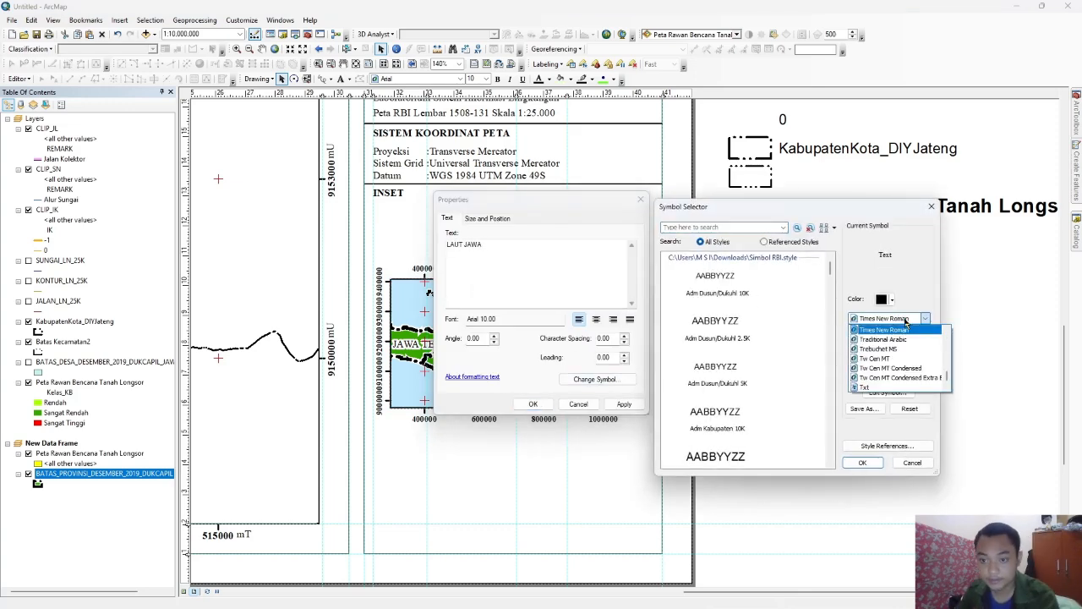
key(Escape)
click(887, 446)
click(848, 444)
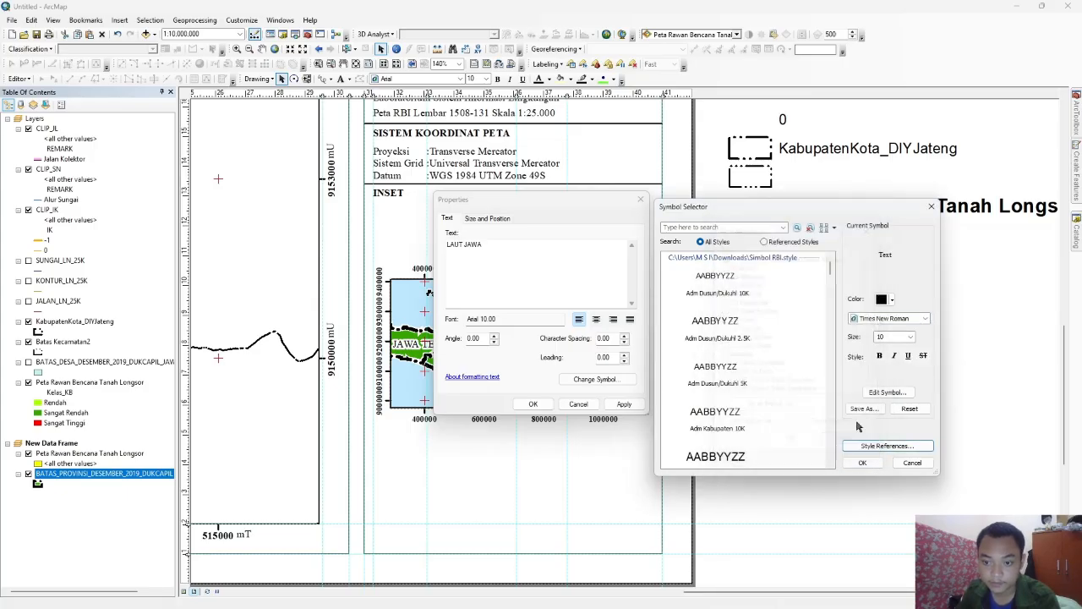
click(893, 391)
click(895, 259)
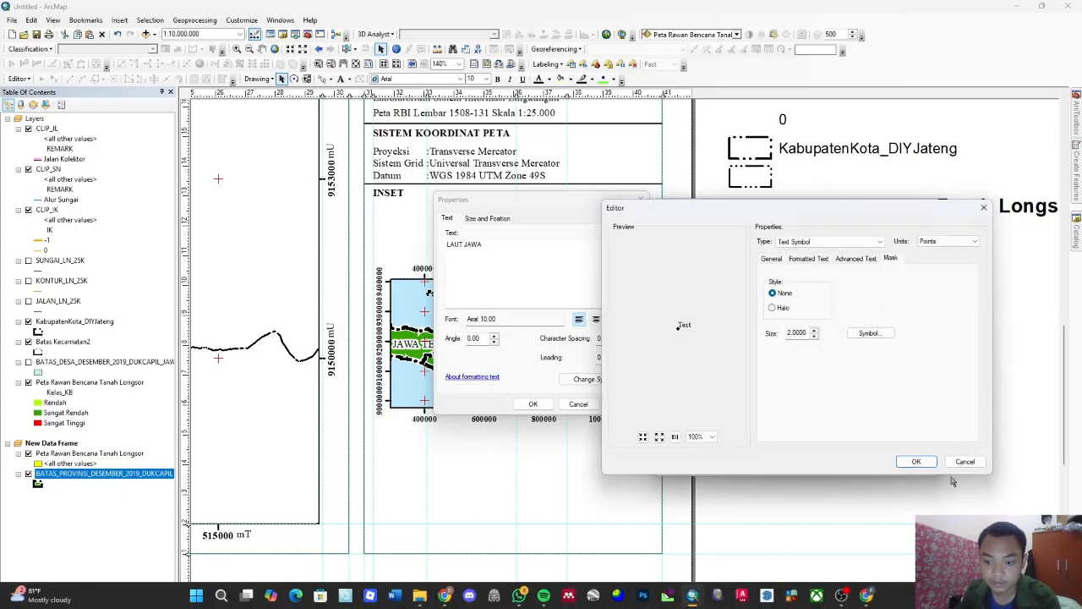
click(916, 461)
click(861, 465)
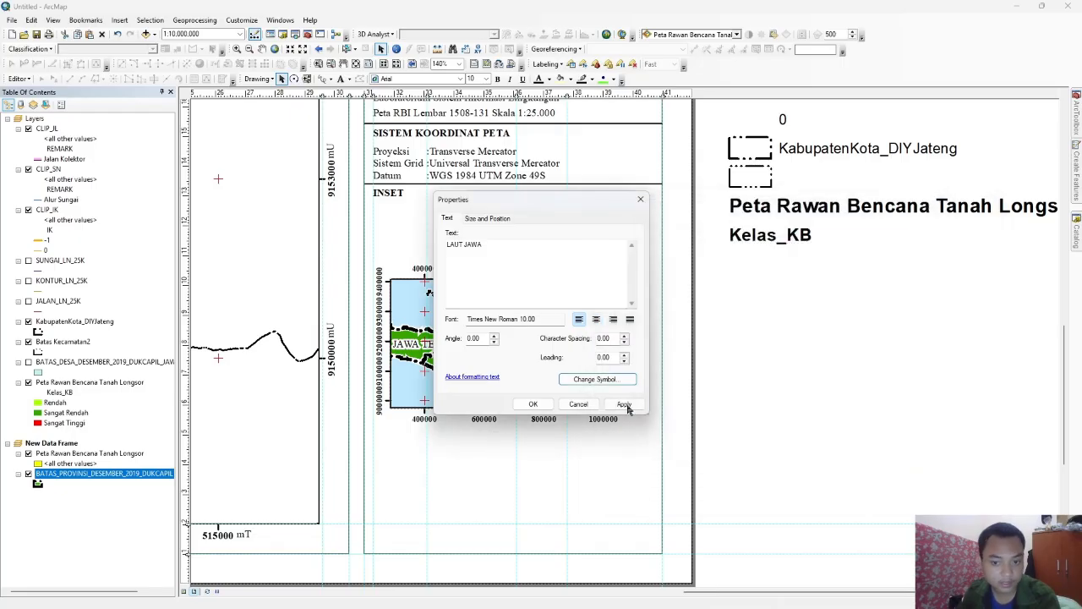
click(533, 403)
Step: Place a copy of the "LAUT JAWA" label south of Java and change its text to "SAMUDRA HINDIA"
drag(505, 298, 504, 311)
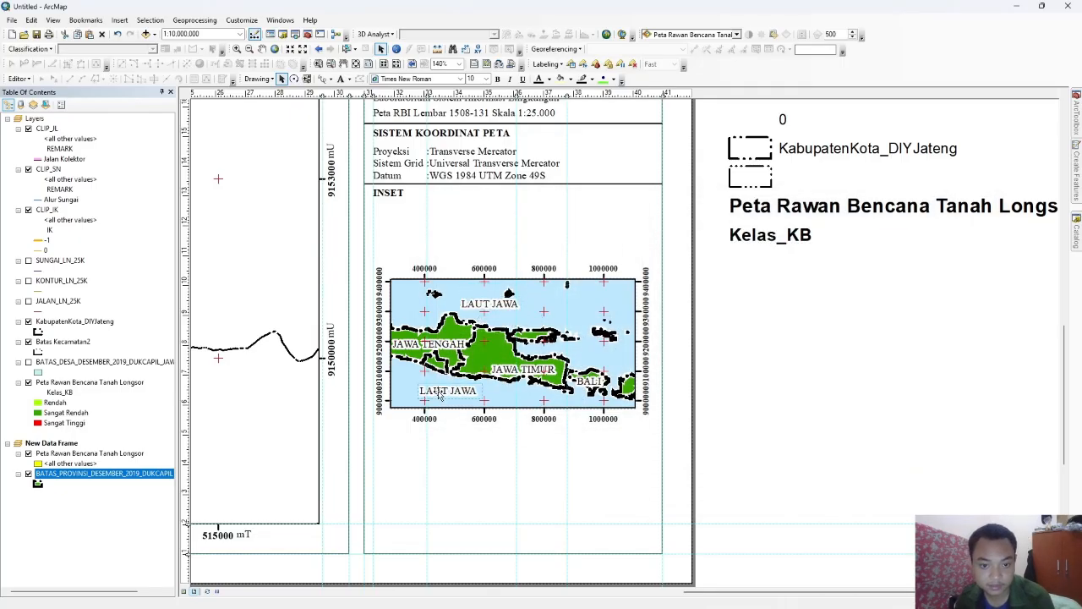
double_click(504, 310)
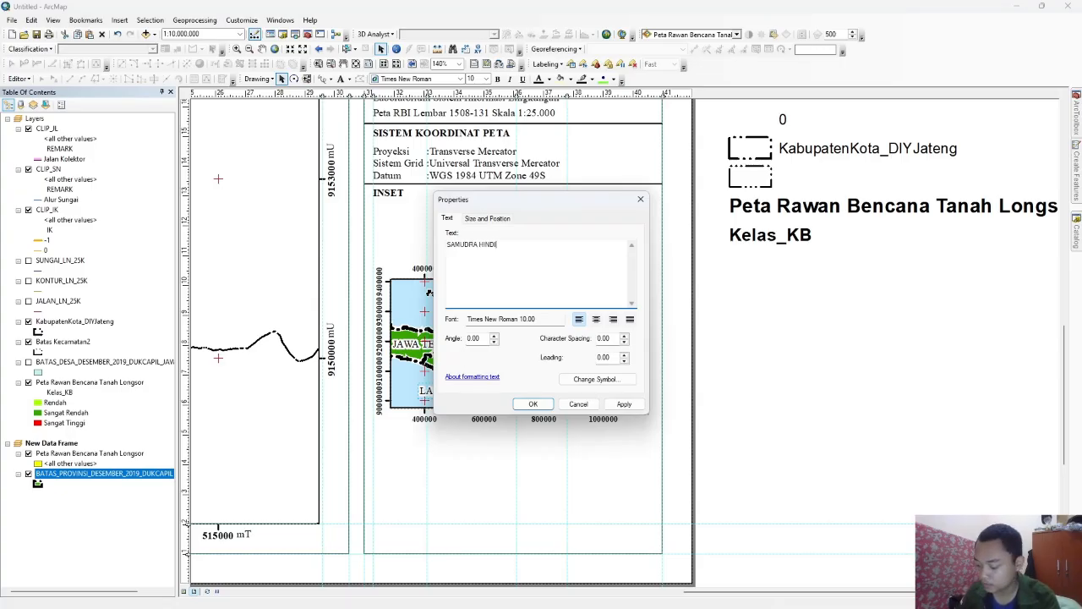
click(545, 406)
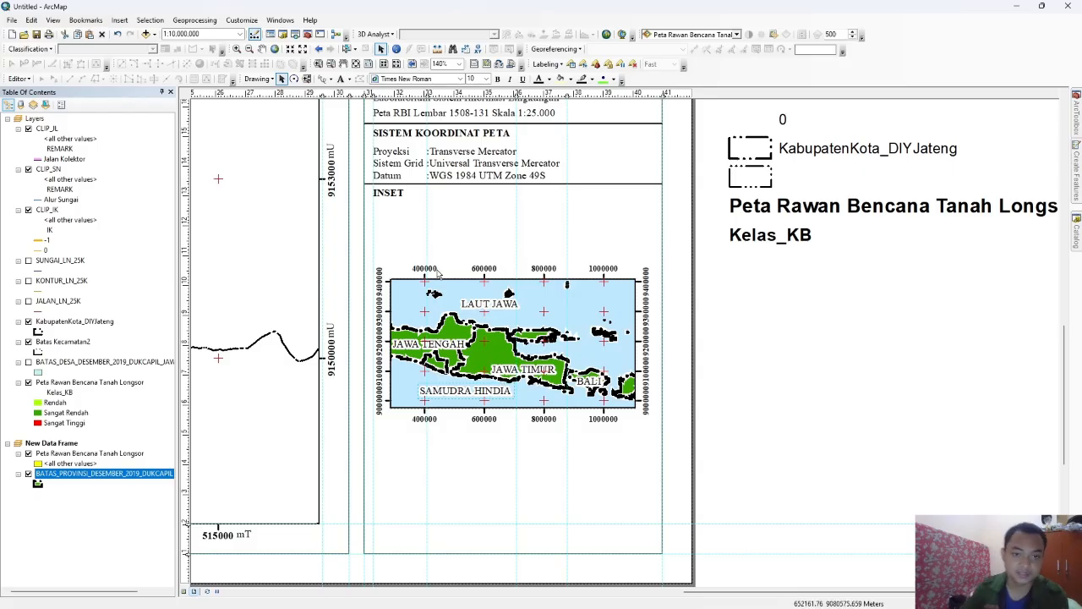
Step: Add a callout on the inset map pointing to the study area in Jawa Tengah and set its text to "Daerah Penelitian"
click(351, 79)
click(363, 129)
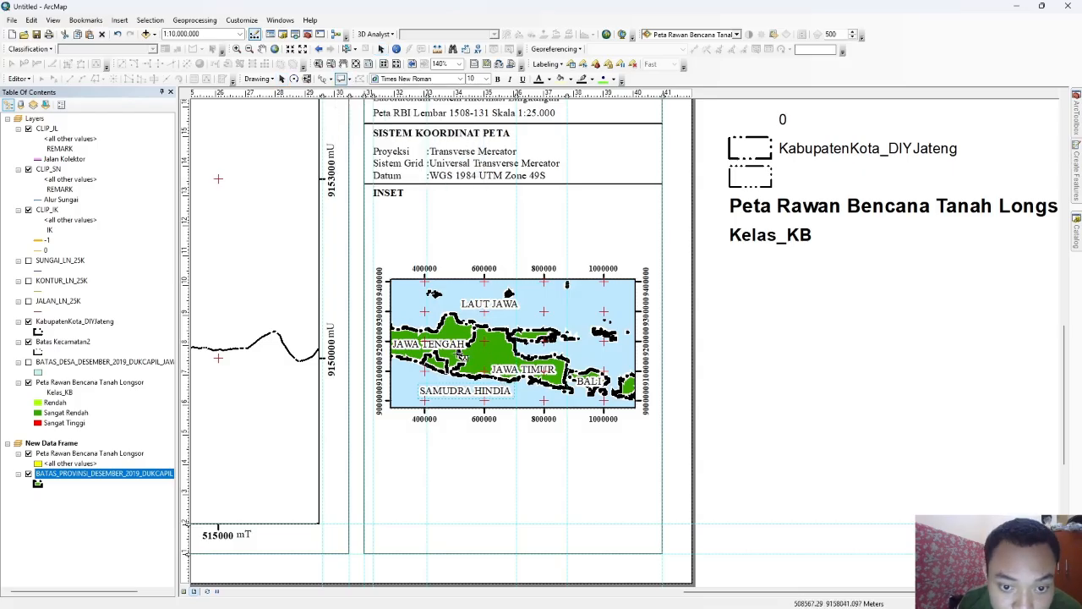
click(498, 338)
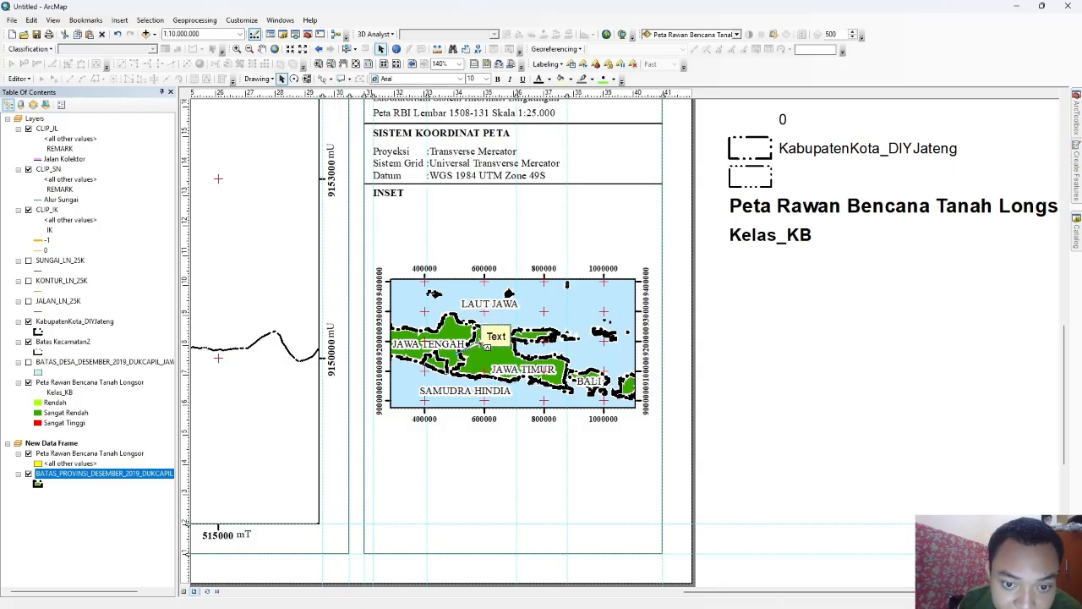
double_click(498, 338)
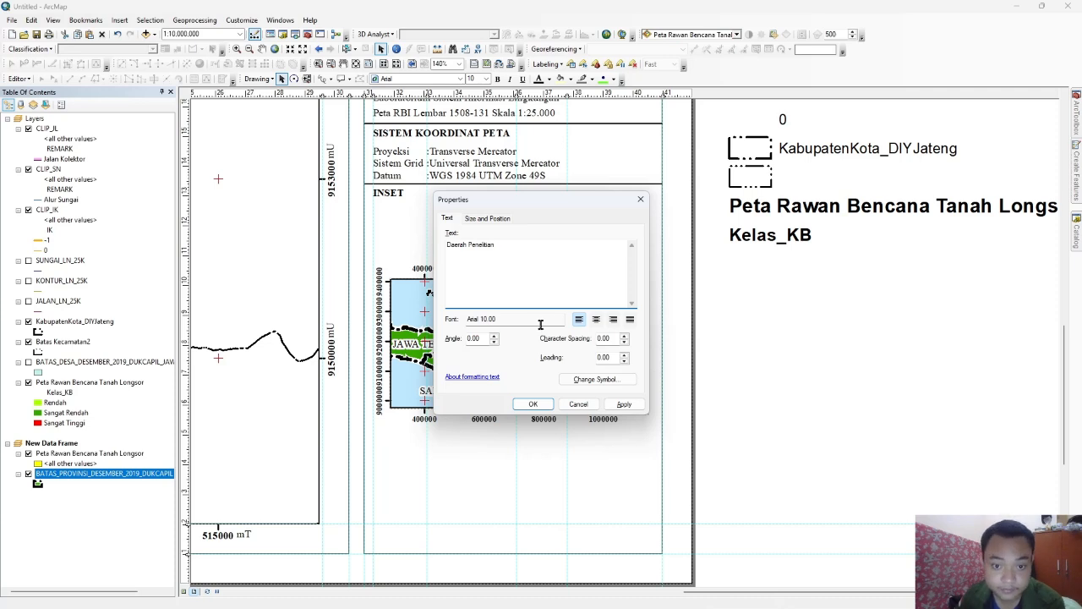
Step: Change the font of the "Daerah Penelitian" callout to Times New Roman
click(594, 381)
click(871, 320)
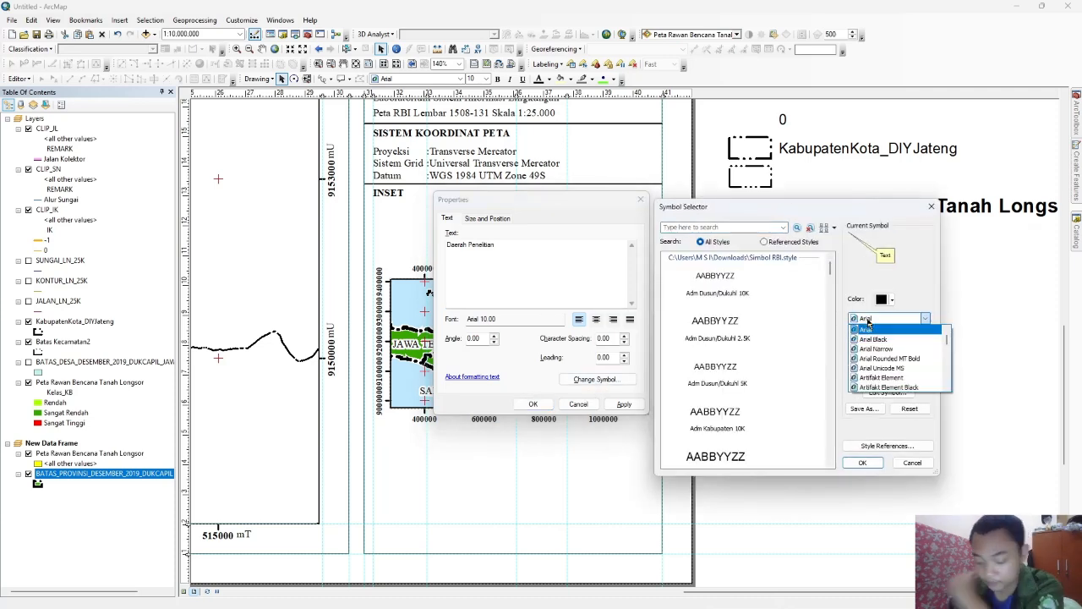
click(884, 330)
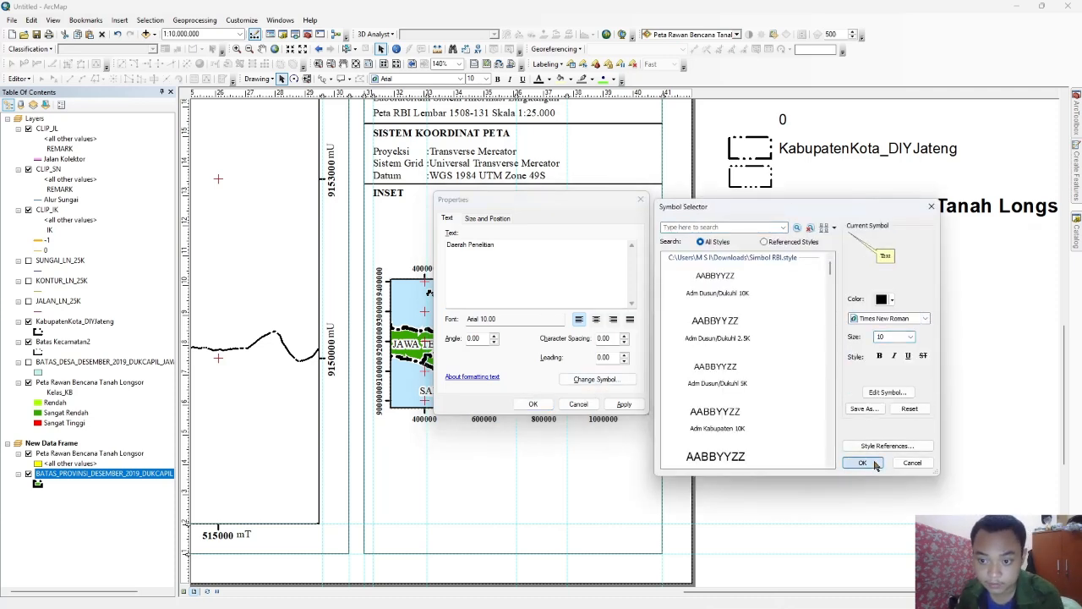
click(862, 462)
click(622, 404)
click(533, 404)
click(505, 467)
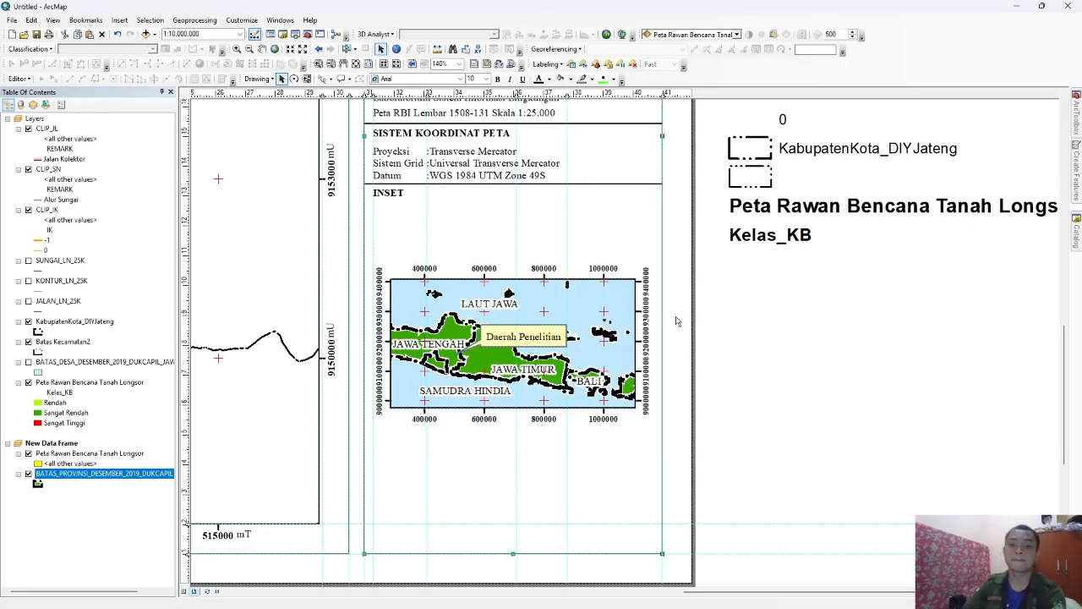
Step: Save the map document under the file name "Take Video" in a different project folder
scroll(353, 323, up, 5)
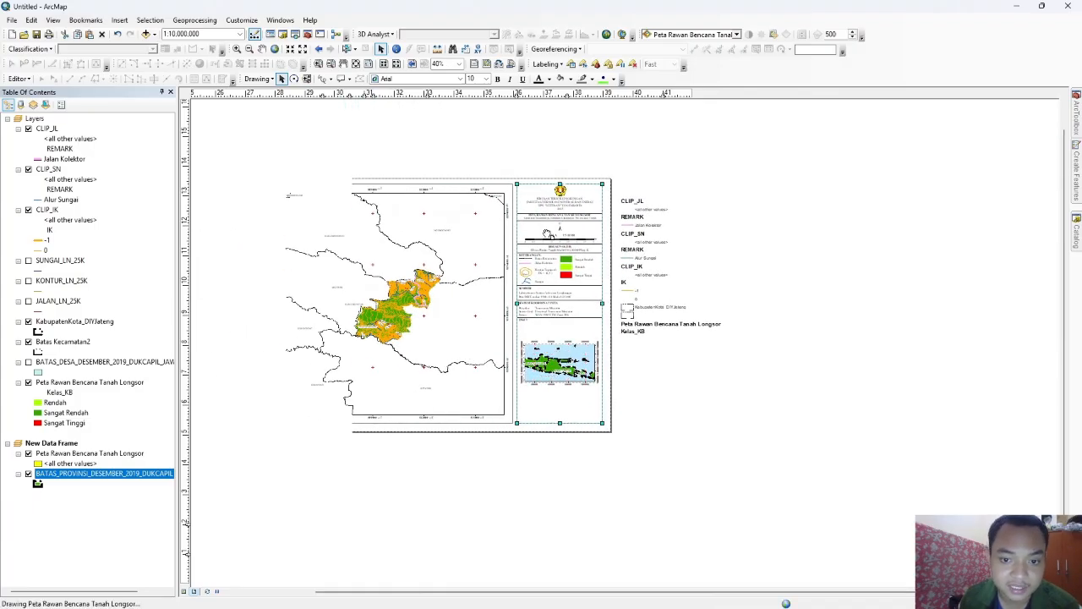
click(12, 19)
click(33, 62)
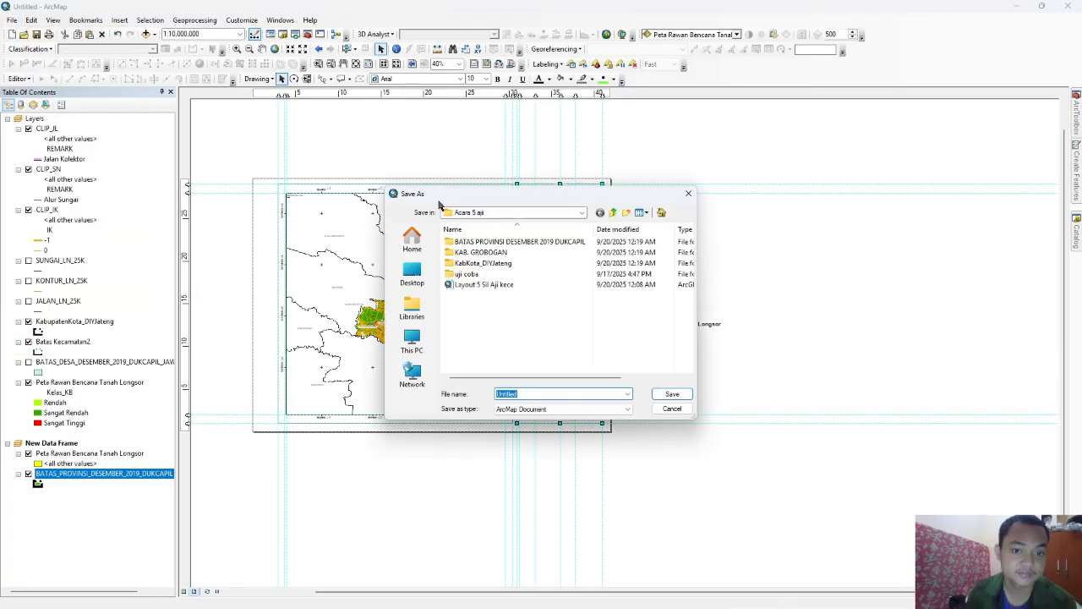
click(499, 212)
click(476, 345)
double_click(495, 269)
double_click(485, 295)
double_click(489, 296)
click(583, 393)
text(Take Video)
click(670, 394)
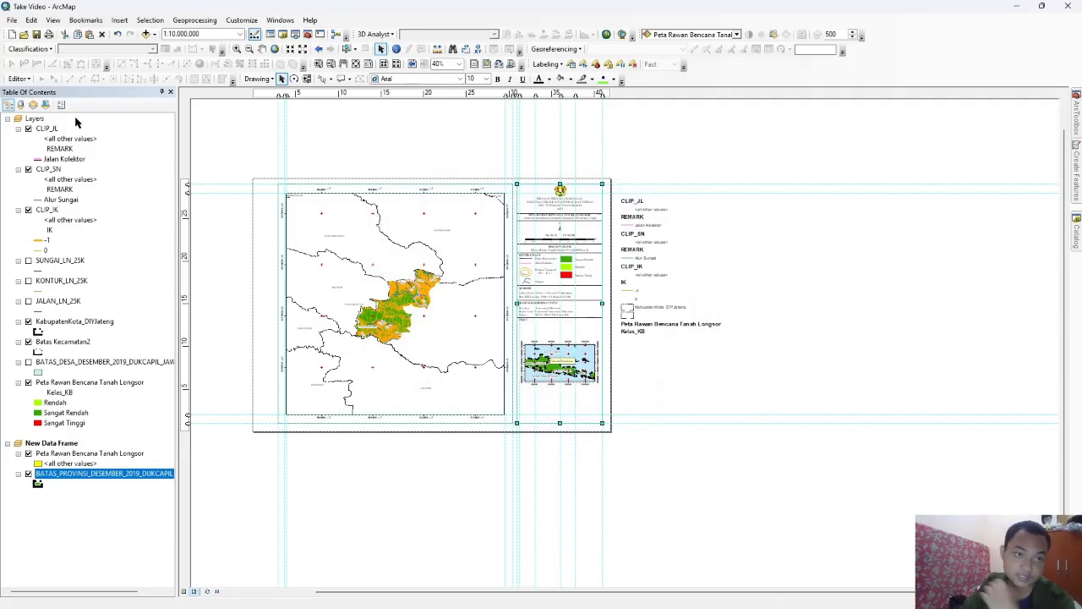
Step: Export the finished map layout to the Take Video folder as "Layout Peta", choosing the output file type
click(12, 20)
click(34, 191)
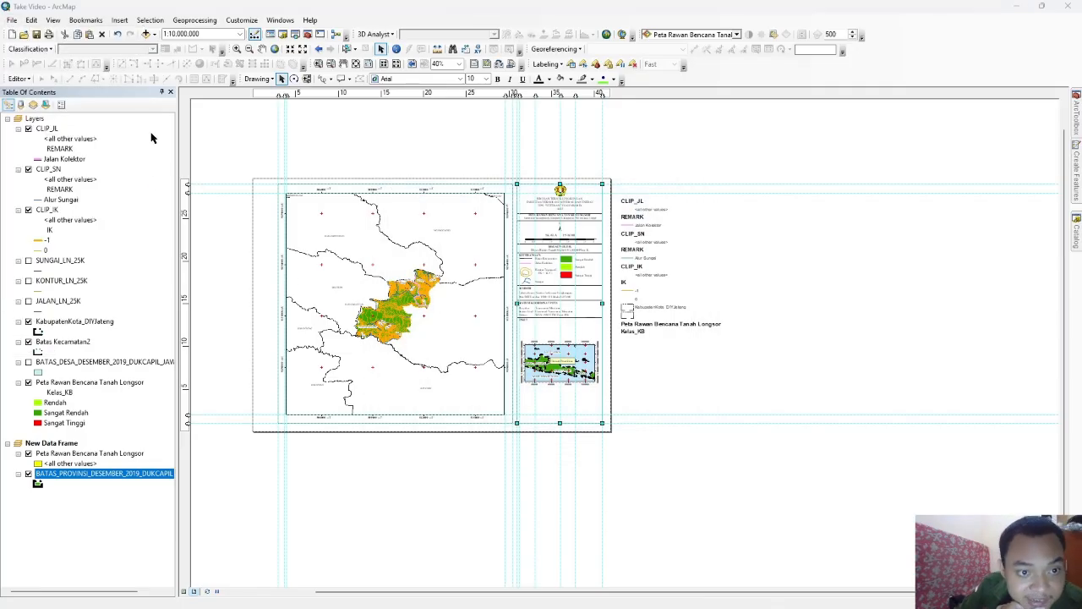
click(561, 126)
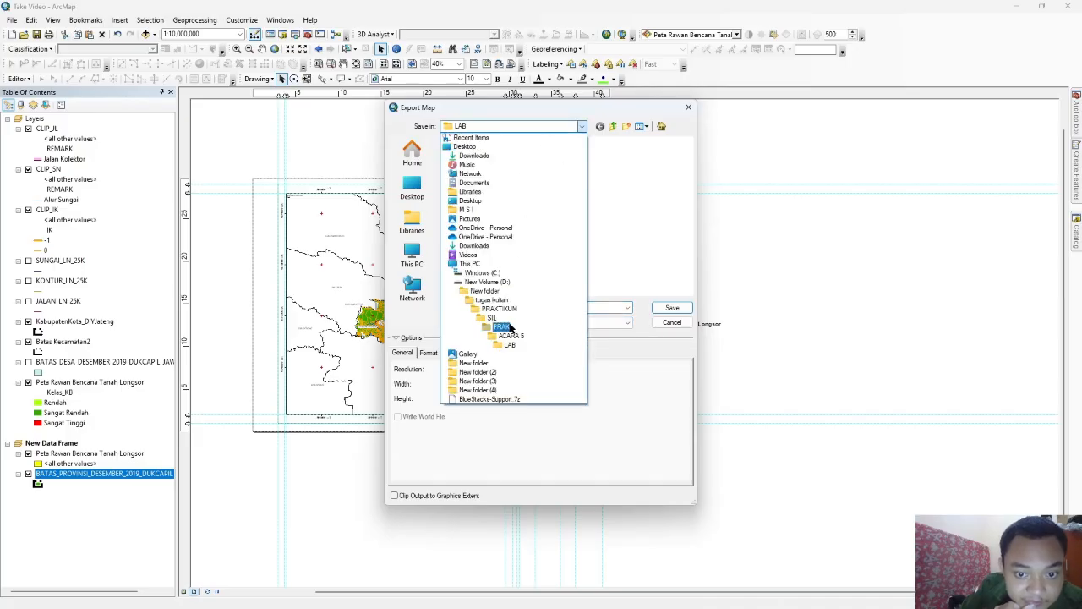
click(511, 329)
double_click(495, 218)
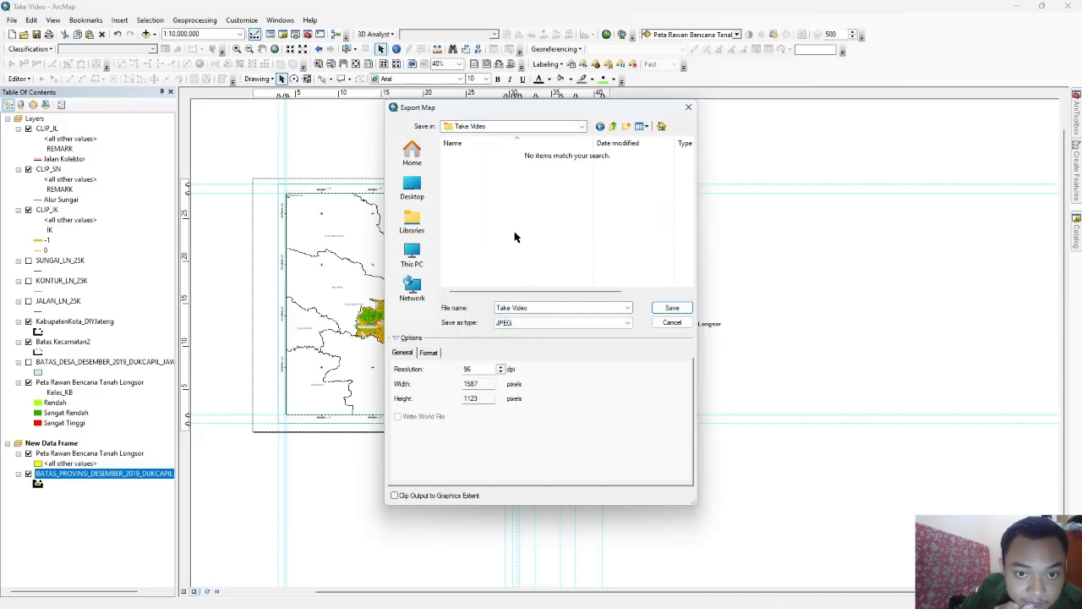
click(555, 311)
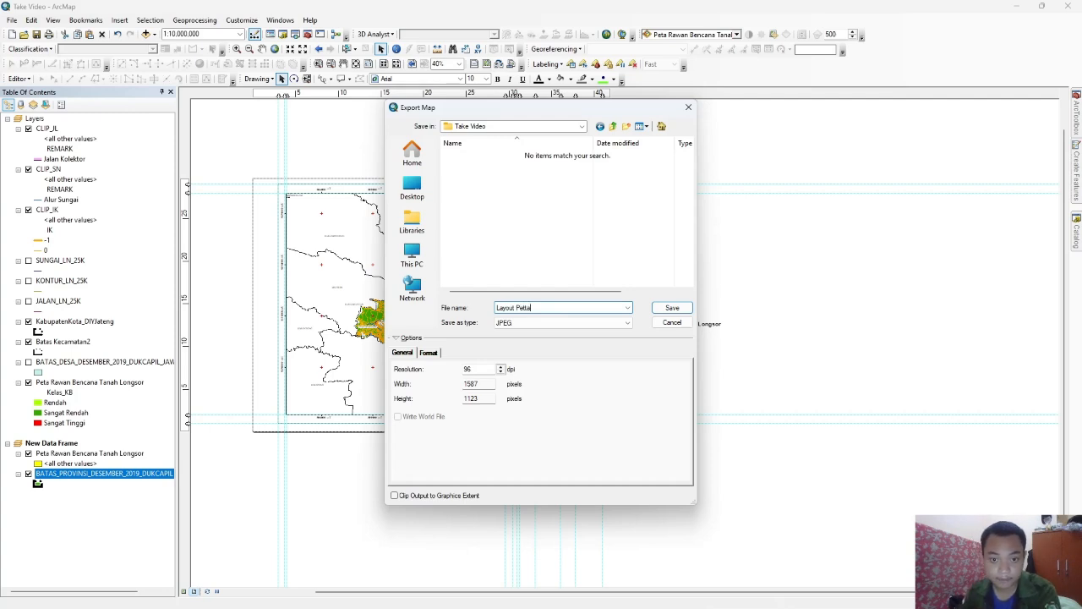
click(562, 323)
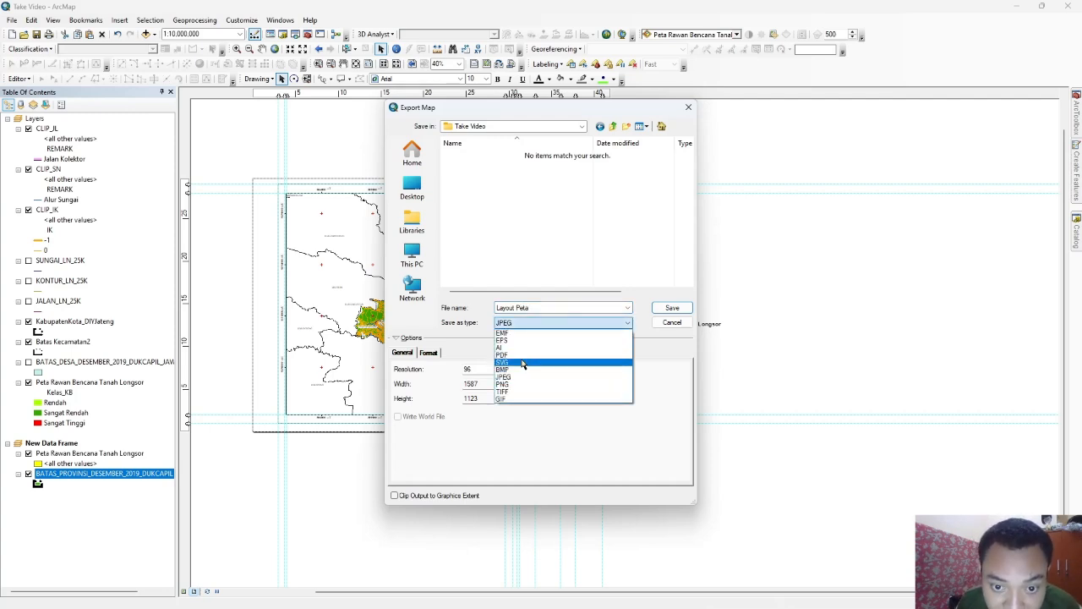
click(525, 360)
click(662, 311)
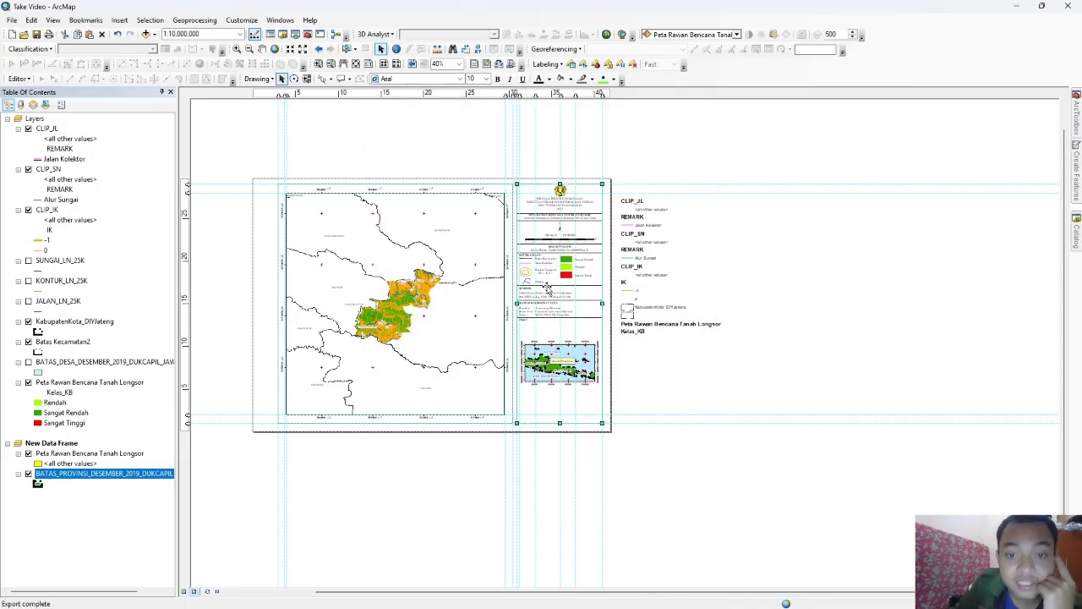
drag(471, 351, 523, 358)
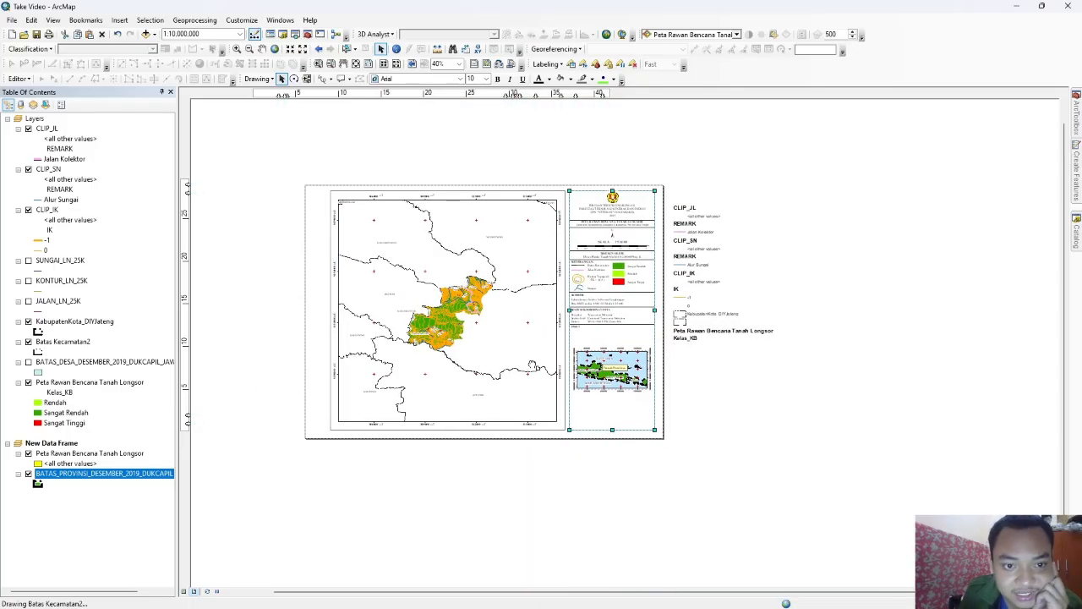